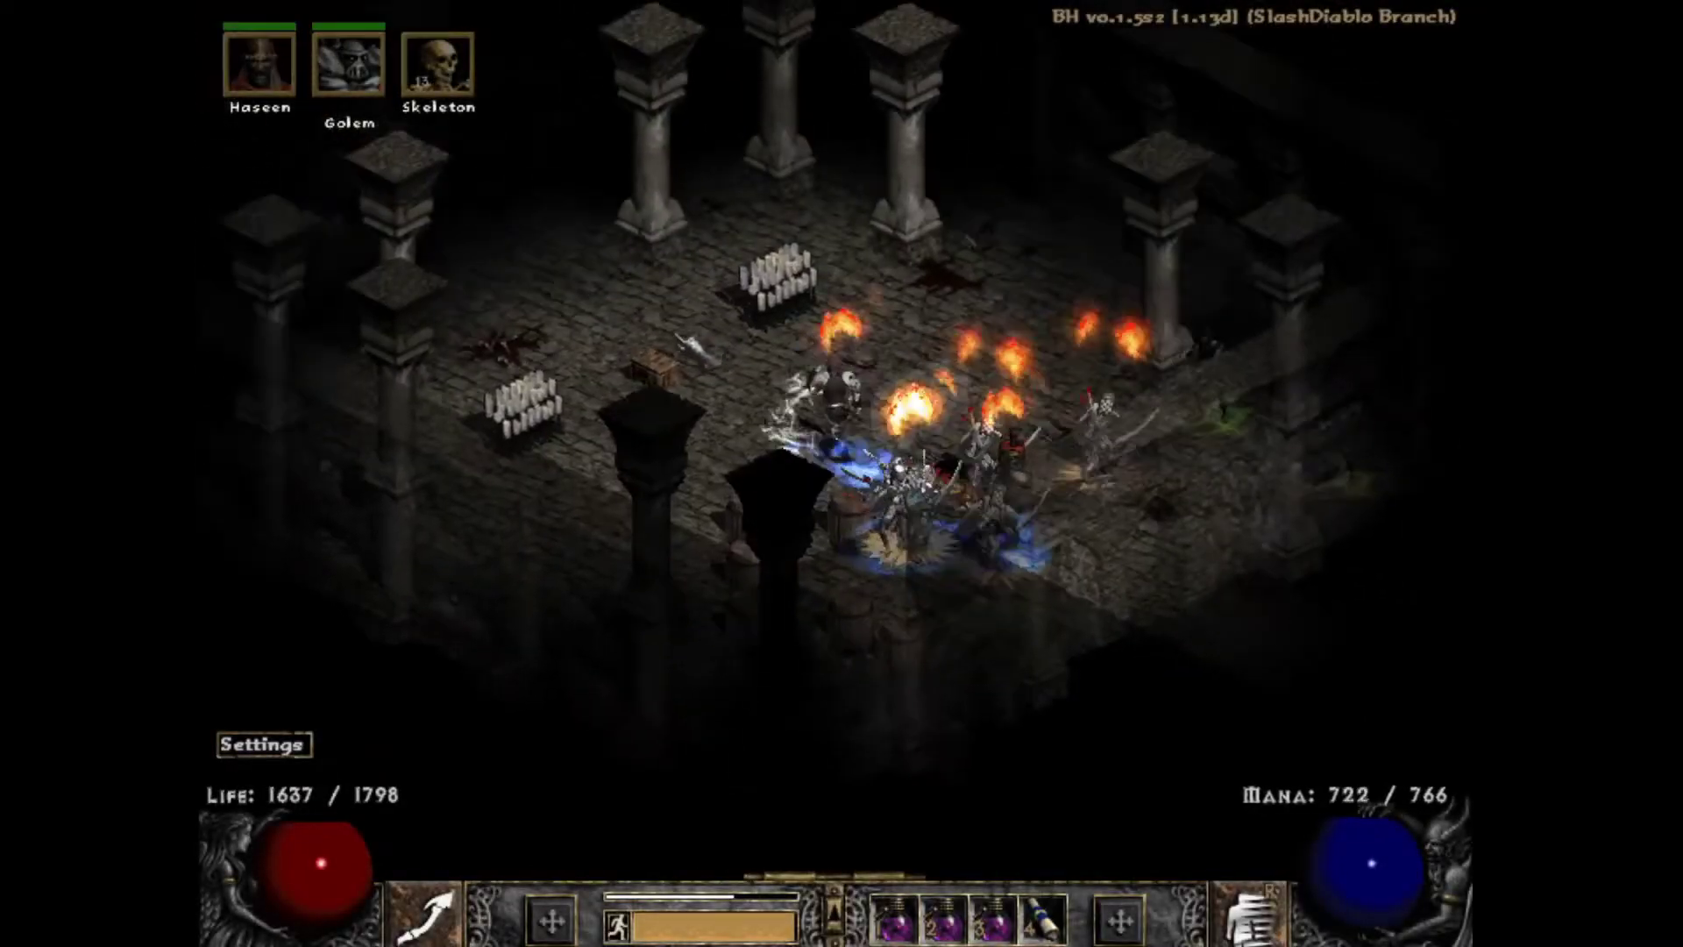
Step: Teleport to the pack of monsters in the crypt and attack it with the skeleton army
key(alt)
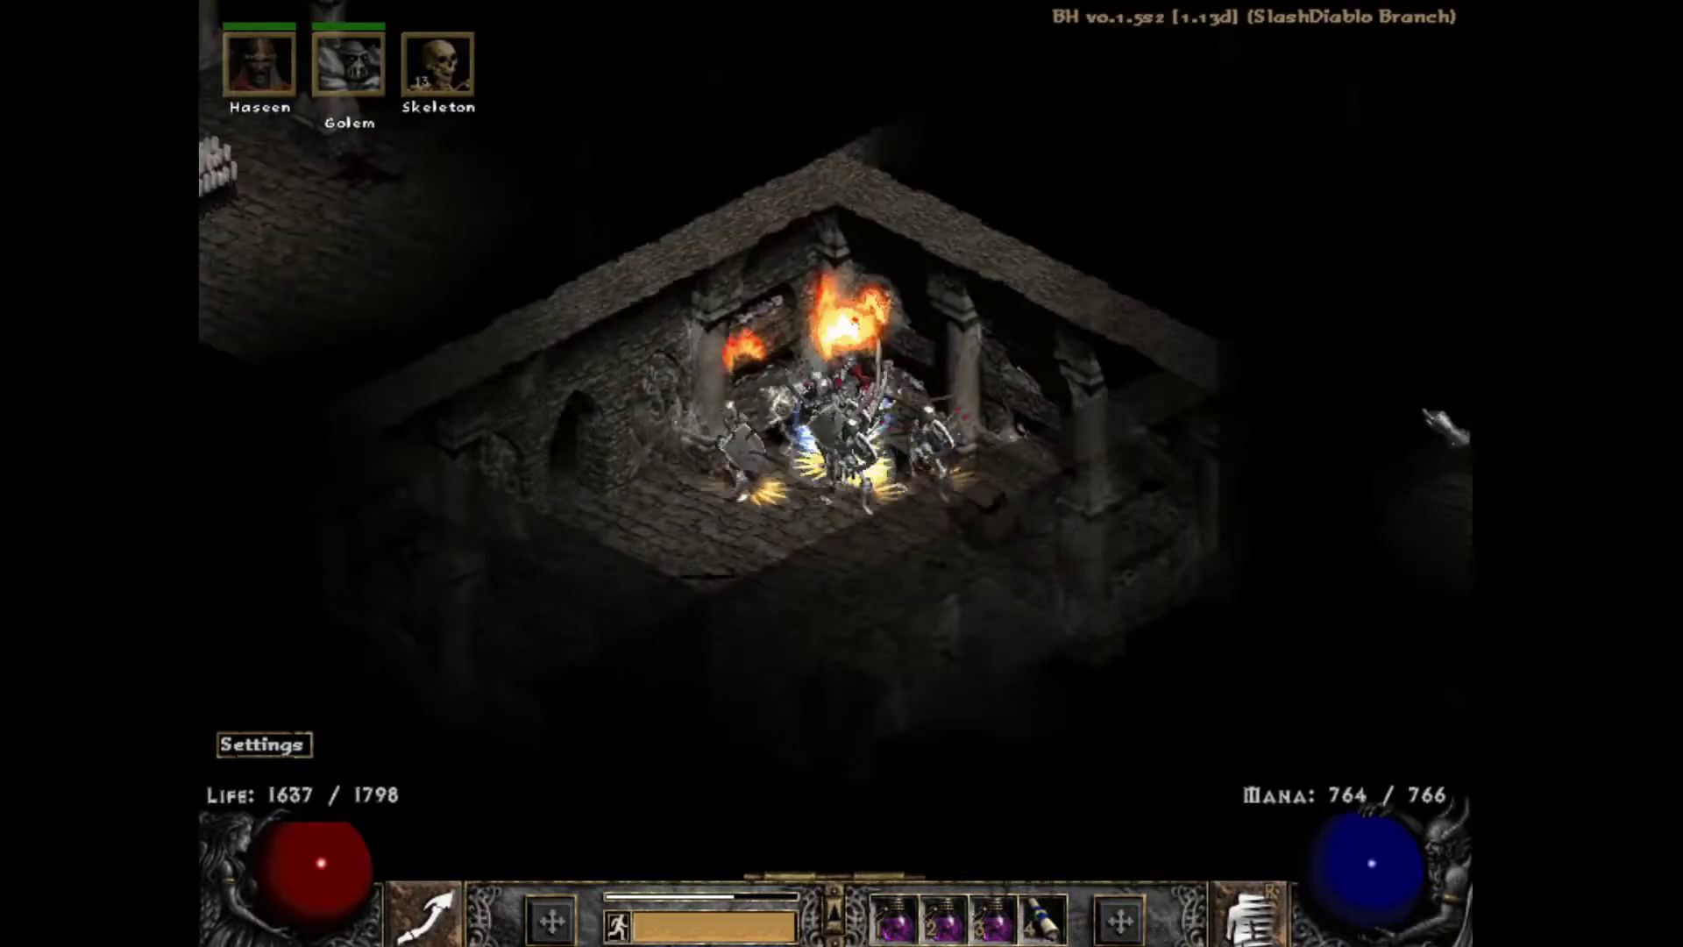
right_click(1424, 410)
right_click(1411, 400)
key(f)
right_click(844, 272)
click(846, 274)
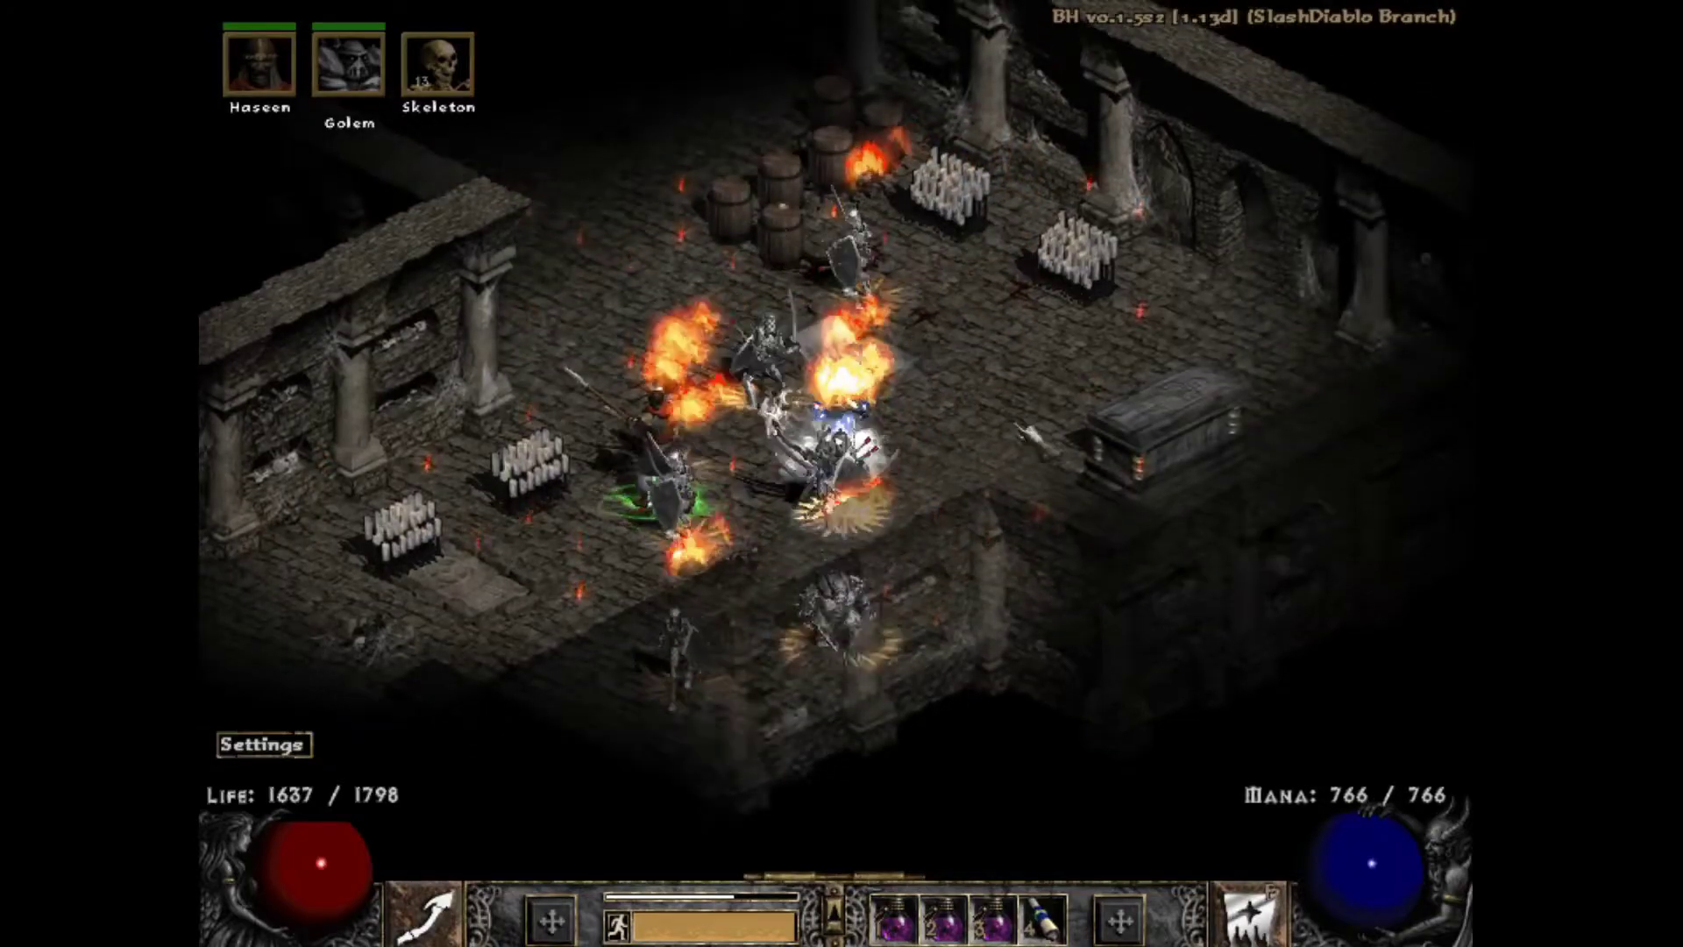
Step: Open the stone sarcophagus and pick up the ring lying on the floor
click(1140, 421)
key(alt)
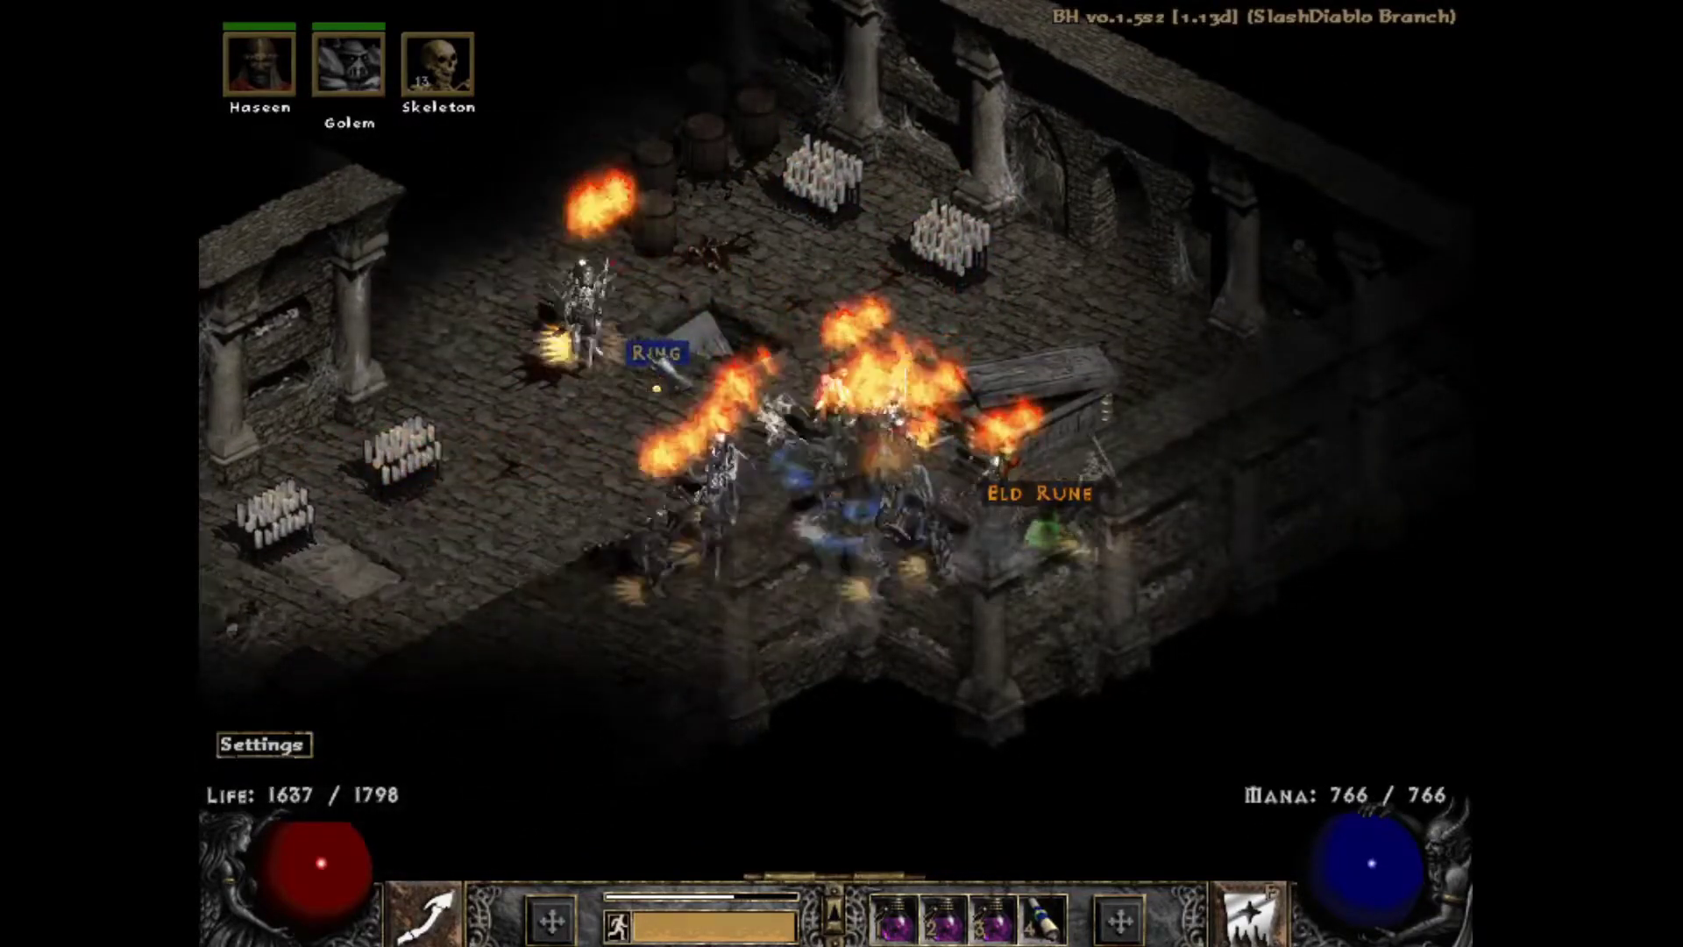
click(653, 355)
Step: Identify the newly collected ring in the inventory with the scroll from the belt's fourth slot
key(i)
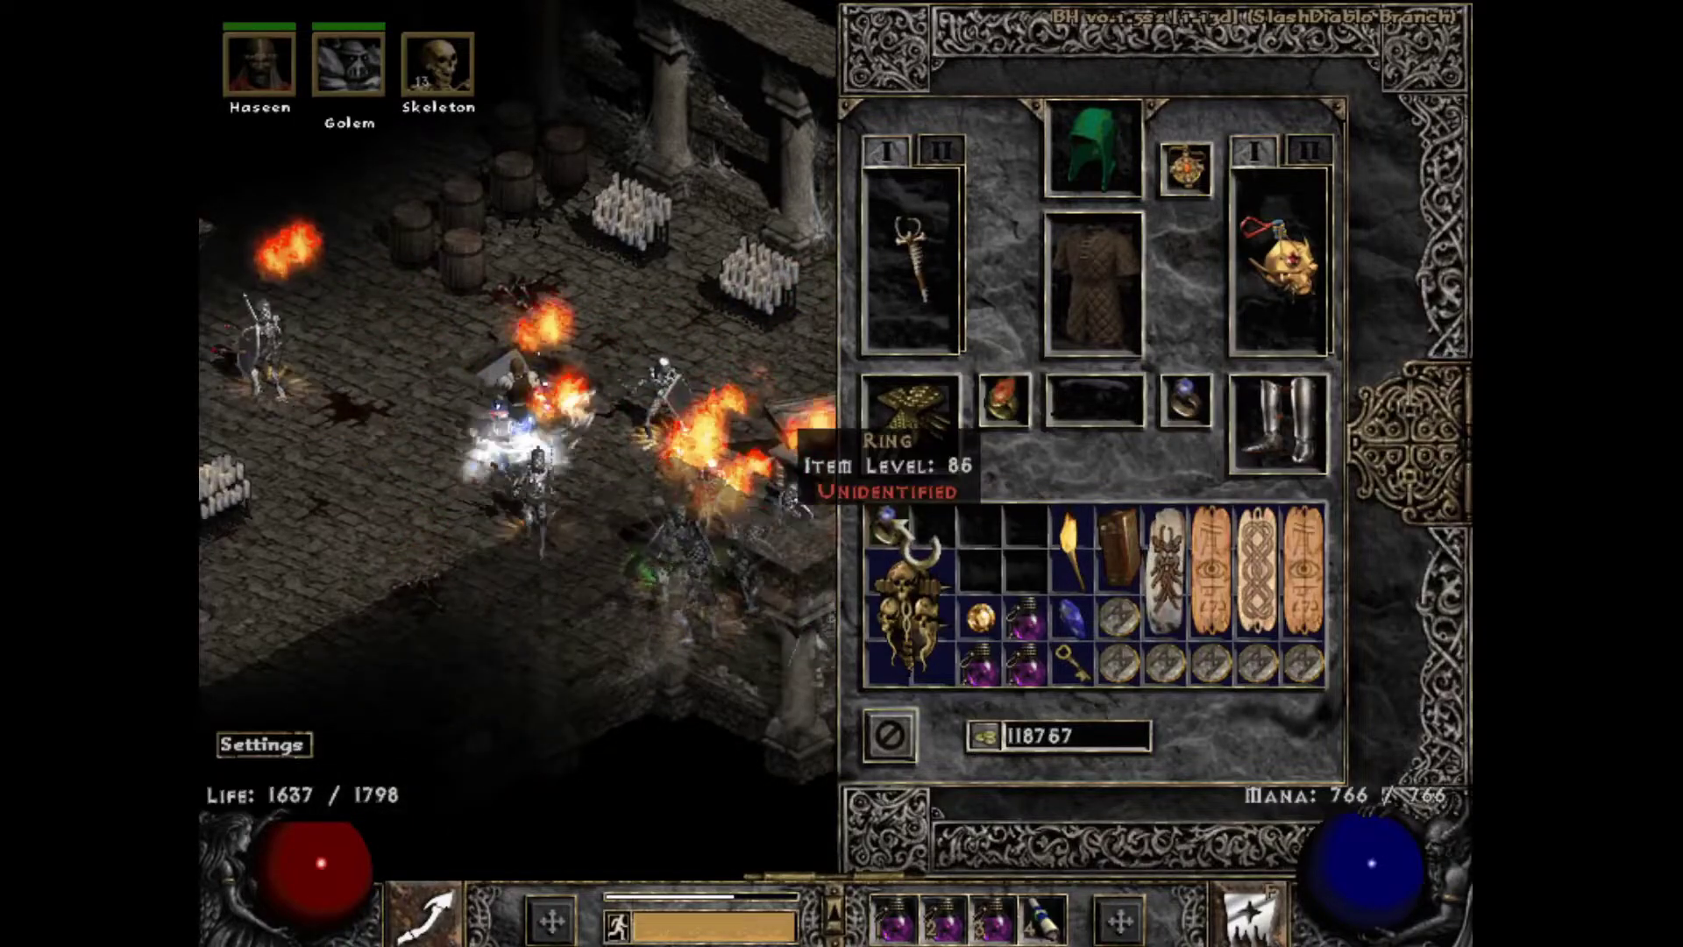
key(4)
click(886, 526)
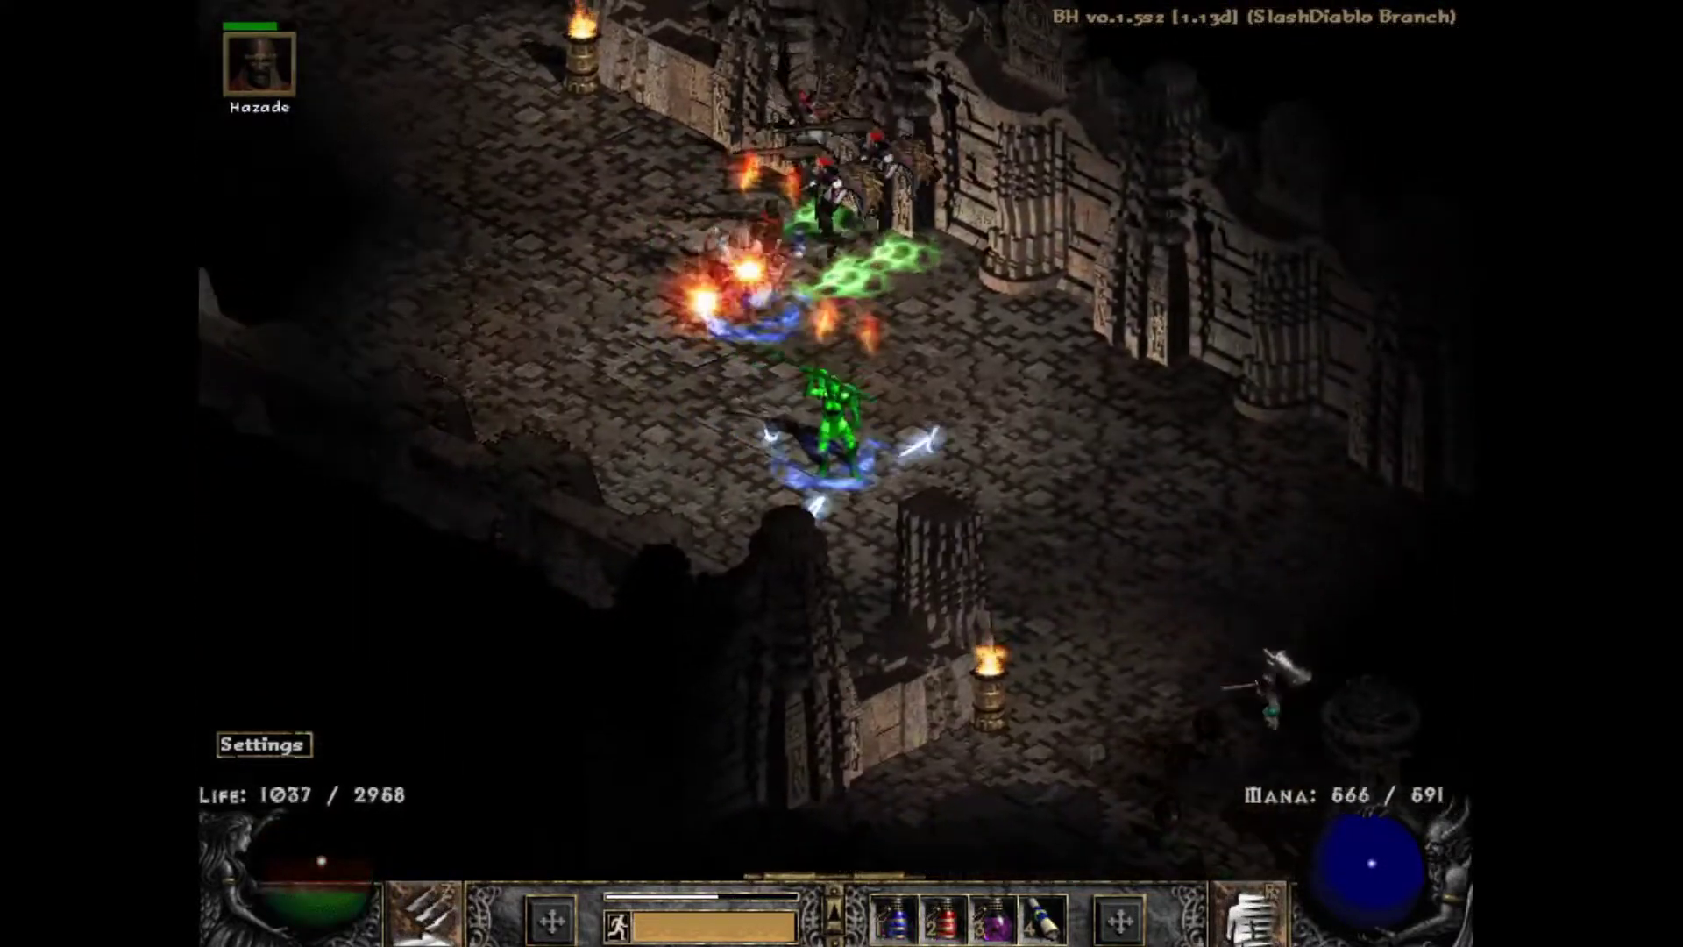
Step: Teleport into the surrounding temple monsters and kill them with lightning attacks
right_click(1265, 651)
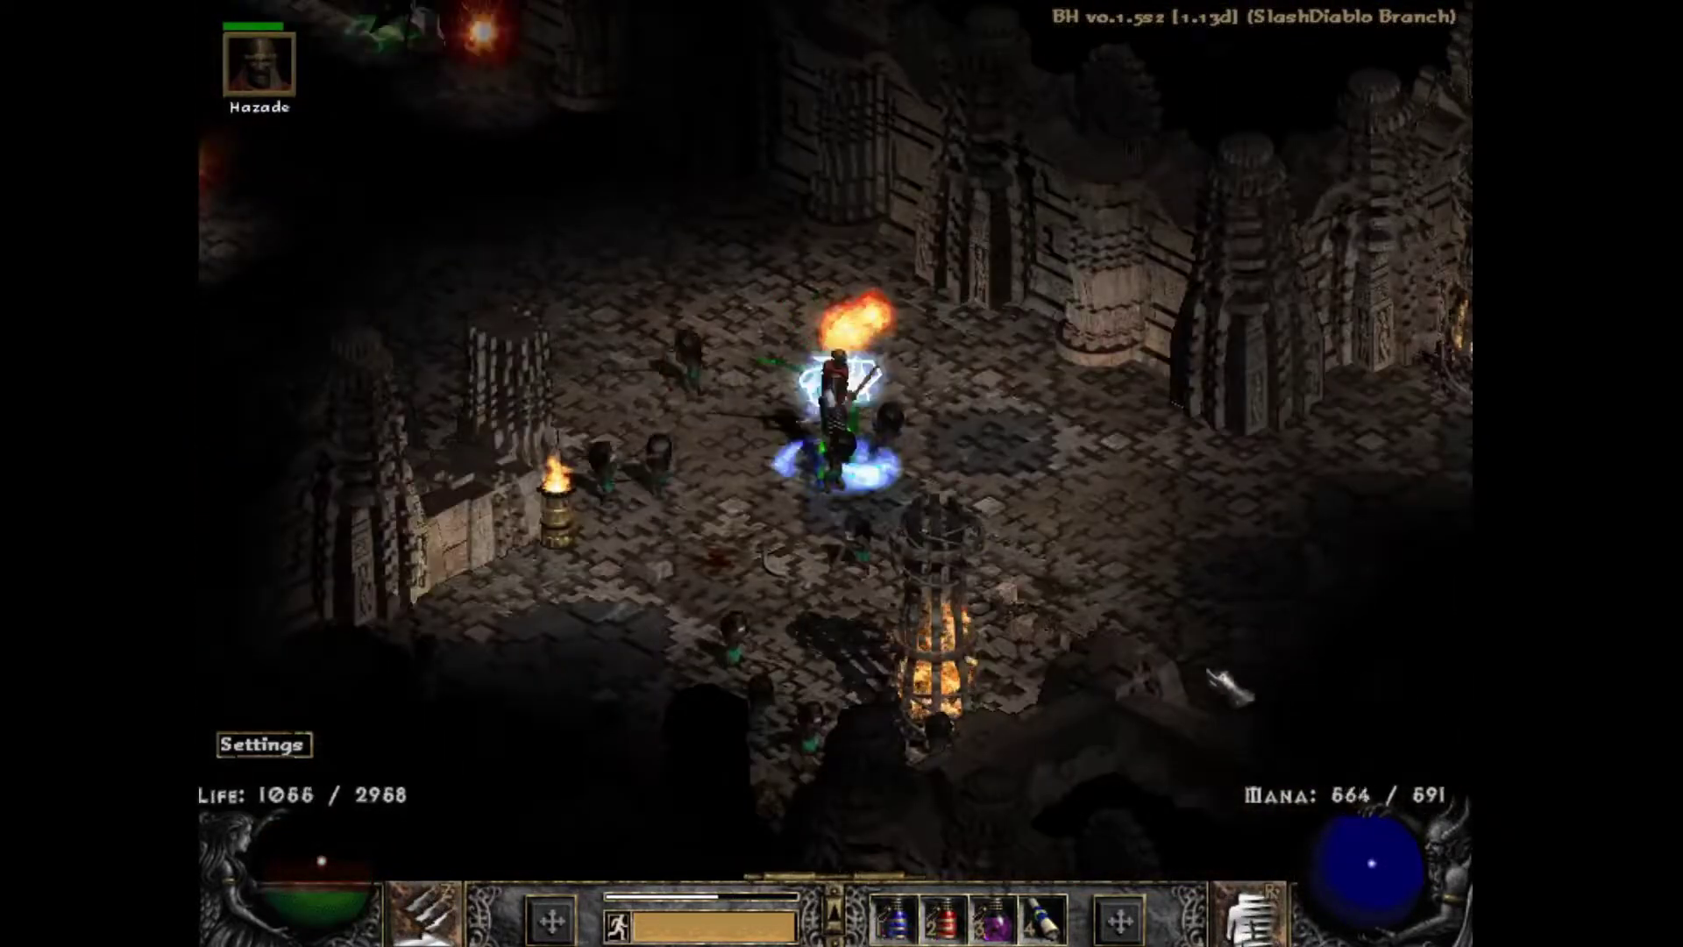
right_click(920, 565)
key(a)
right_click(569, 548)
click(561, 556)
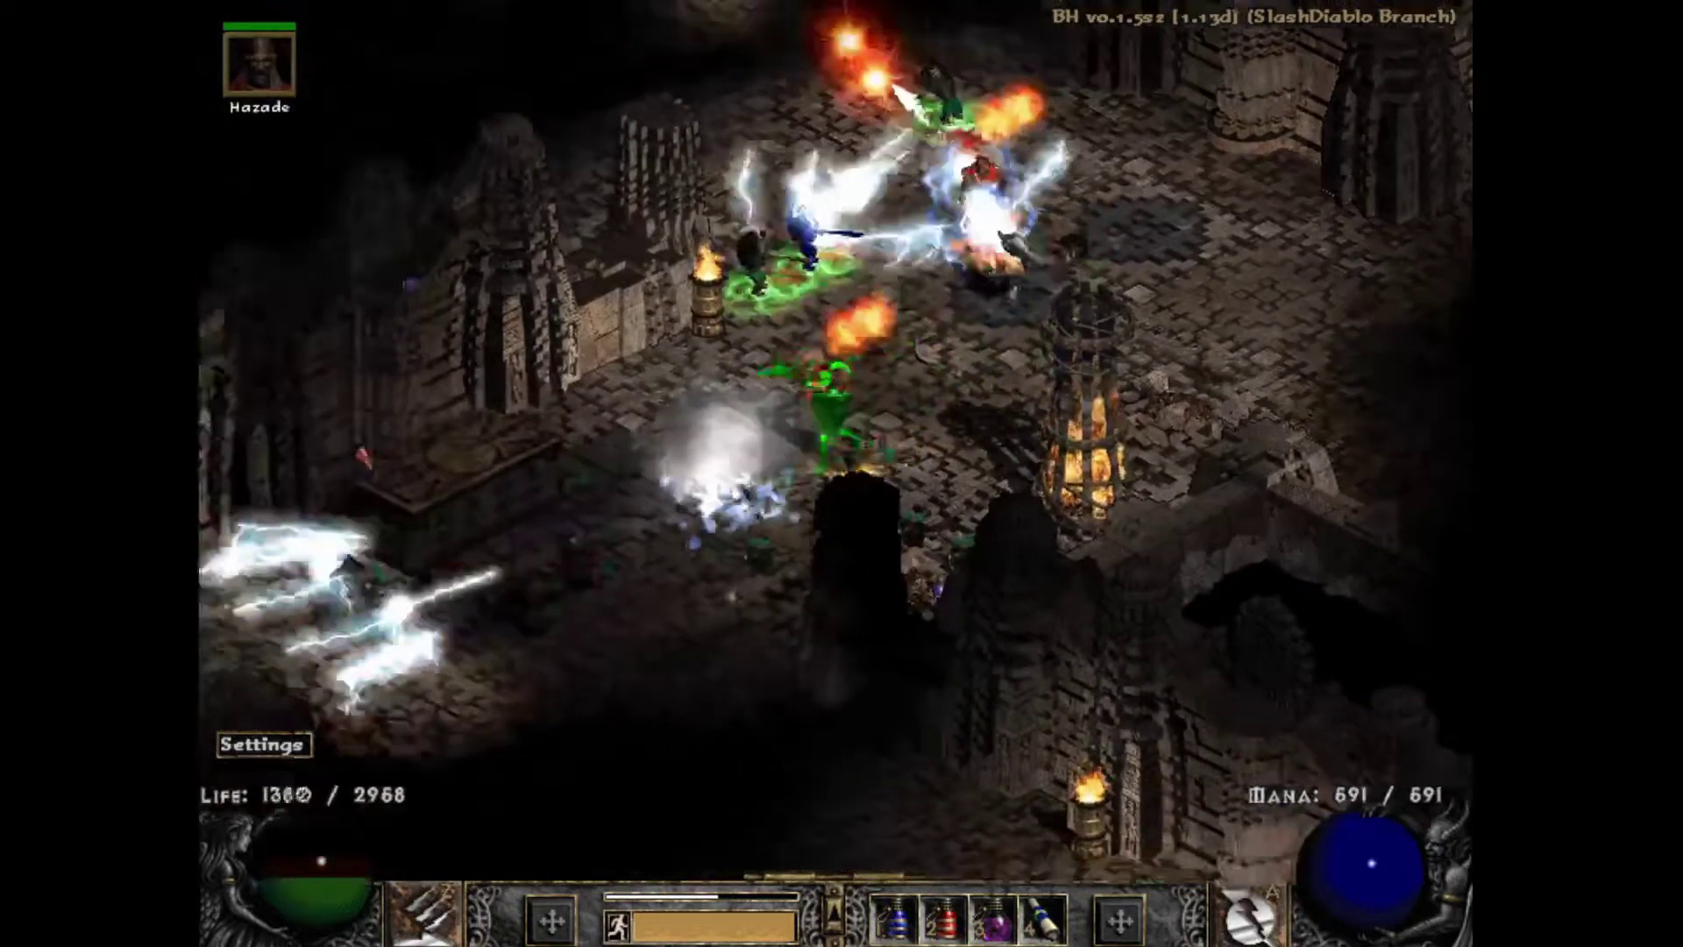
click(631, 561)
Step: Pick up the Cham Rune and inspect its properties in the inventory, drinking a rejuvenation potion meanwhile
key(alt)
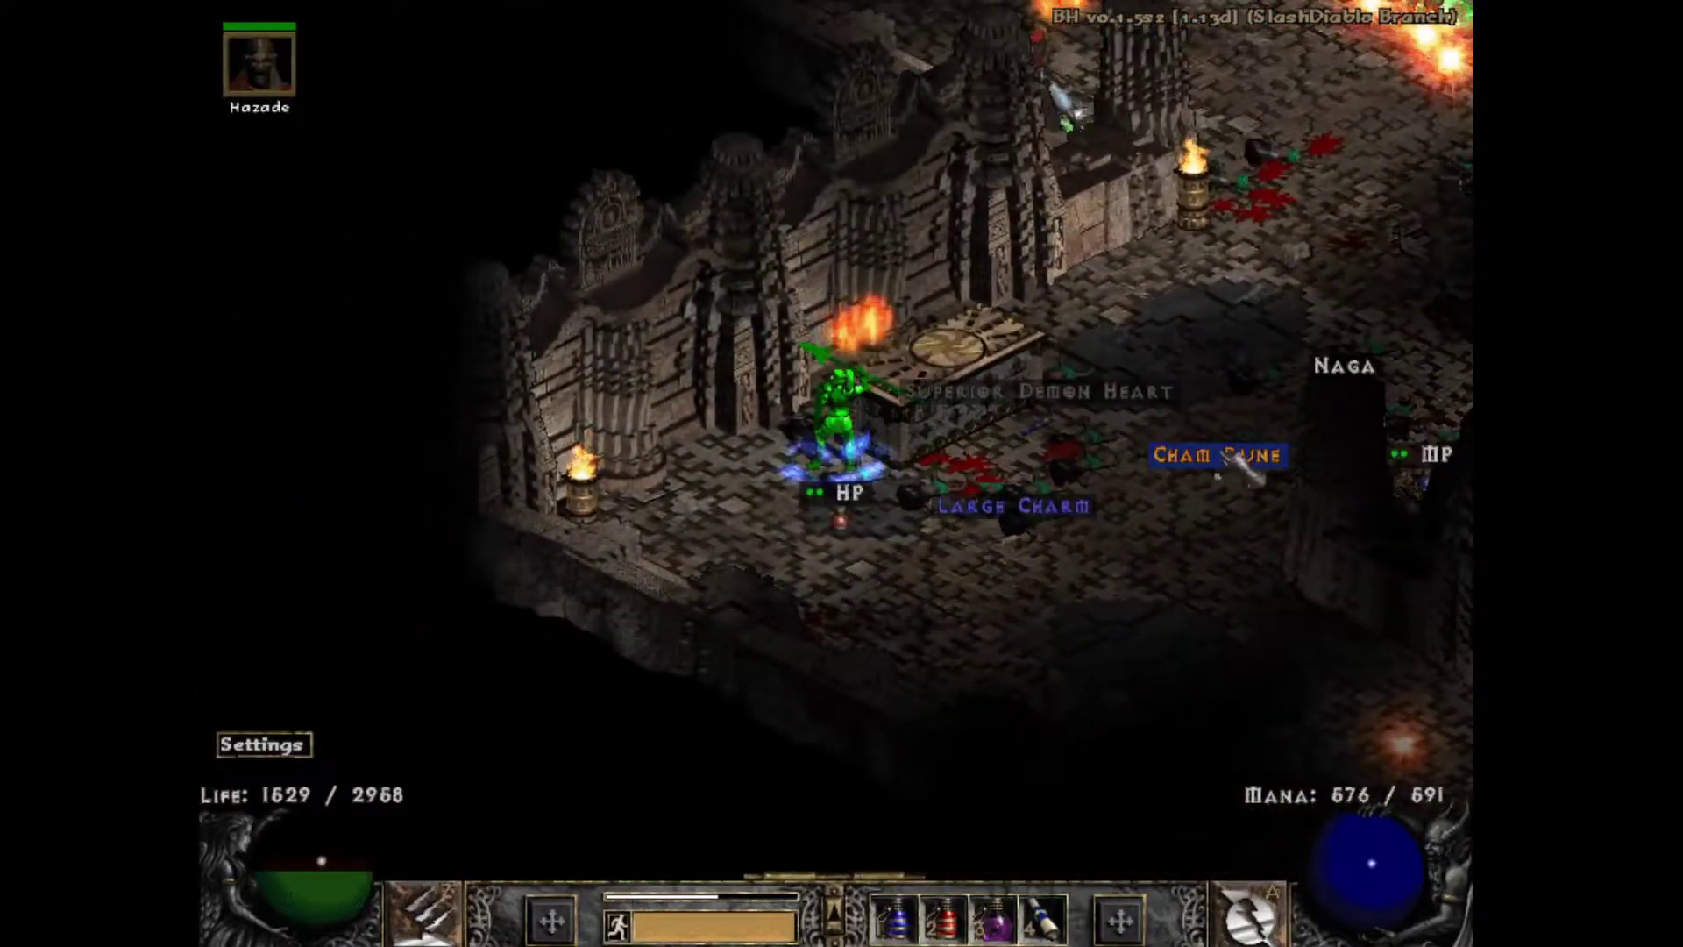
click(1241, 459)
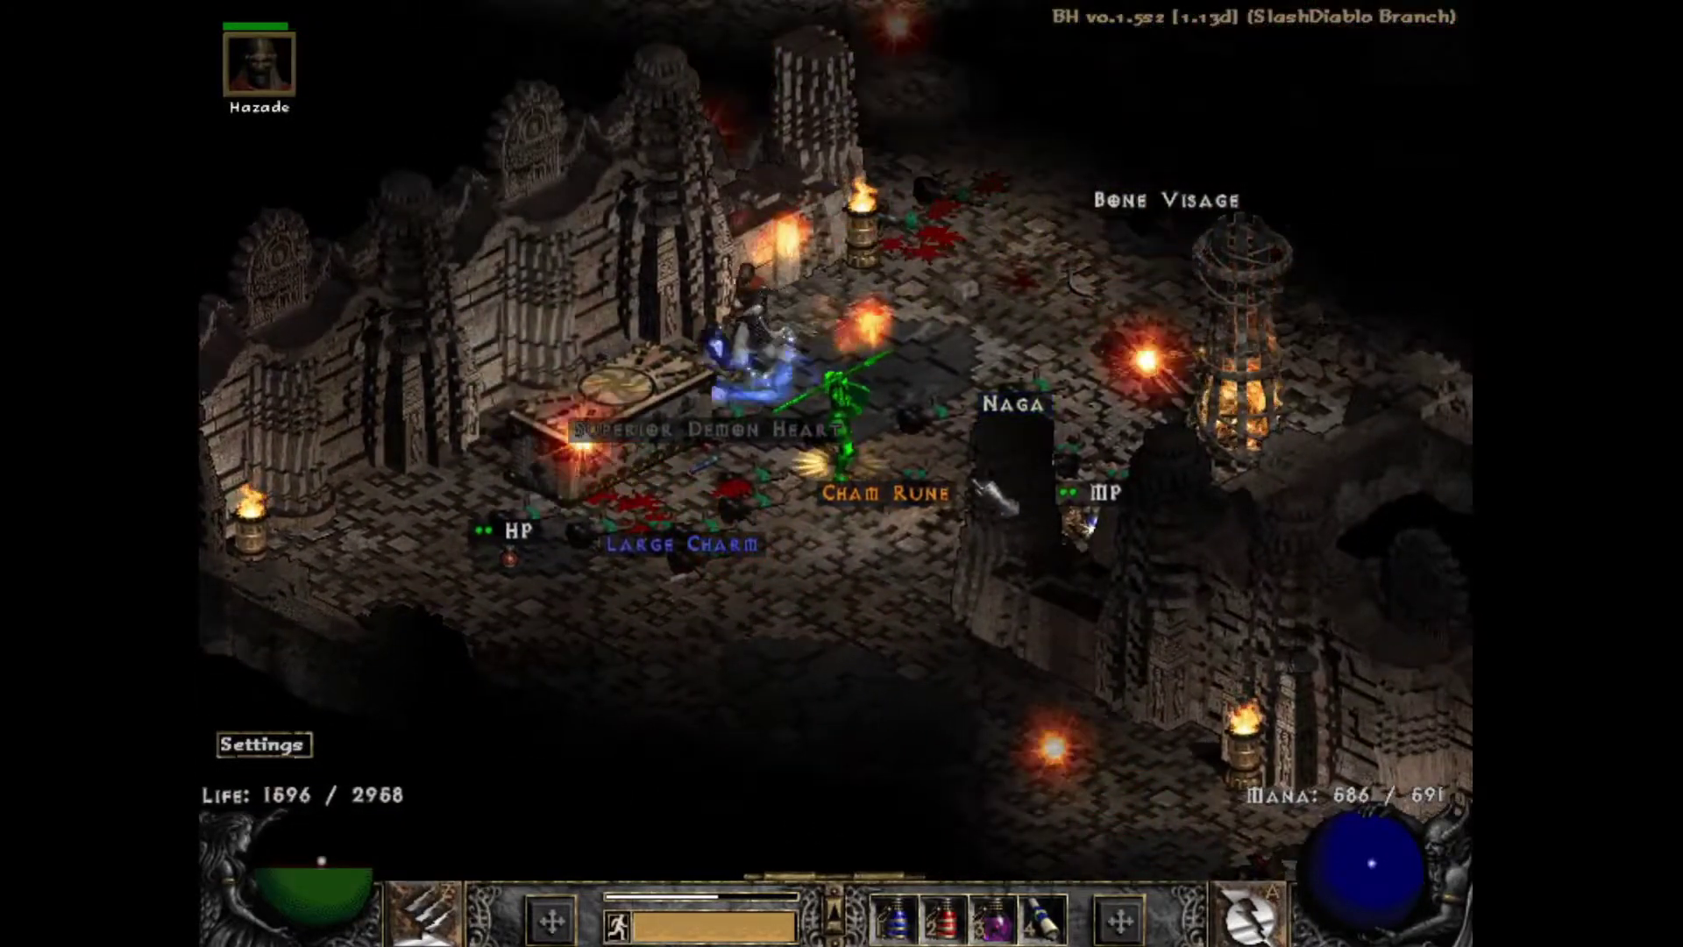
key(i)
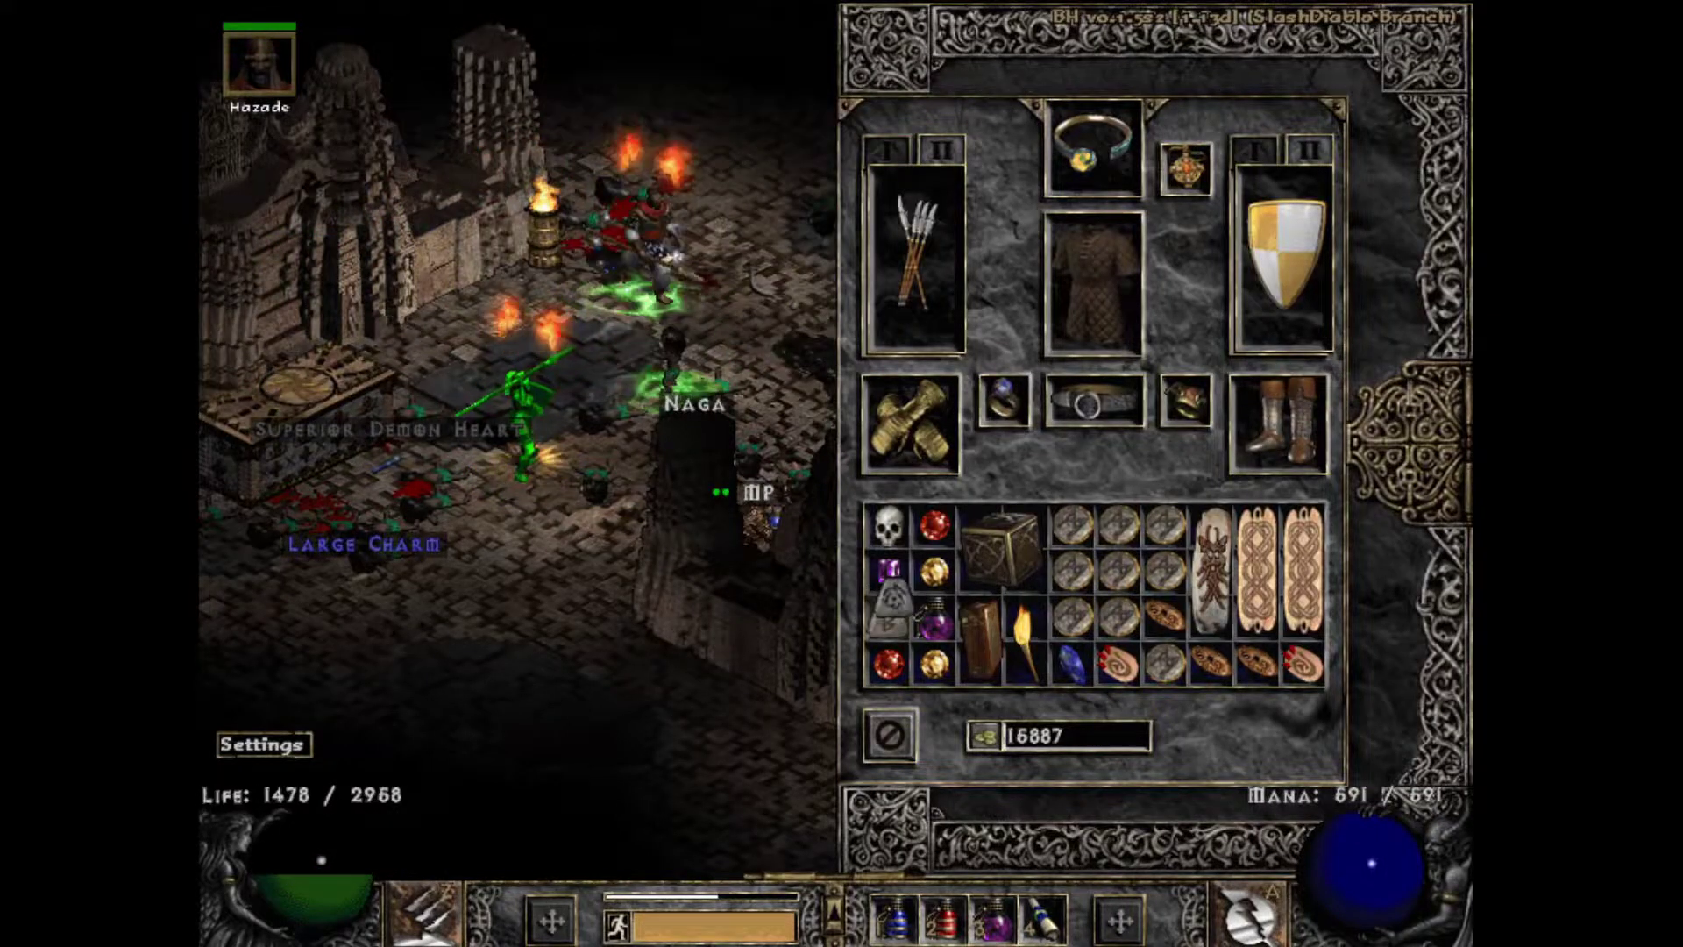
click(883, 615)
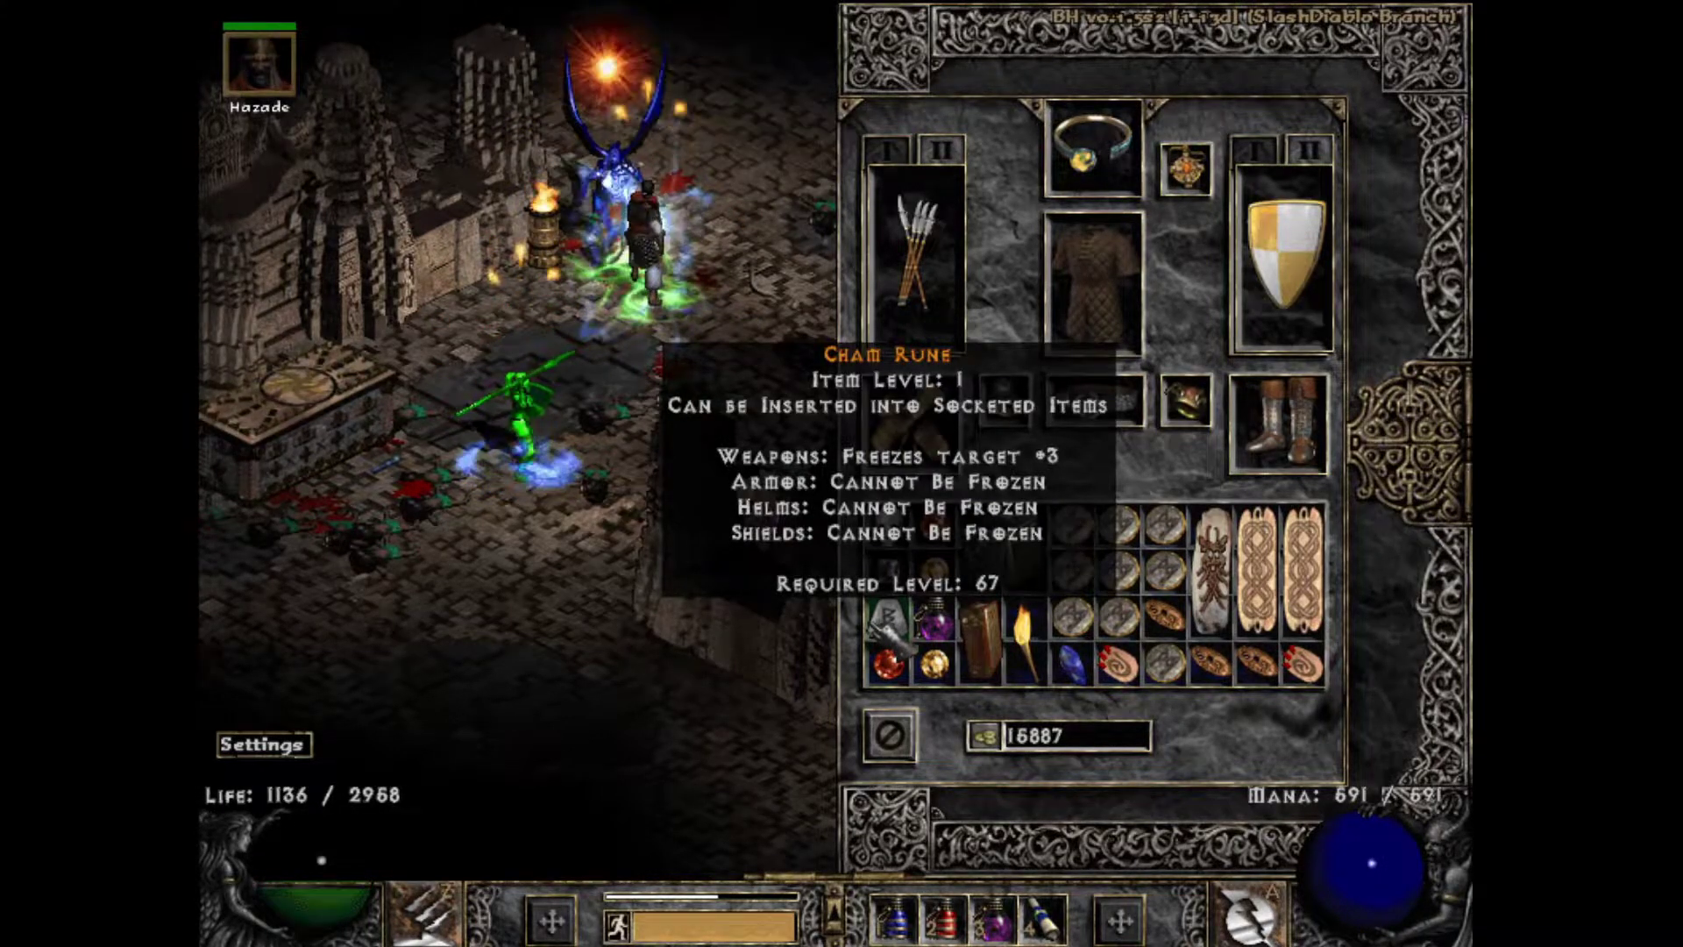
key(3)
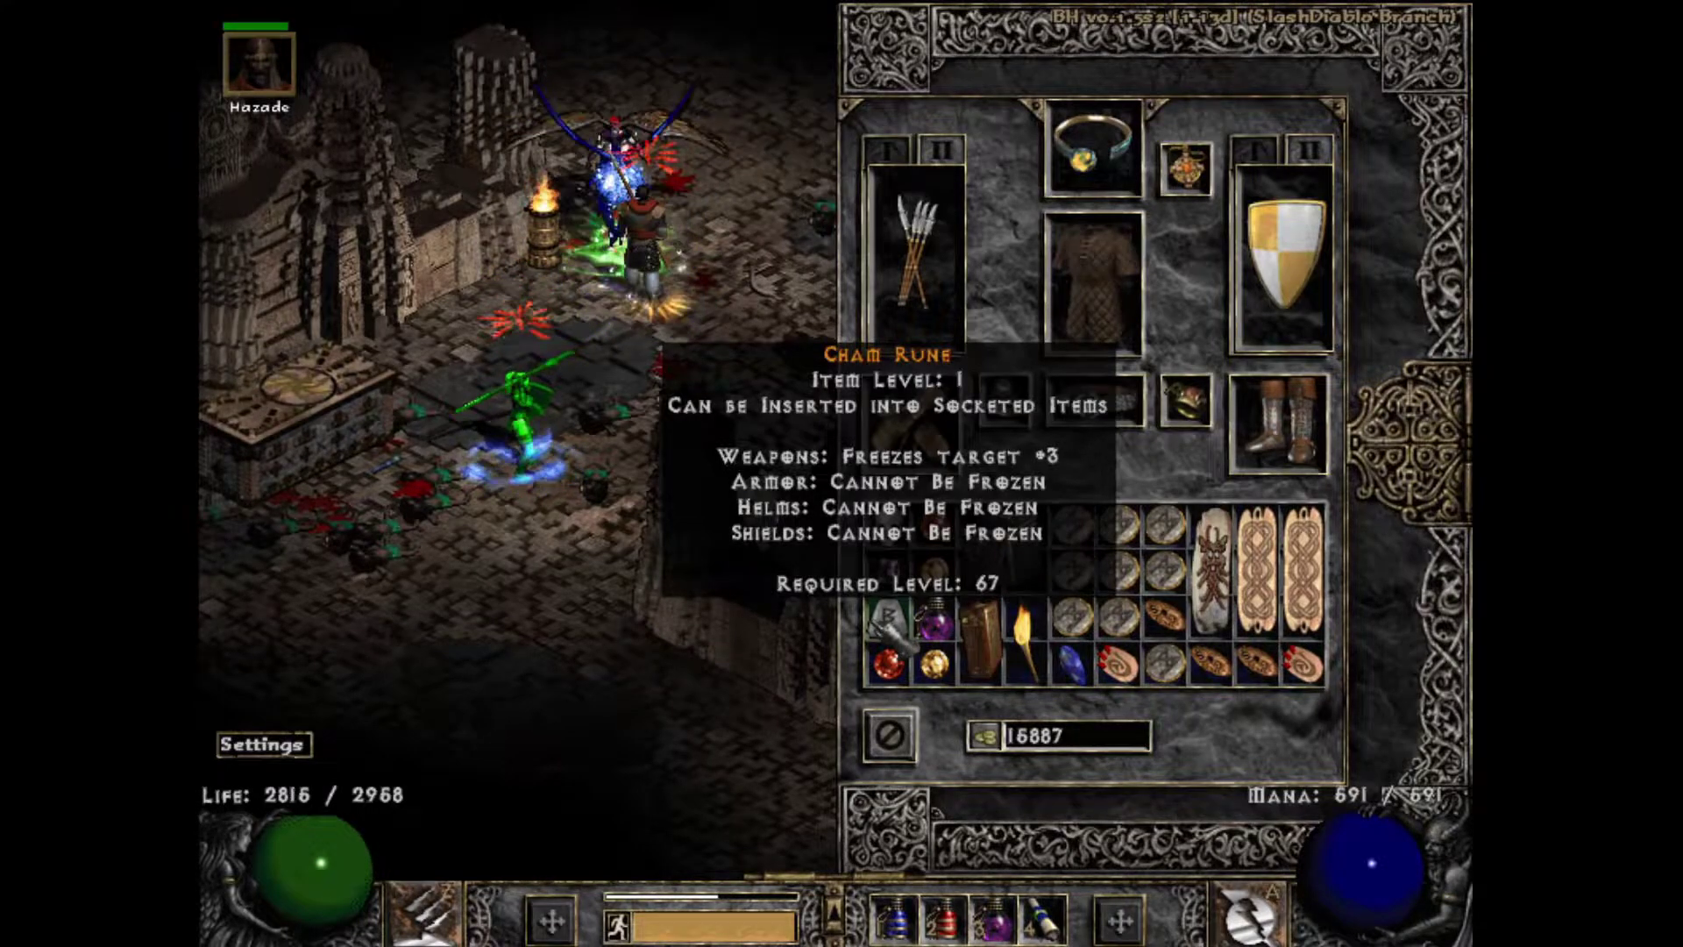
key(i)
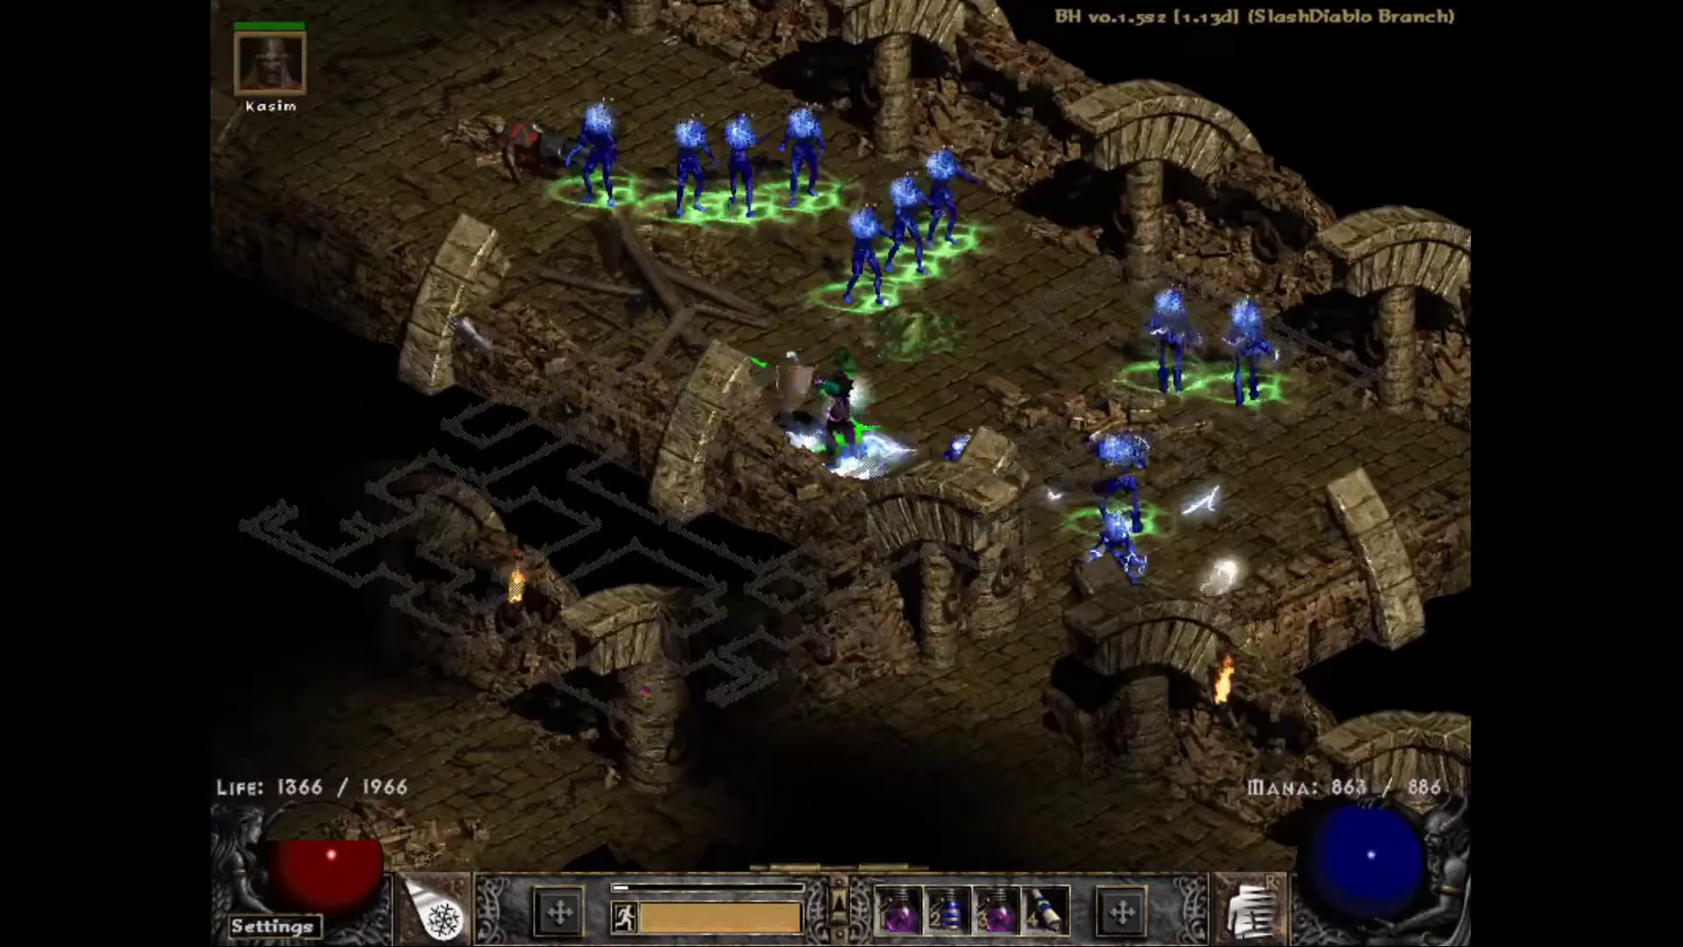
Step: Teleport along the sewer corridor to engage the pack of undead
right_click(458, 322)
right_click(718, 249)
key(e)
right_click(1032, 488)
key(a)
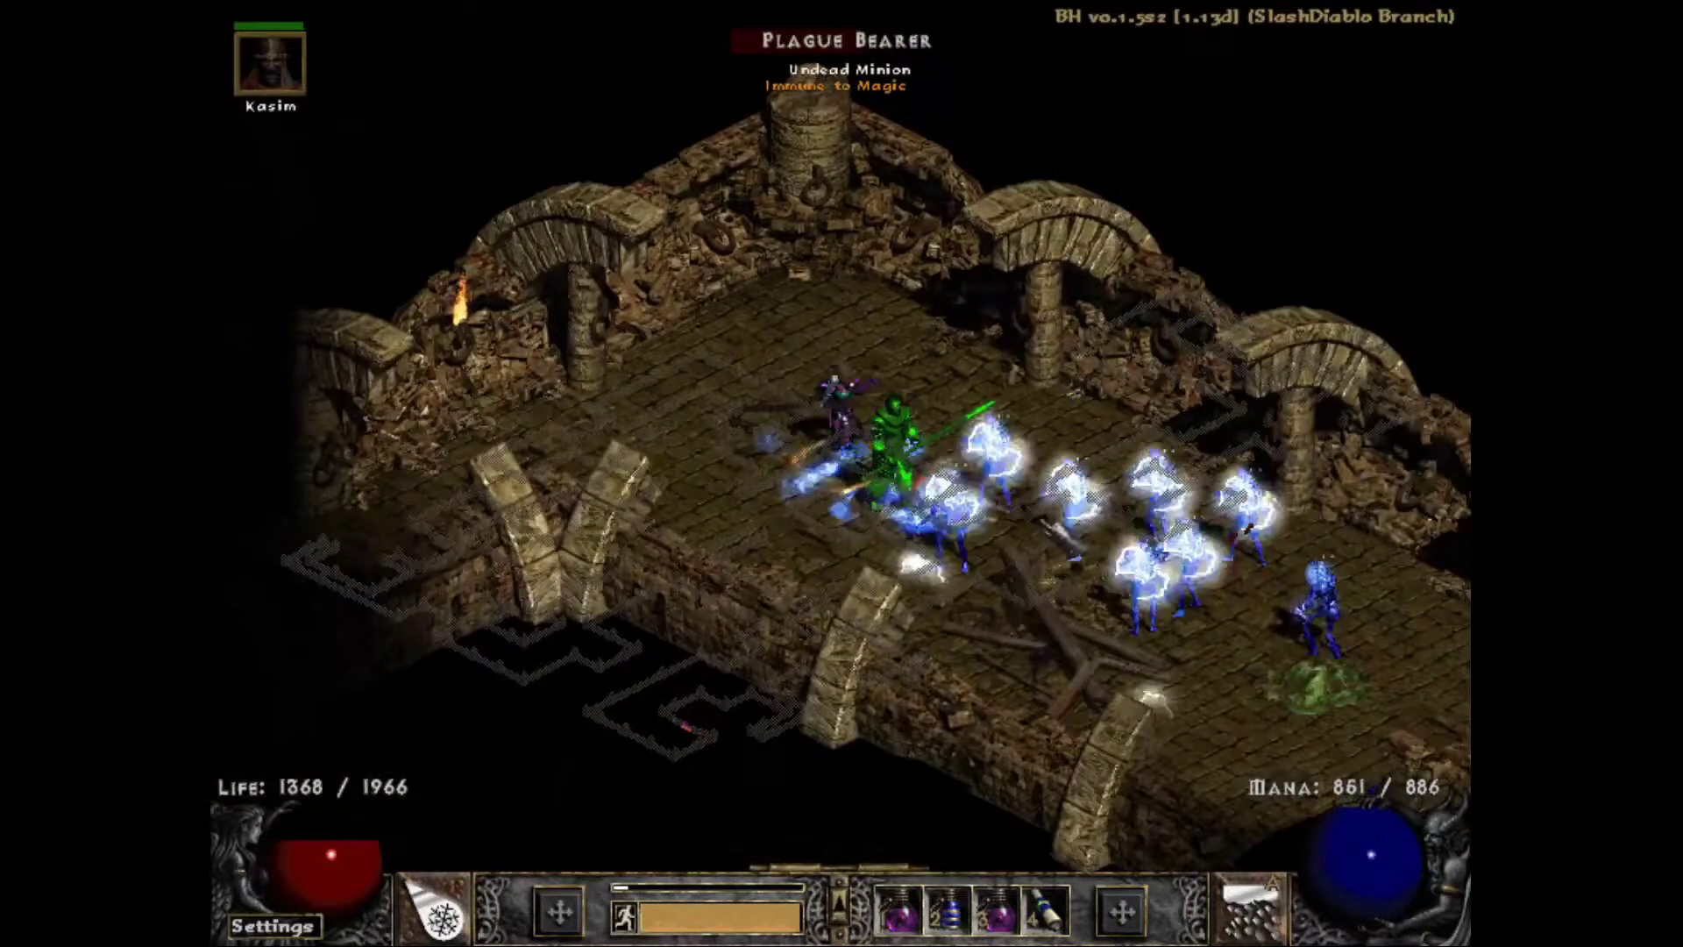
Step: Kill the Plague Bearer pack in the sewer corridor by alternating attack spells
right_click(1043, 520)
click(1175, 596)
key(d)
right_click(1196, 614)
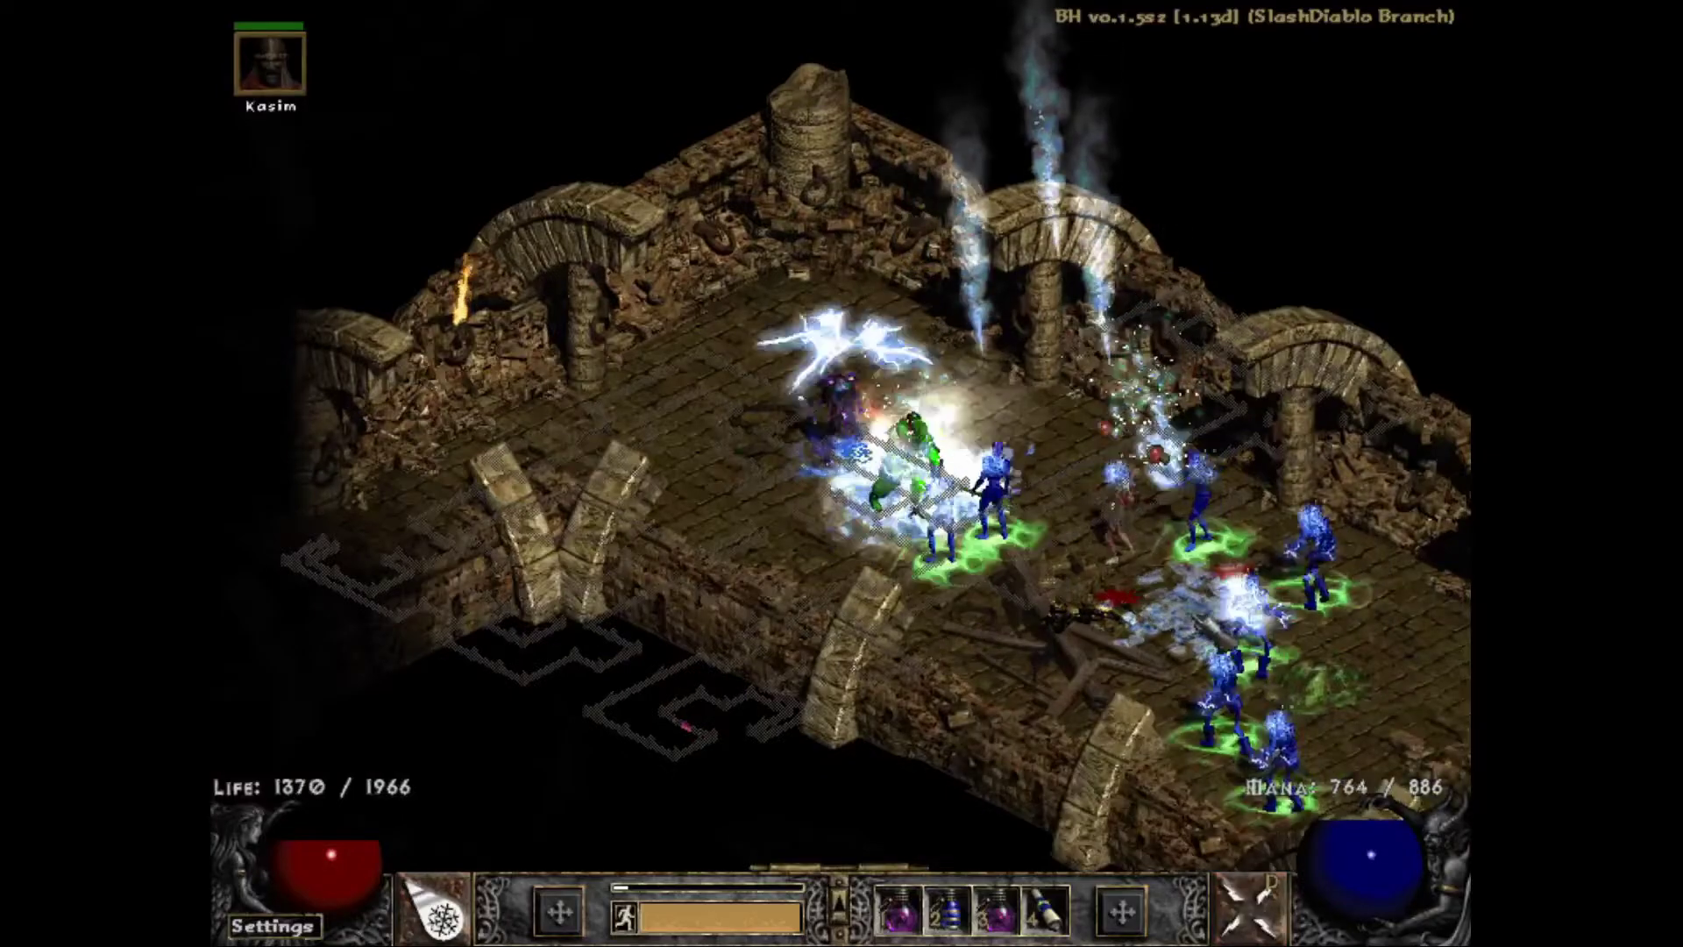
key(a)
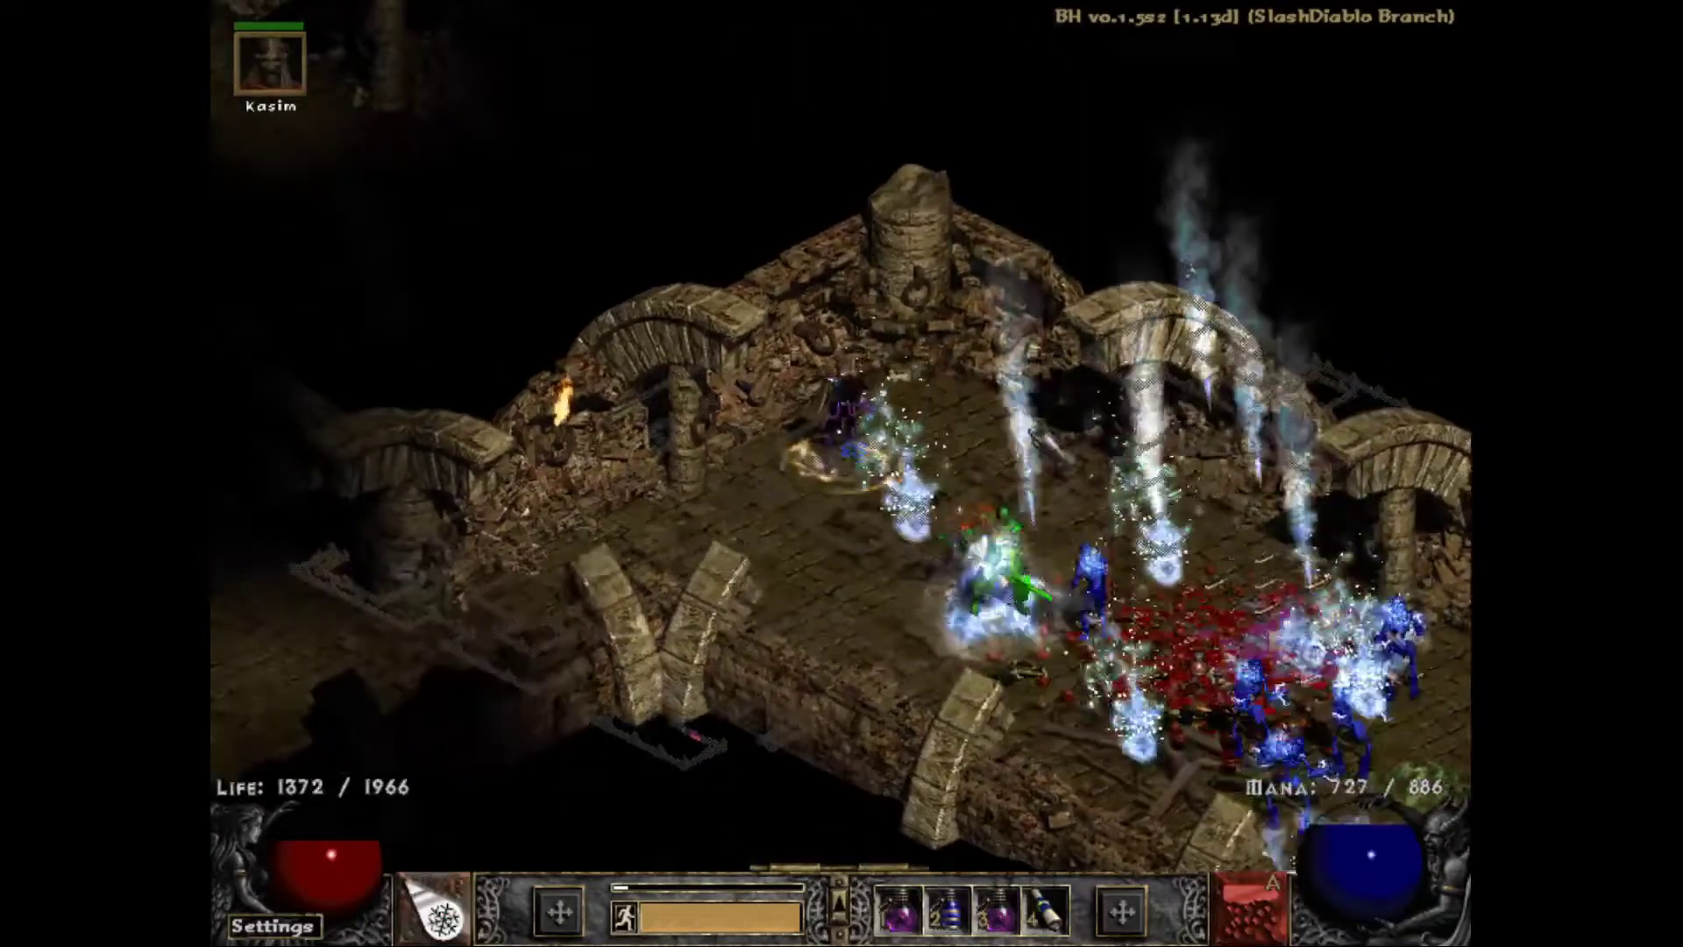
click(1034, 431)
right_click(1086, 579)
click(1157, 644)
Step: Show the dropped item labels and pick up the Bloodlord Skull from among the corpses
key(alt)
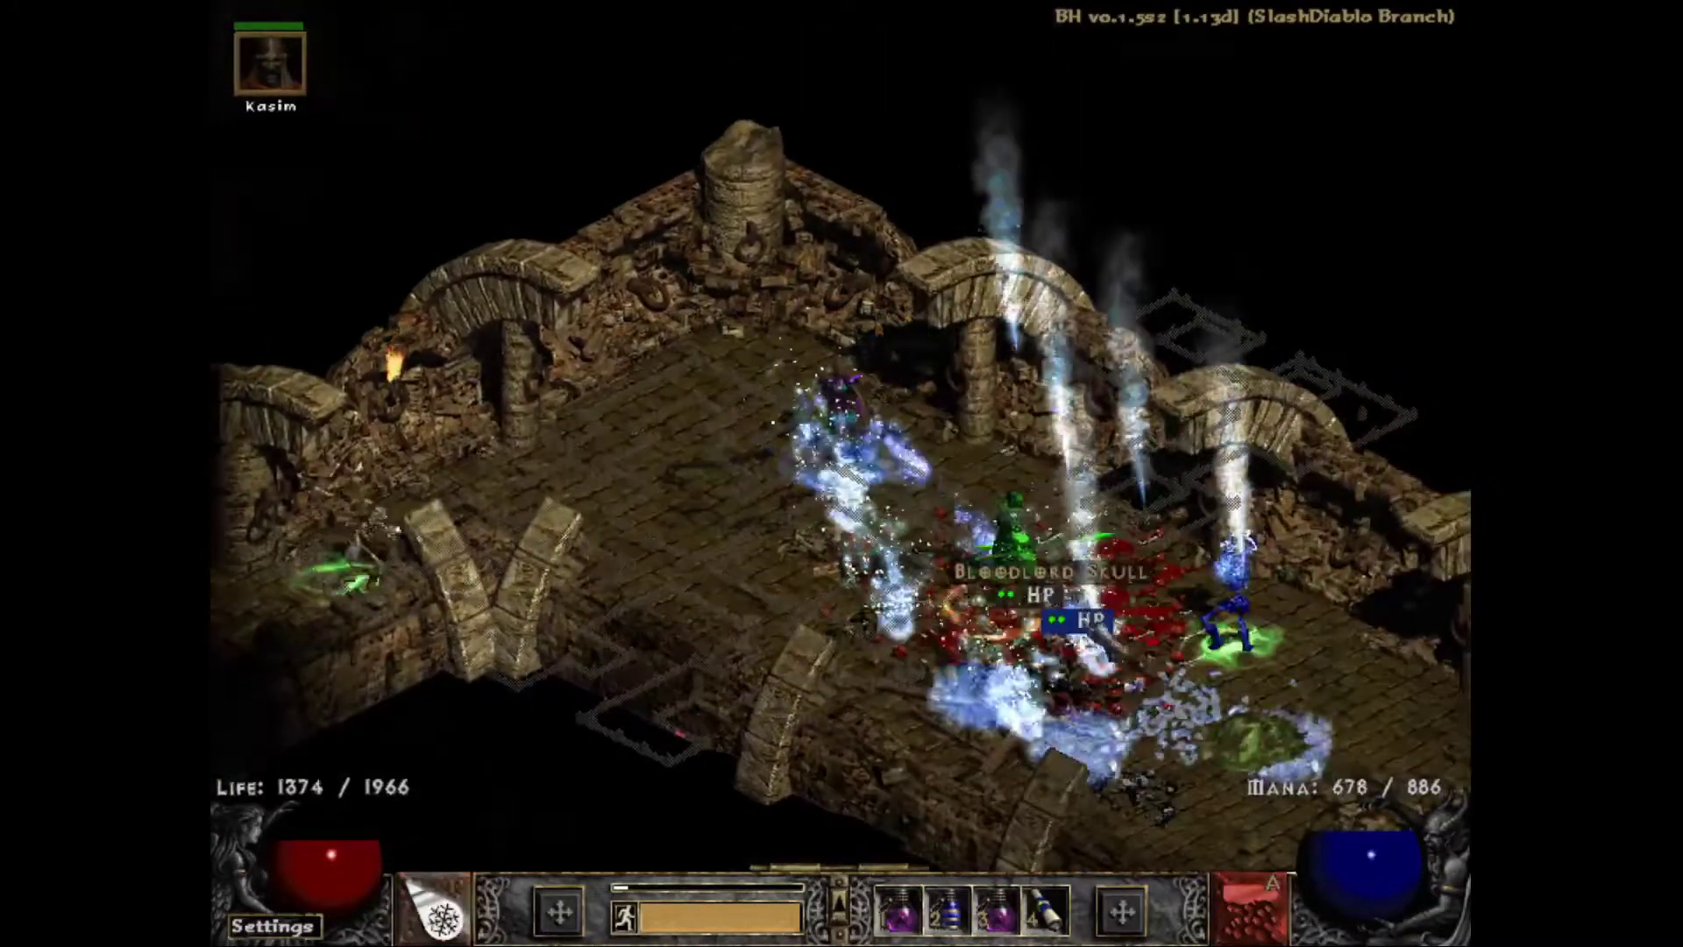
click(1086, 614)
right_click(916, 545)
key(alt)
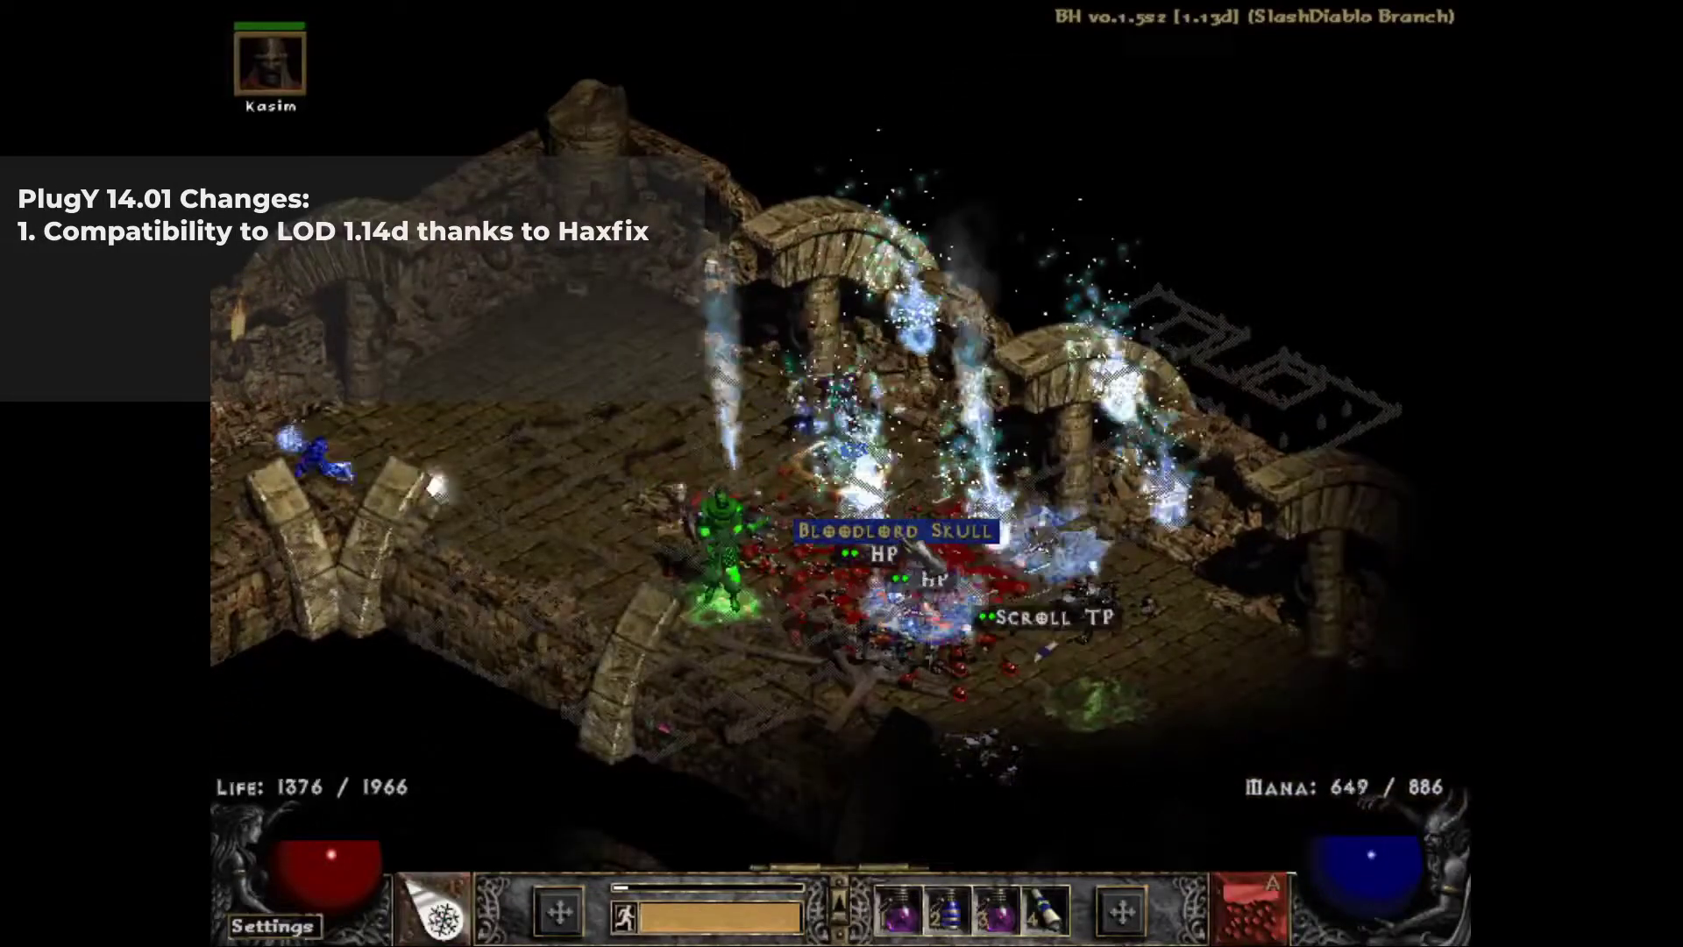
click(908, 537)
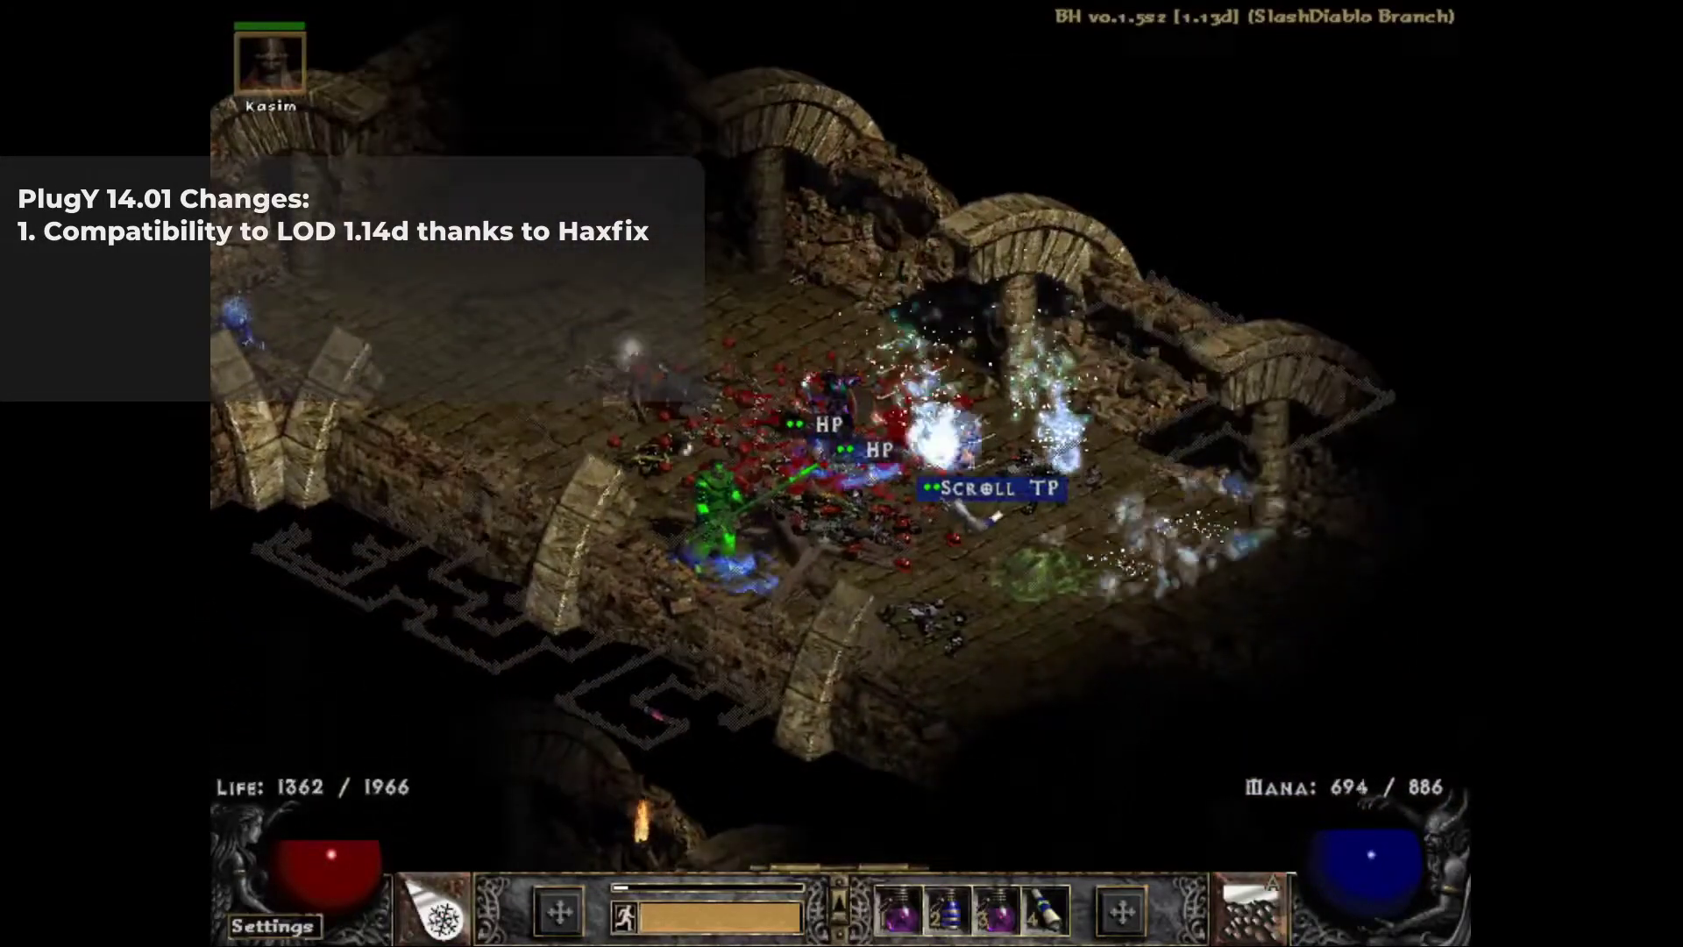
click(920, 412)
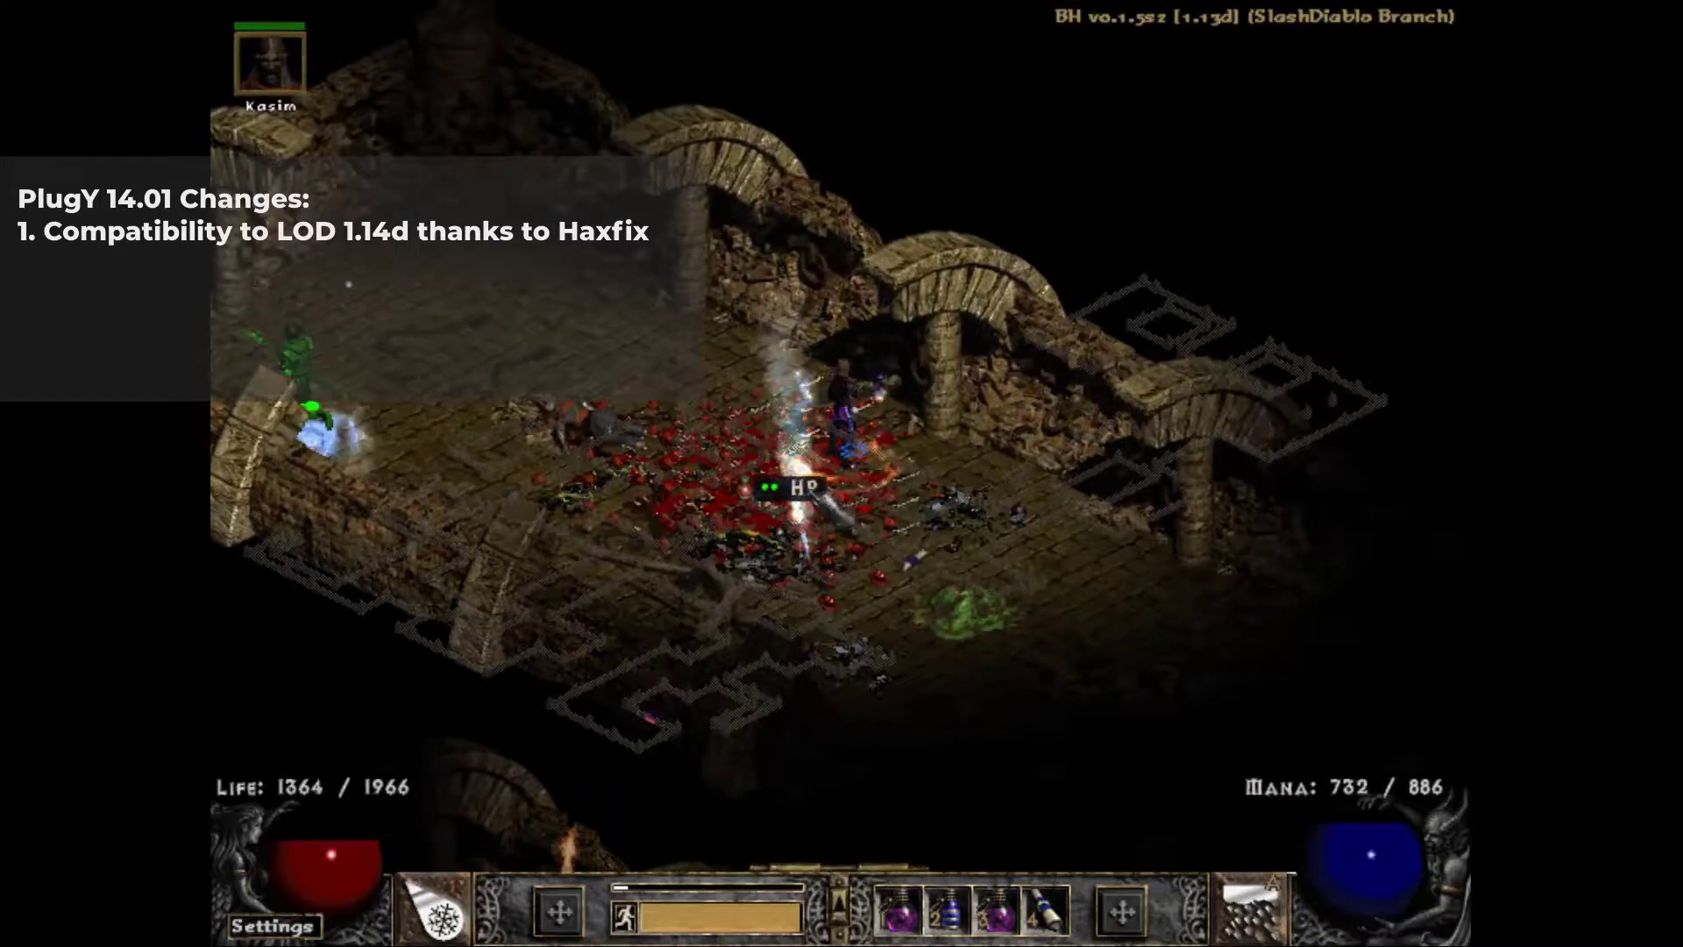
Step: Identify the Bloodlord Skull in the inventory with the Tome of Identify
key(i)
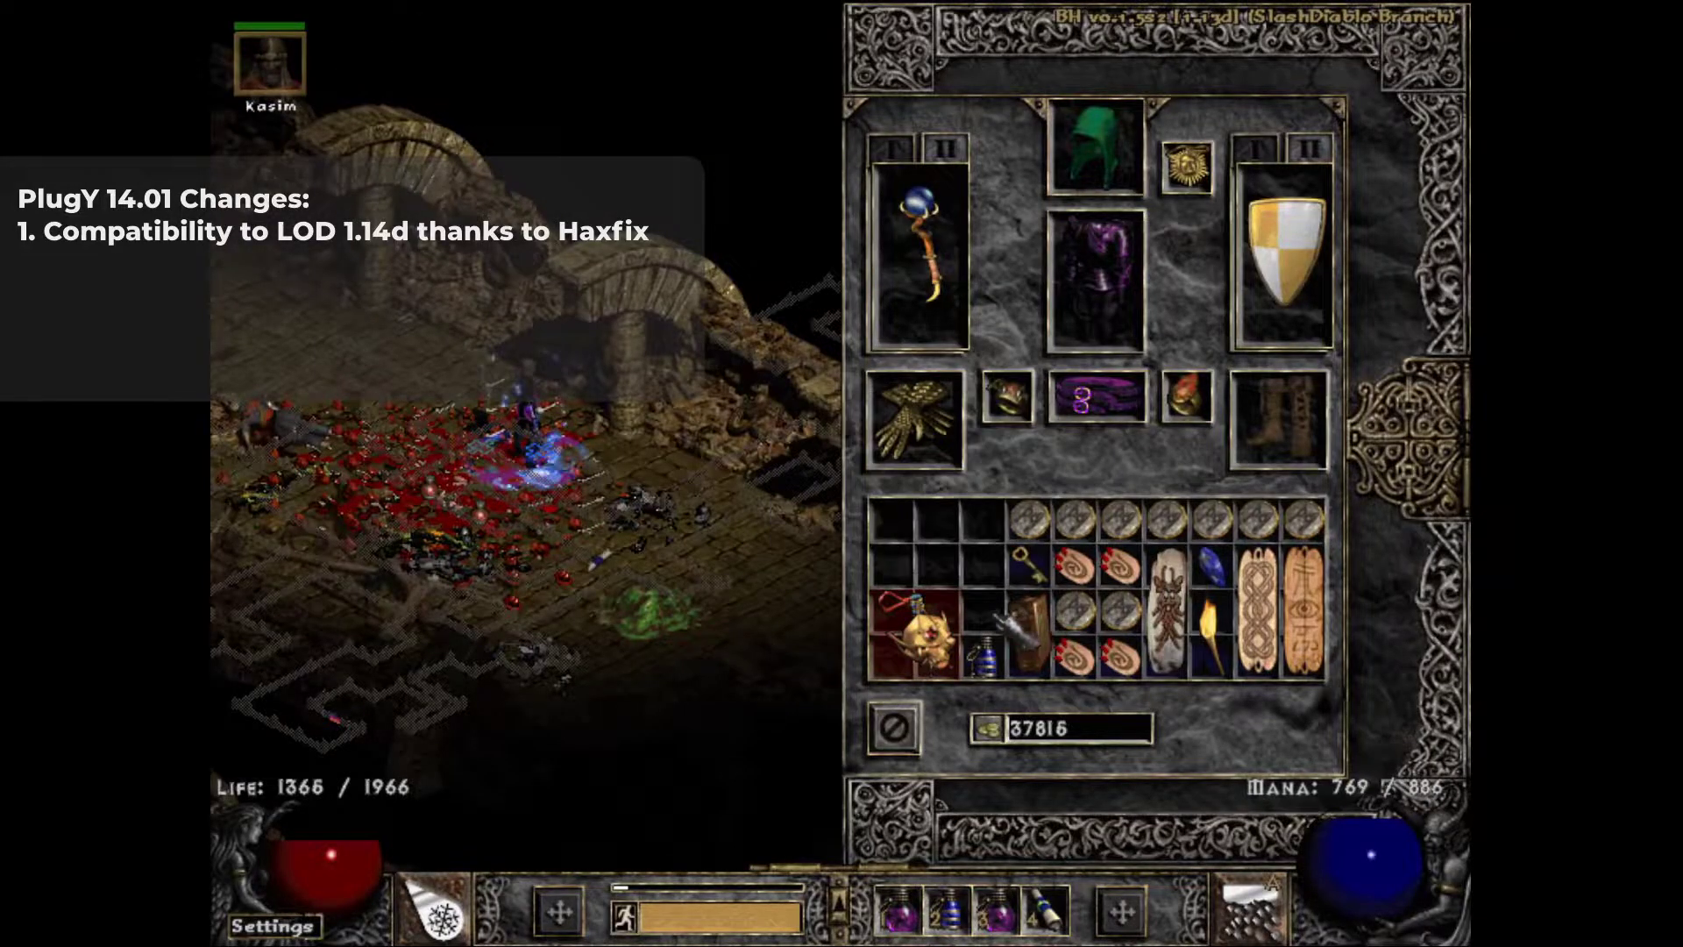
right_click(1024, 627)
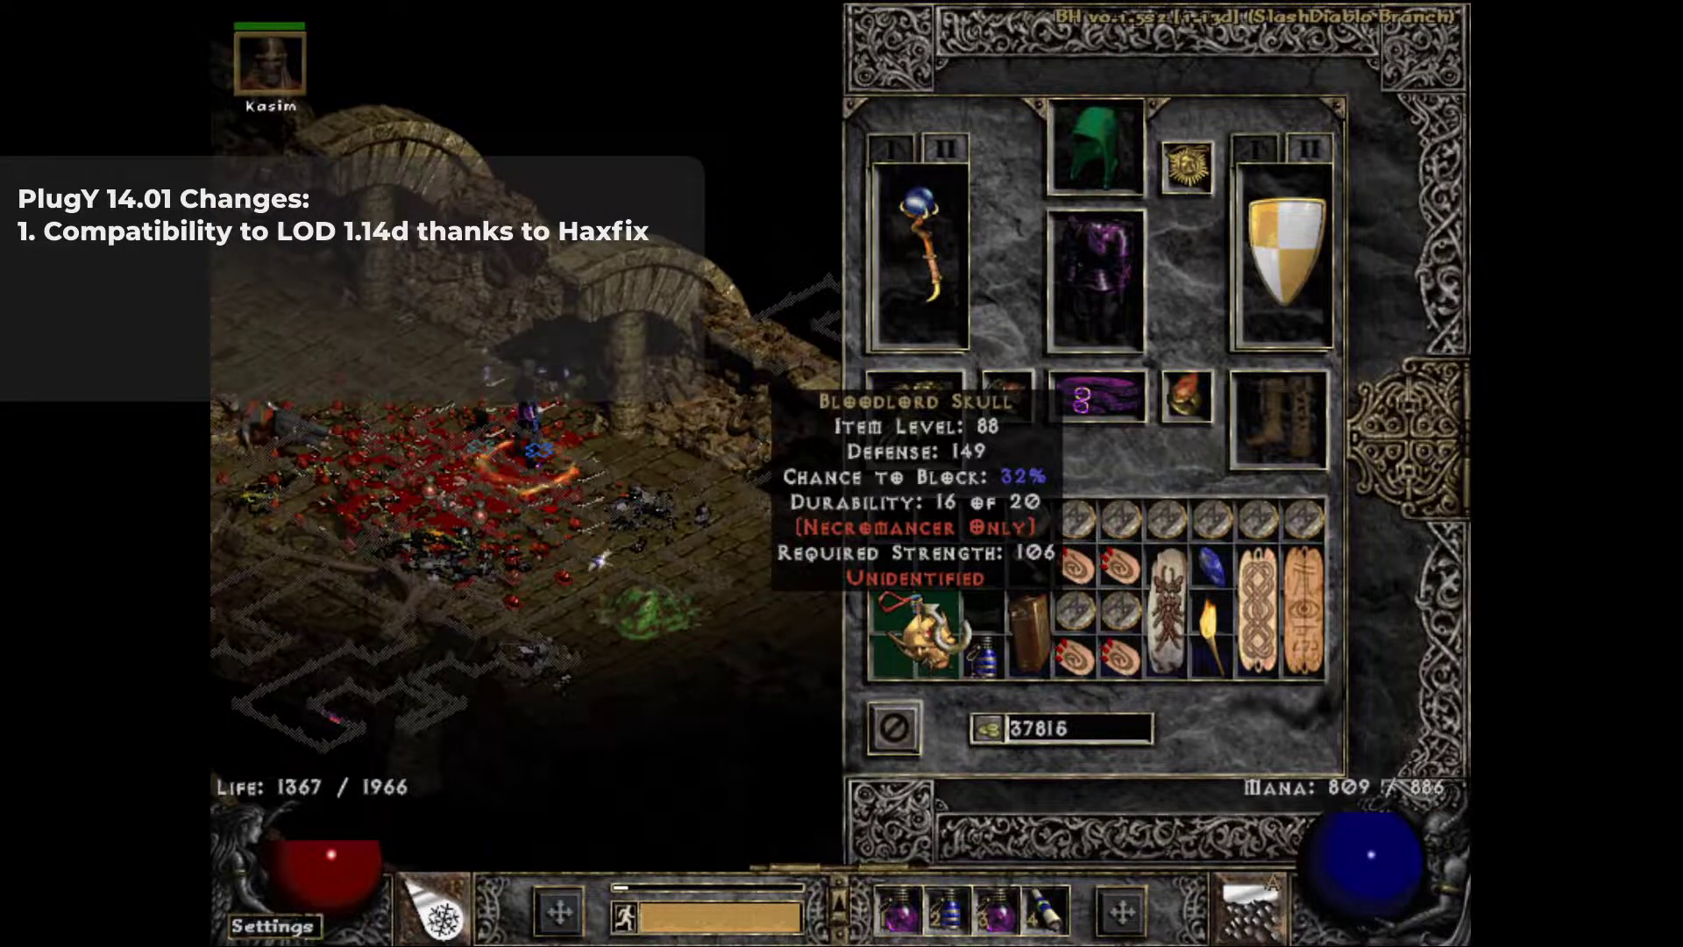
click(916, 631)
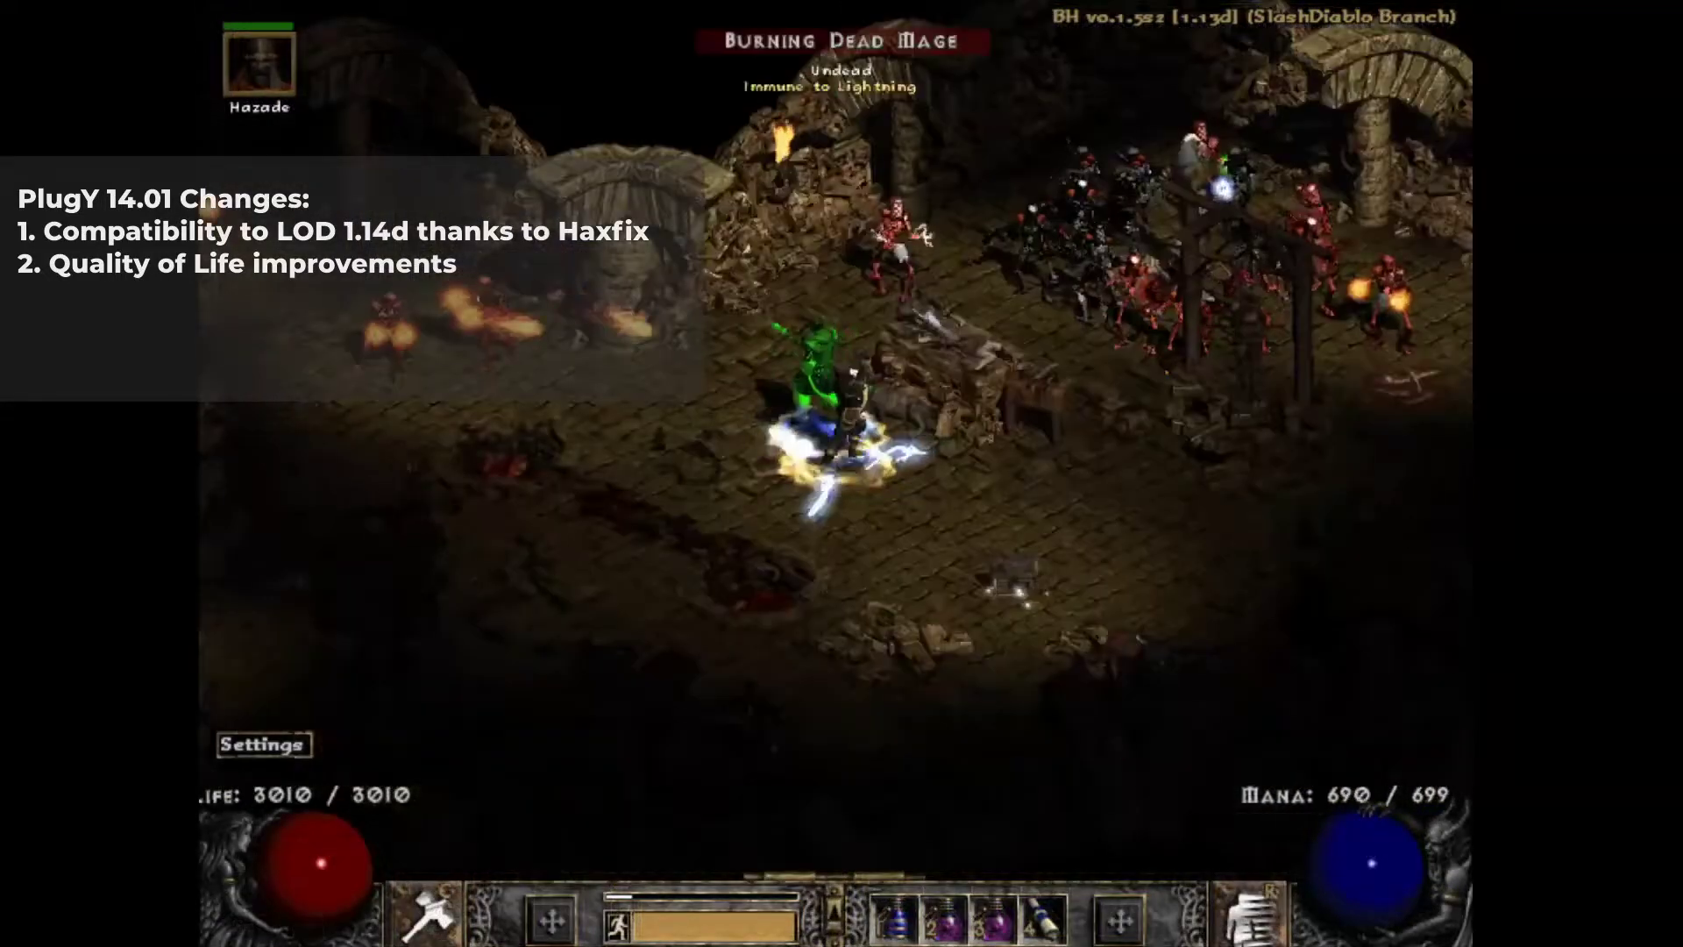
Step: Teleport into the corner among the Burning Dead and Horrors and activate the combat aura
right_click(1202, 308)
right_click(886, 307)
key(a)
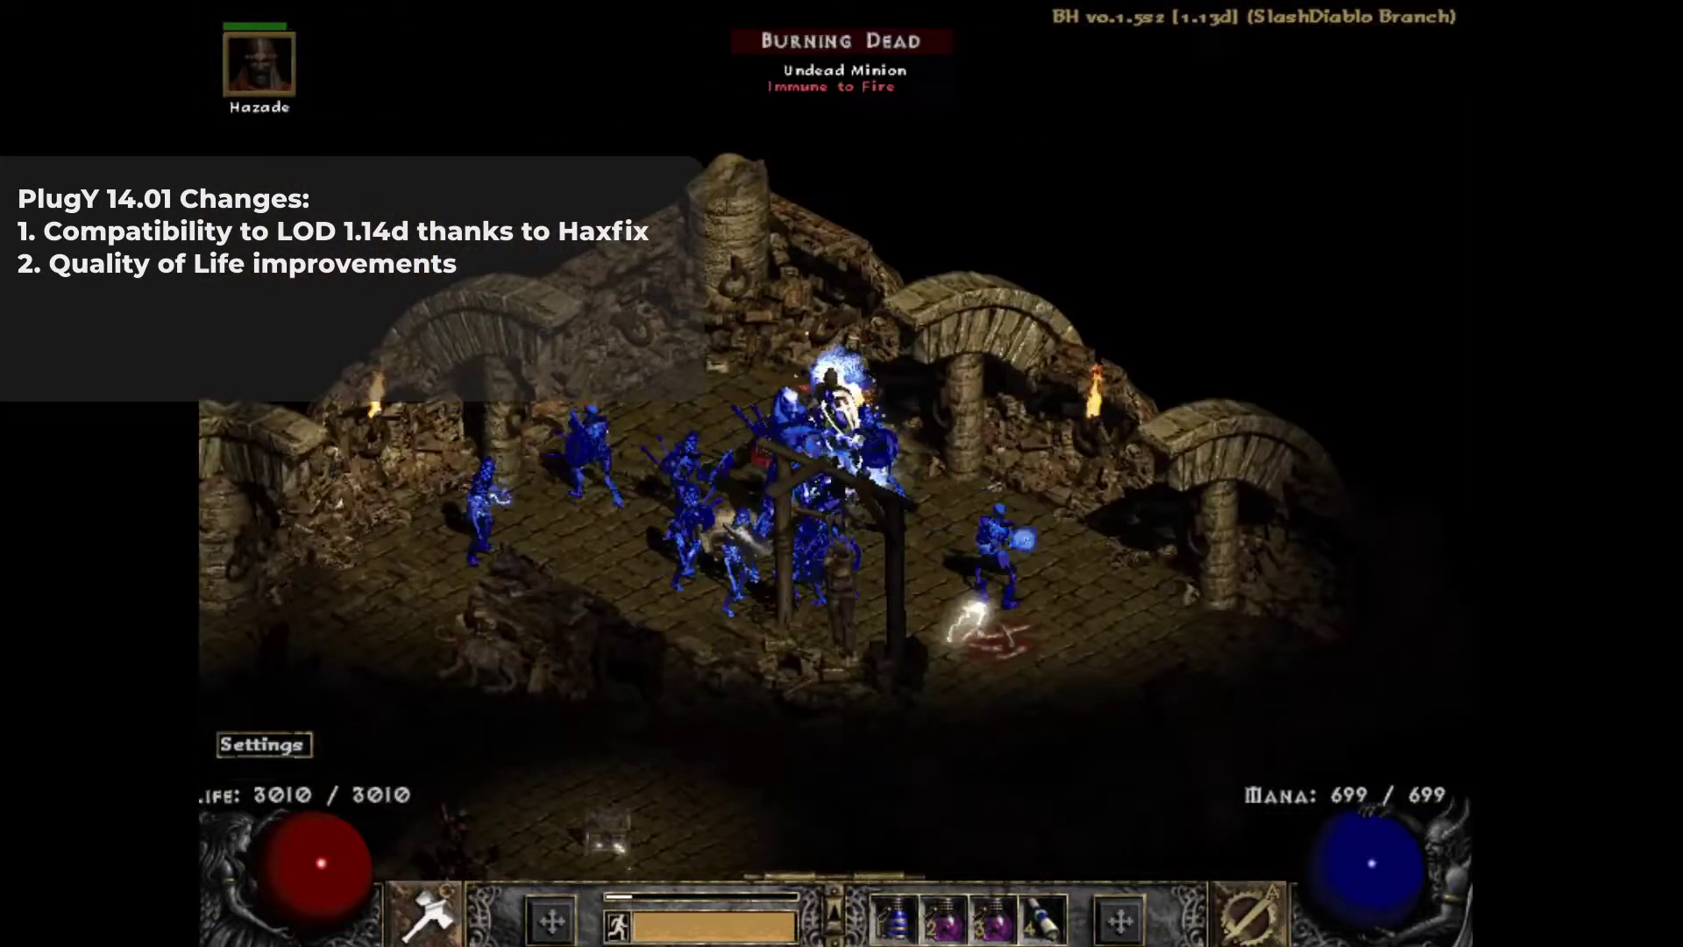
key(r)
key(a)
key(r)
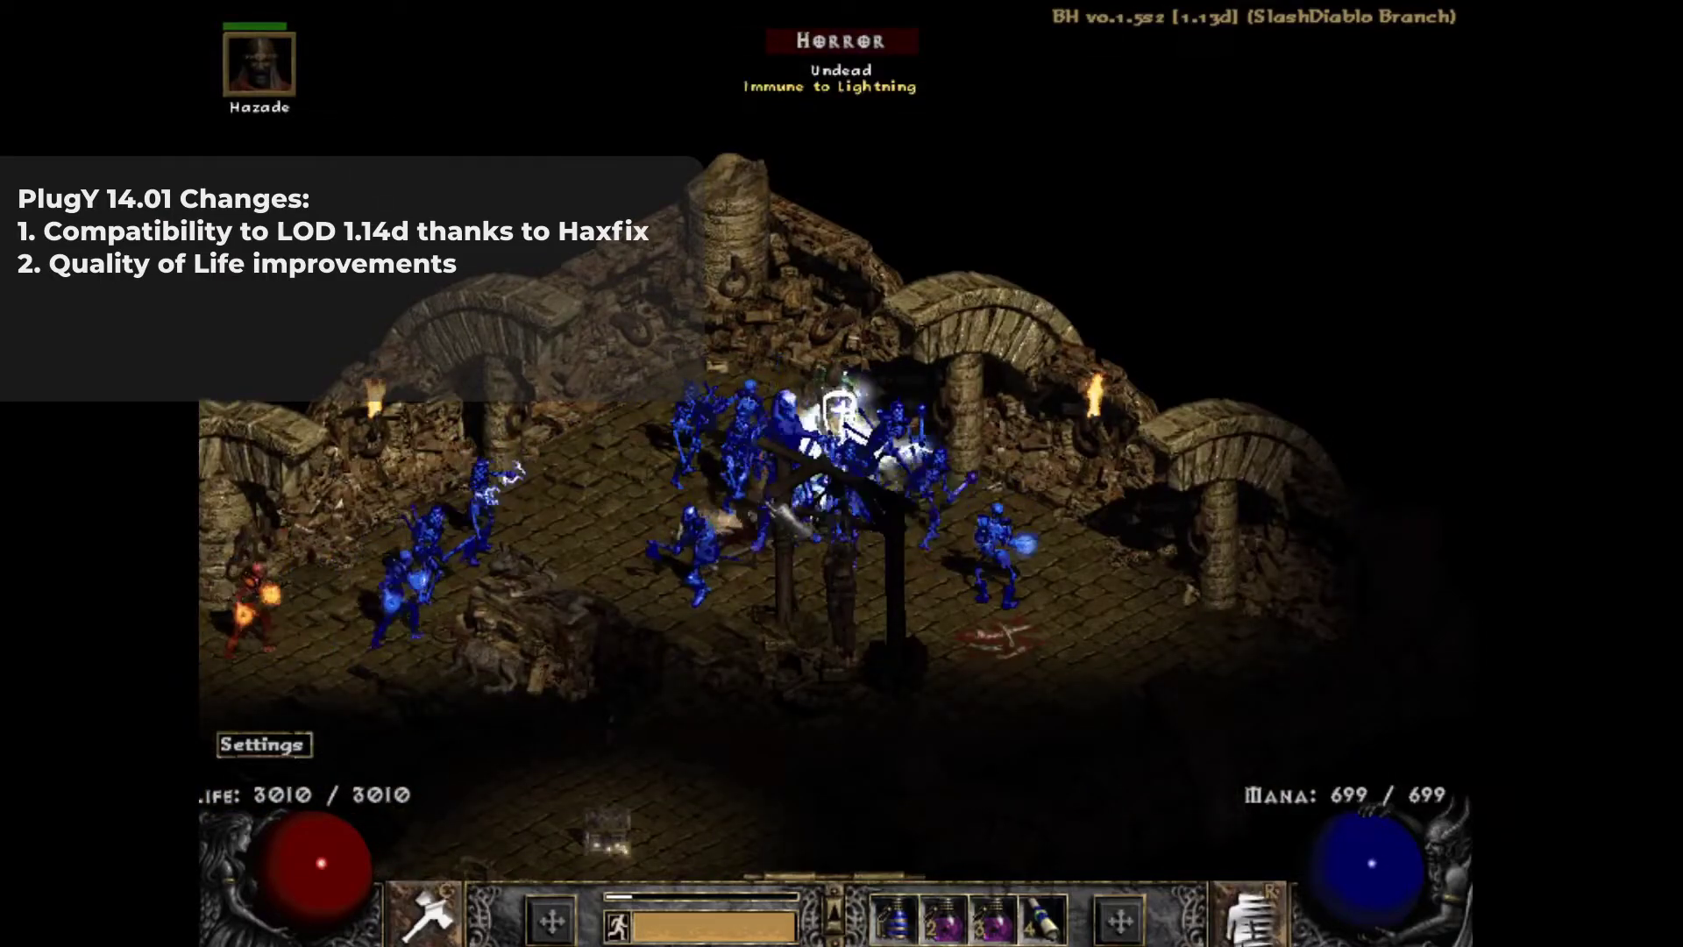
Step: Reposition beside Radament and attack him with the aura active, drinking the potion in belt slot 2
right_click(802, 490)
key(a)
click(855, 426)
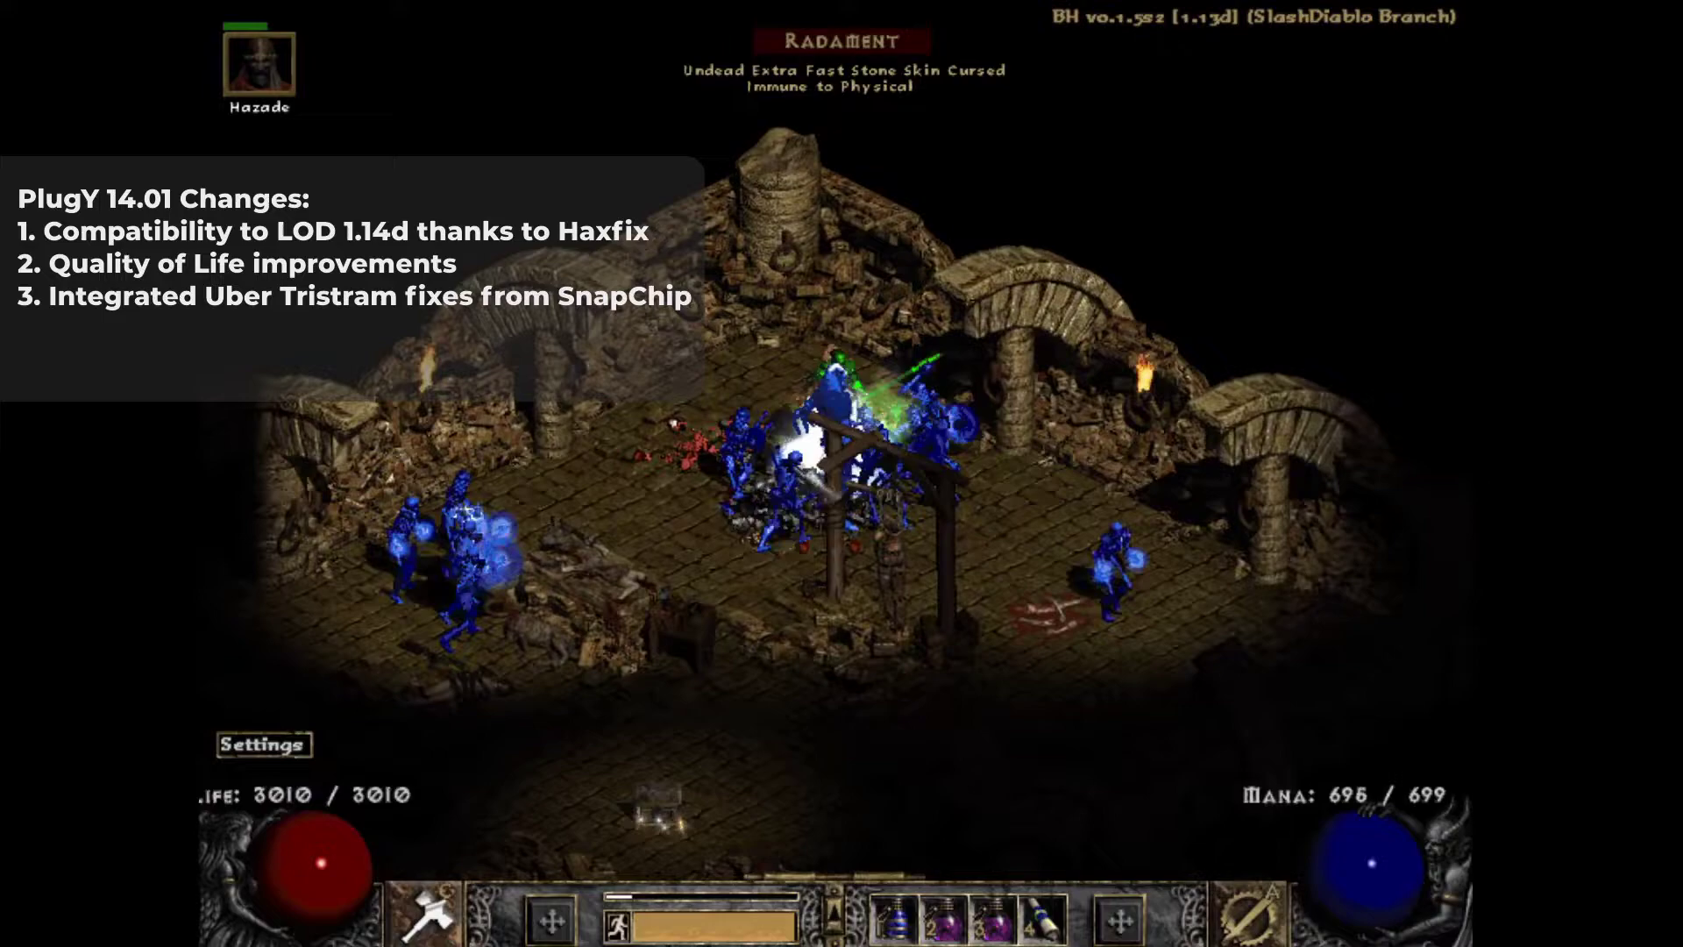
key(r)
right_click(784, 460)
key(a)
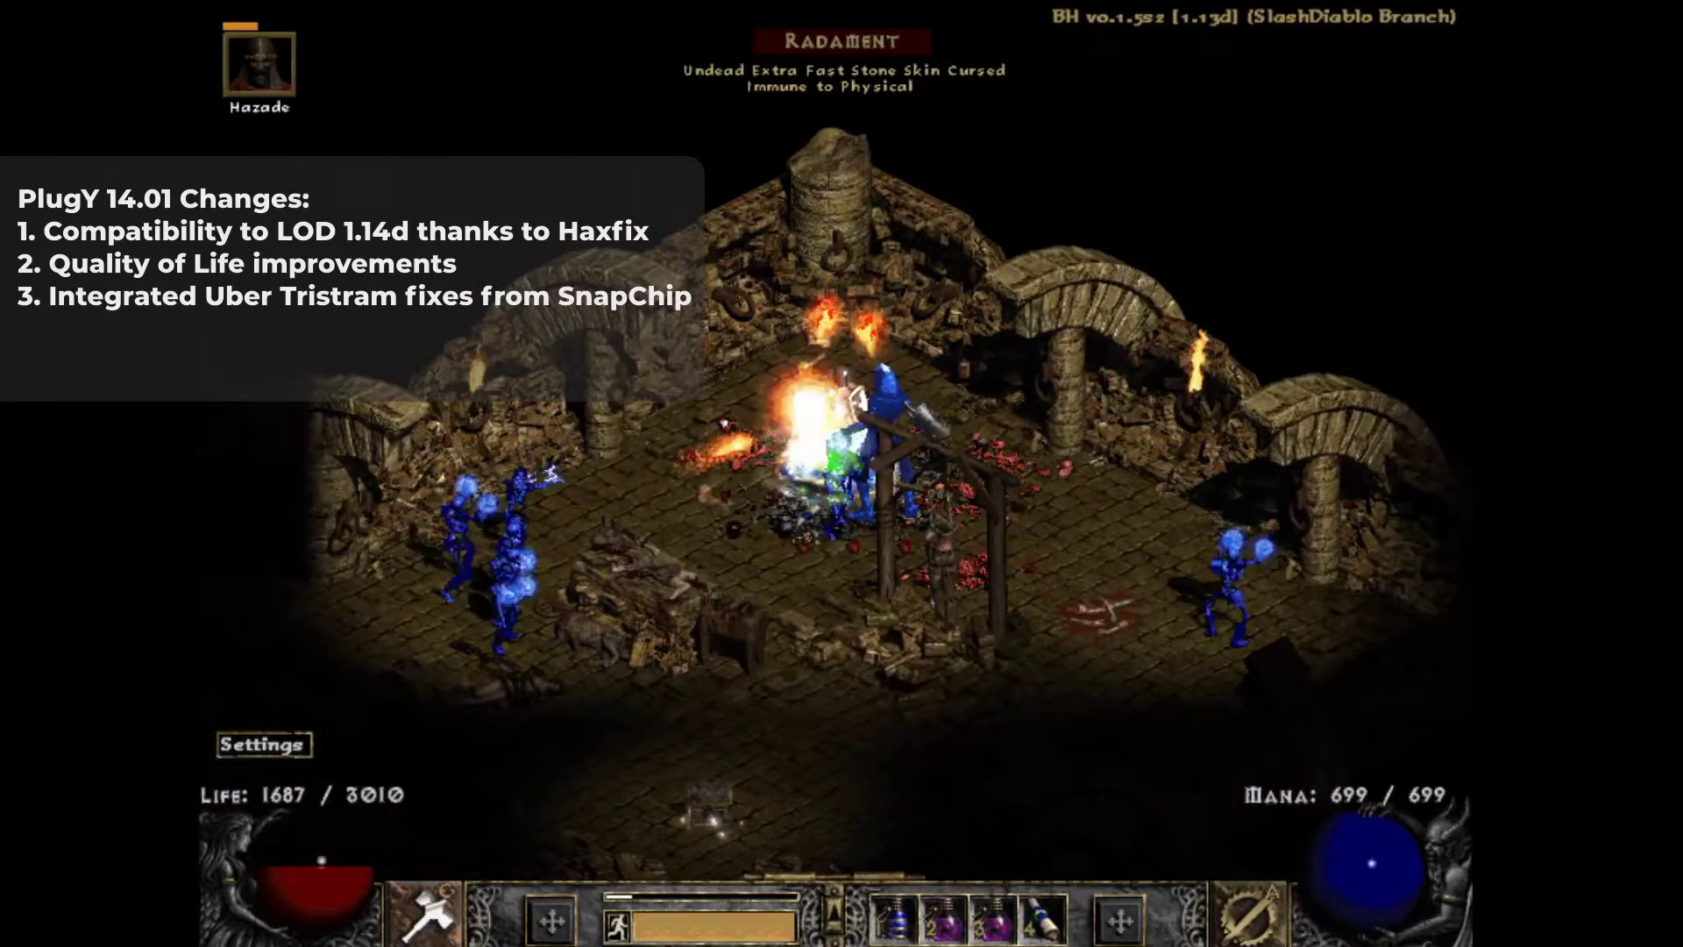
key(2)
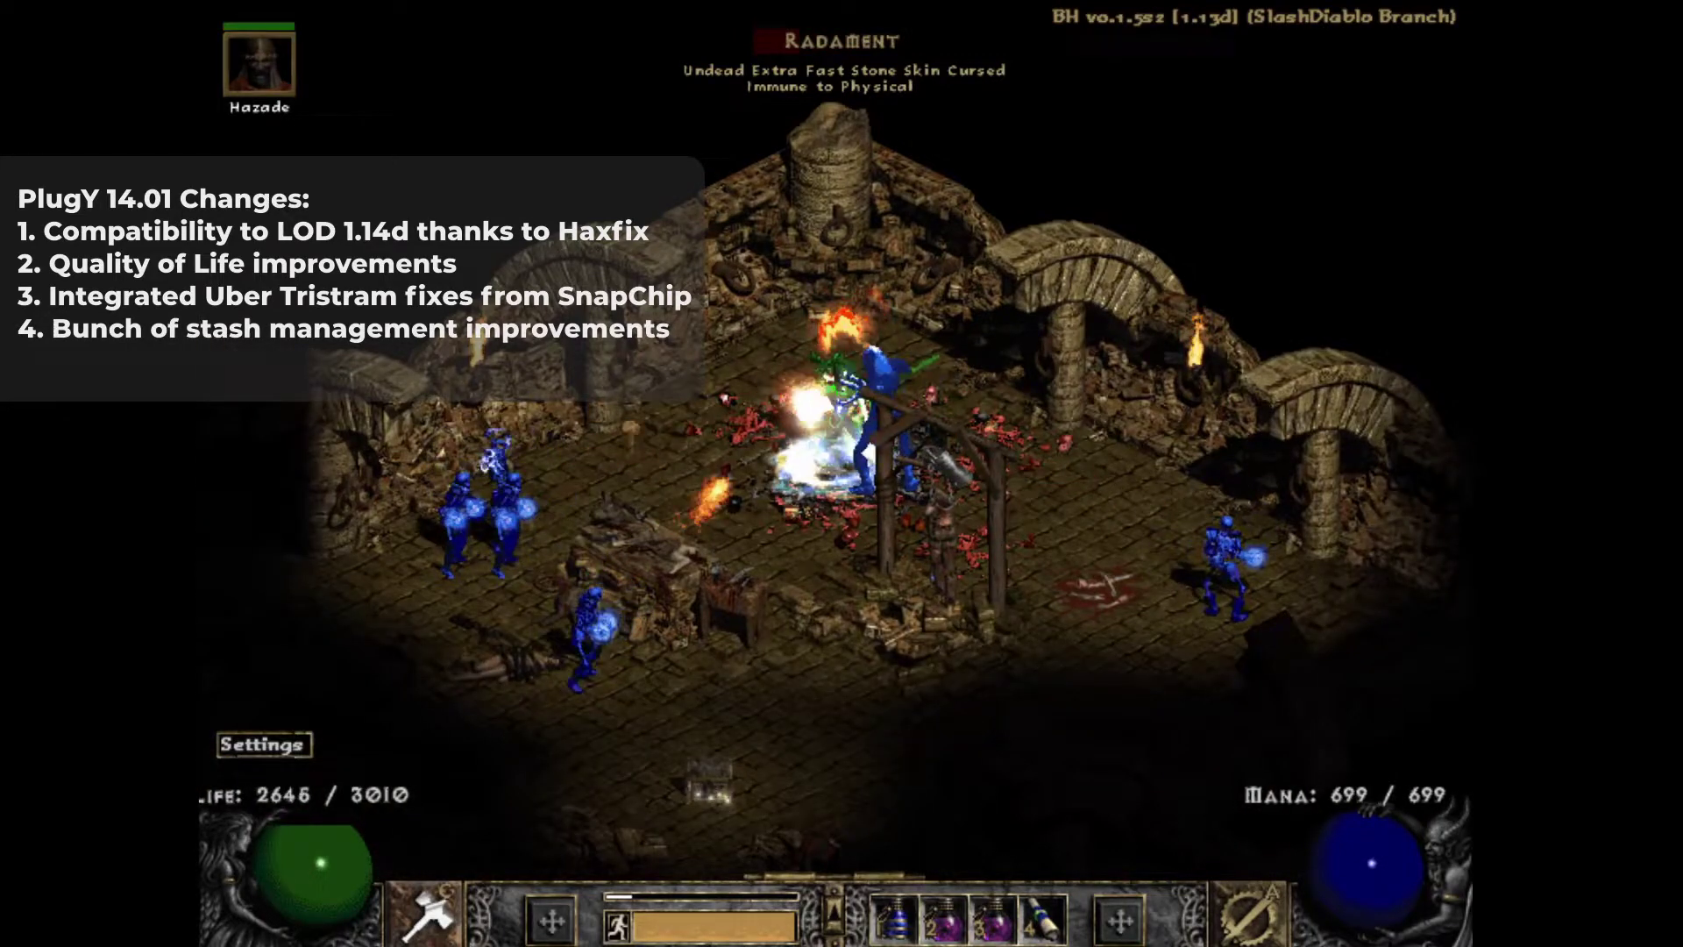
Step: Collect the dropped gold and store the Gauntlets in the Horadric Cube
key(alt)
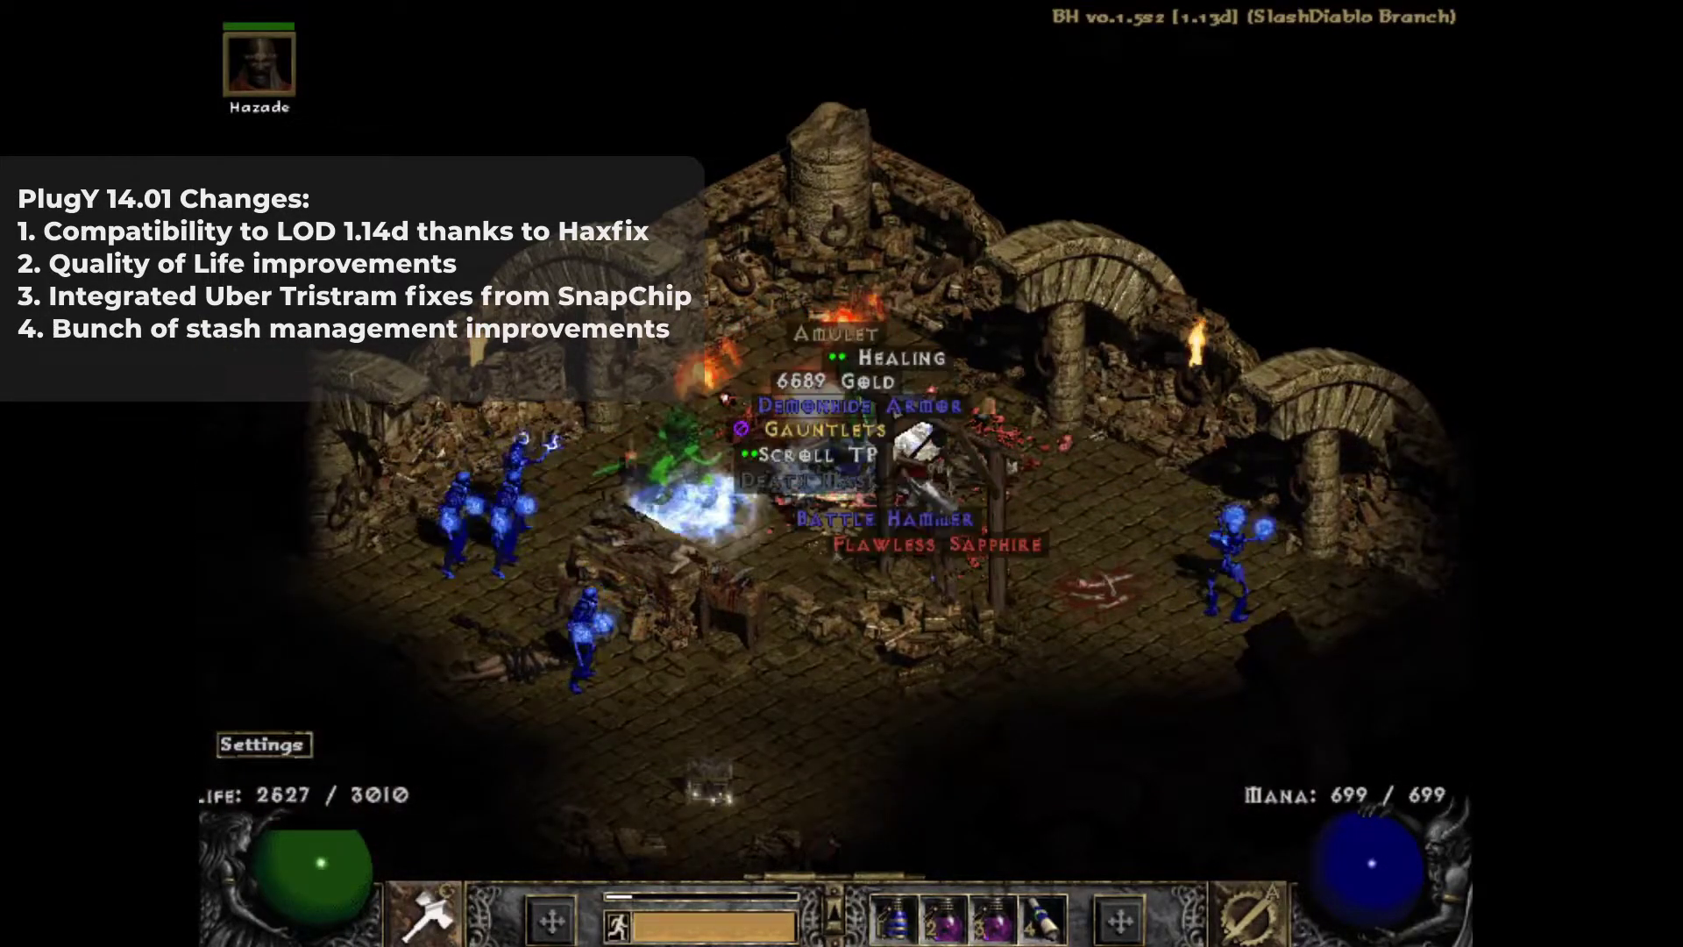
click(847, 368)
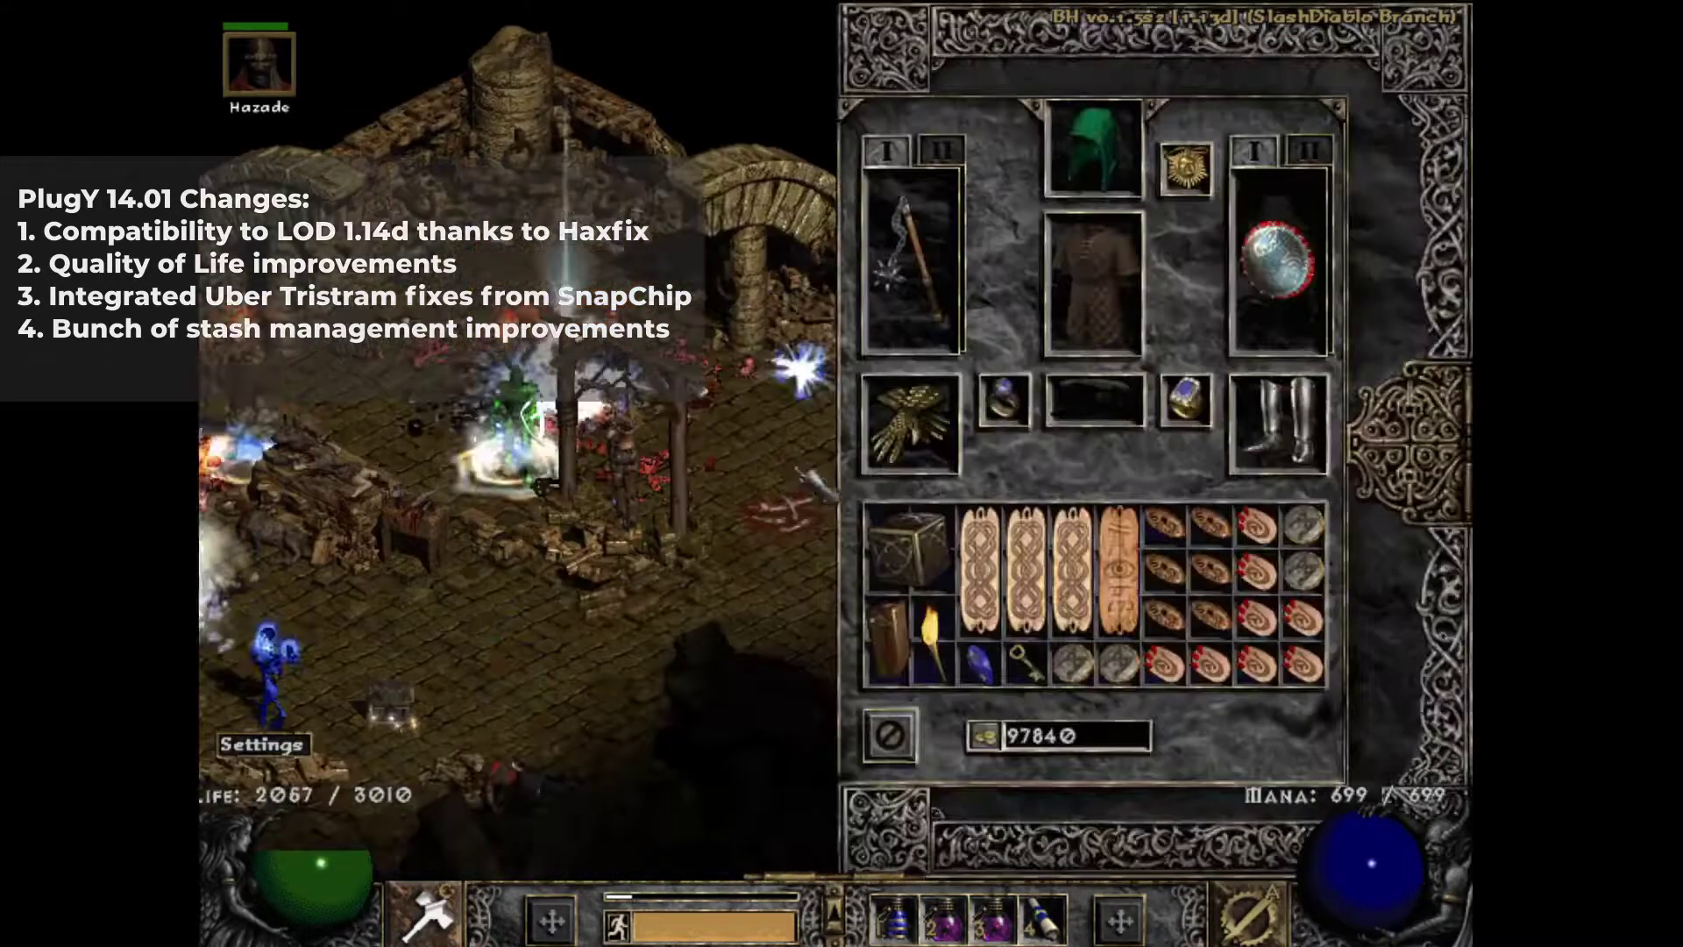
key(i)
click(506, 354)
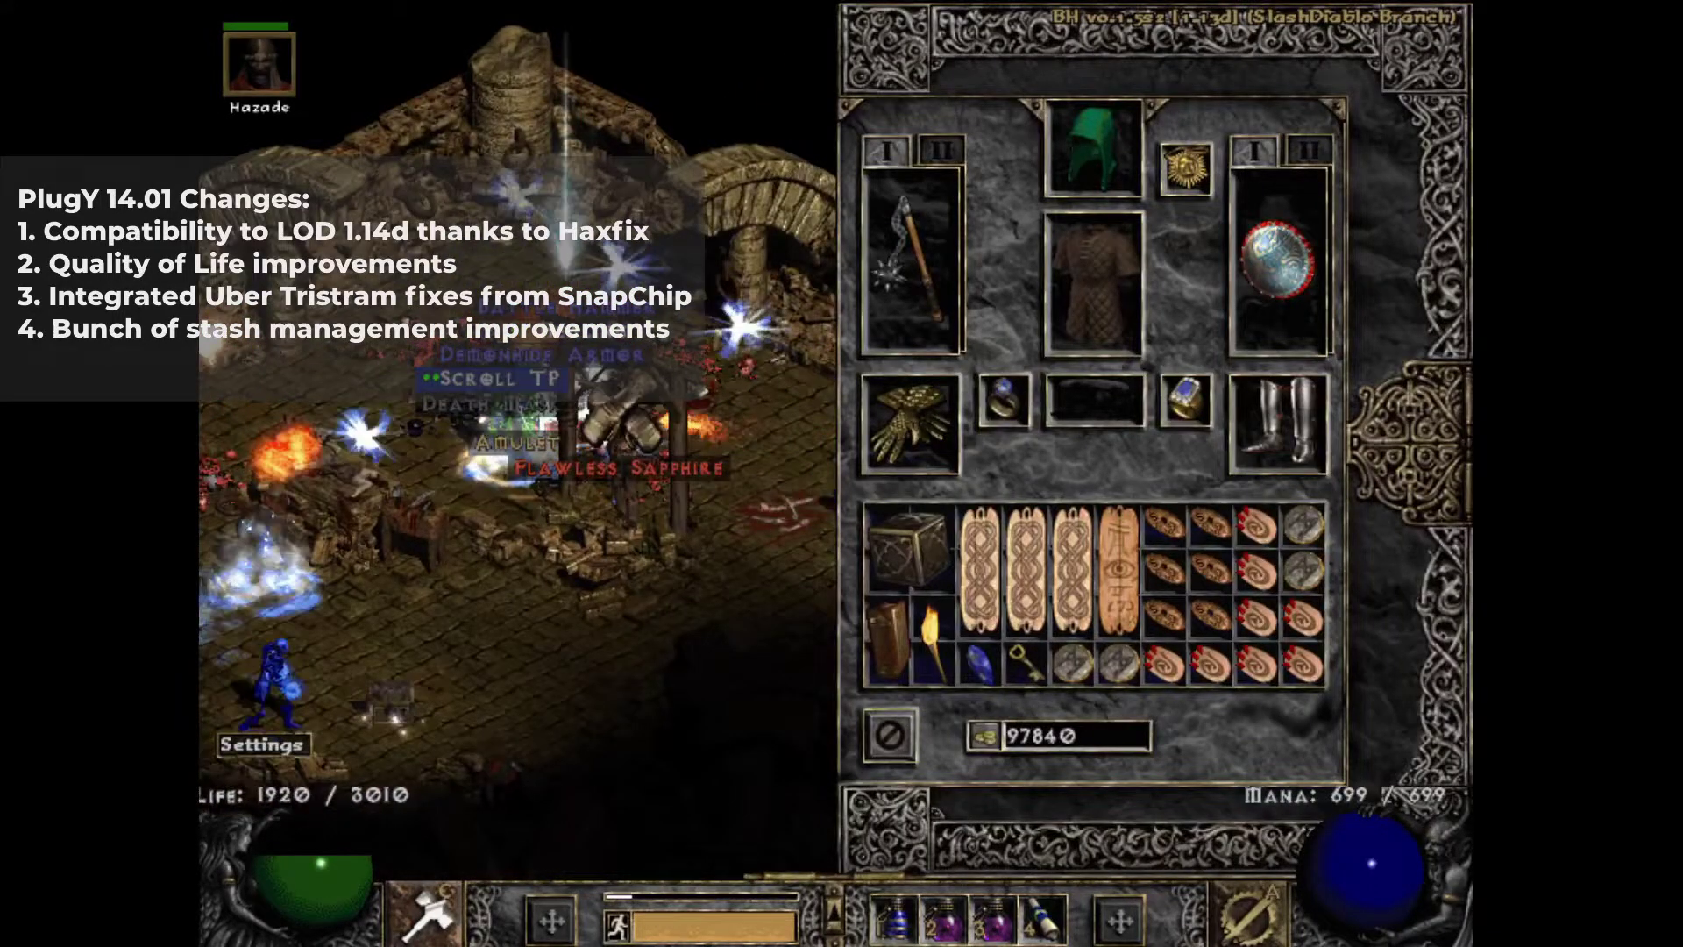
click(908, 548)
Step: Pick up the Amulet and the Flawless Sapphire and store both in the Horadric Cube
click(536, 443)
click(908, 549)
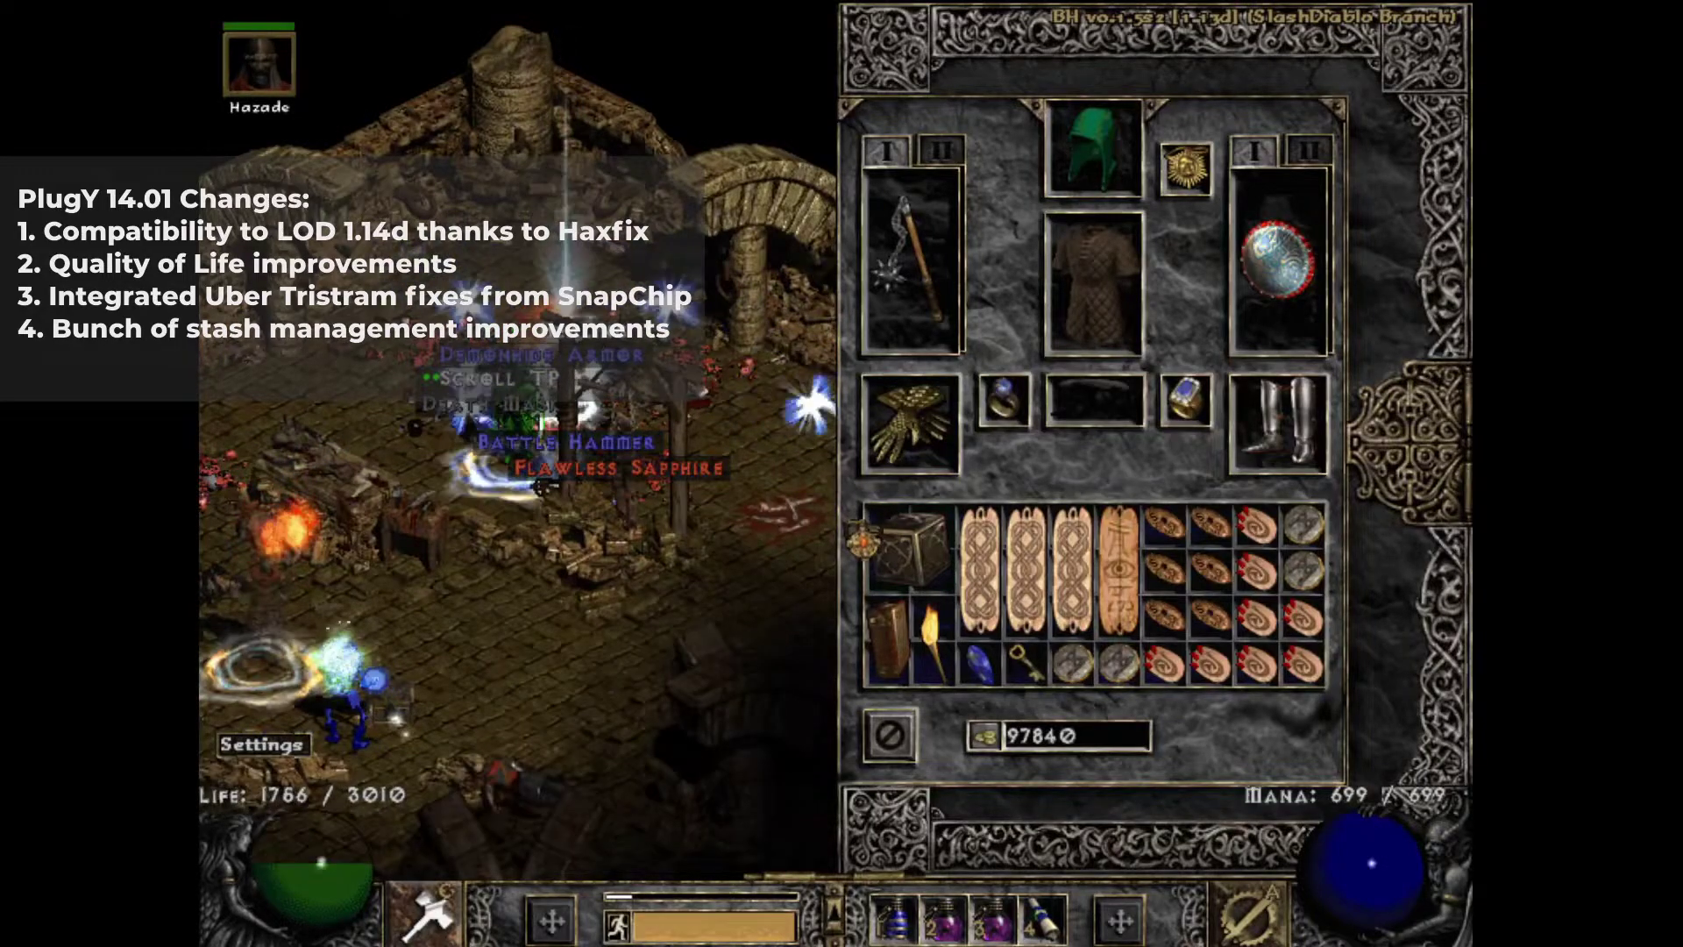
click(579, 467)
click(908, 549)
Step: Open the Horadric Cube and identify the stored Gauntlets and Amulet with the Tome of Identify
right_click(908, 549)
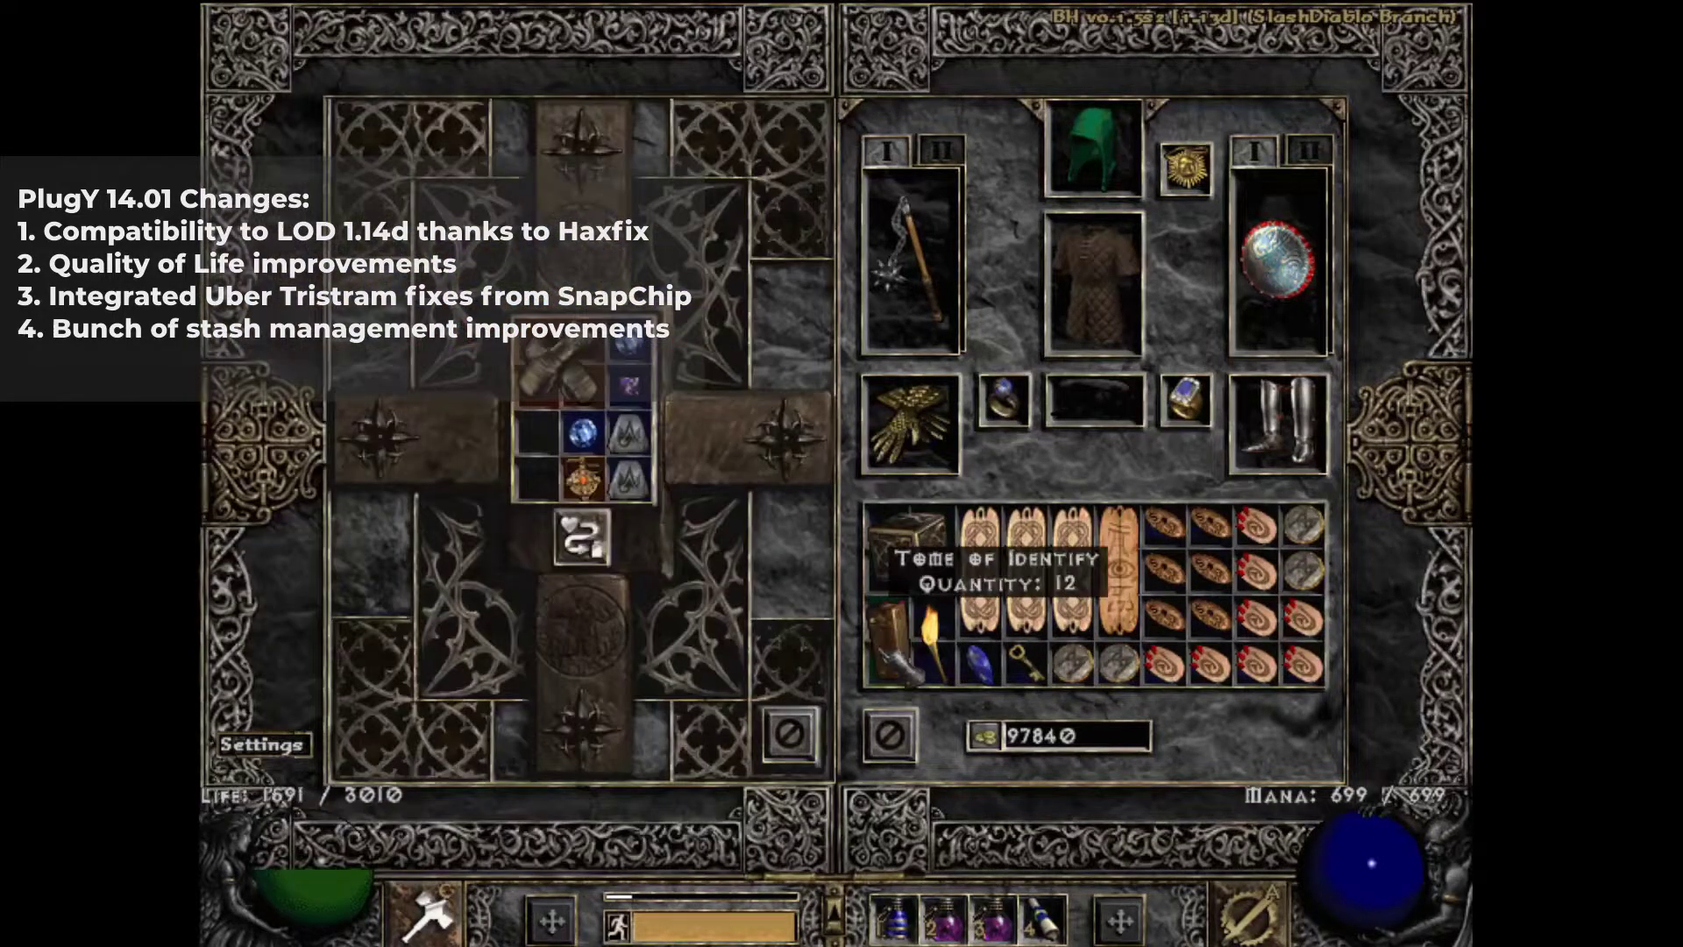
right_click(884, 649)
click(596, 400)
ctrl+right_click(574, 357)
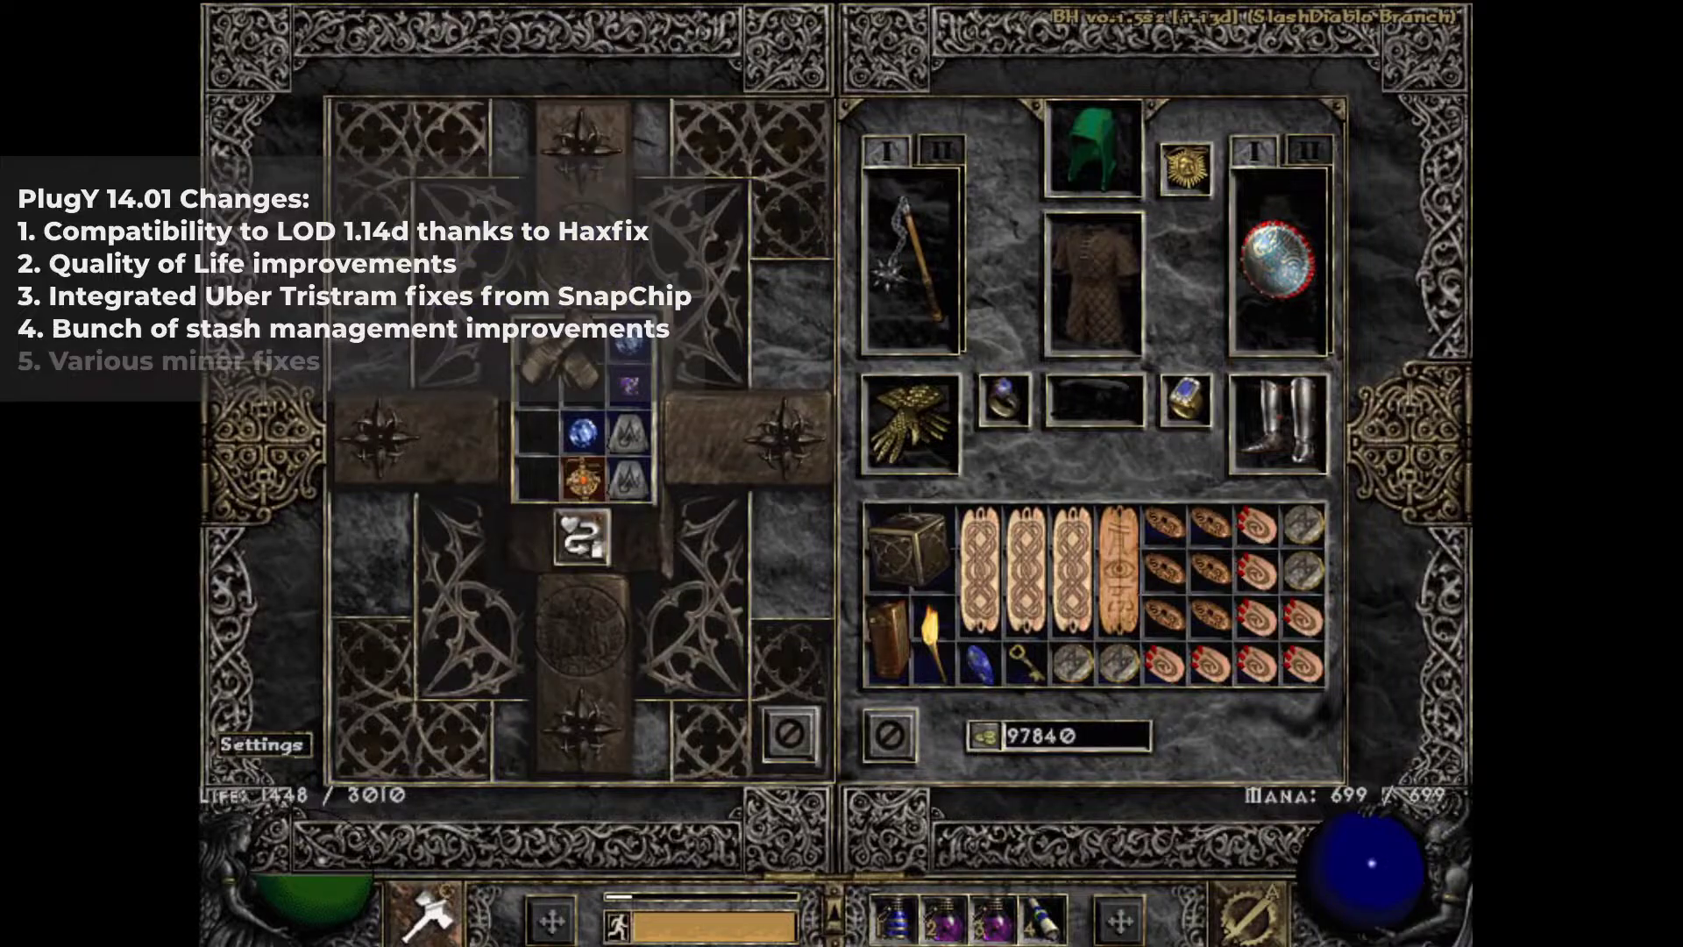
right_click(870, 620)
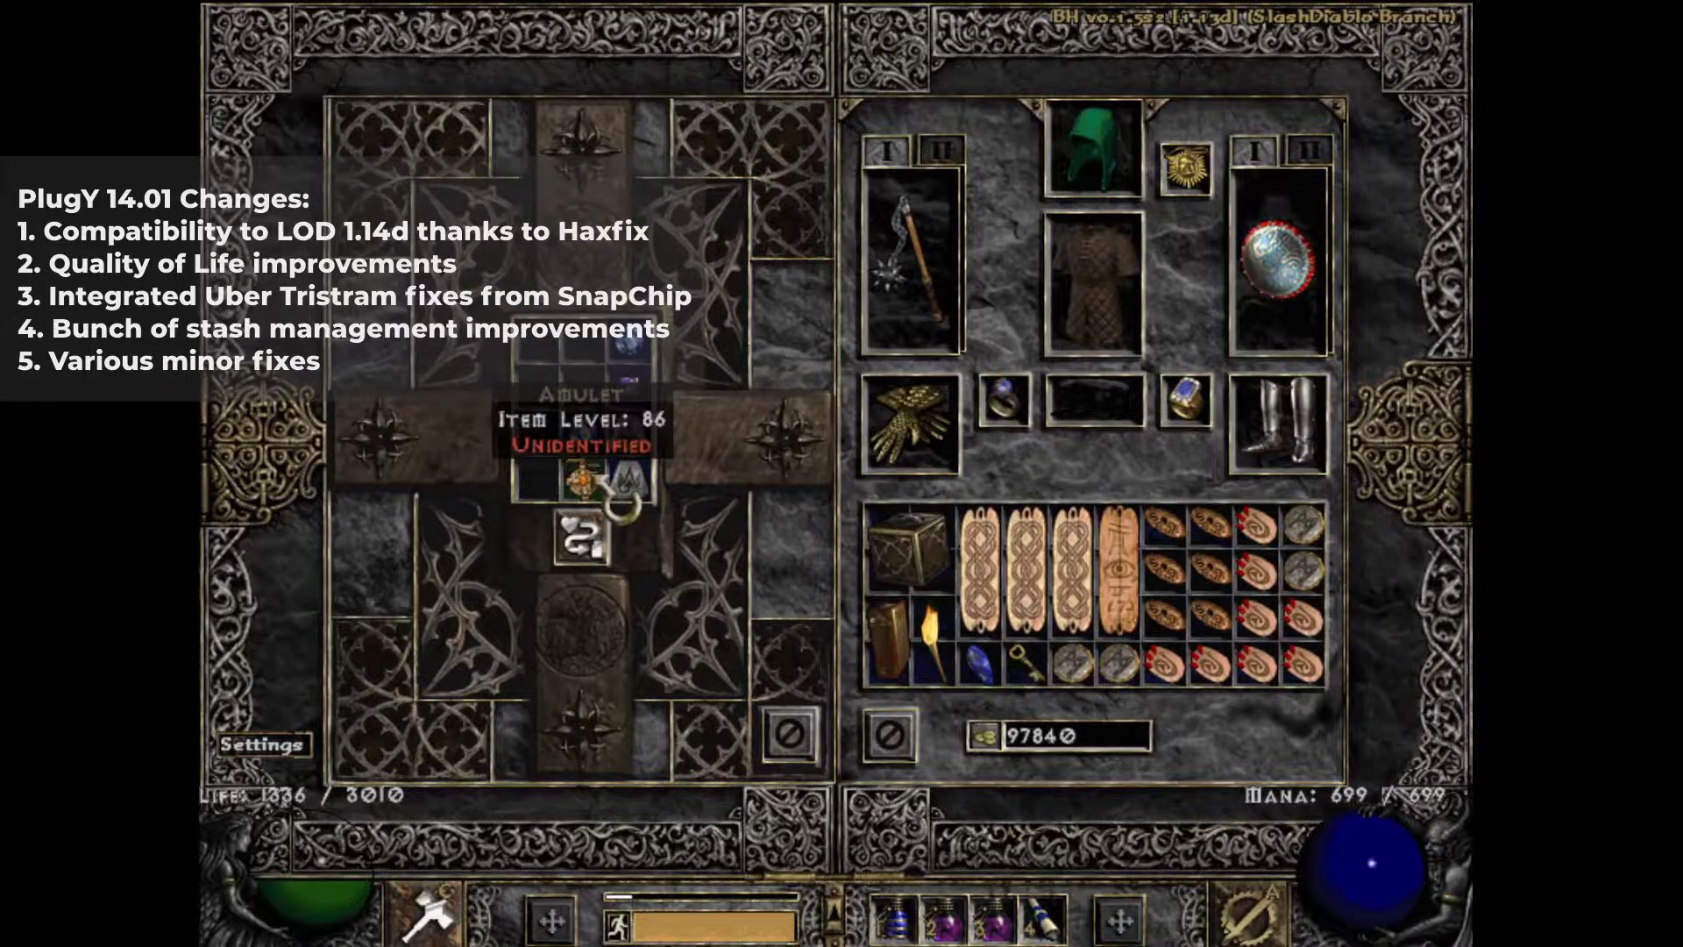
click(618, 493)
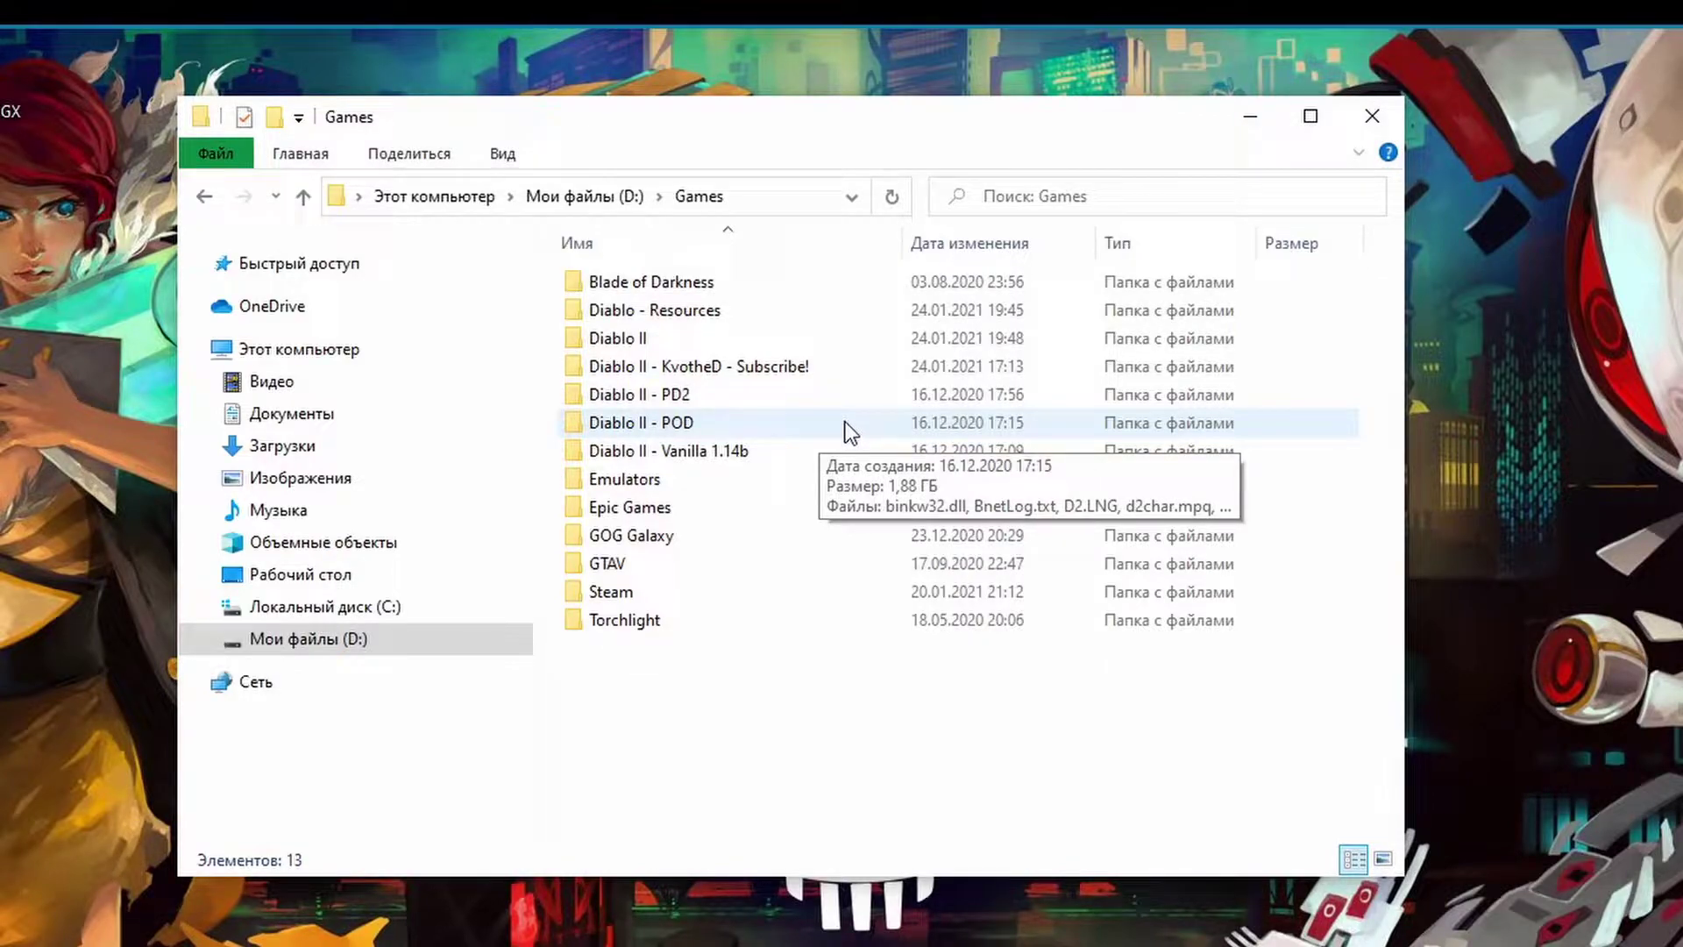
Step: Look over the Diablo II installations in D:\Games, then open the Diablo II folder and look through its files
double_click(697, 340)
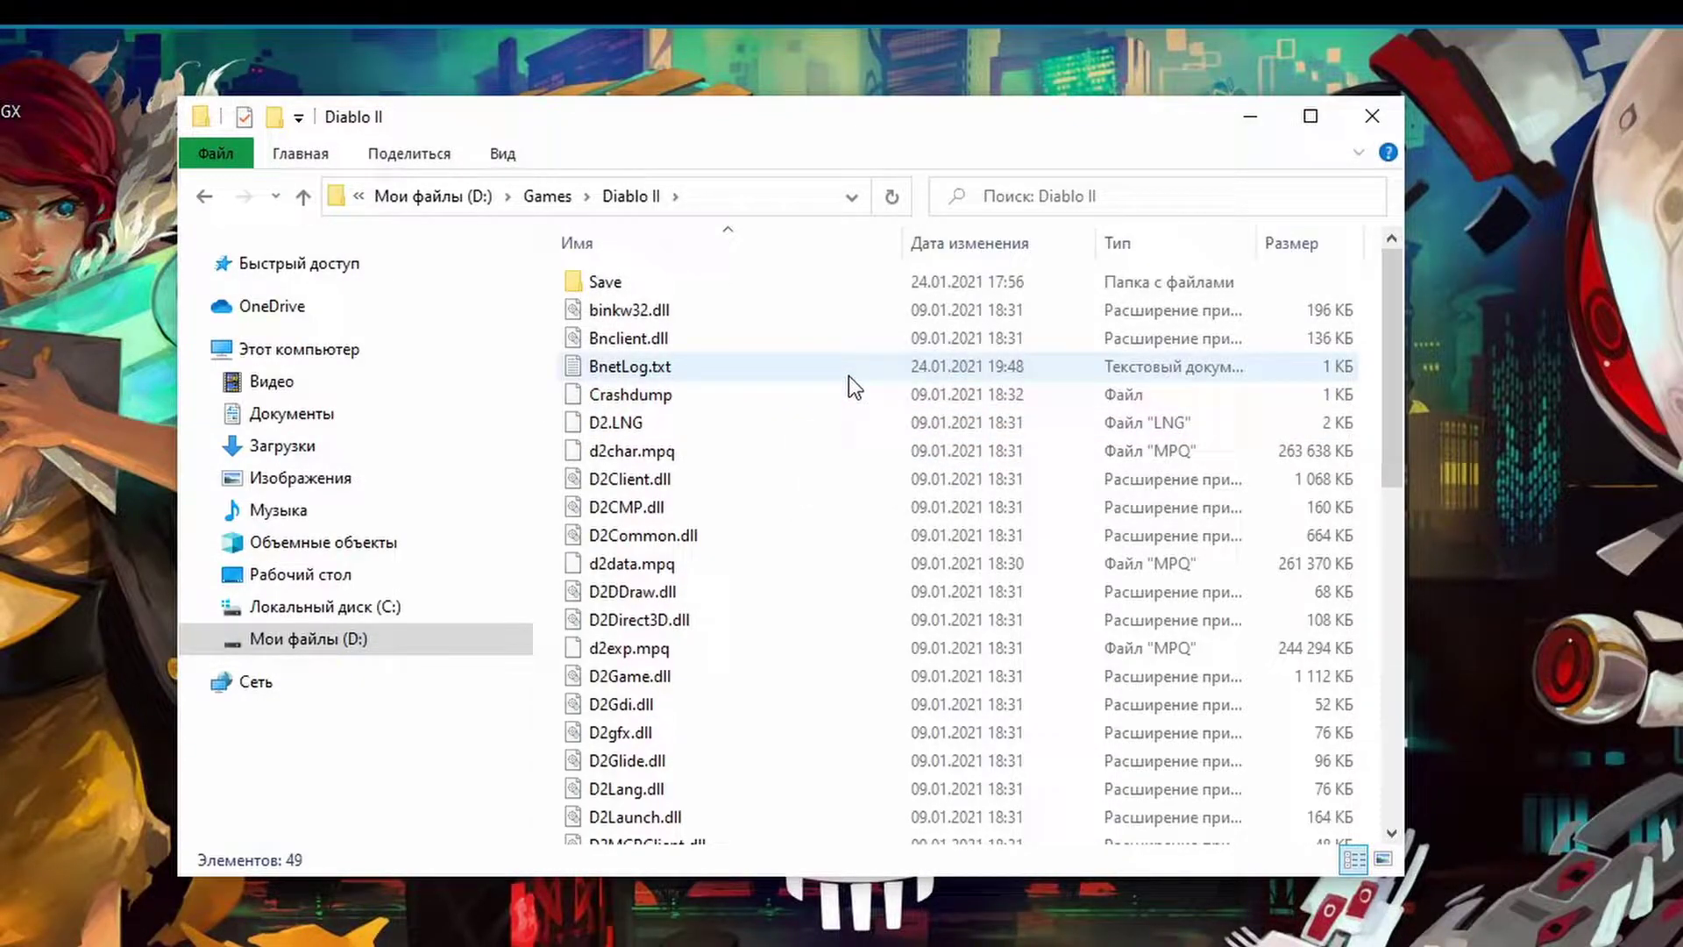
click(547, 196)
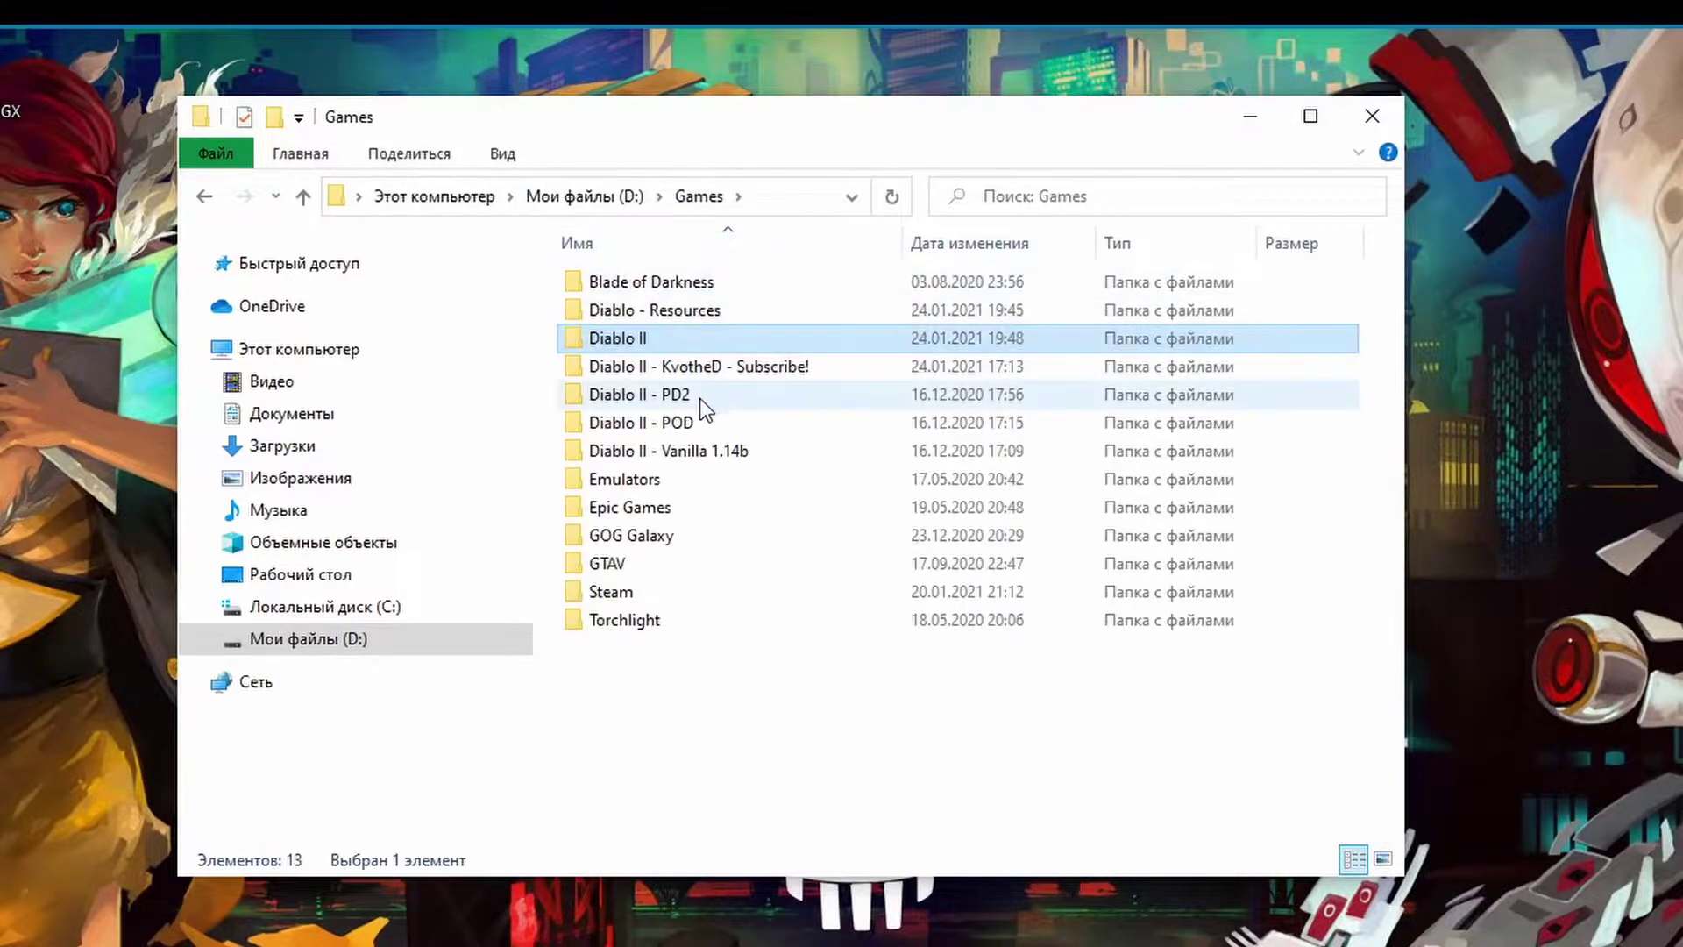
click(782, 459)
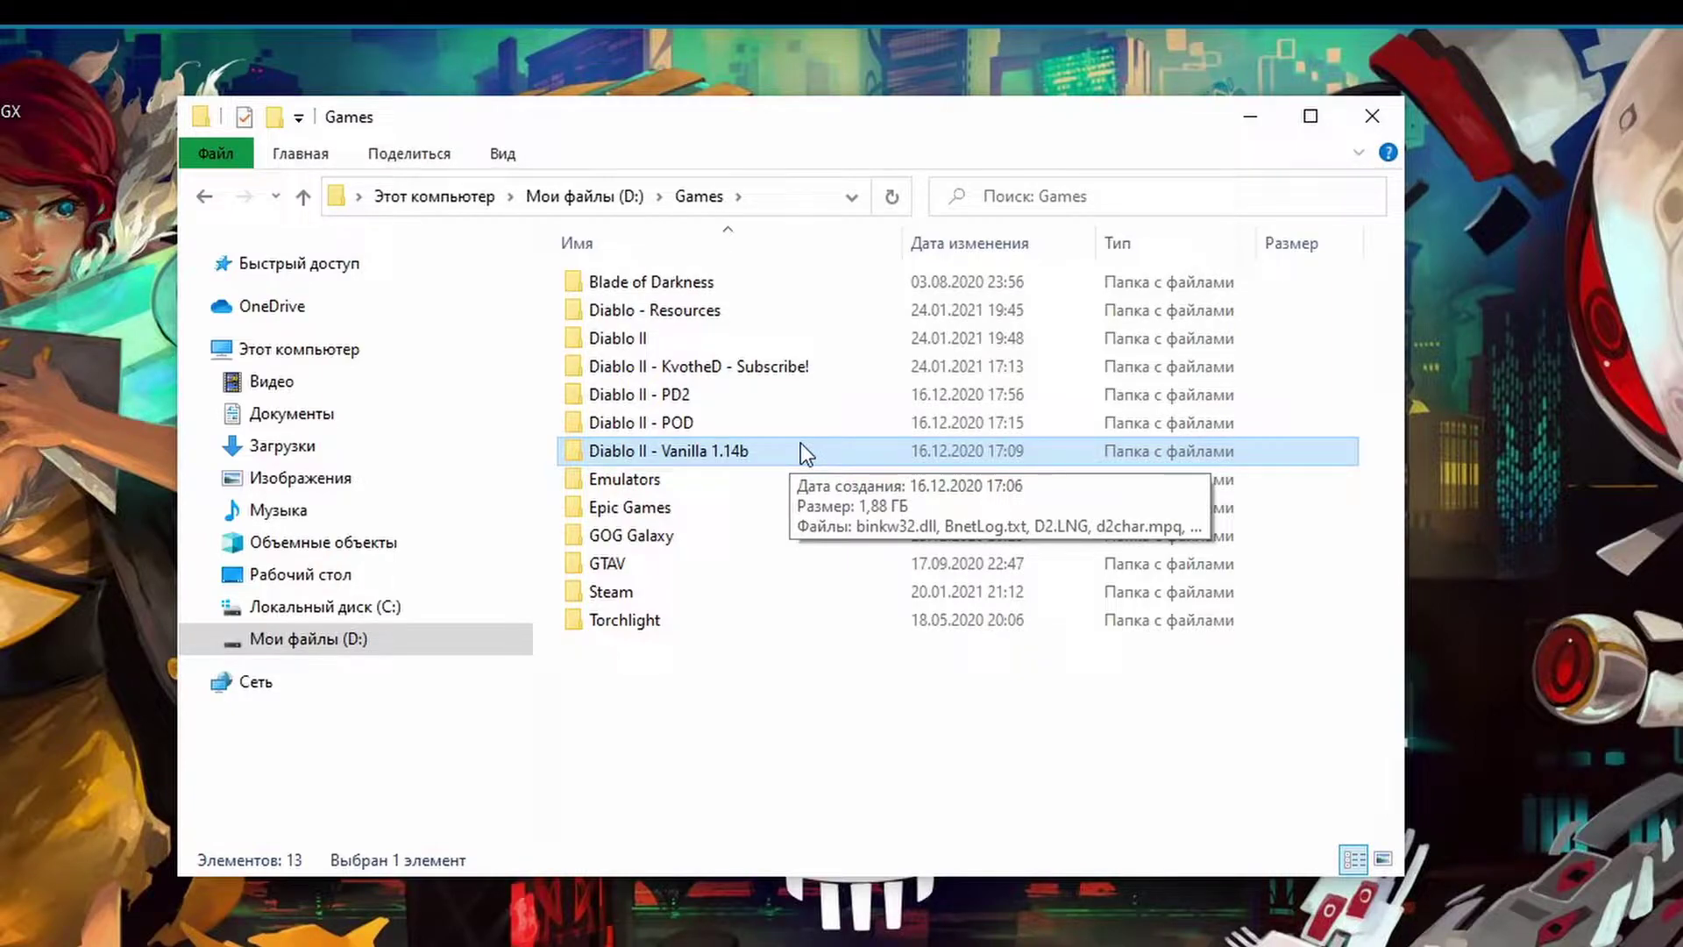
double_click(702, 345)
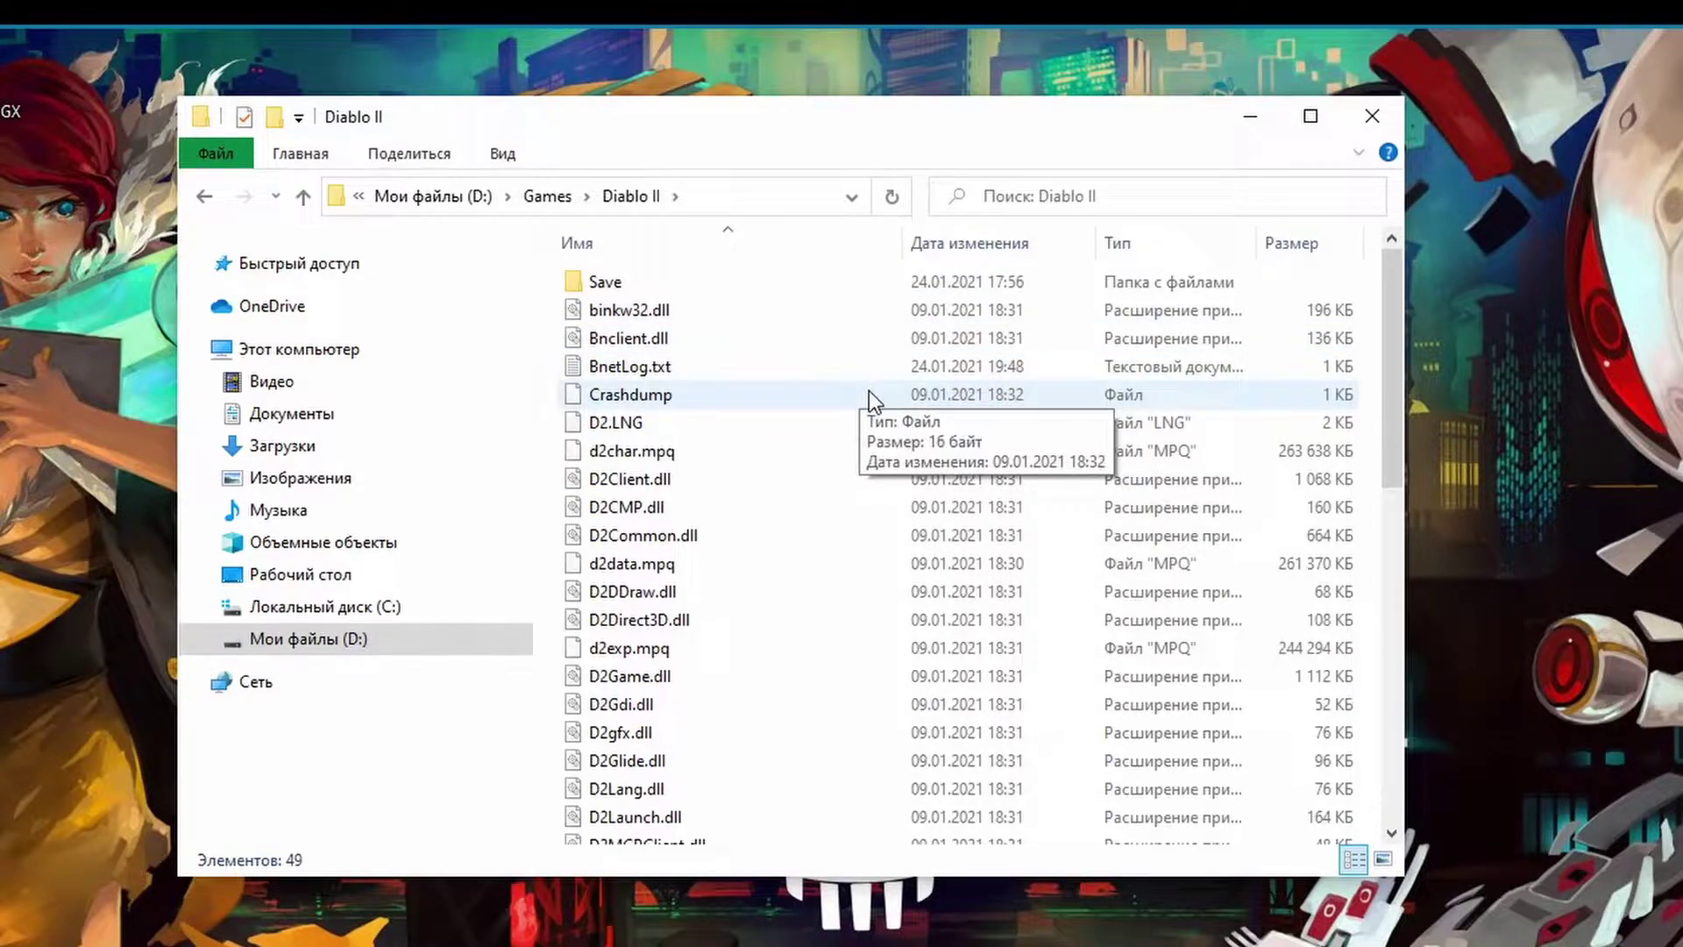
scroll(833, 403, down, 8)
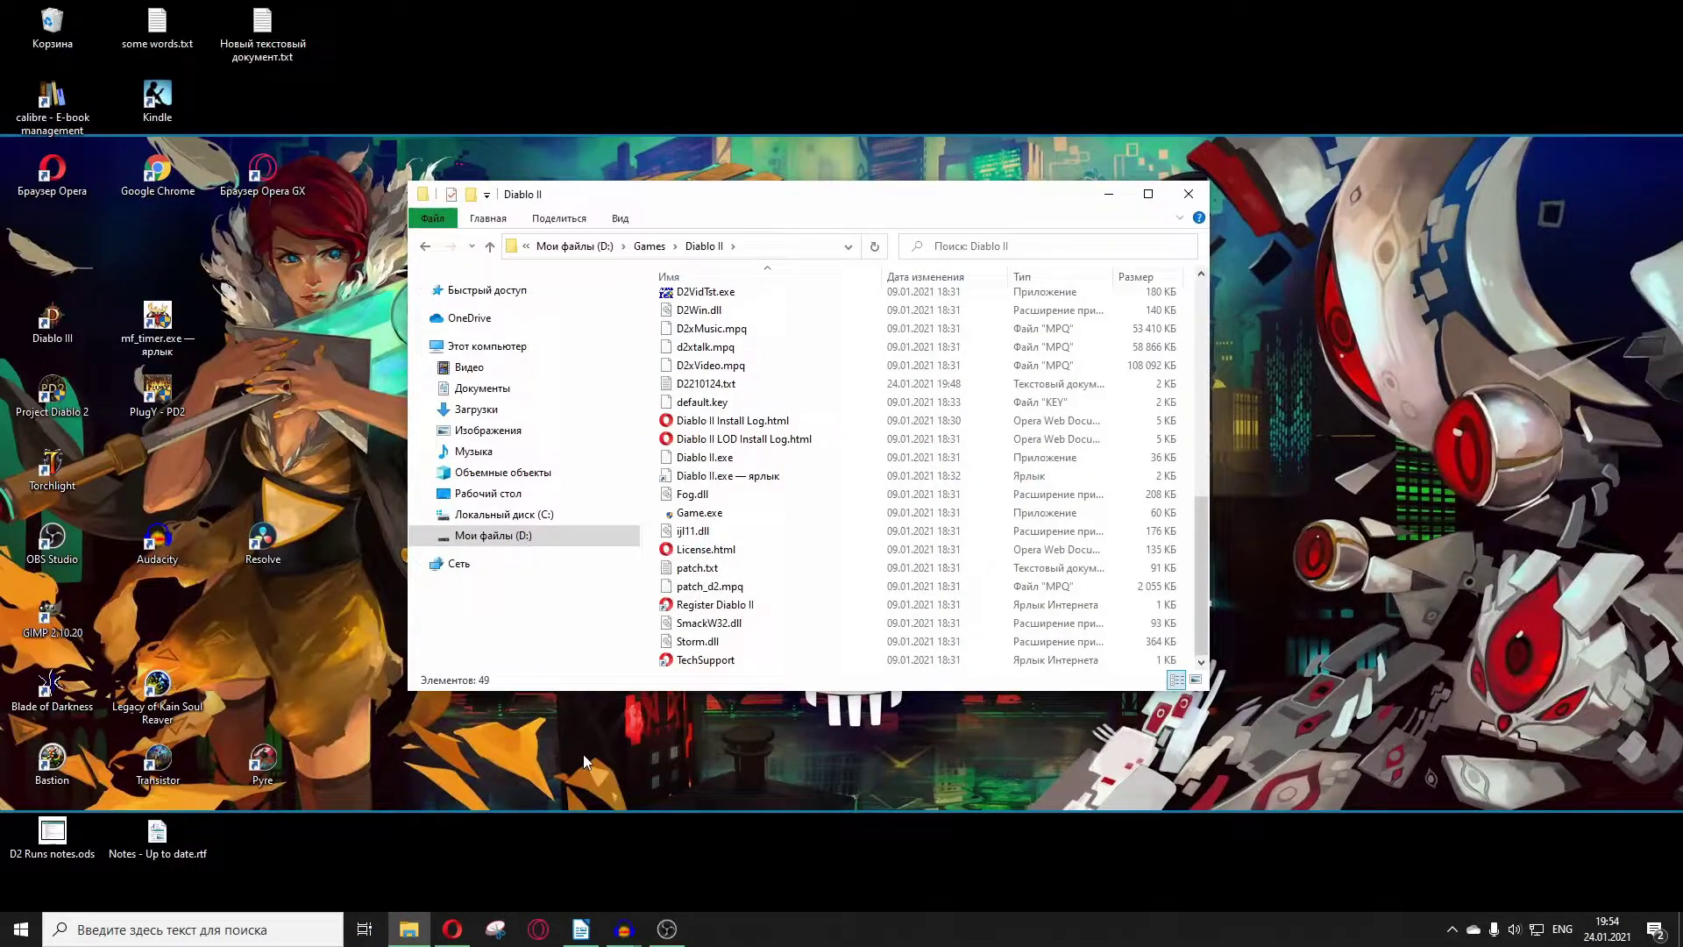
Step: Switch to the PlugY website in Opera and review the 14.01 and 14.00 changes, the features and the Downloads section
click(464, 934)
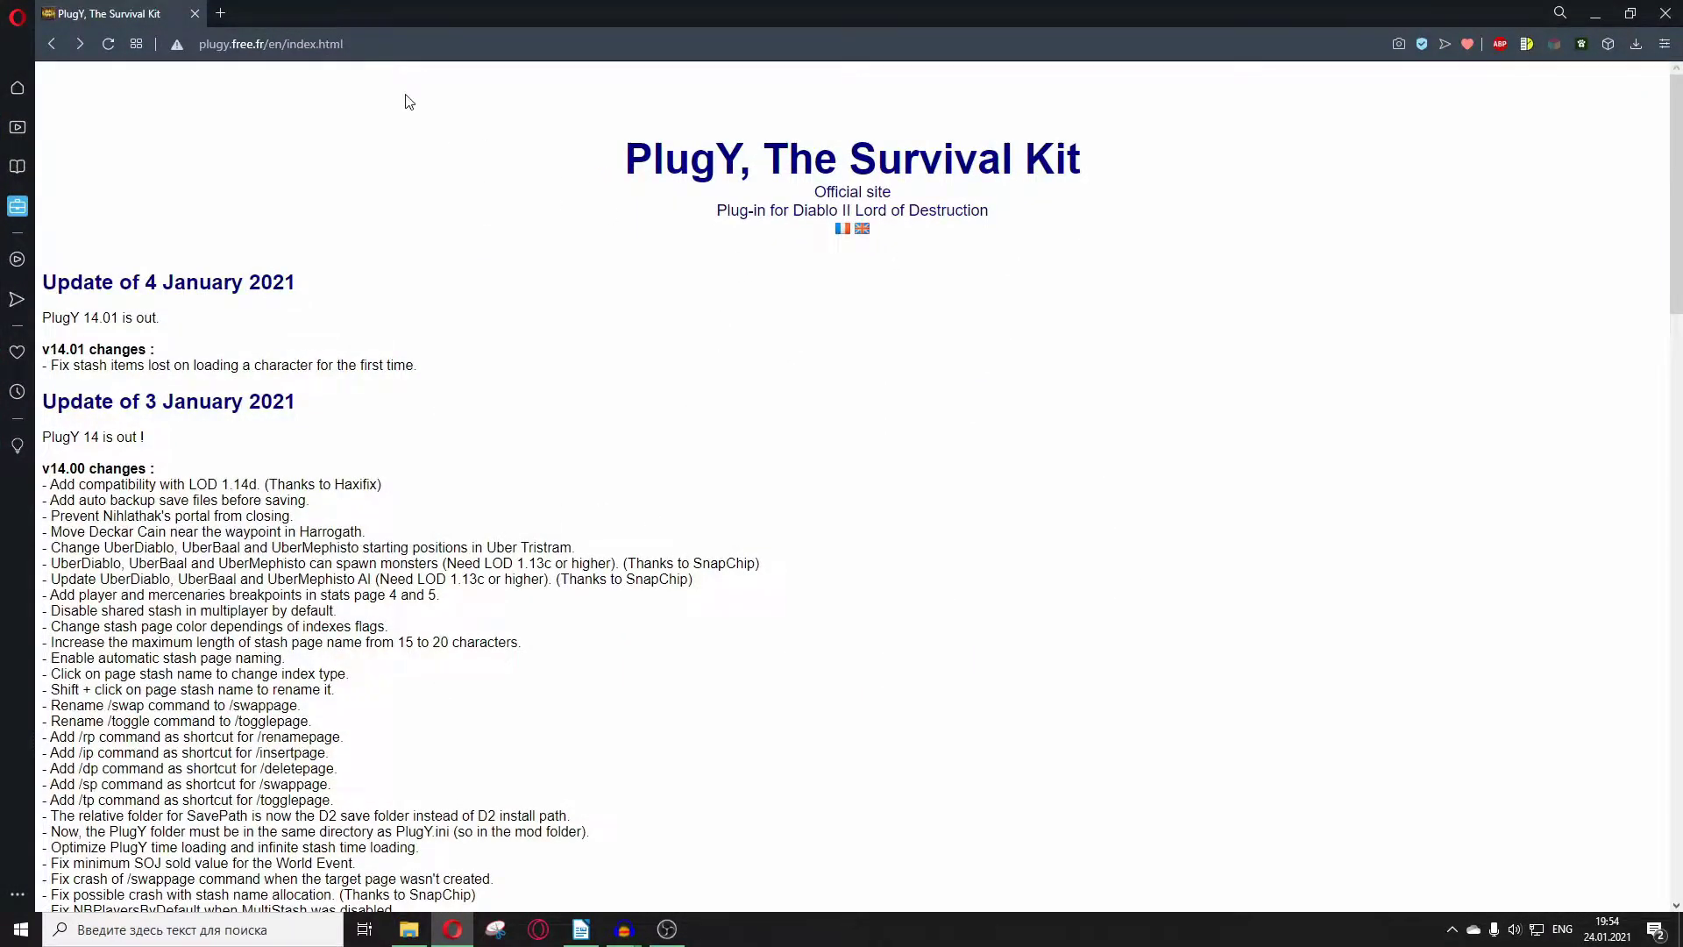
click(363, 41)
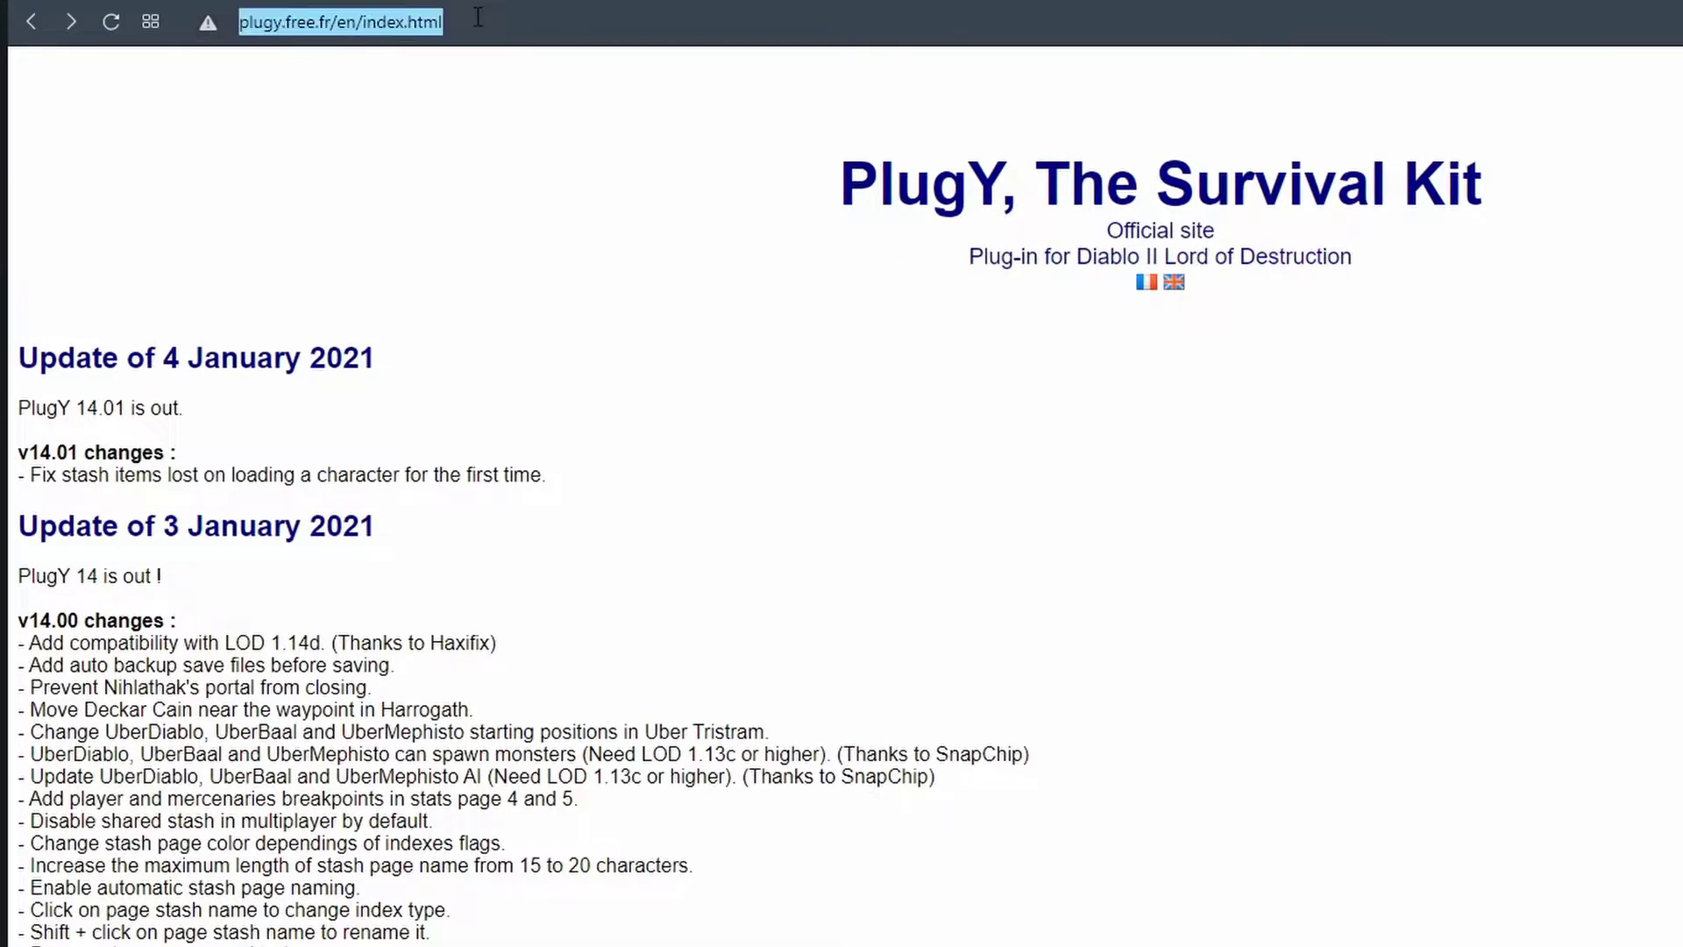
click(570, 181)
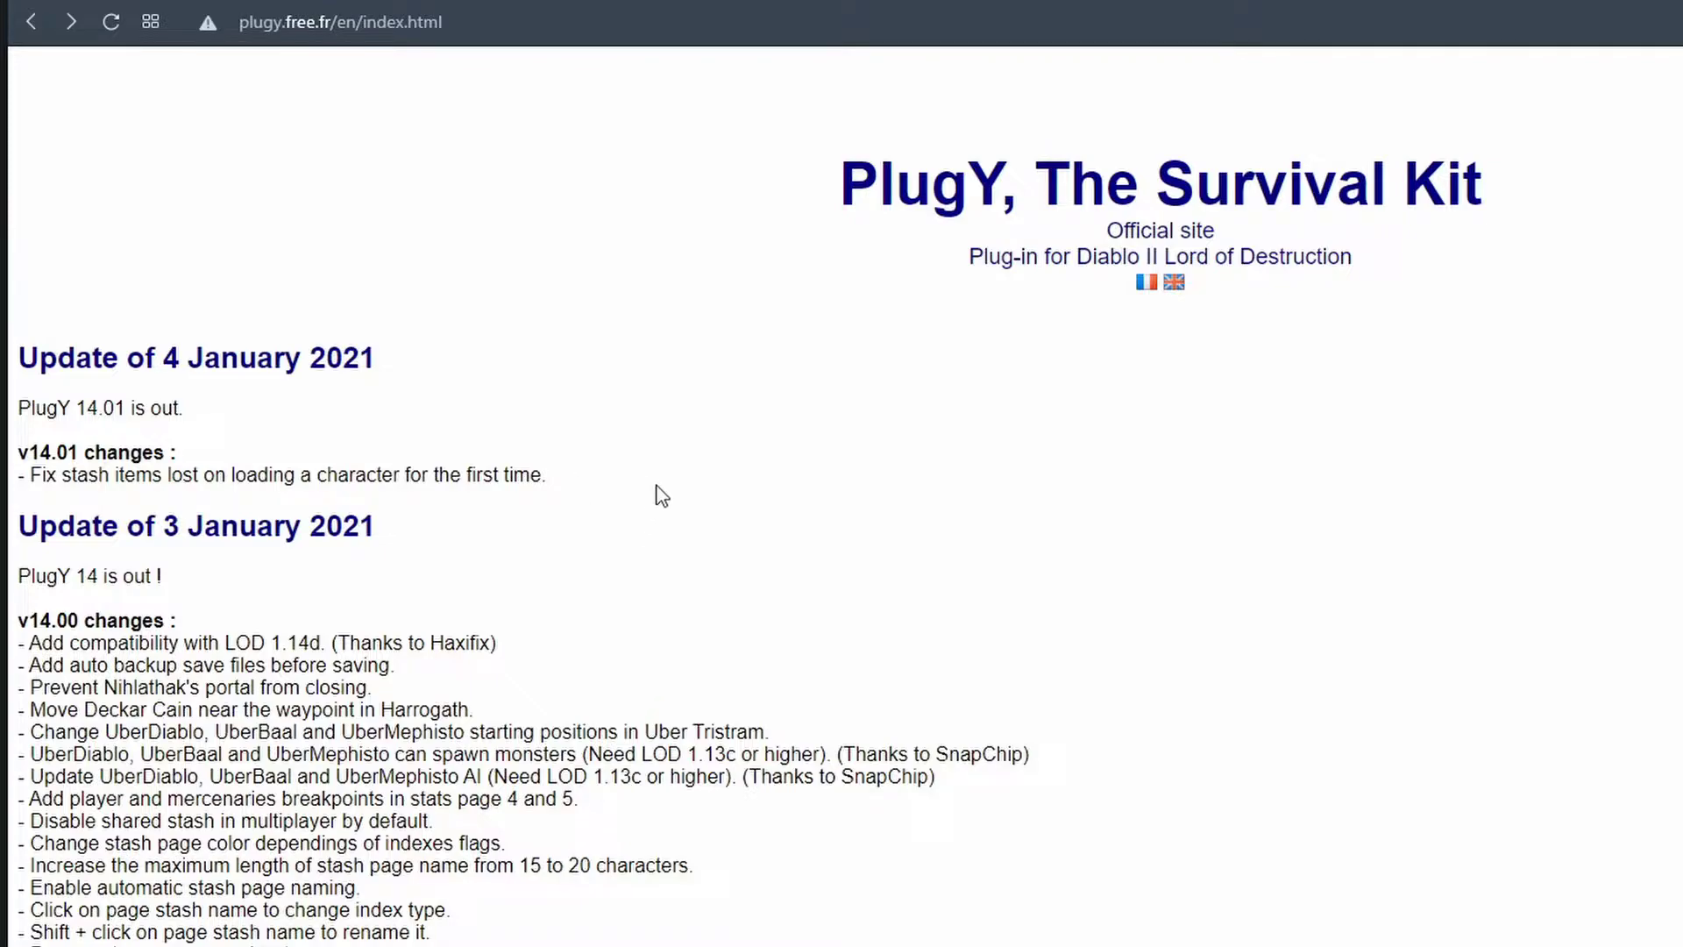
scroll(505, 507, down, 3)
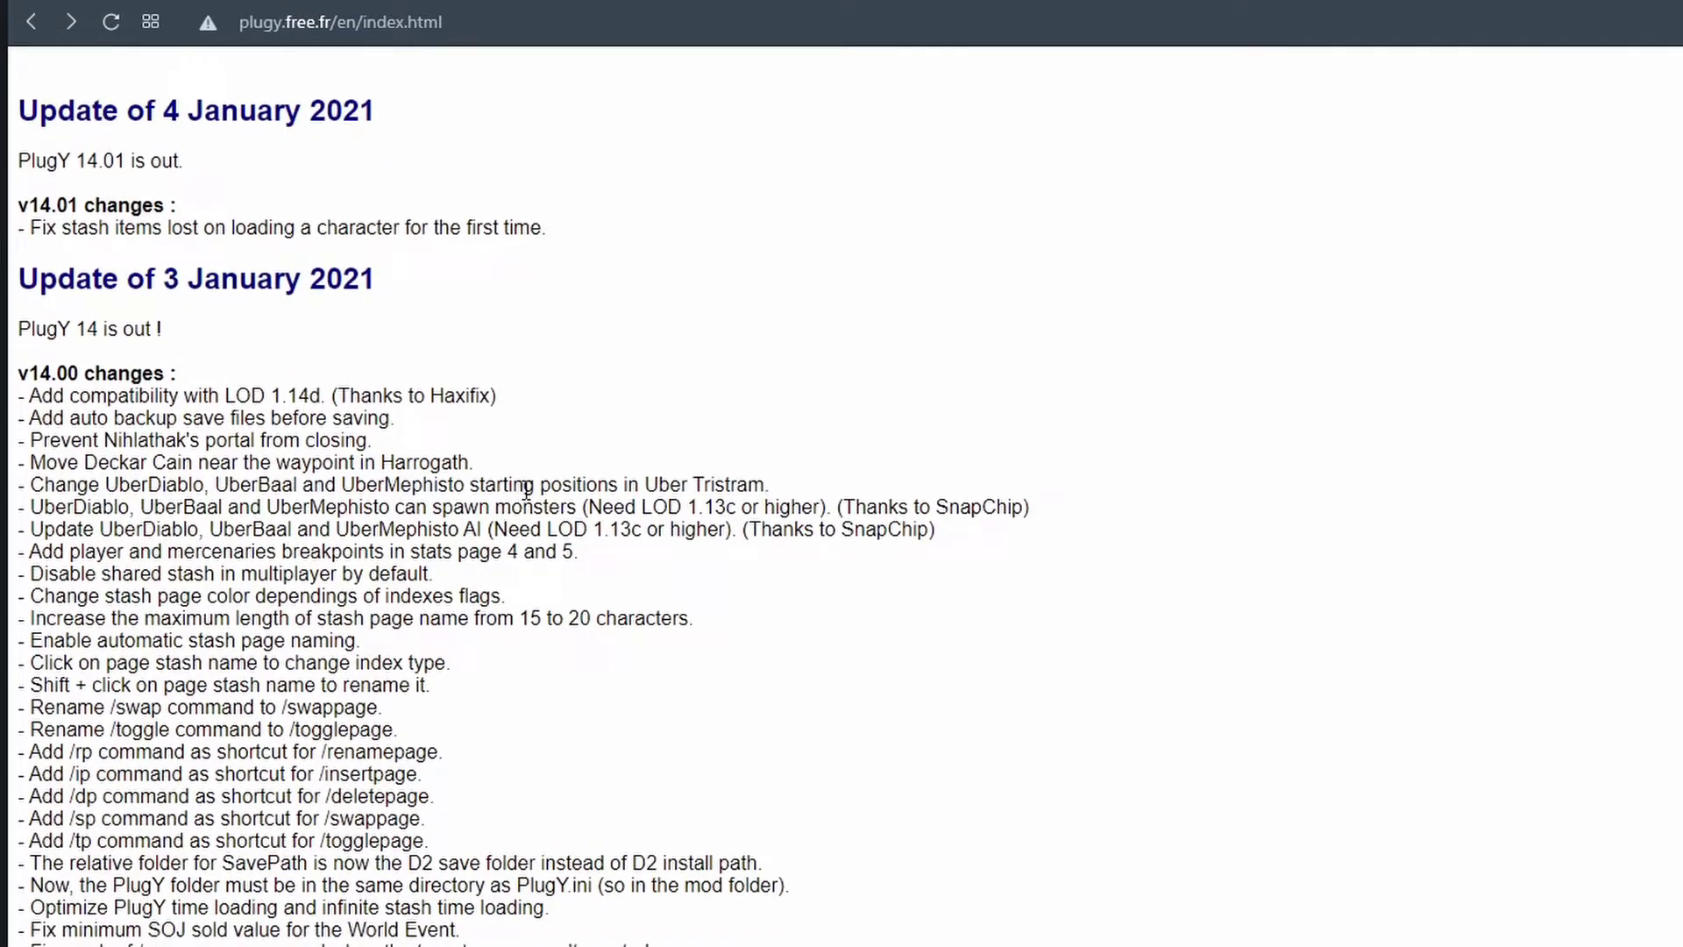
scroll(169, 448, down, 3)
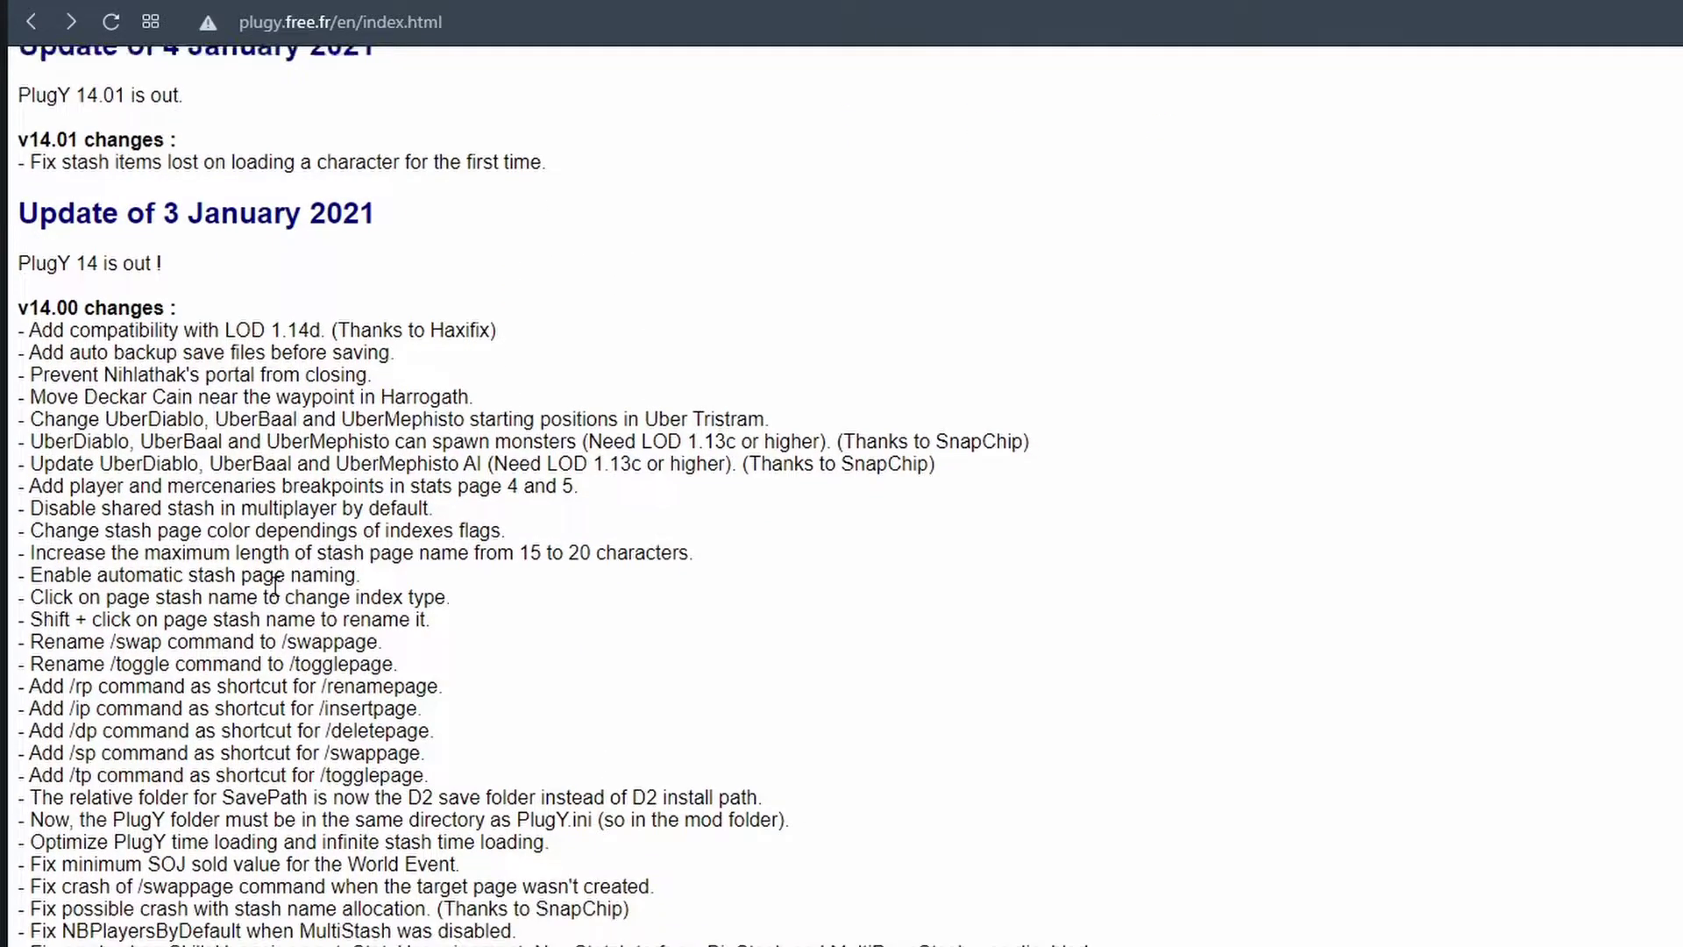
scroll(456, 789, down, 3)
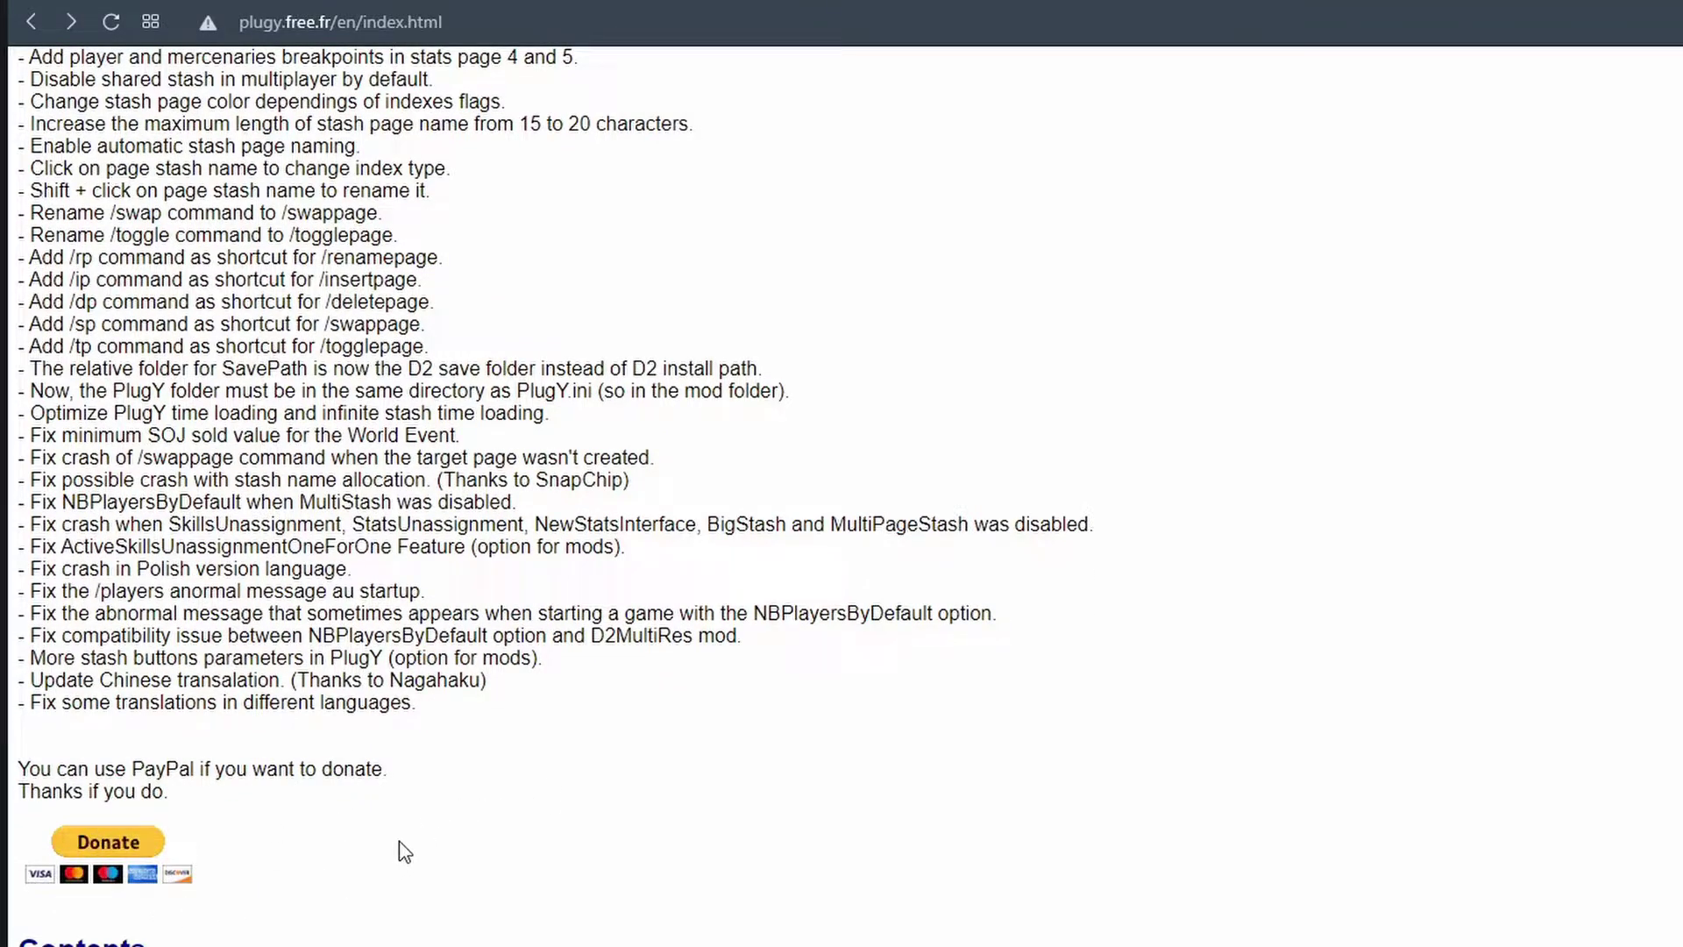
scroll(337, 846, down, 20)
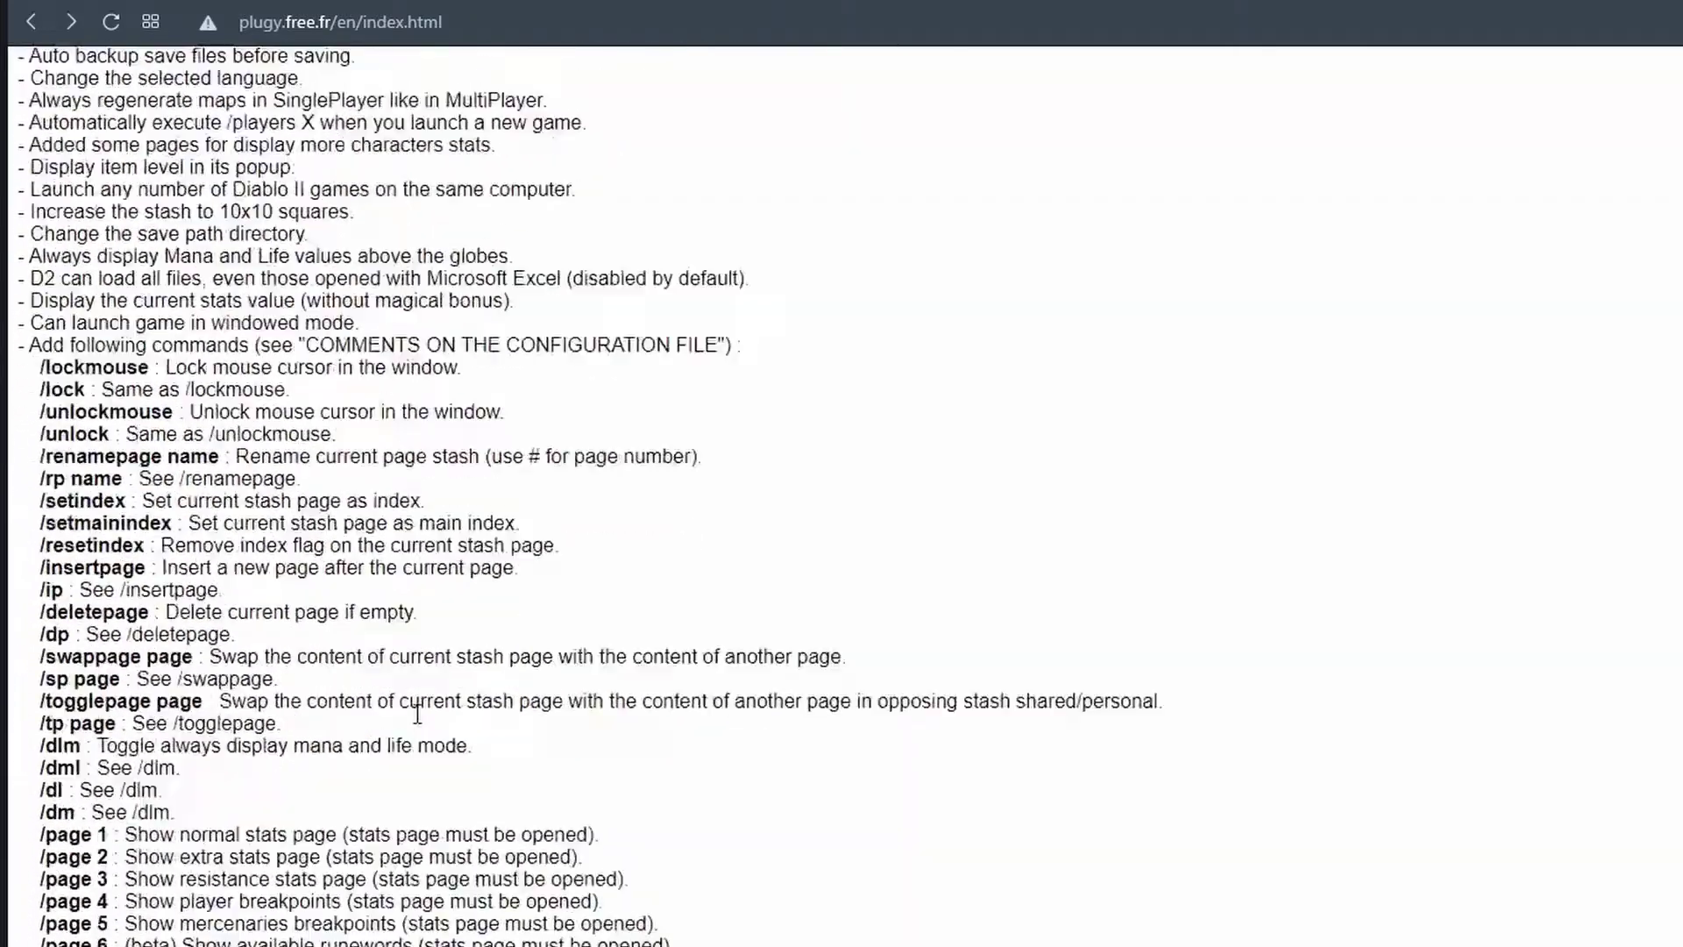
scroll(368, 701, down, 7)
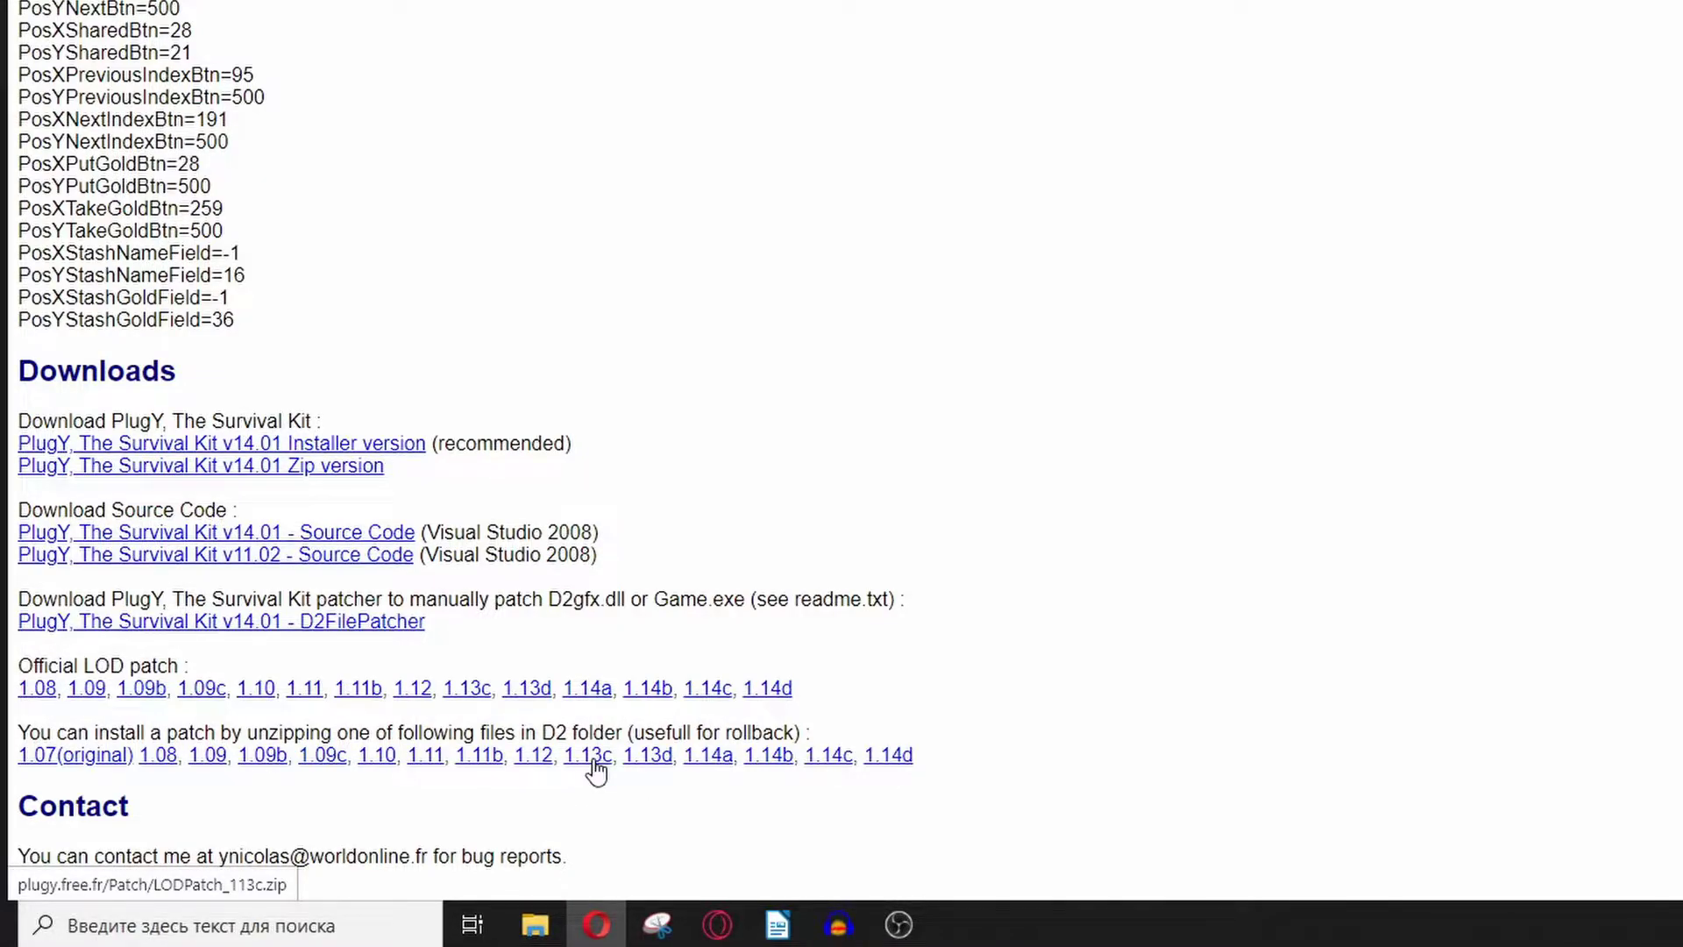
Step: Download the unzippable 1.13c patch, LODPatch_113c.zip, and save it in the Downloads folder
click(593, 760)
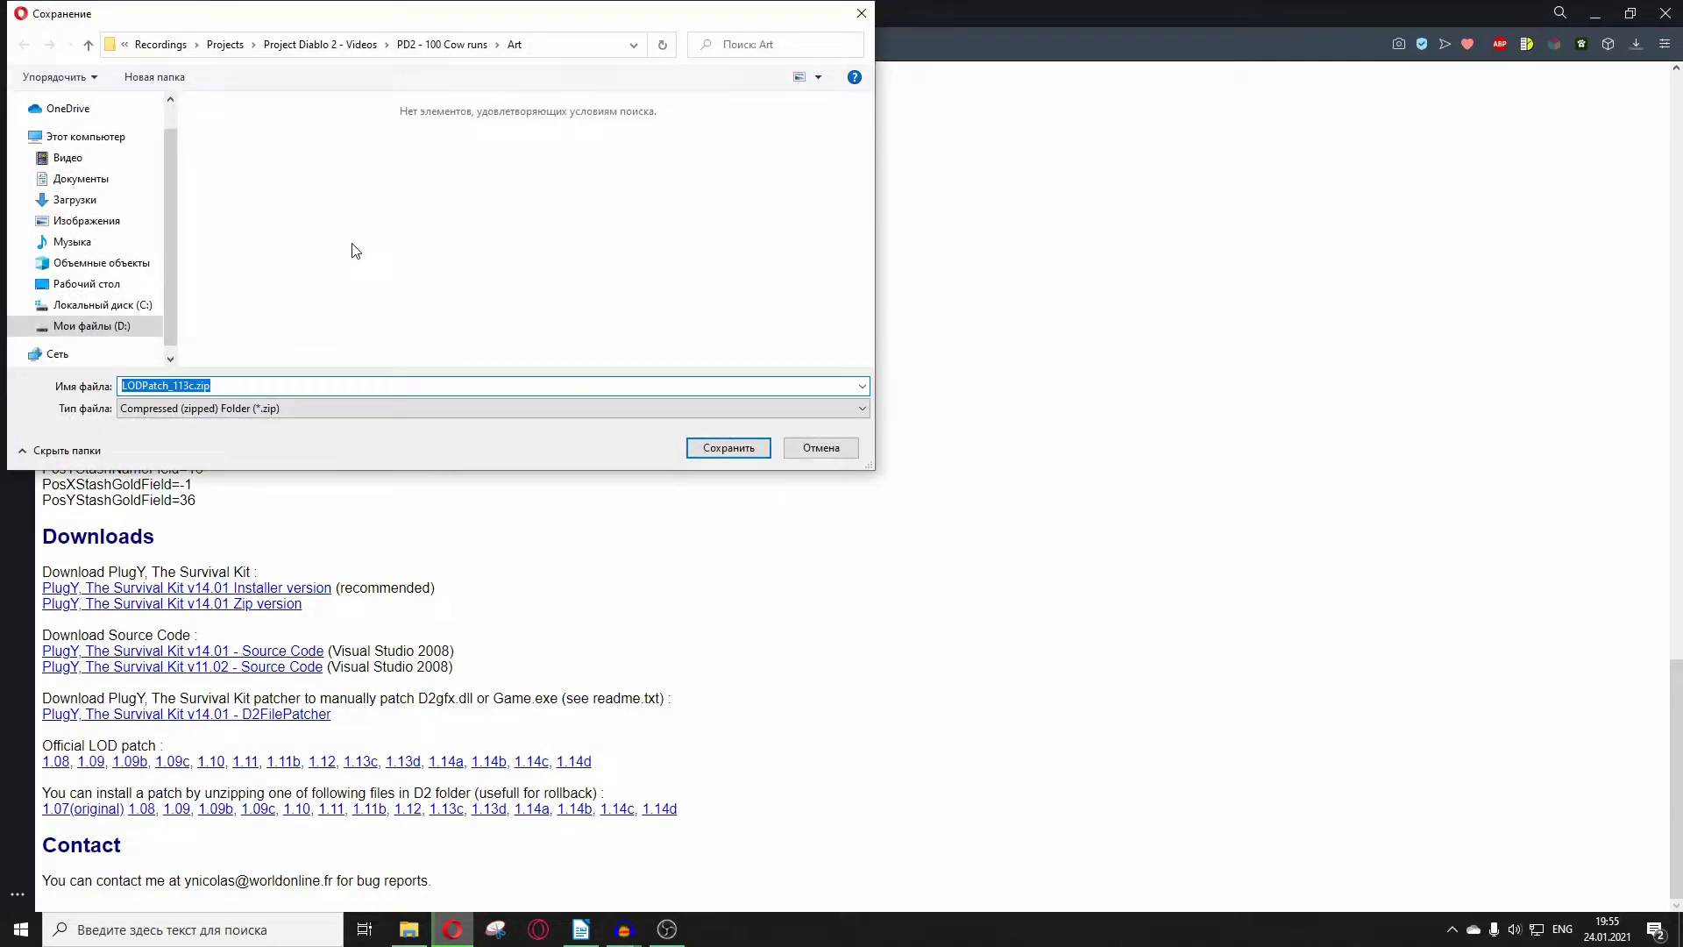
click(124, 201)
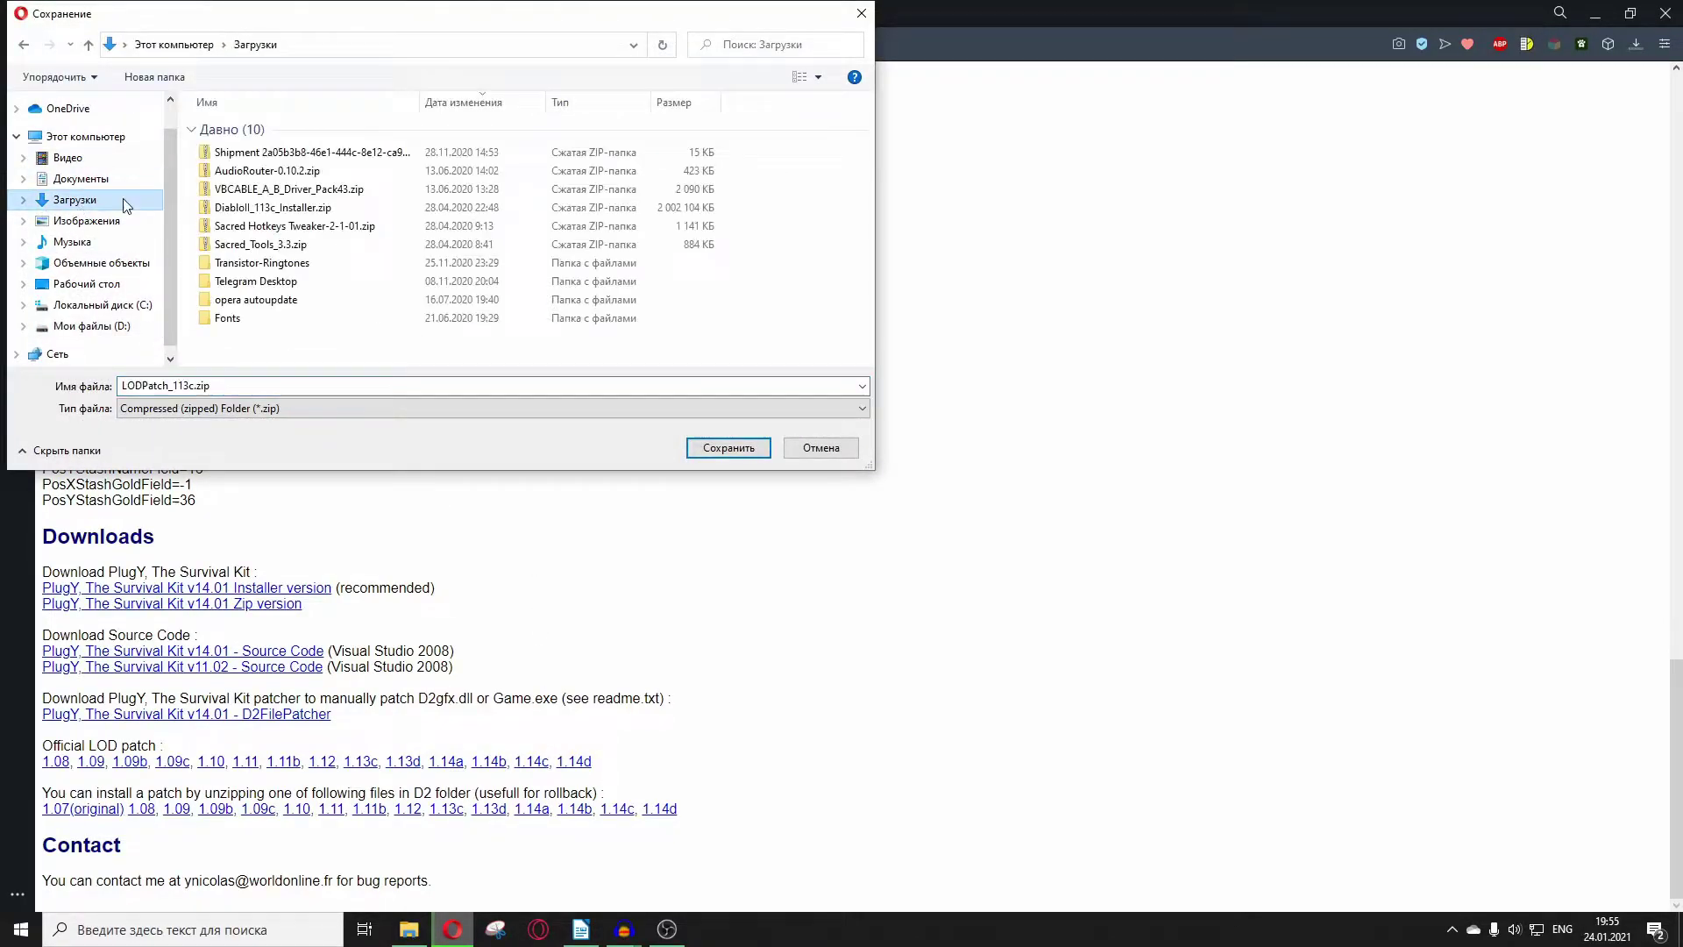
click(728, 449)
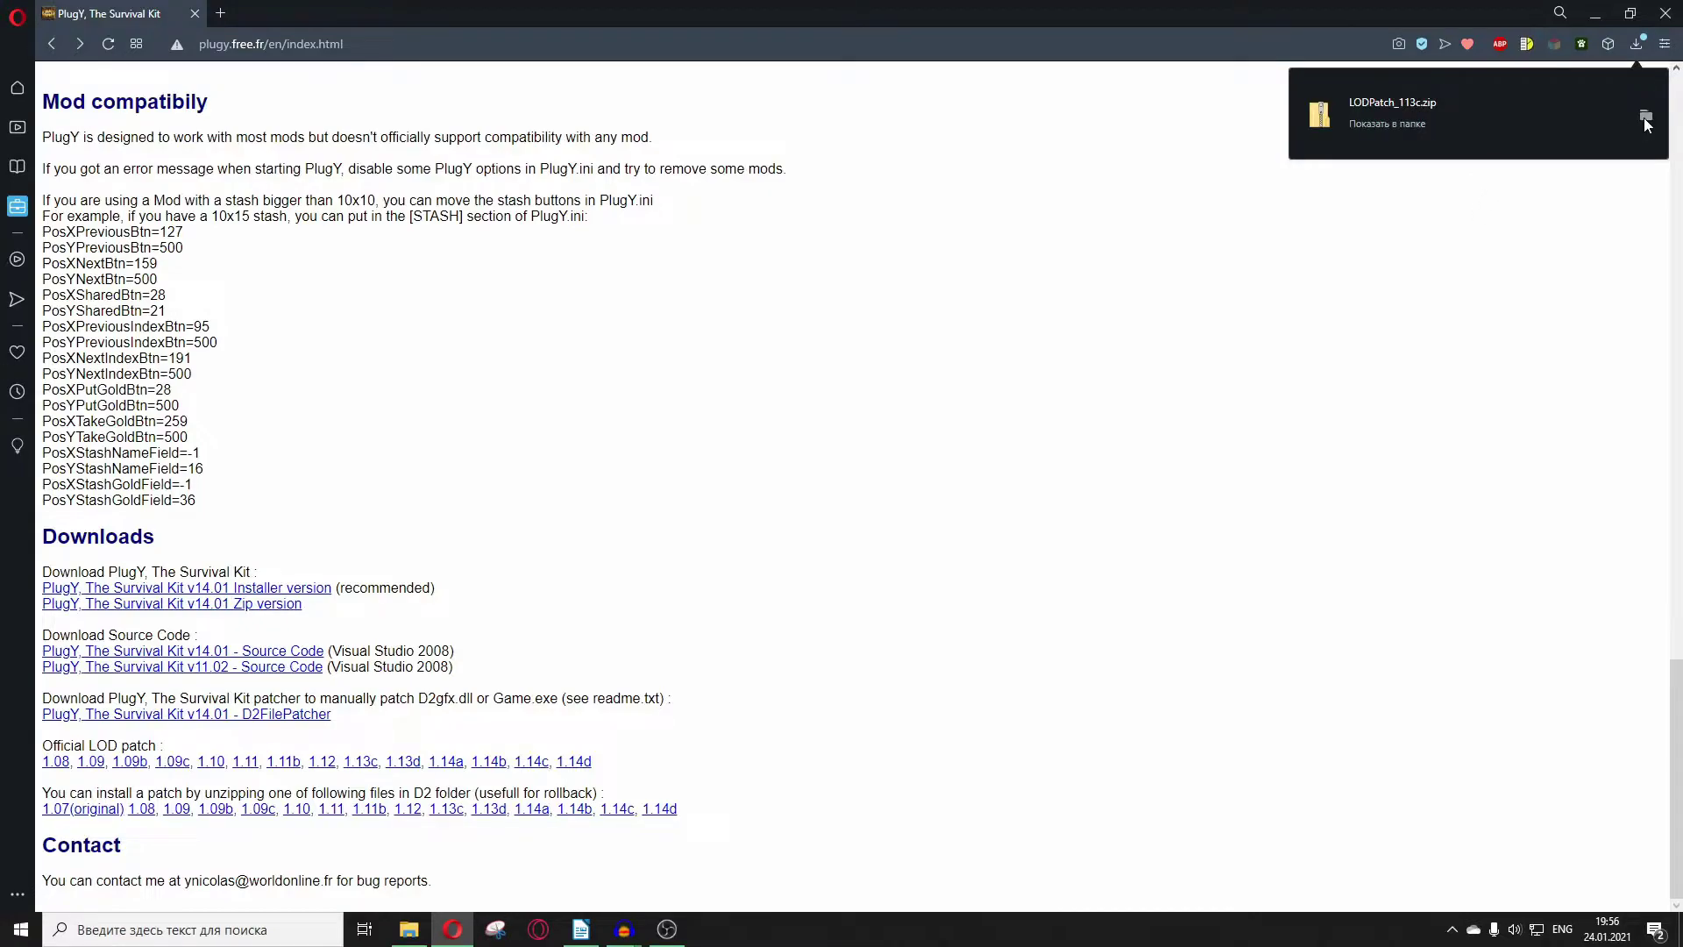
Step: Show the downloaded LODPatch_113c.zip in its folder and move it into the Diablo II game folder
click(1645, 115)
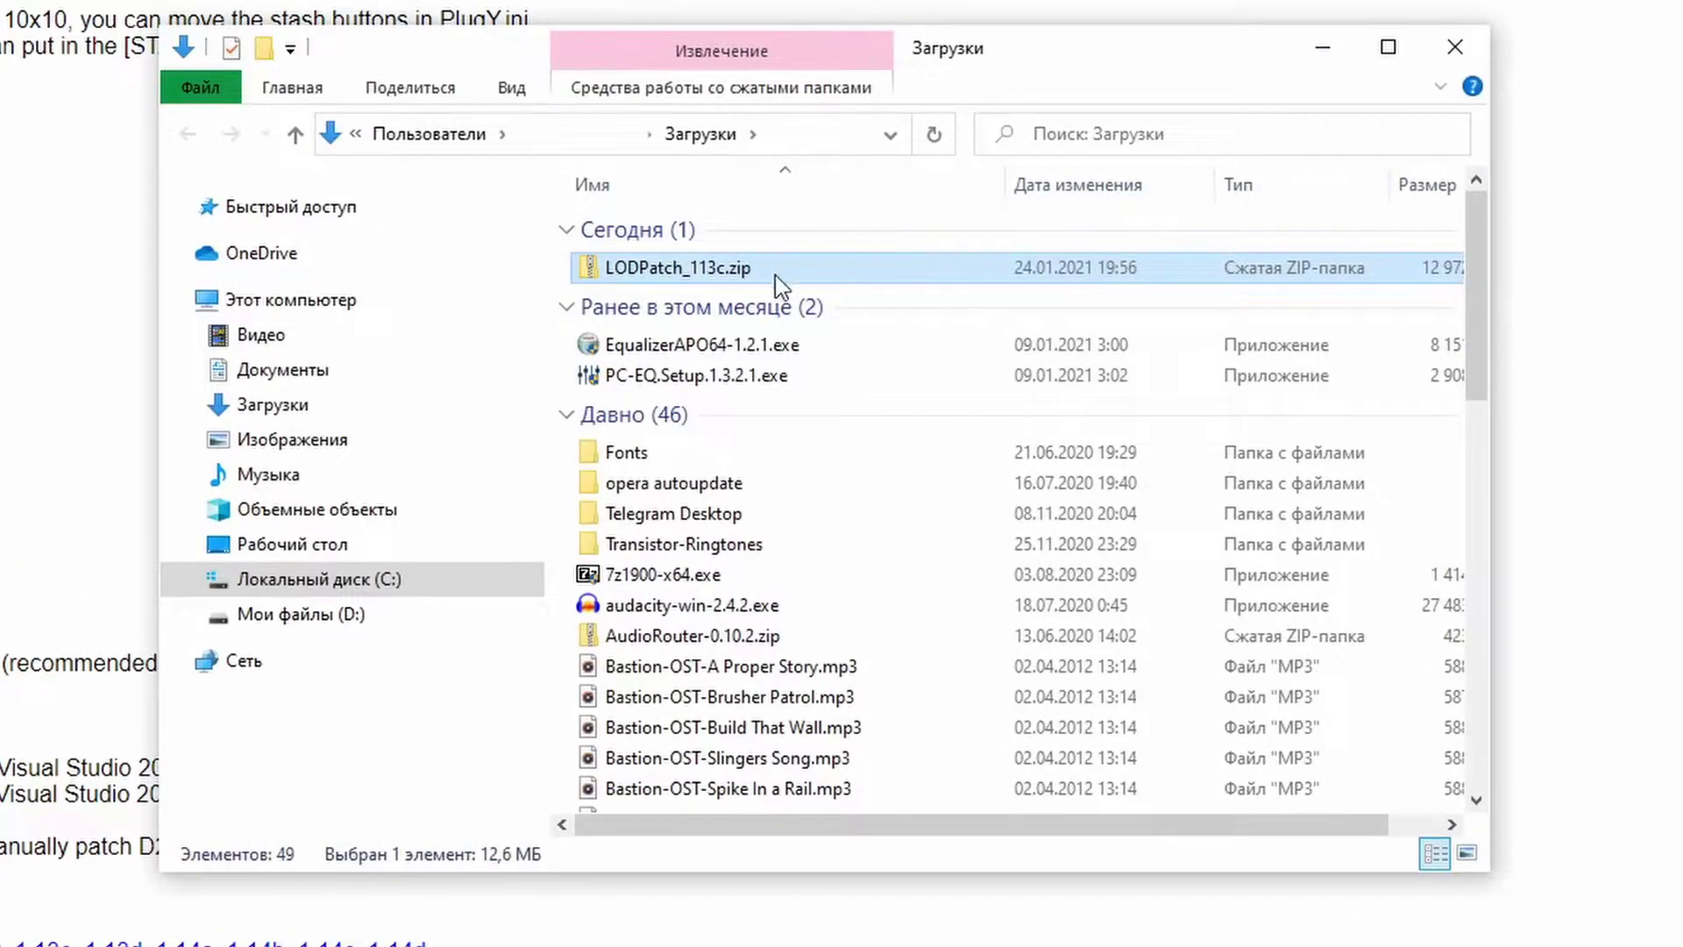
click(764, 267)
key(BackSpace)
key(Escape)
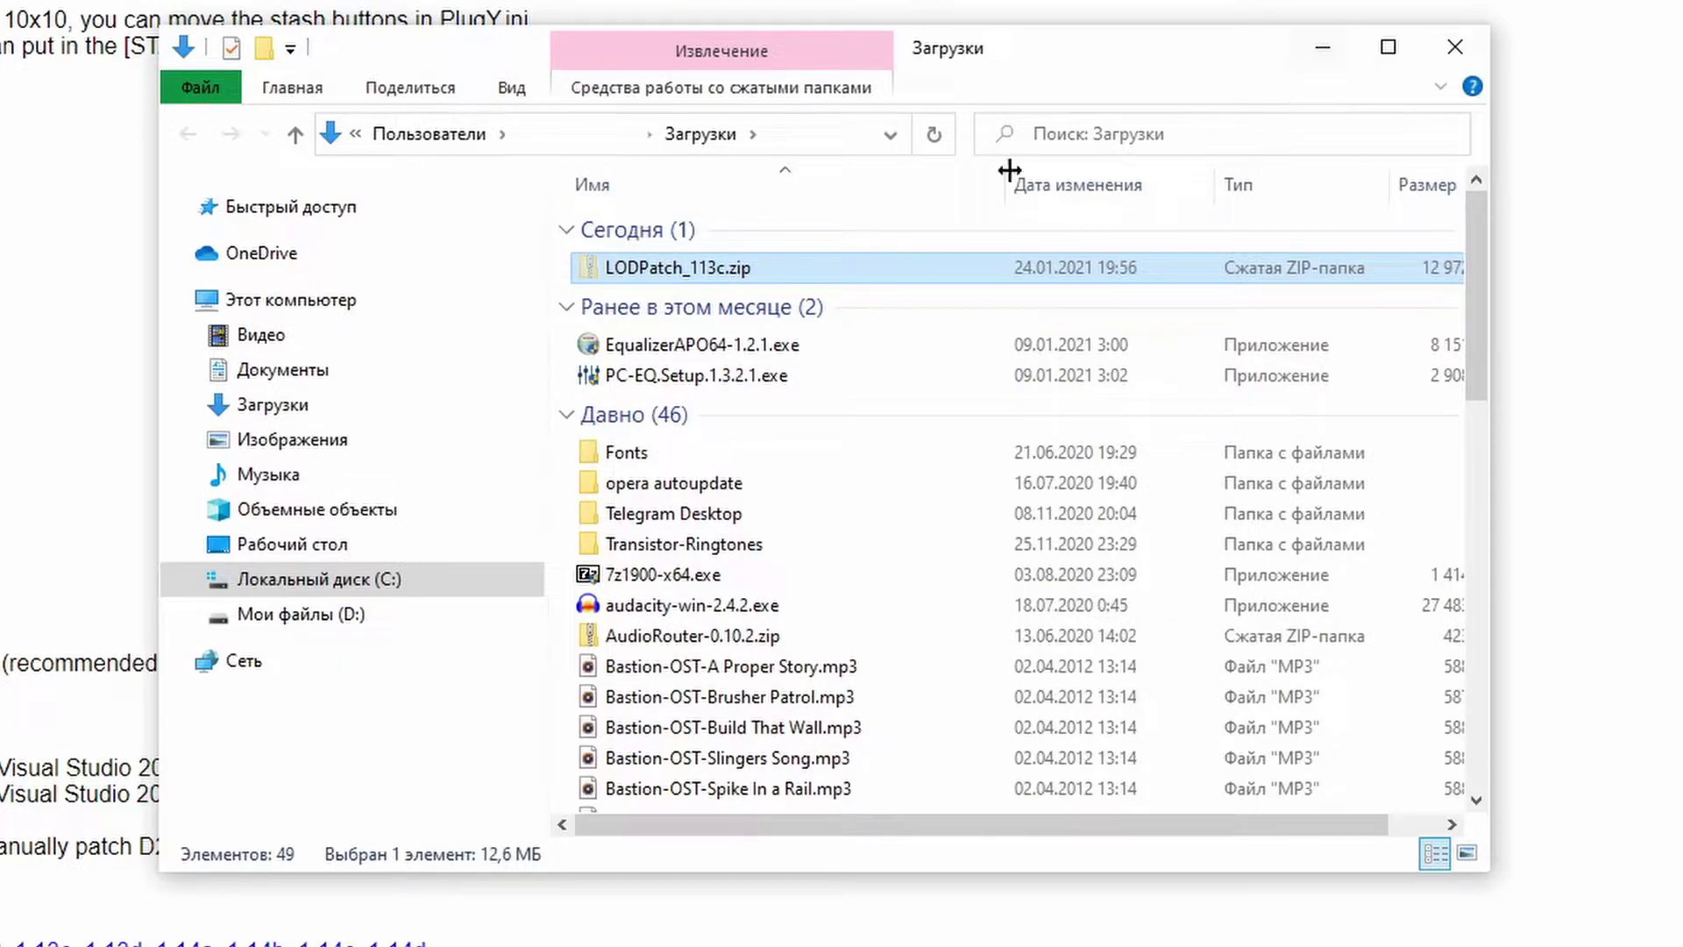
click(1323, 46)
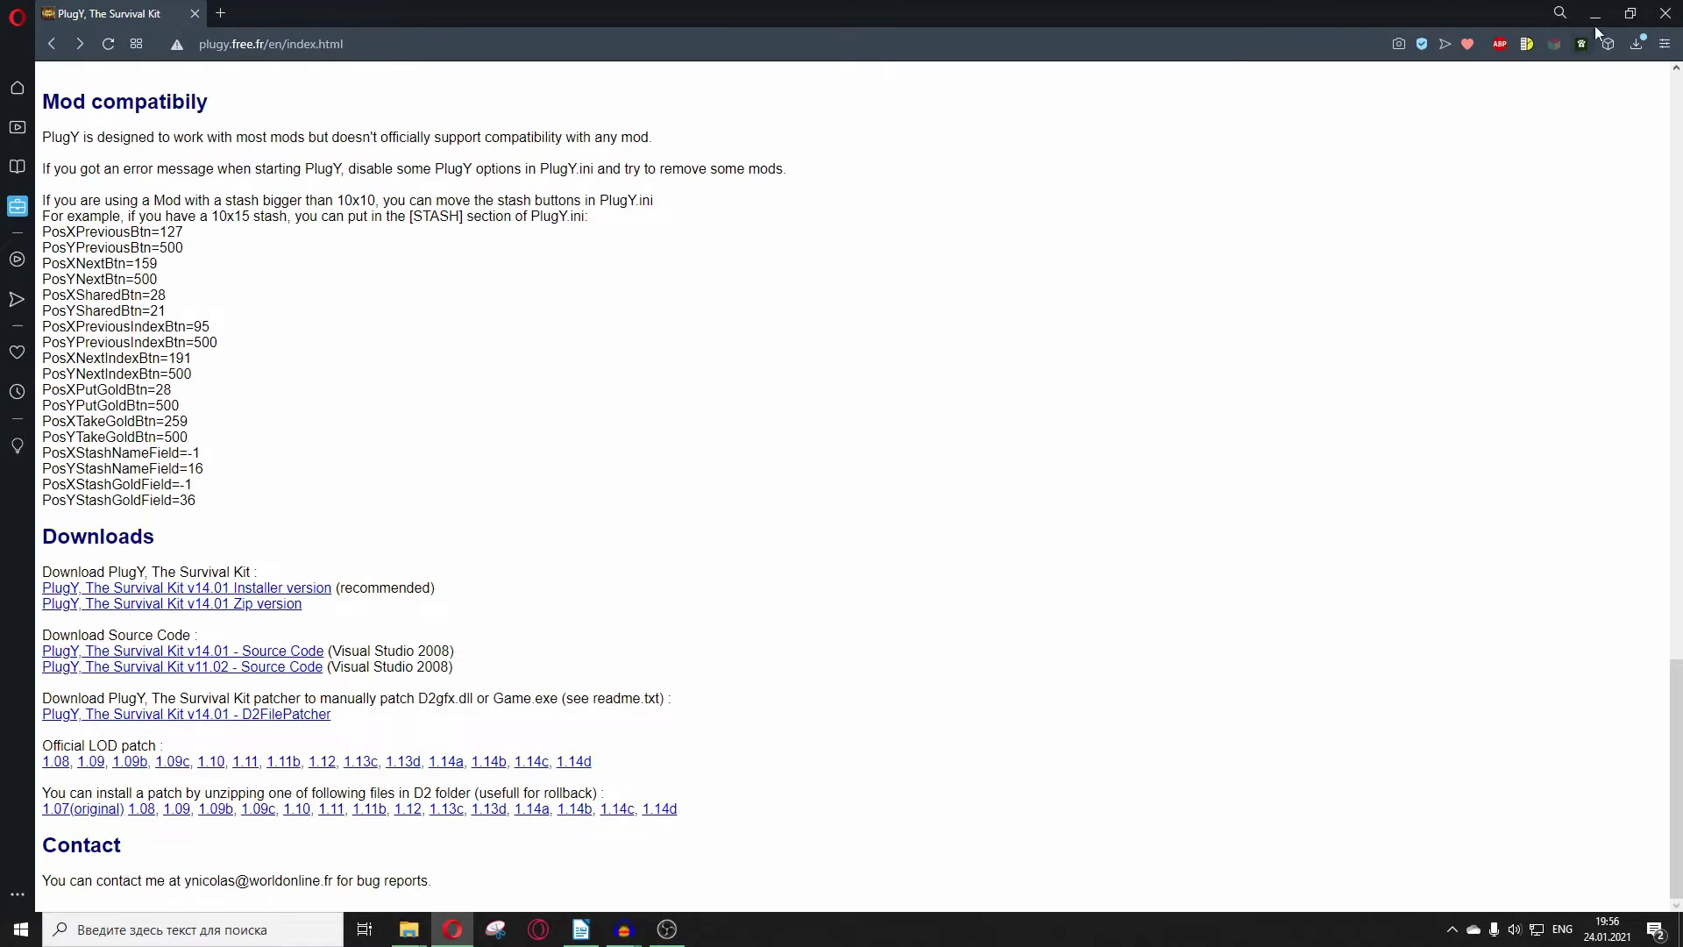
click(1596, 24)
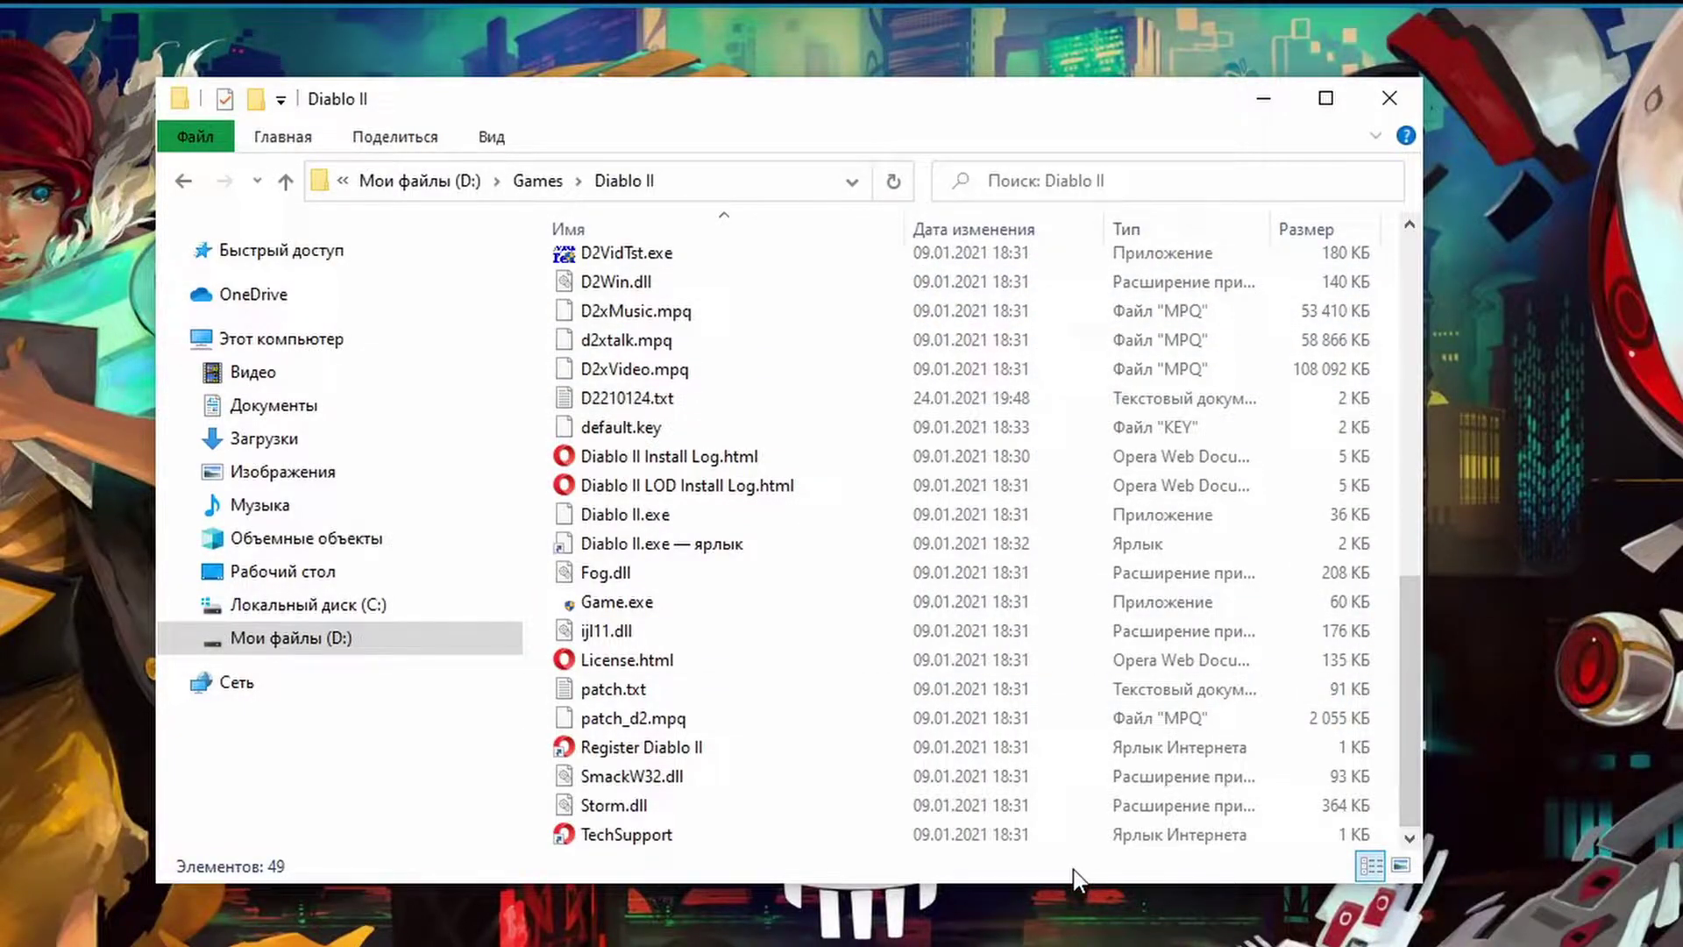
key(ctrl+v)
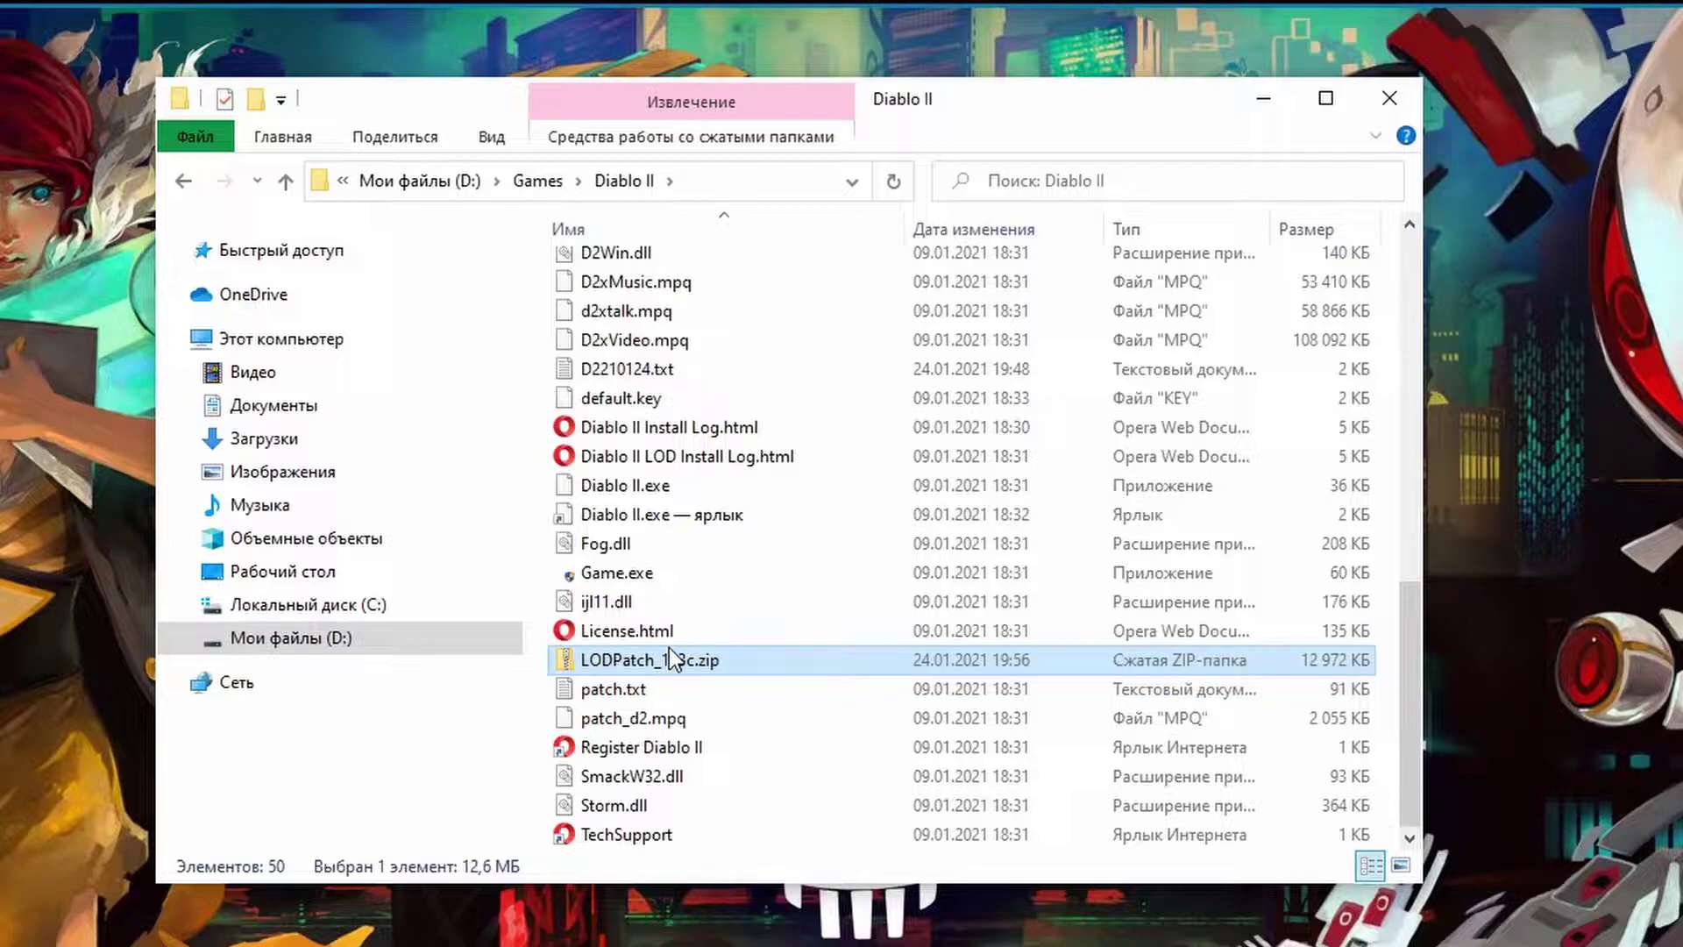
Step: Extract LODPatch_113c.zip directly into the Diablo II folder with 7-Zip, replacing all existing files
right_click(649, 666)
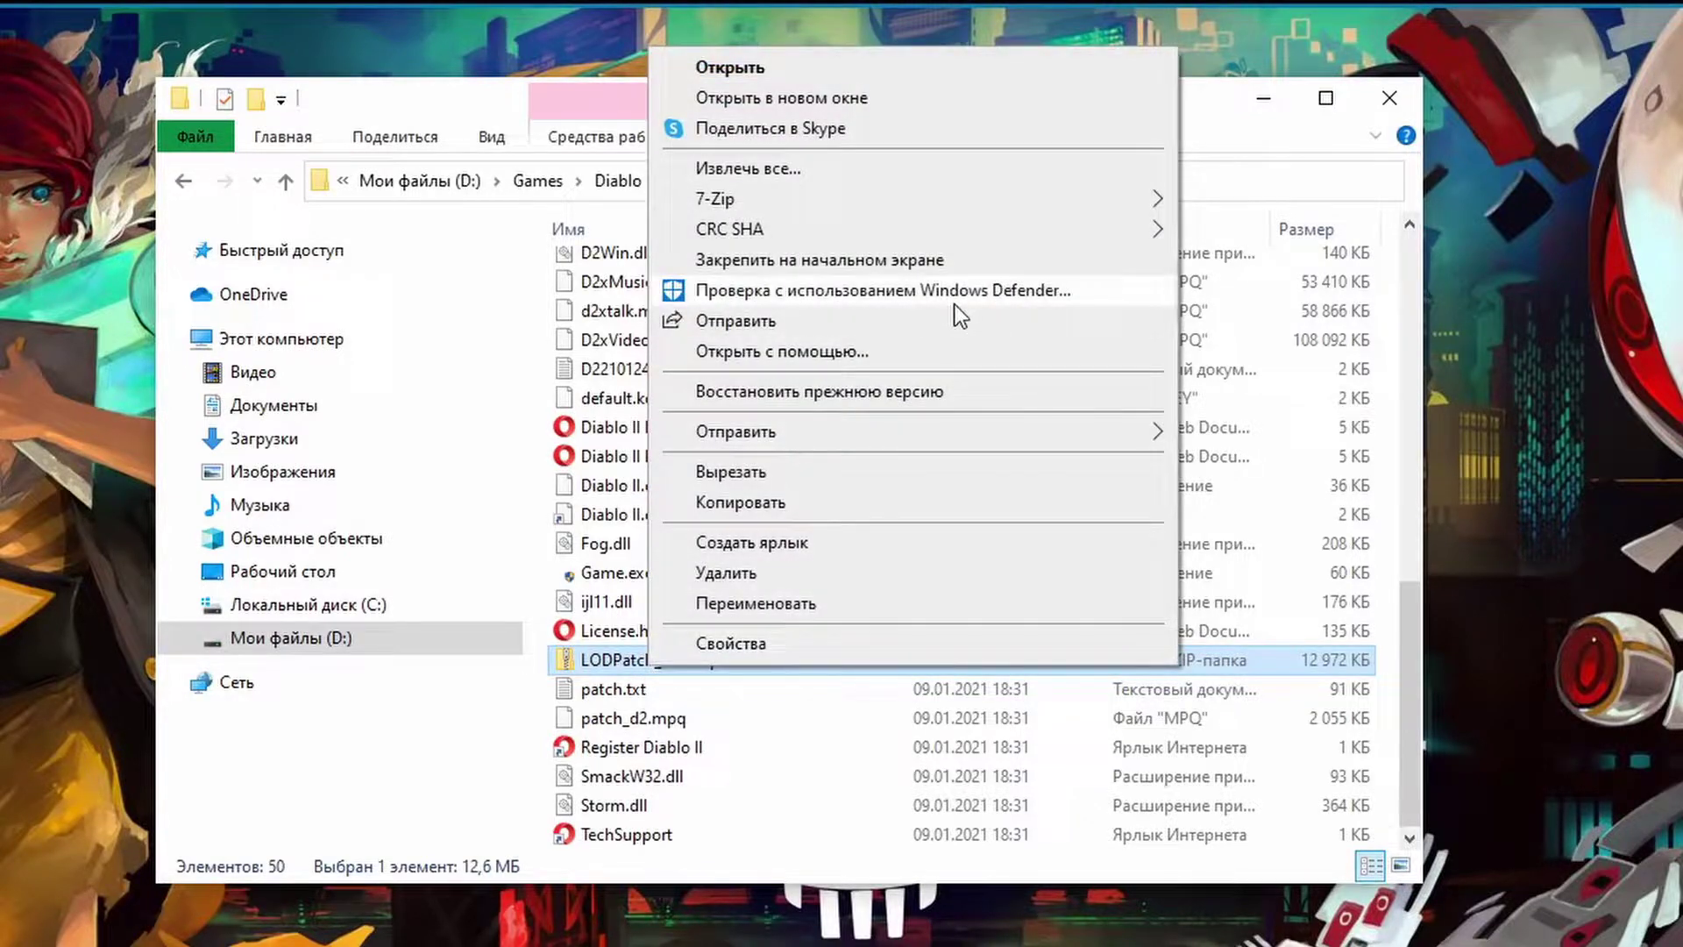
mouse_move(993, 193)
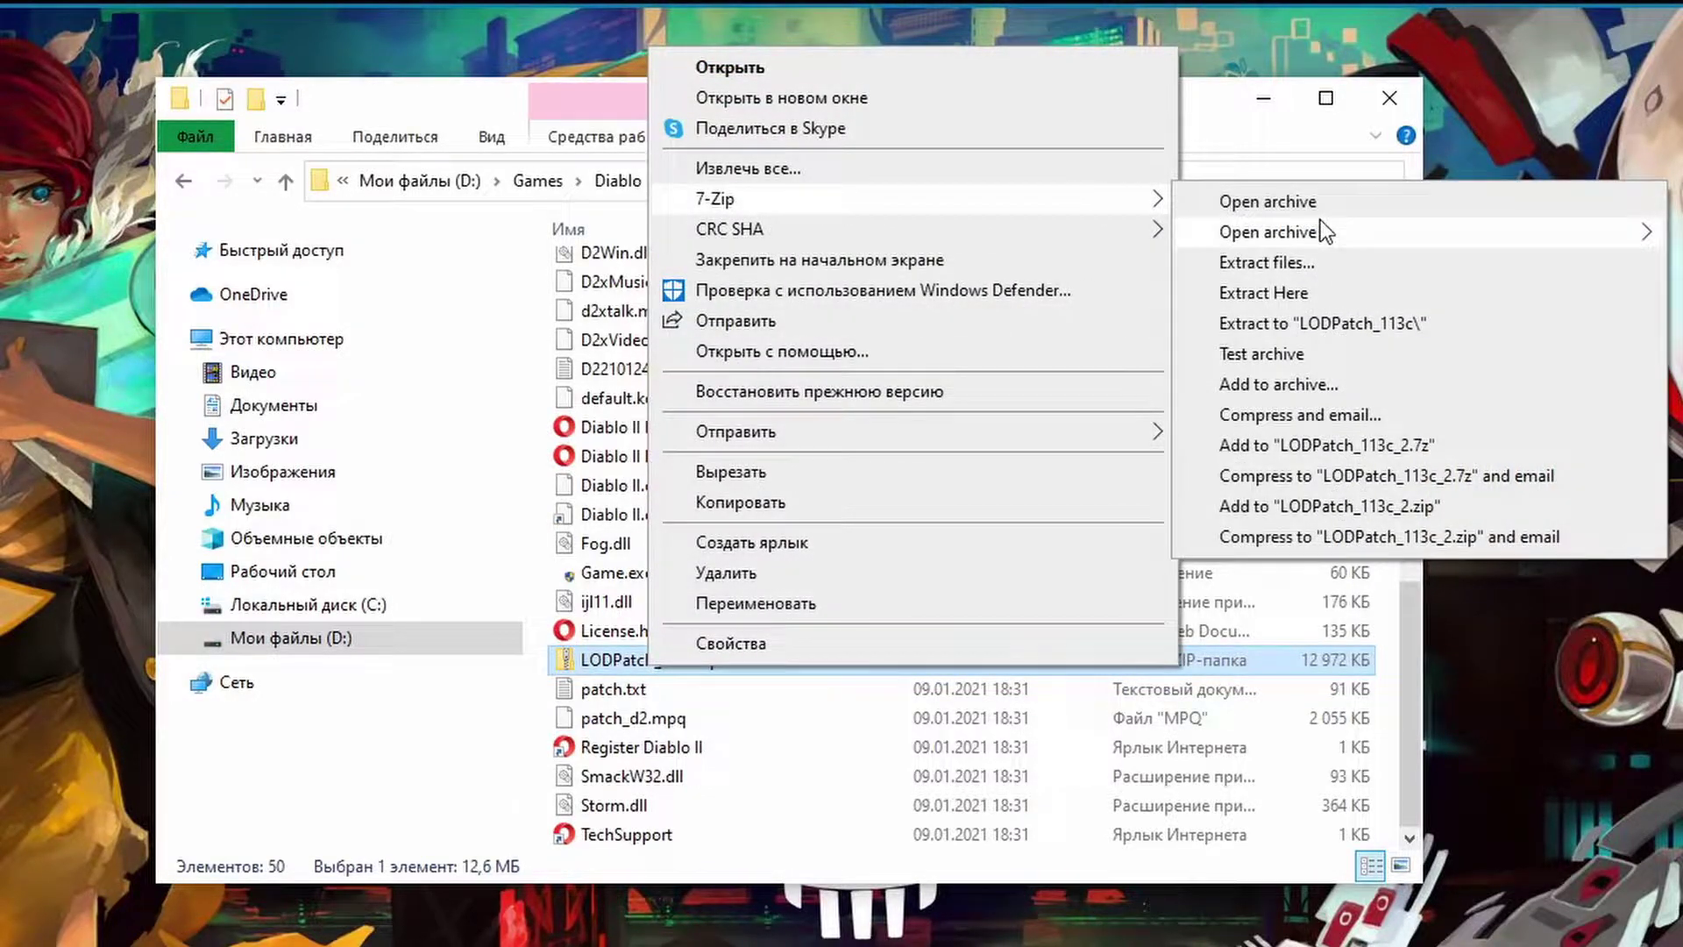
click(1328, 298)
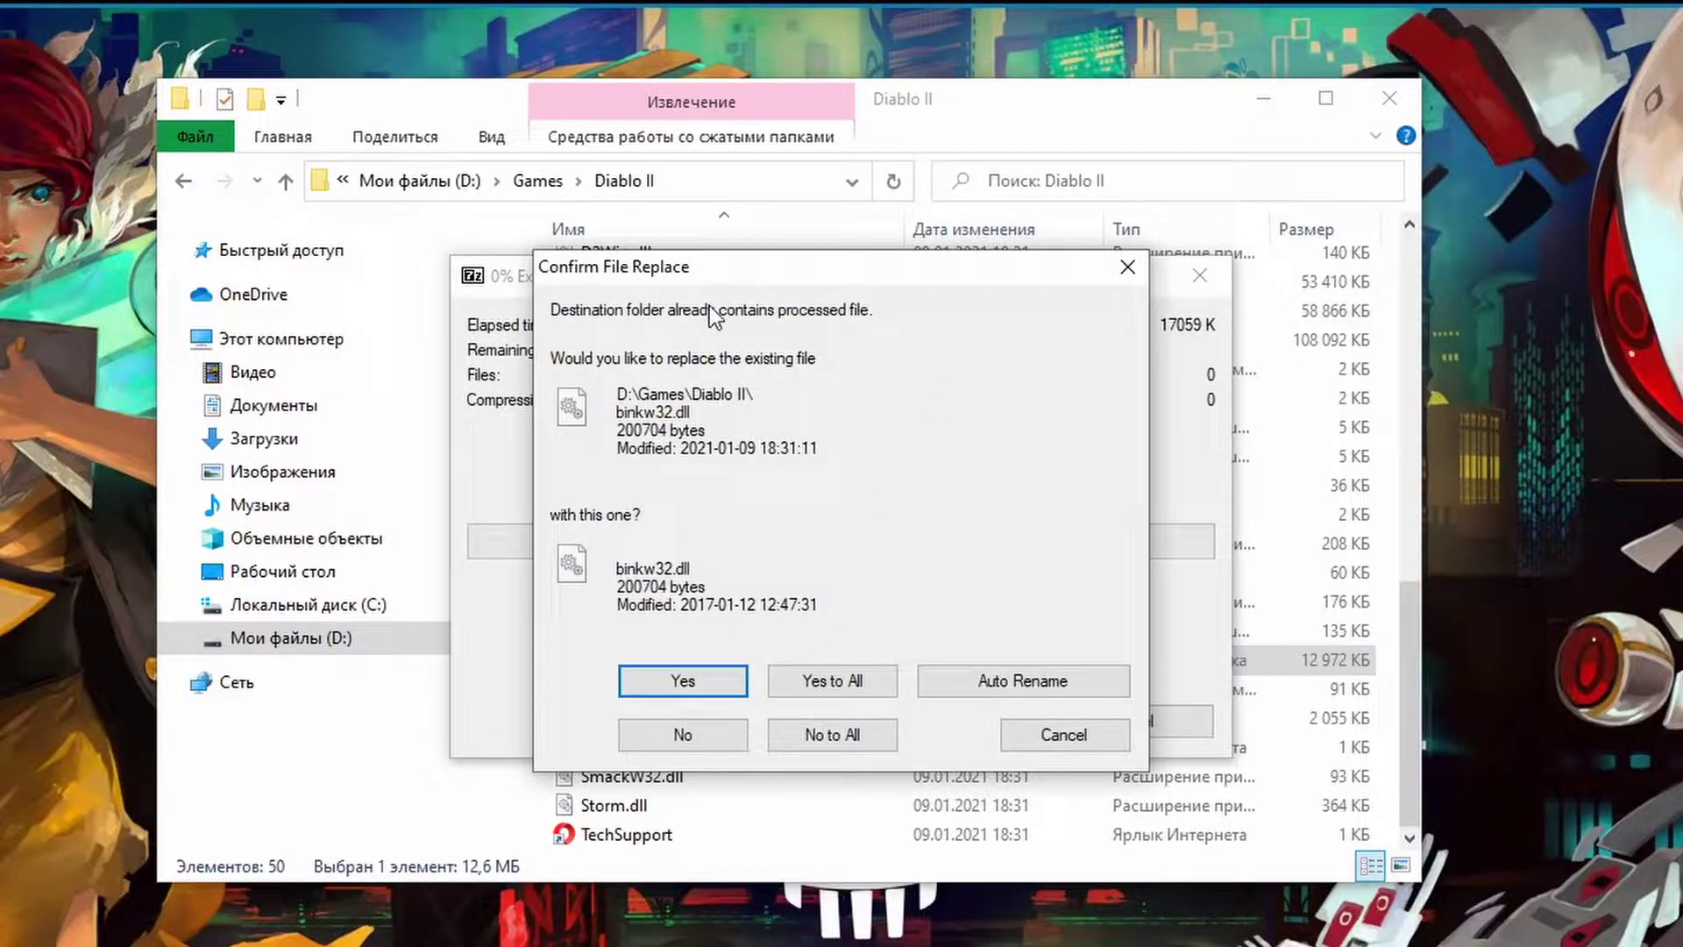
click(826, 682)
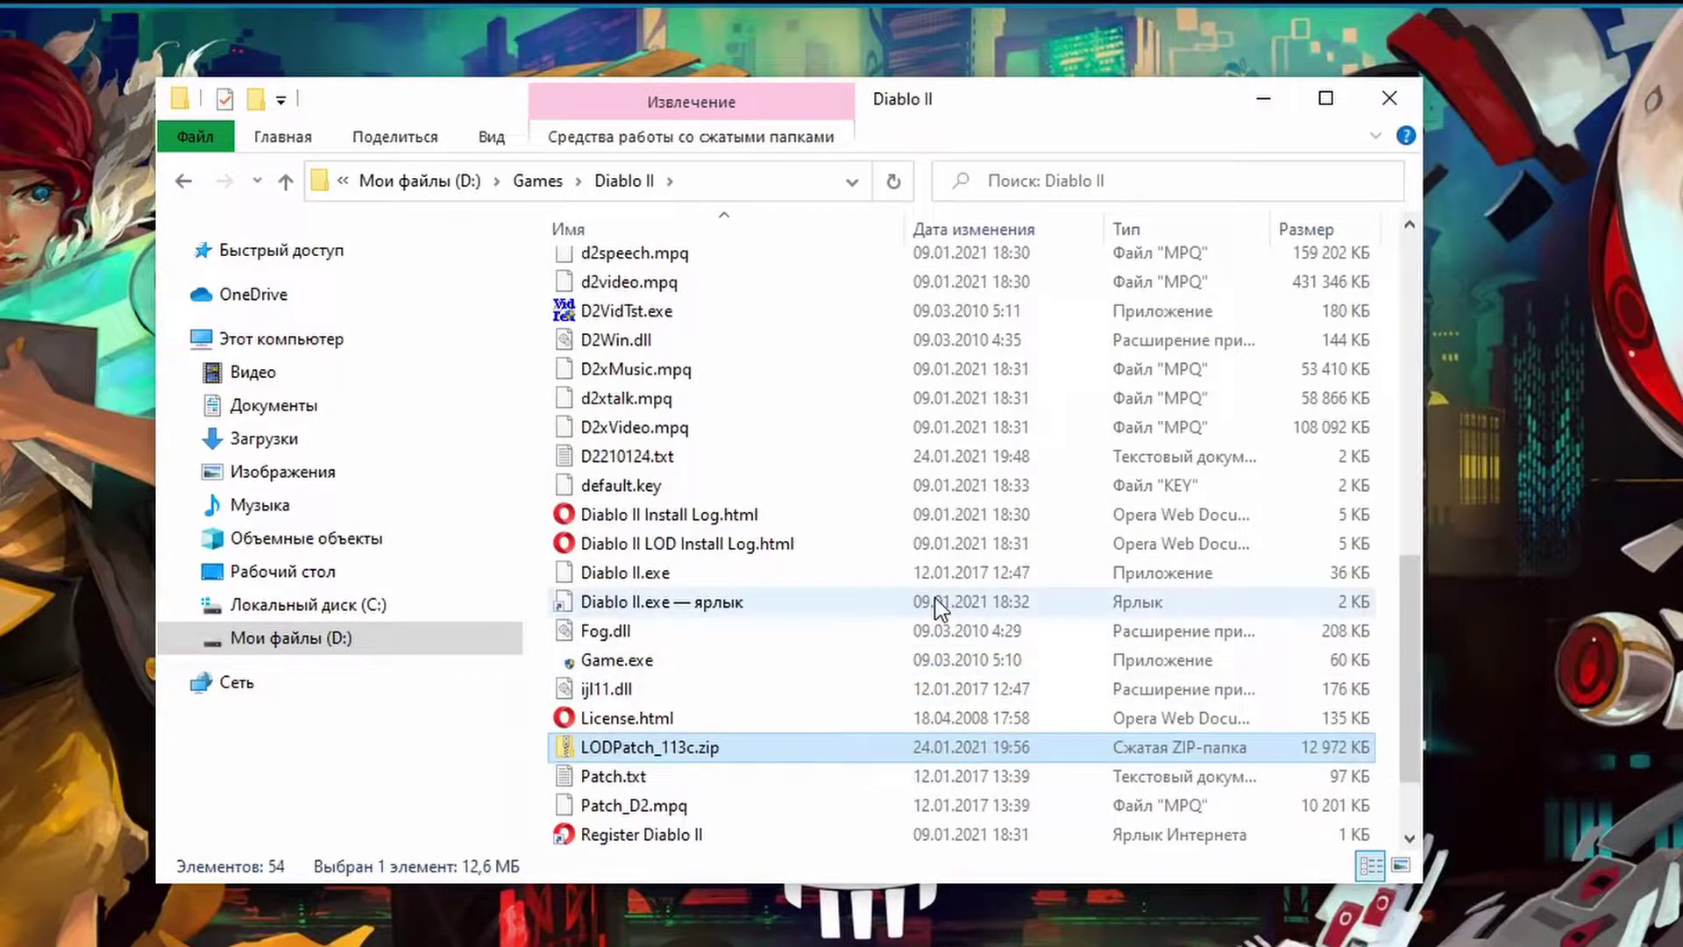
Step: Launch Diablo II from its shortcut to check the patched version, enter single player mode, and exit again
scroll(745, 623, up, 1)
click(745, 620)
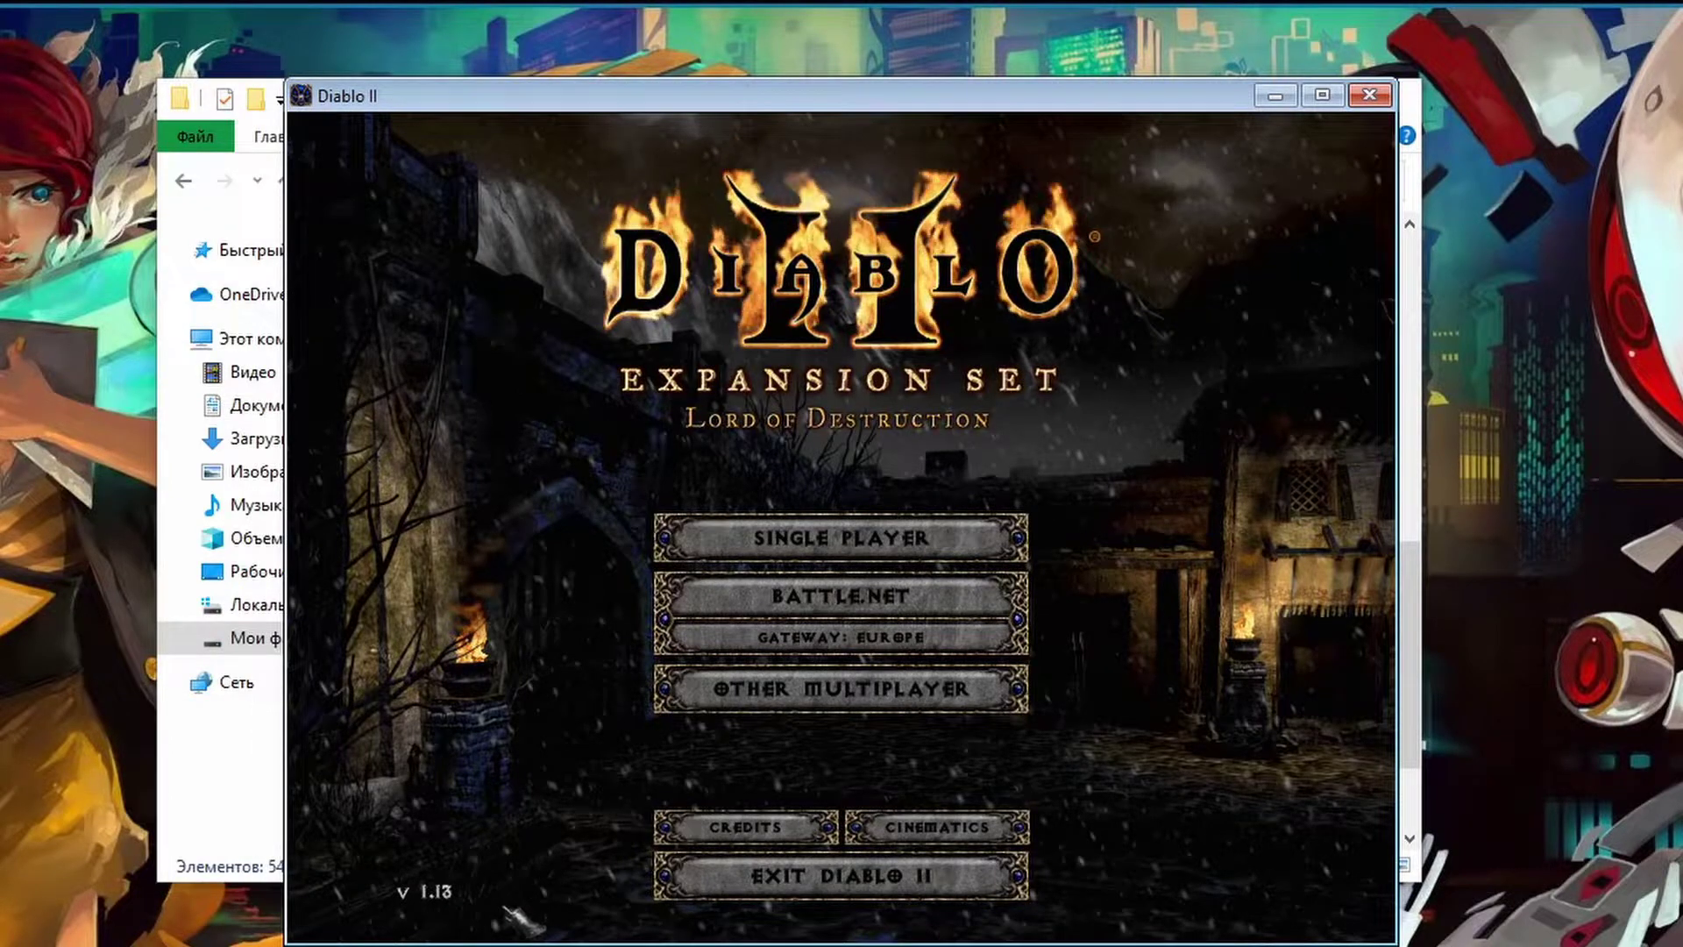
click(788, 544)
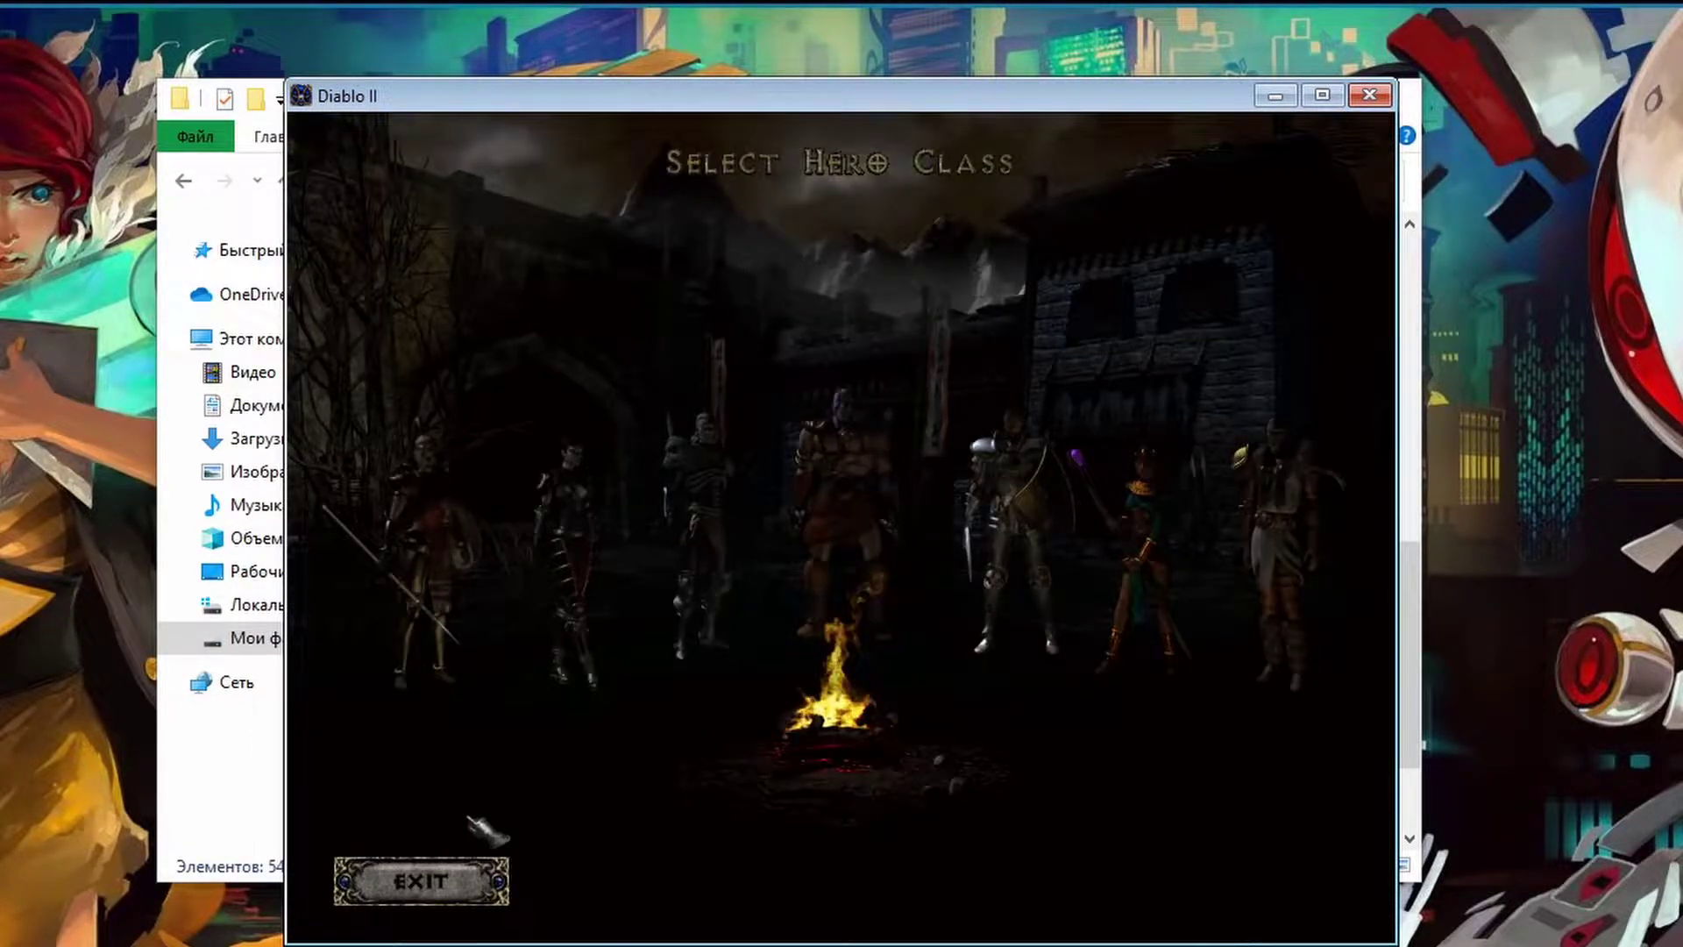
click(420, 881)
click(421, 883)
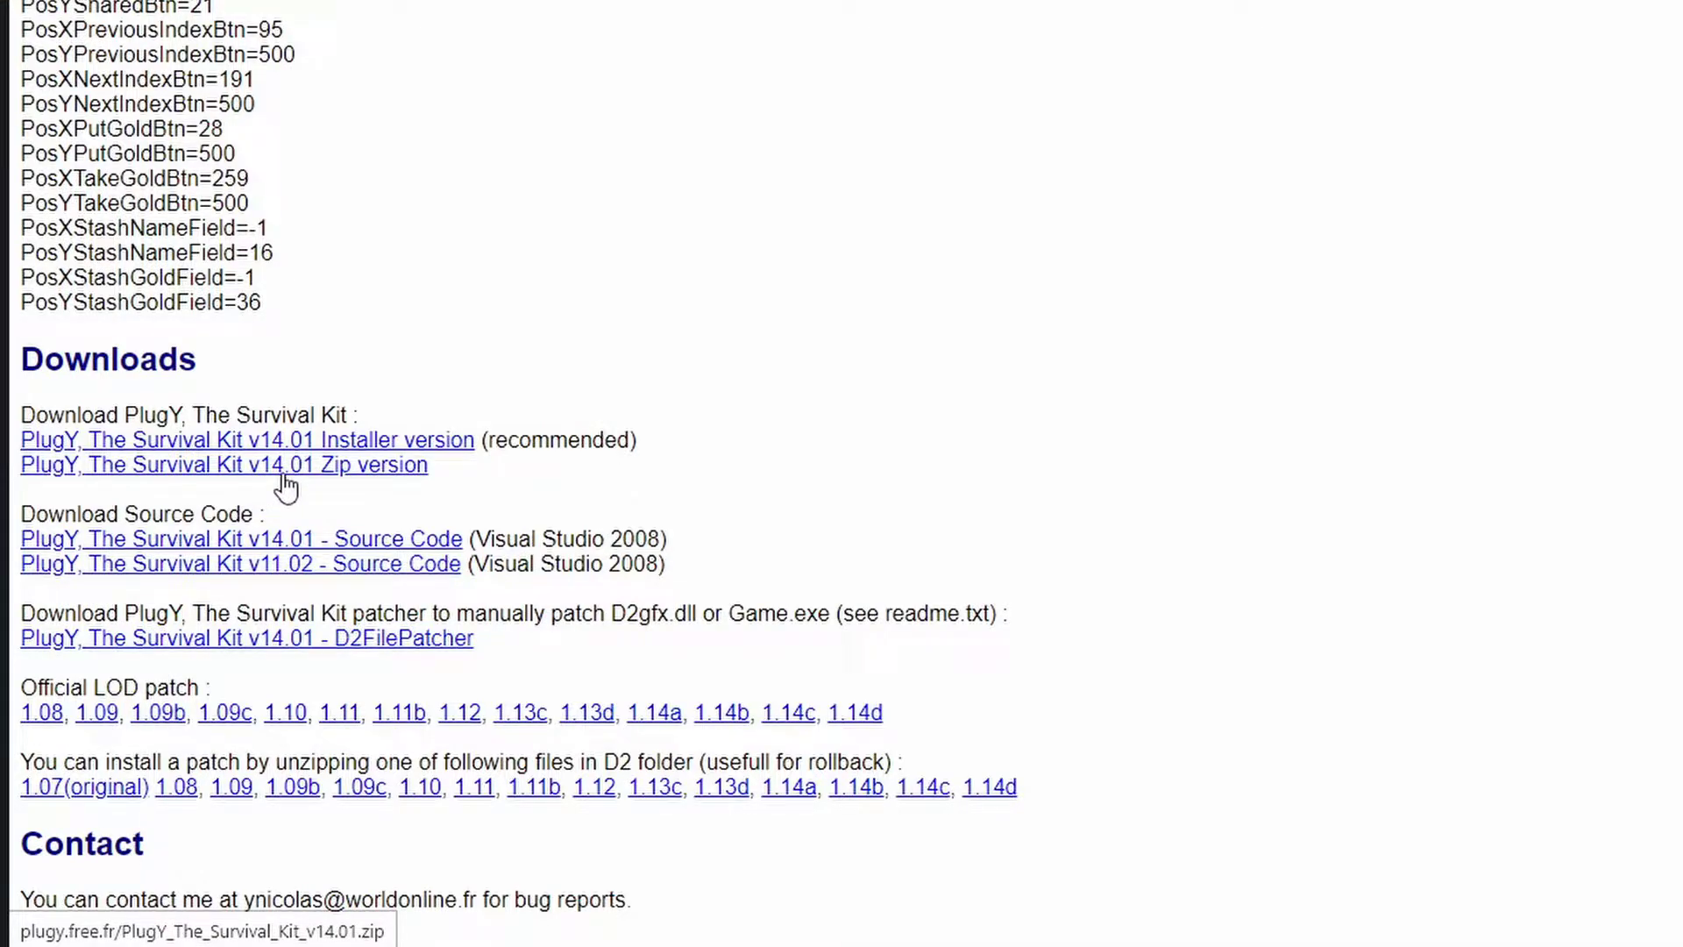
Step: Download the zip version of PlugY, The Survival Kit v14.01 from the PlugY website into the Downloads folder
click(391, 478)
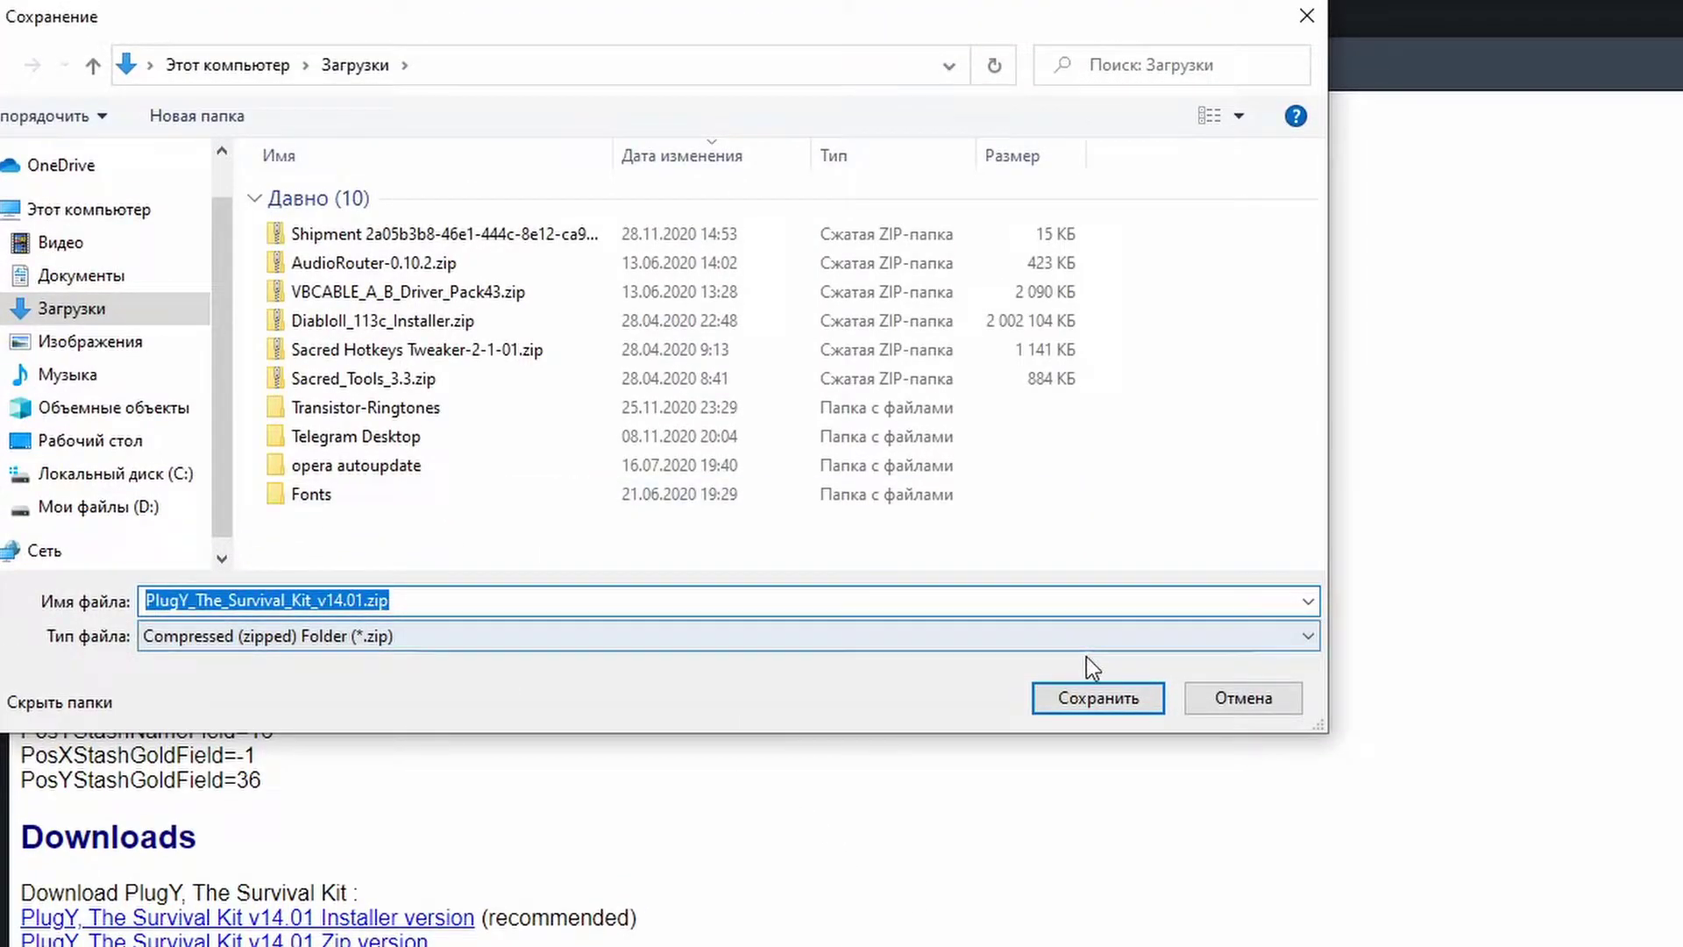
click(1087, 700)
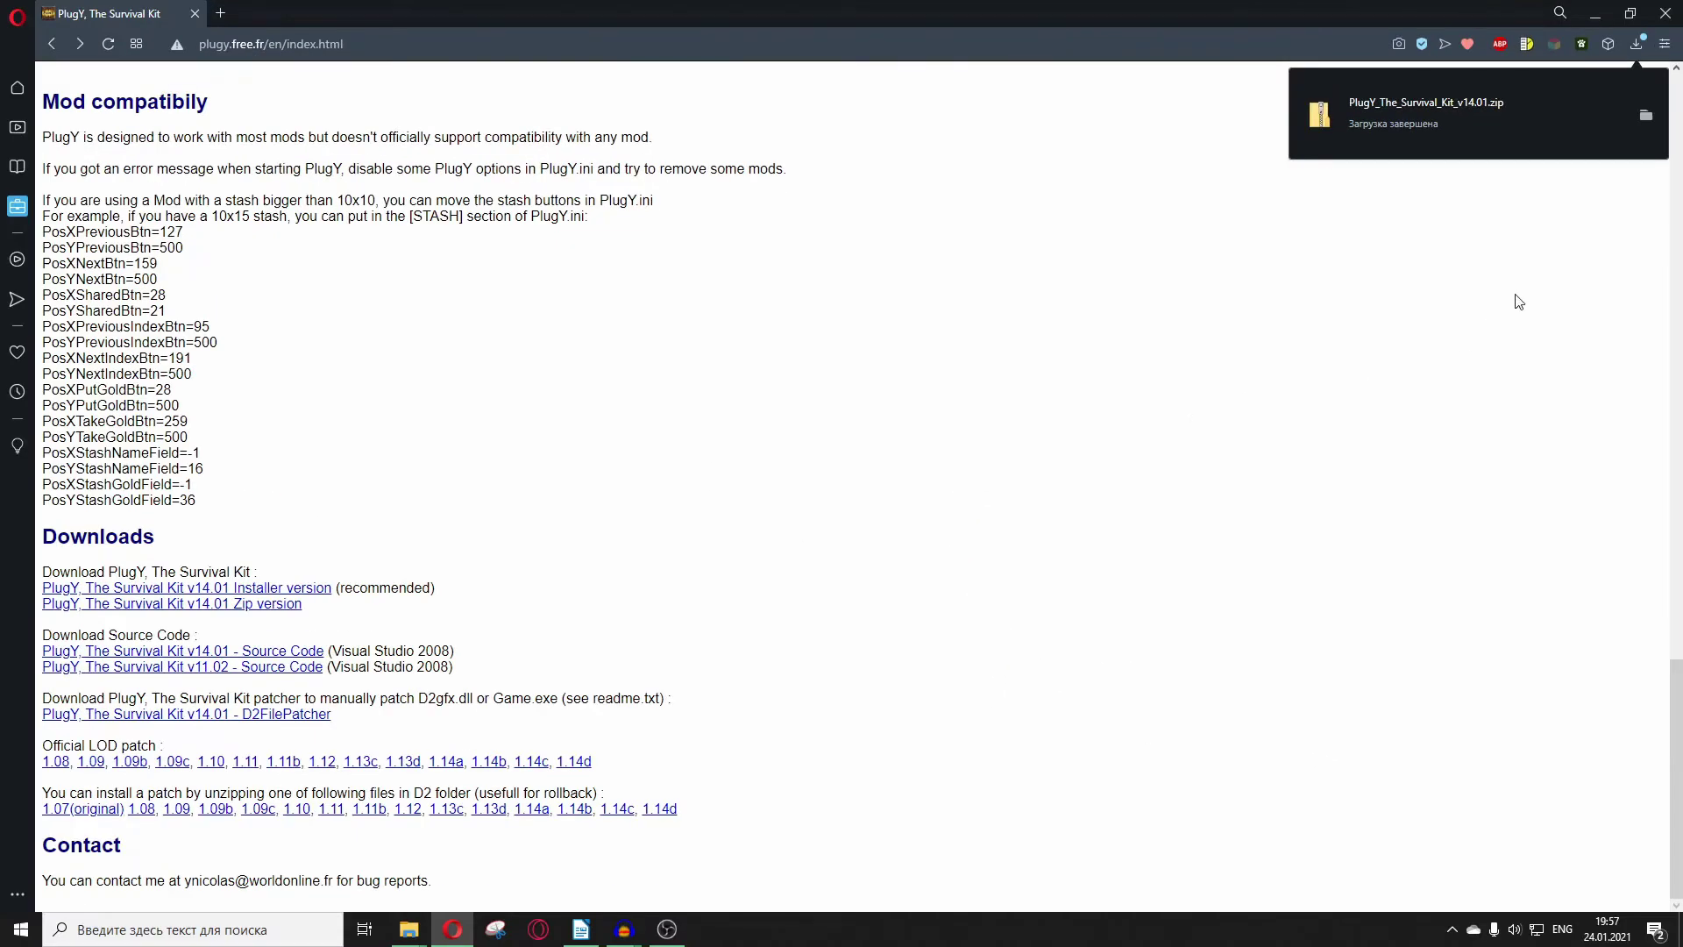
Step: Bring PlugY_The_Survival_Kit_v14.01.zip from the Downloads folder into the Diablo II game folder
mouse_move(406, 929)
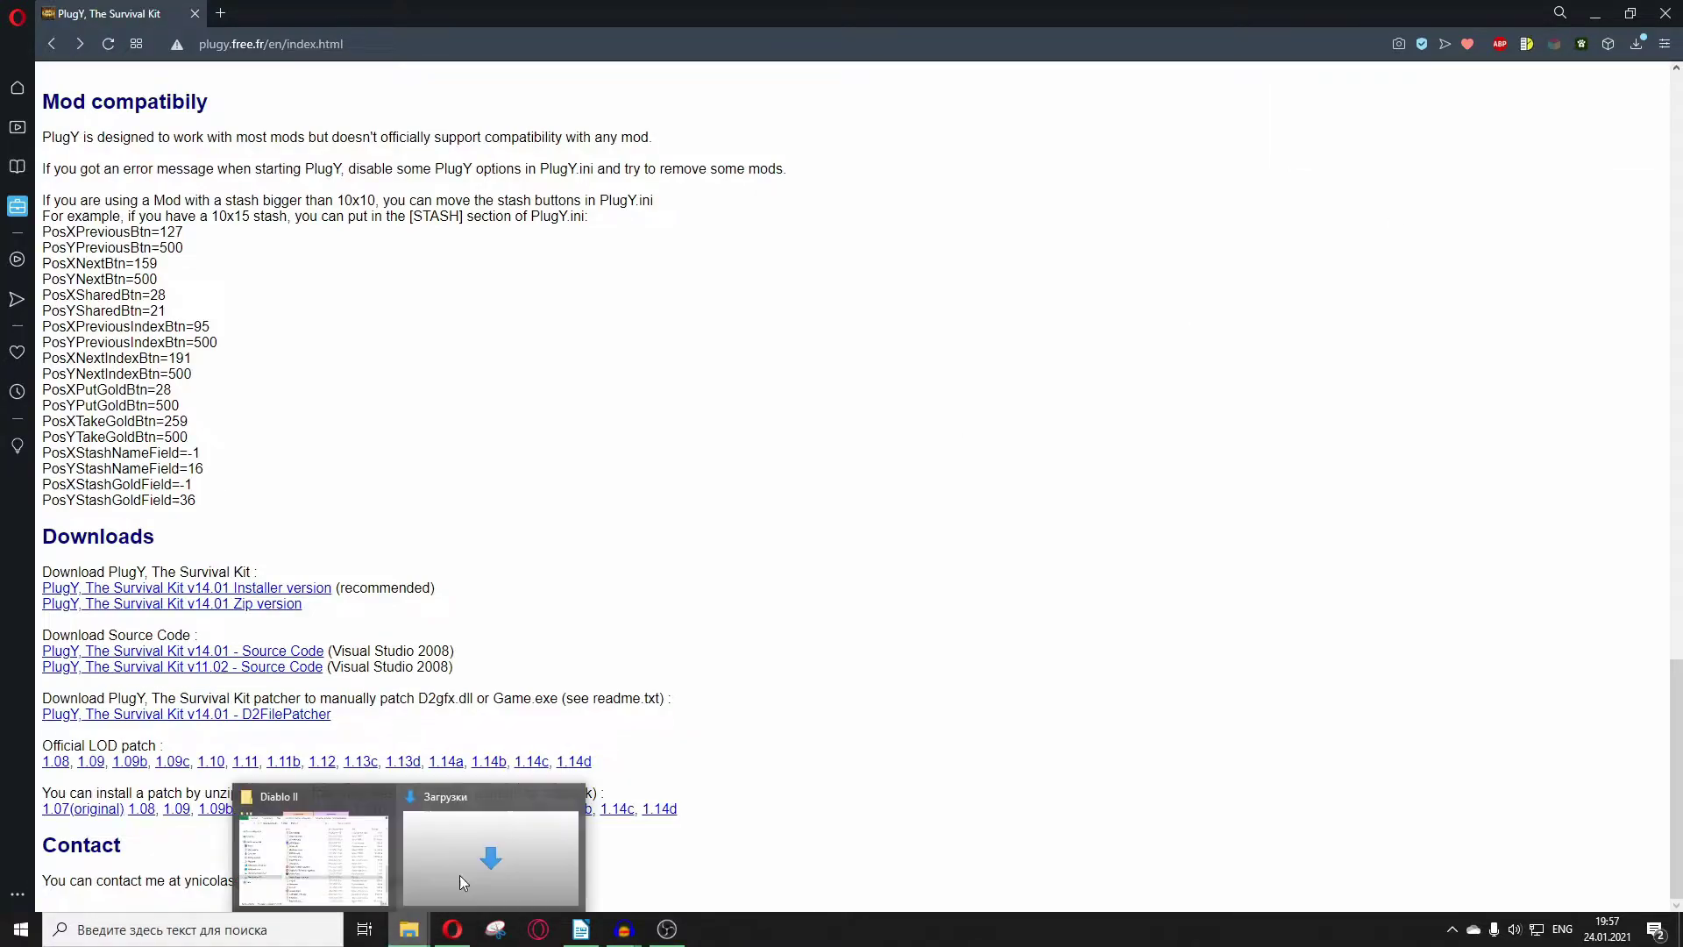
click(474, 842)
click(859, 345)
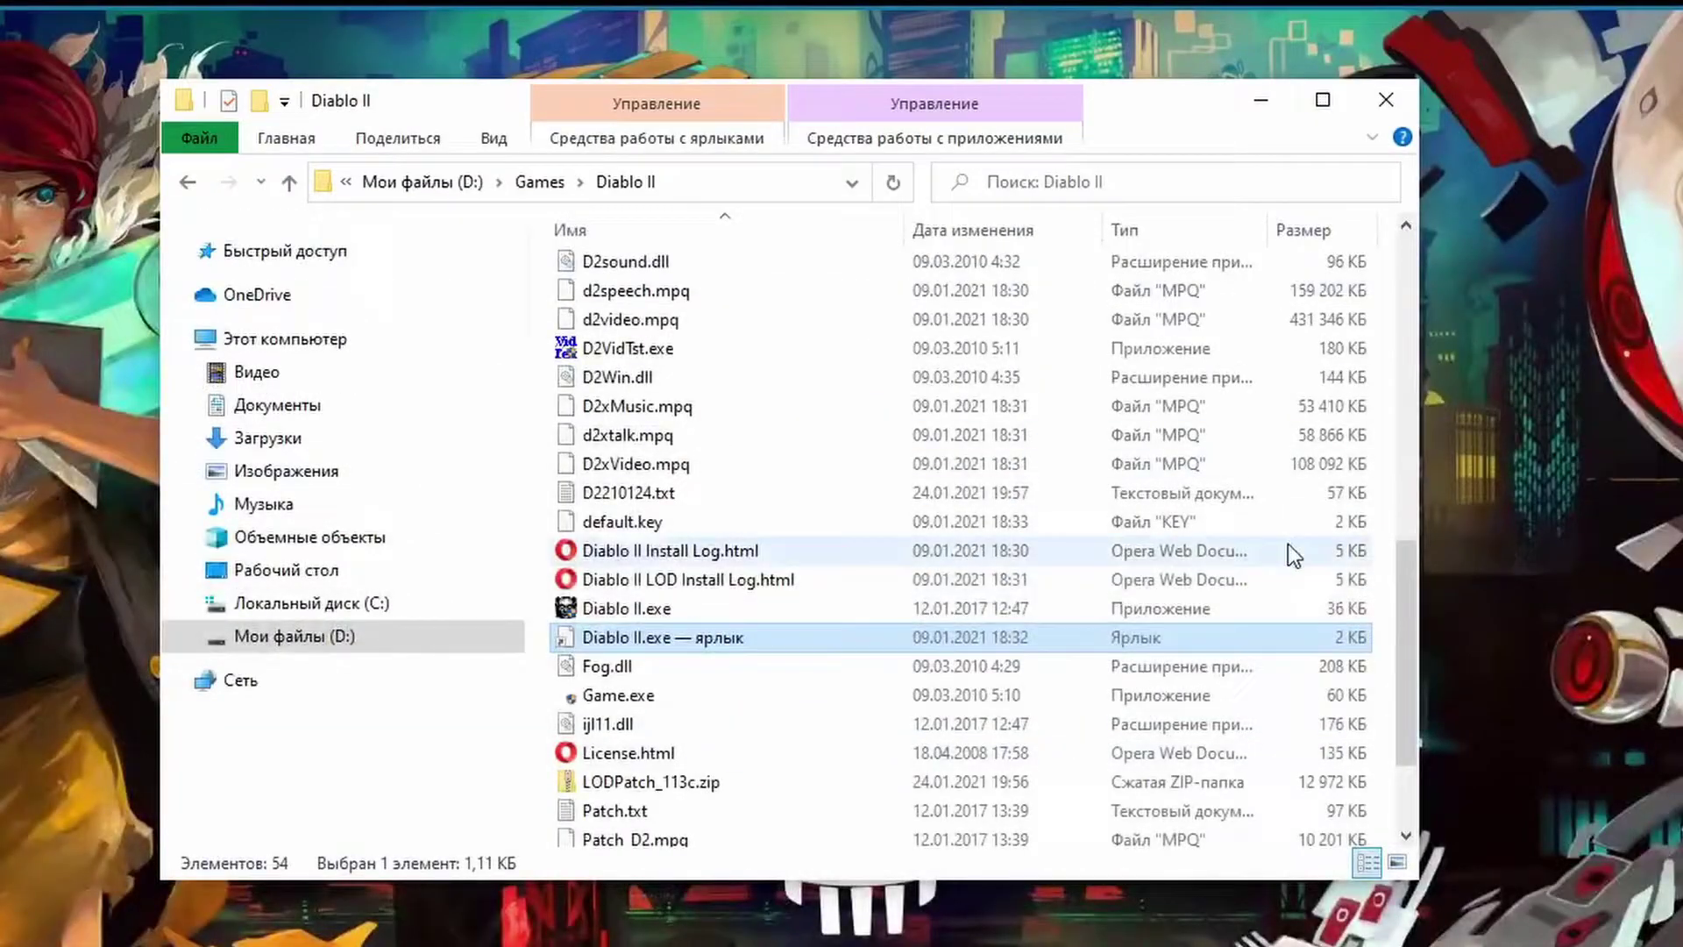
scroll(1295, 553, up, 8)
scroll(1271, 394, down, 11)
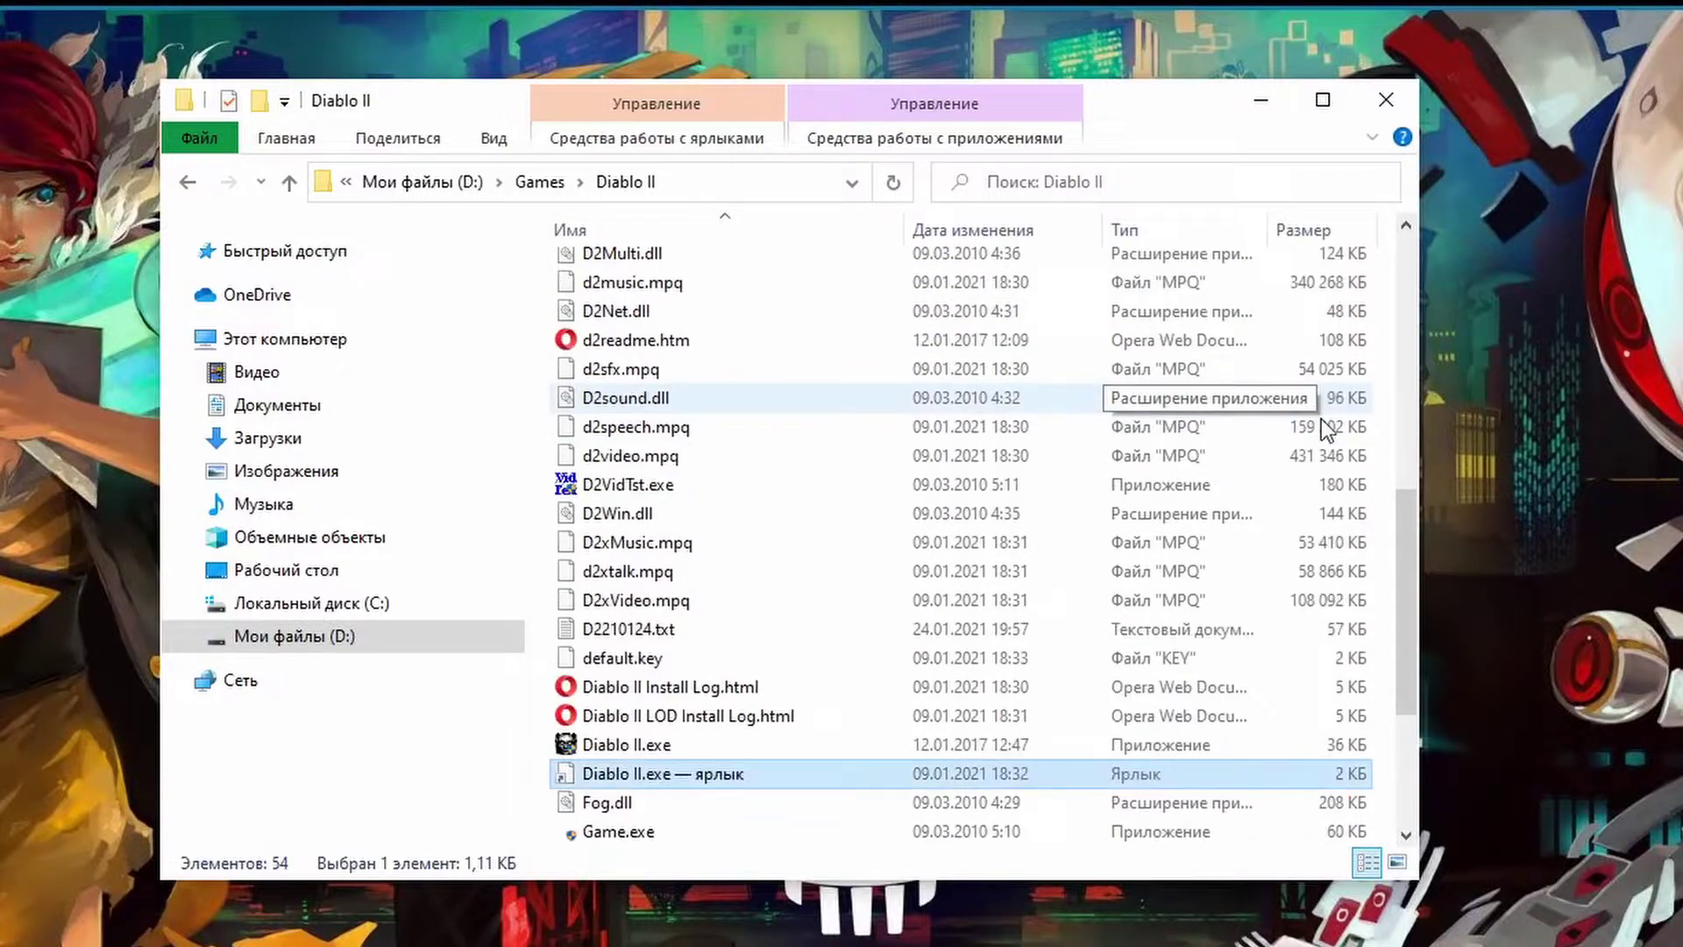
key(ctrl+v)
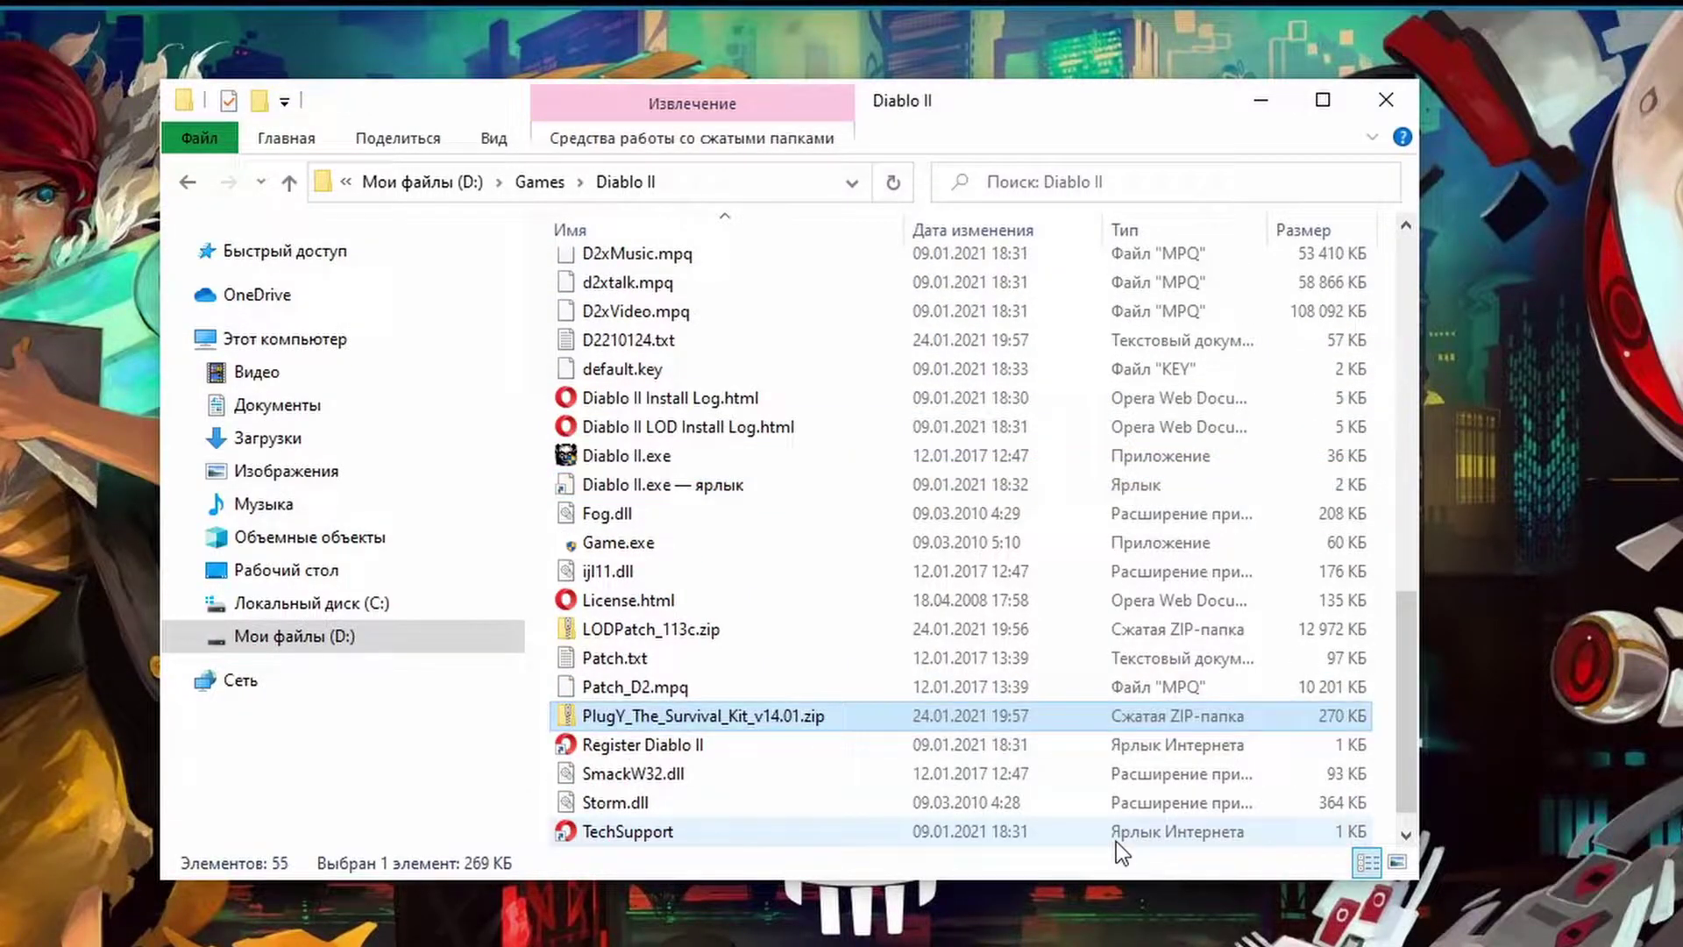
Step: Look through the contents of the PlugY zip archive and return to the Diablo II folder
double_click(633, 724)
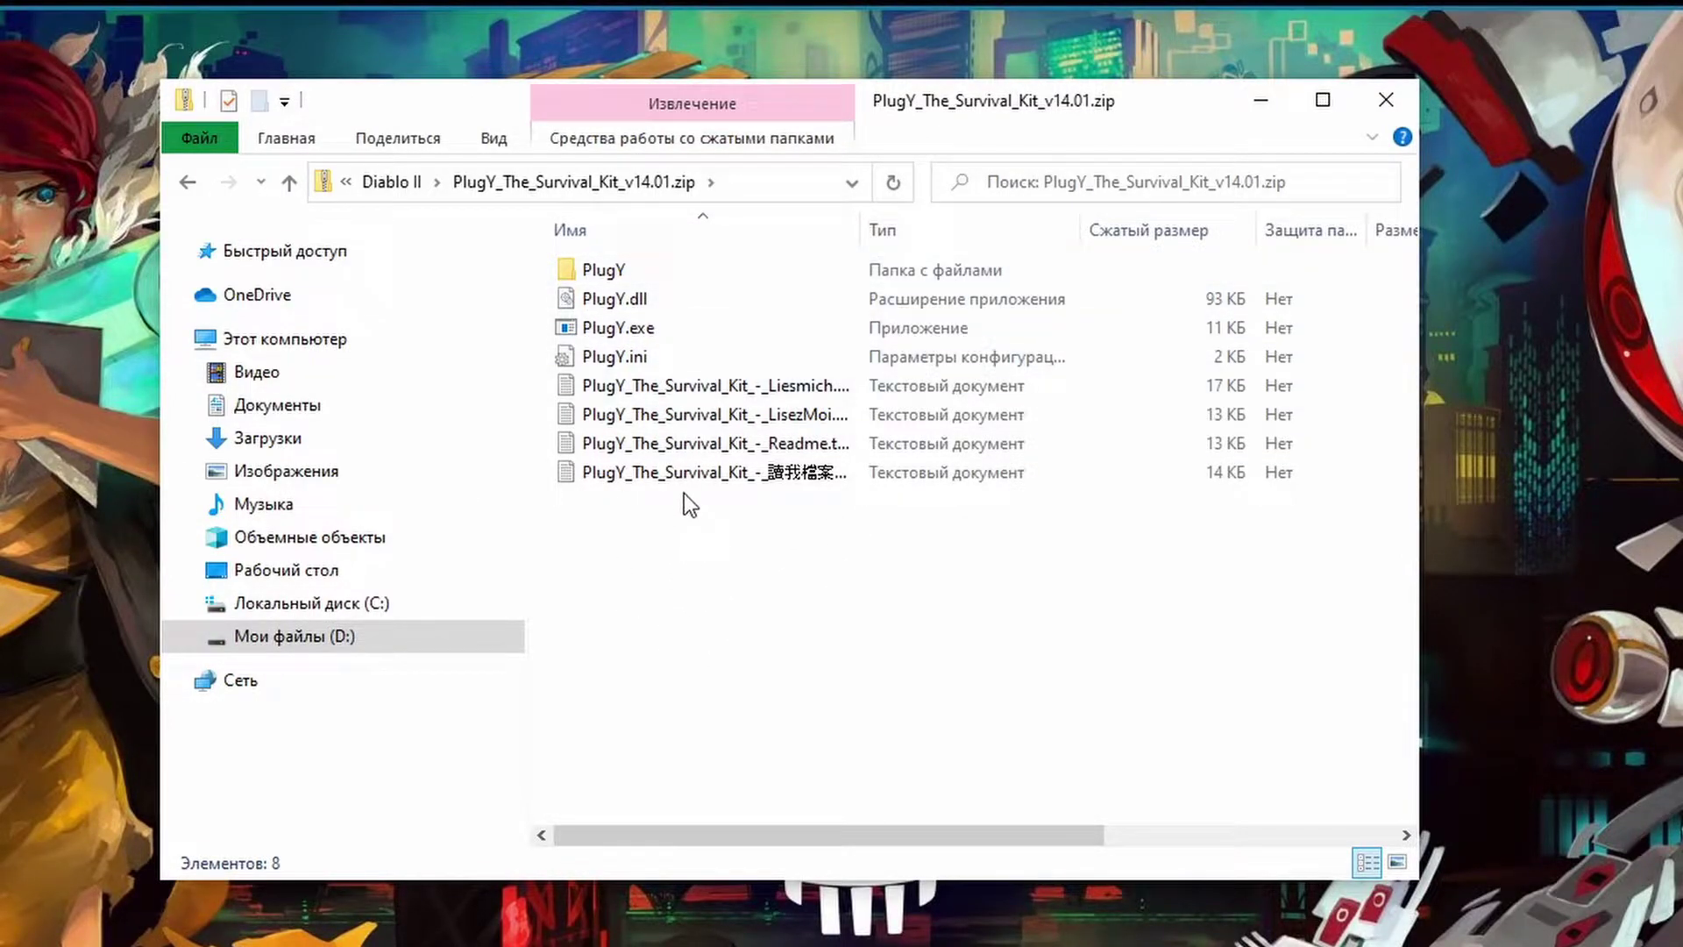
double_click(640, 277)
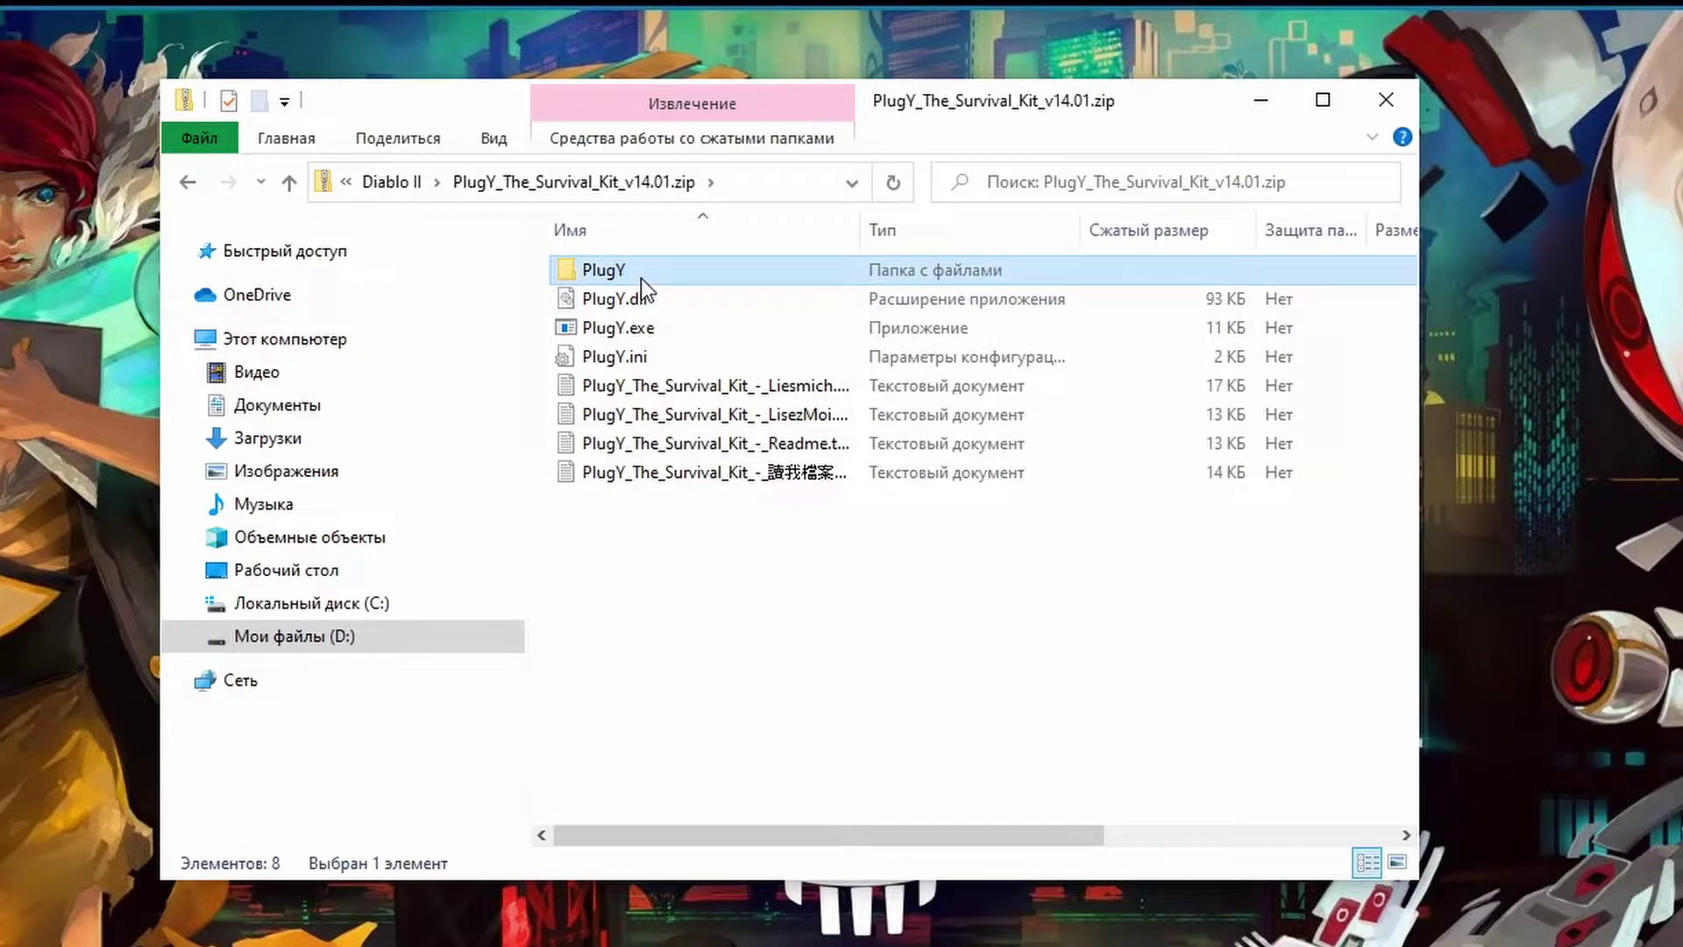
click(291, 182)
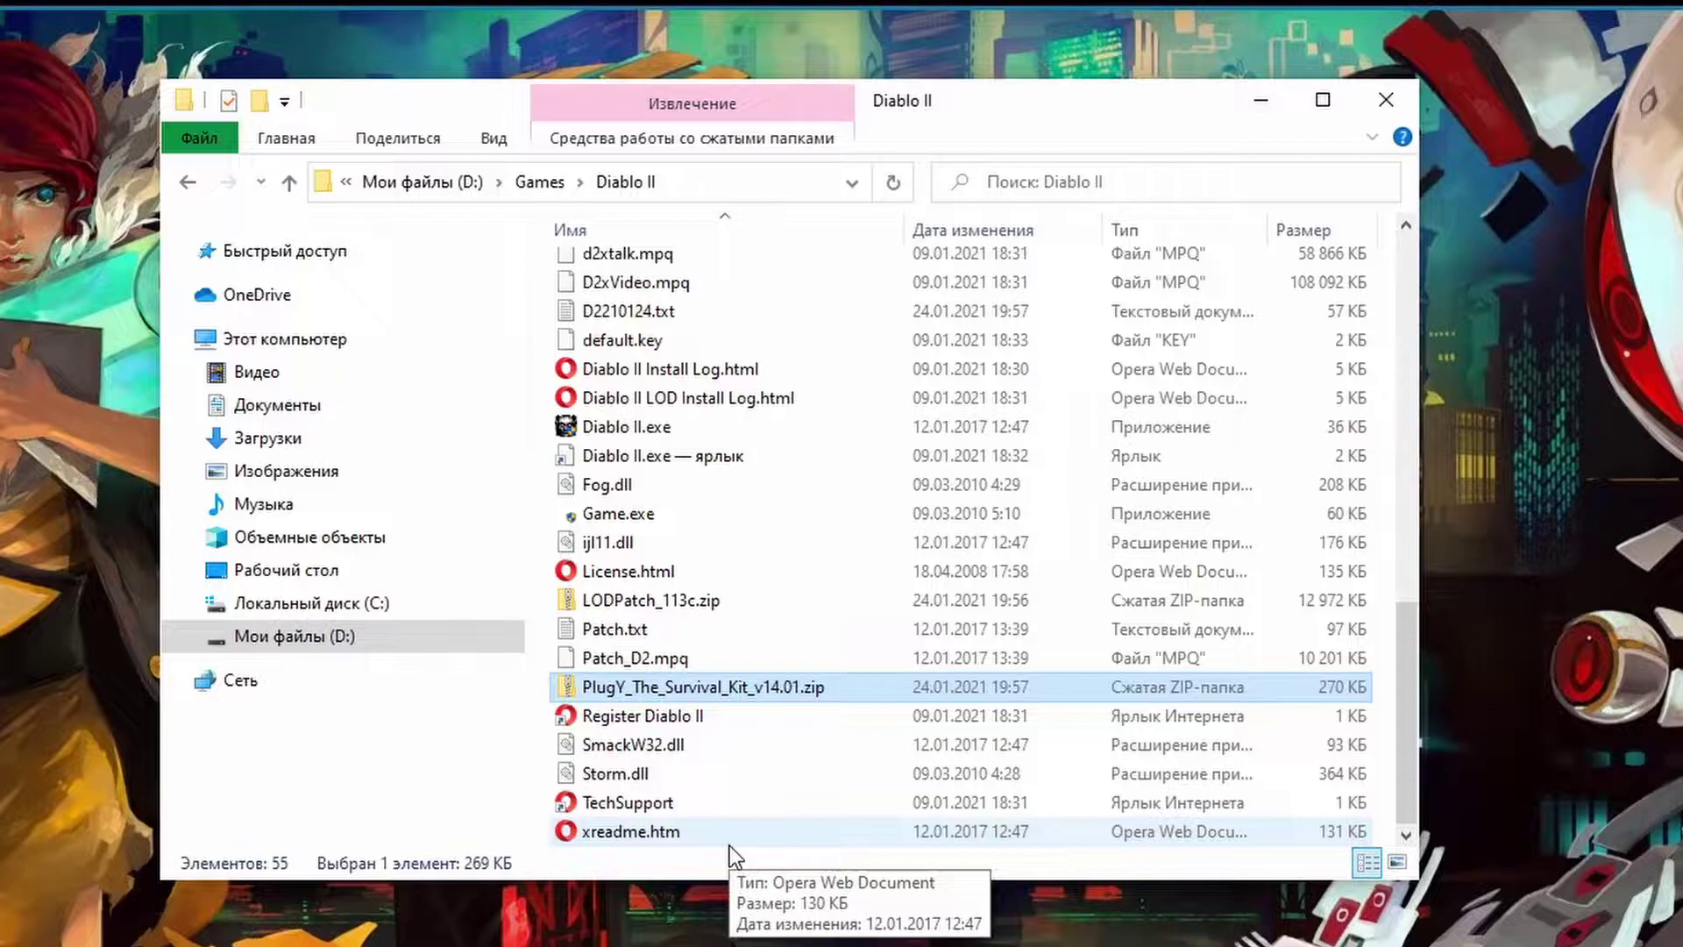
Step: Create a new folder named "Plugy Mod" inside the Diablo II folder
key(ctrl+shift+n)
text(Pl)
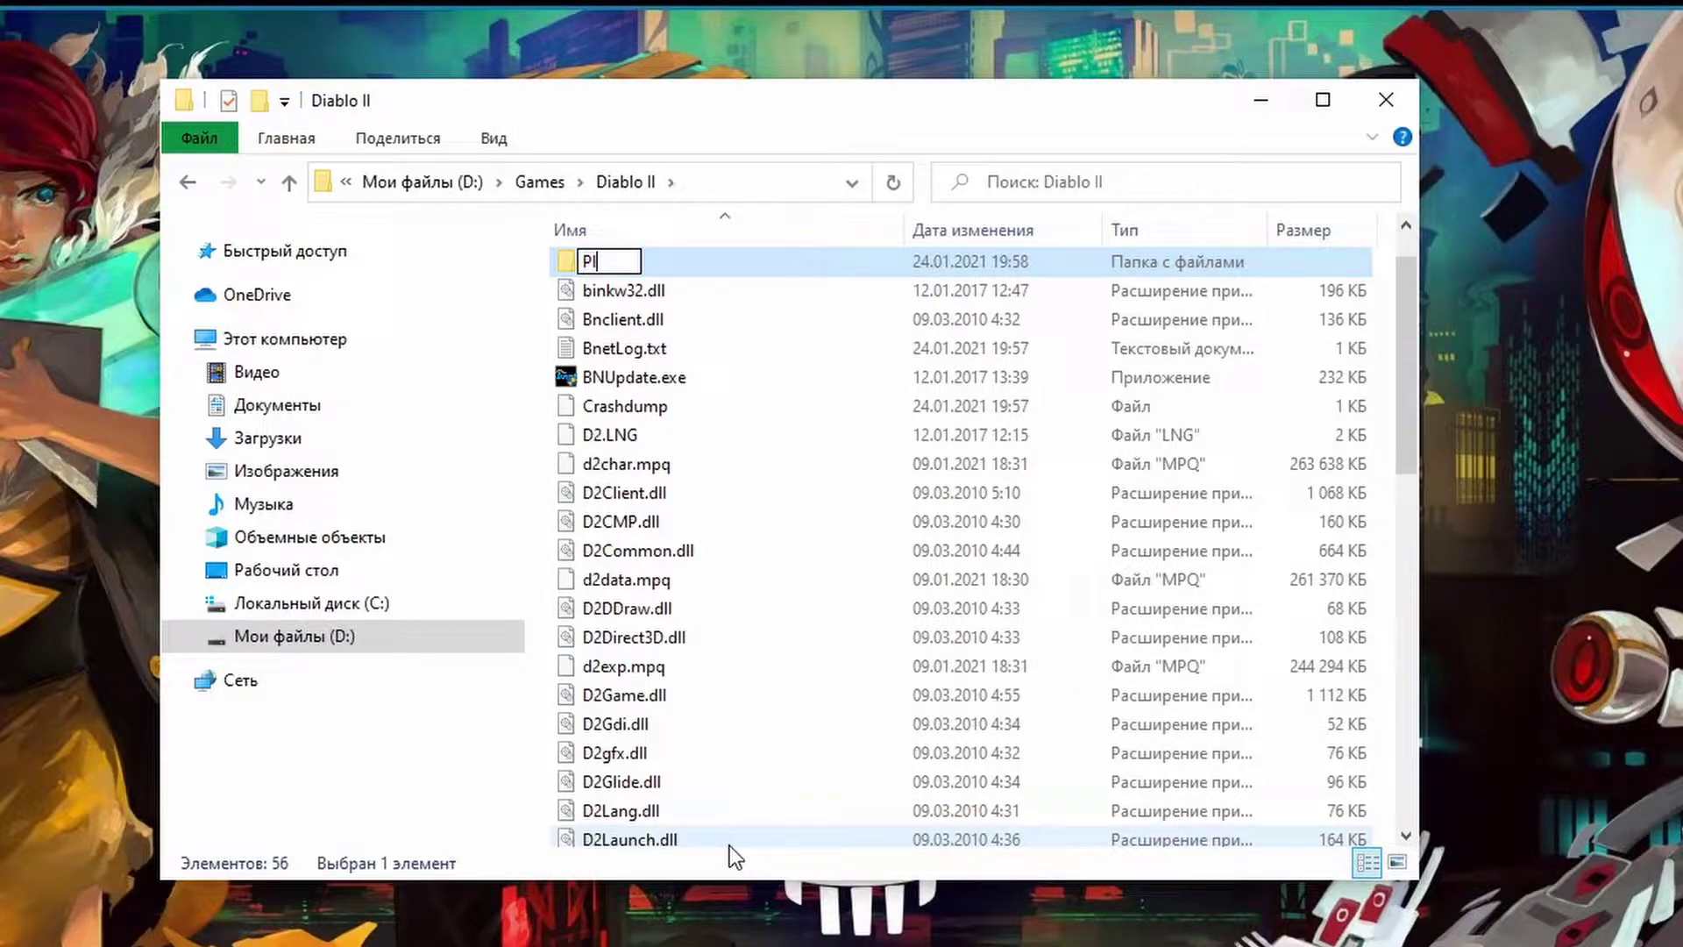
text(ugy Mod)
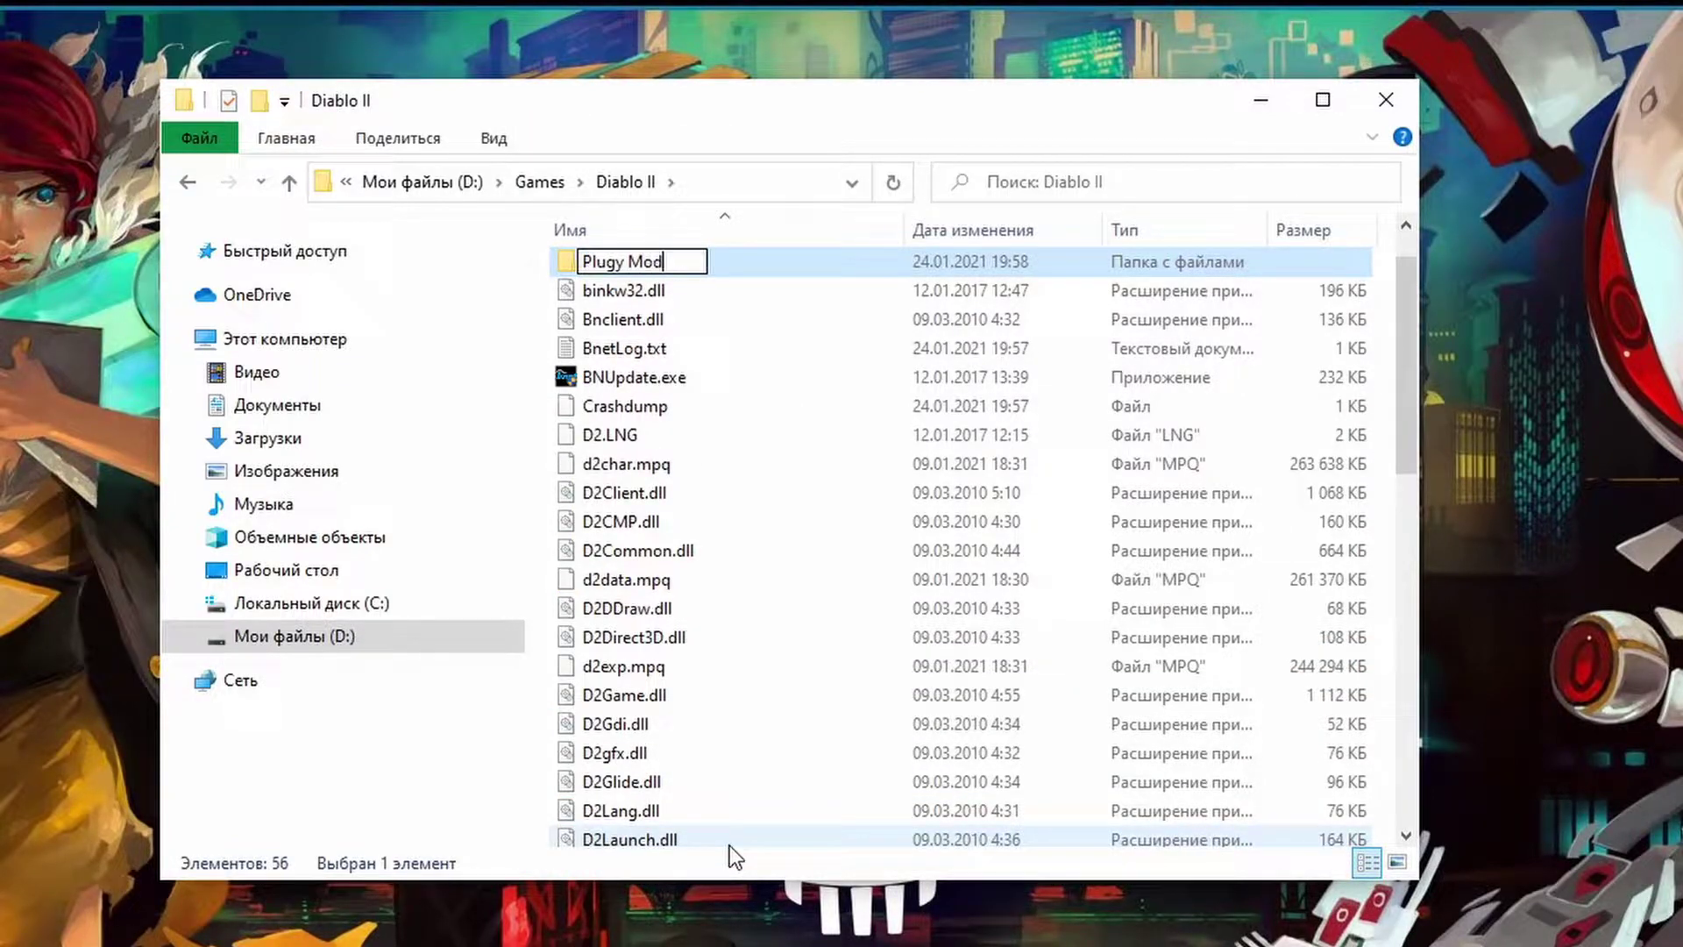
key(Return)
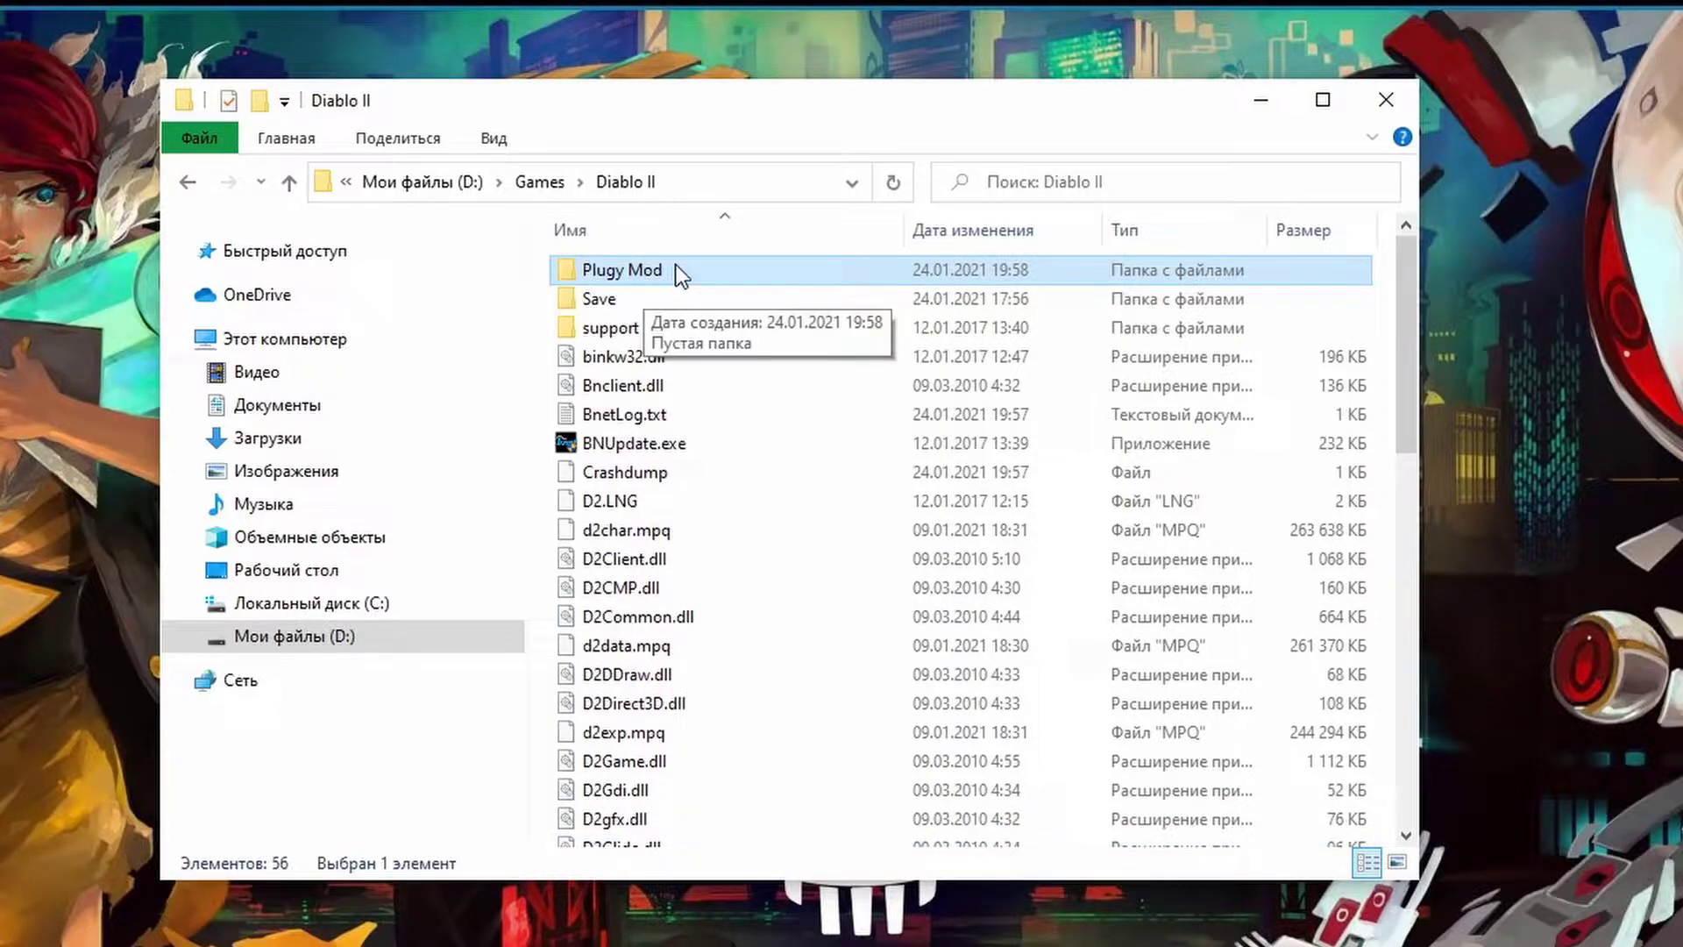
Step: Transfer PlugY_The_Survival_Kit_v14.01.zip from the Diablo II folder into its Plugy Mod subfolder
scroll(736, 428, down, 4)
scroll(745, 526, down, 7)
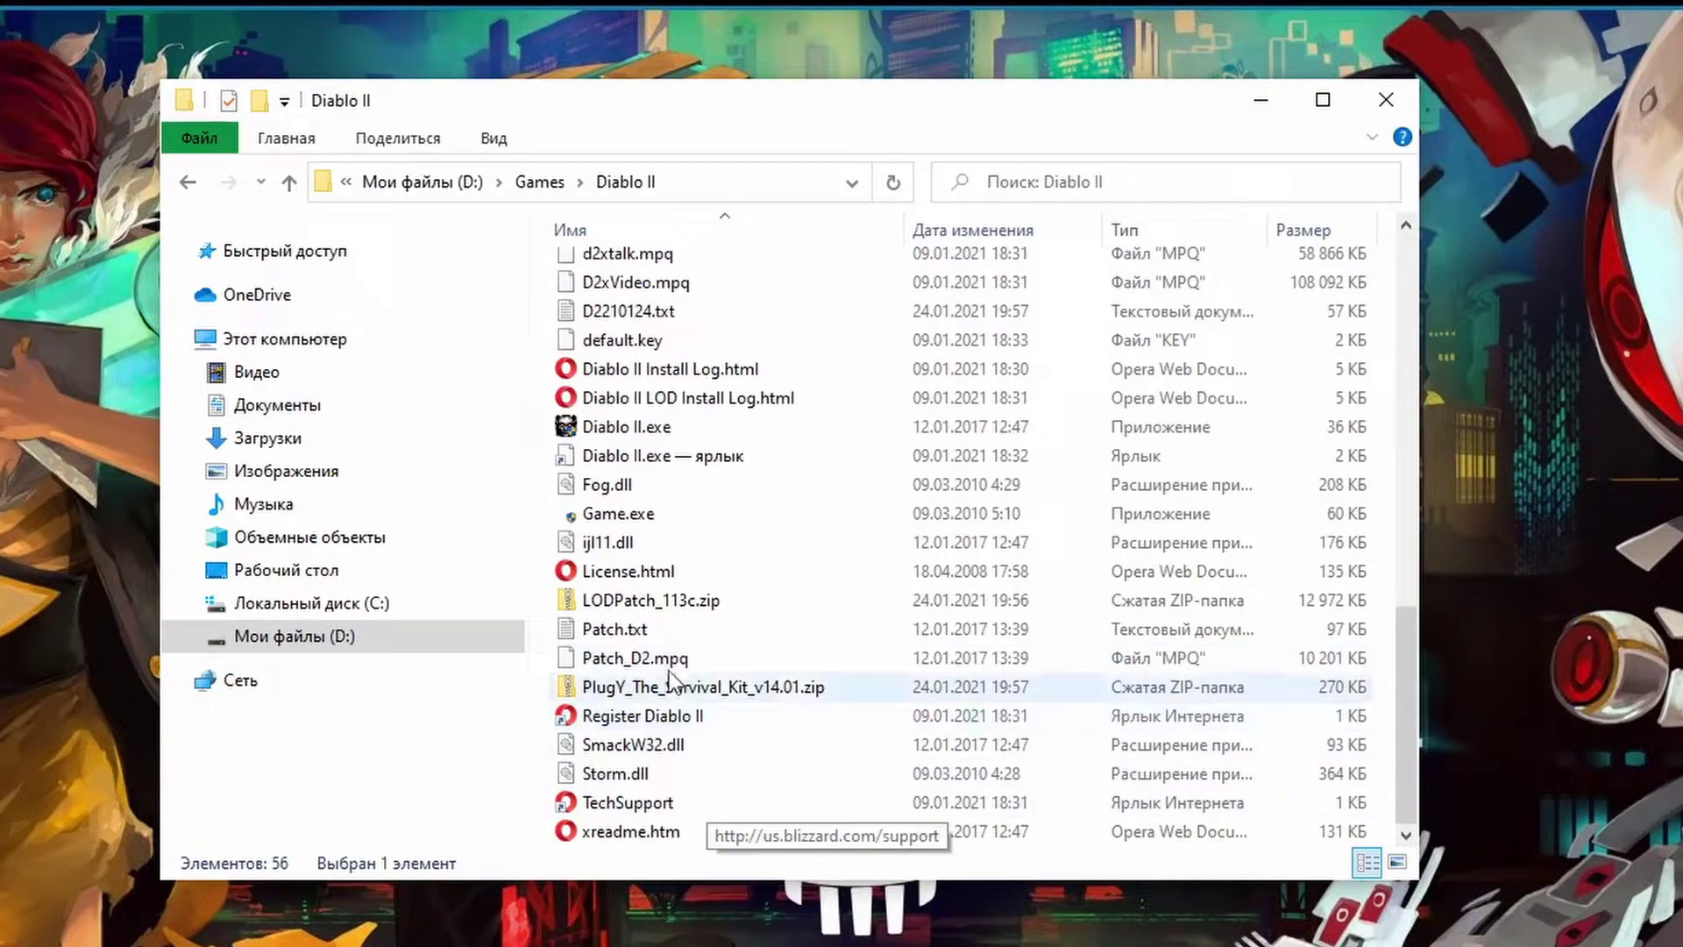
click(654, 689)
scroll(877, 583, up, 12)
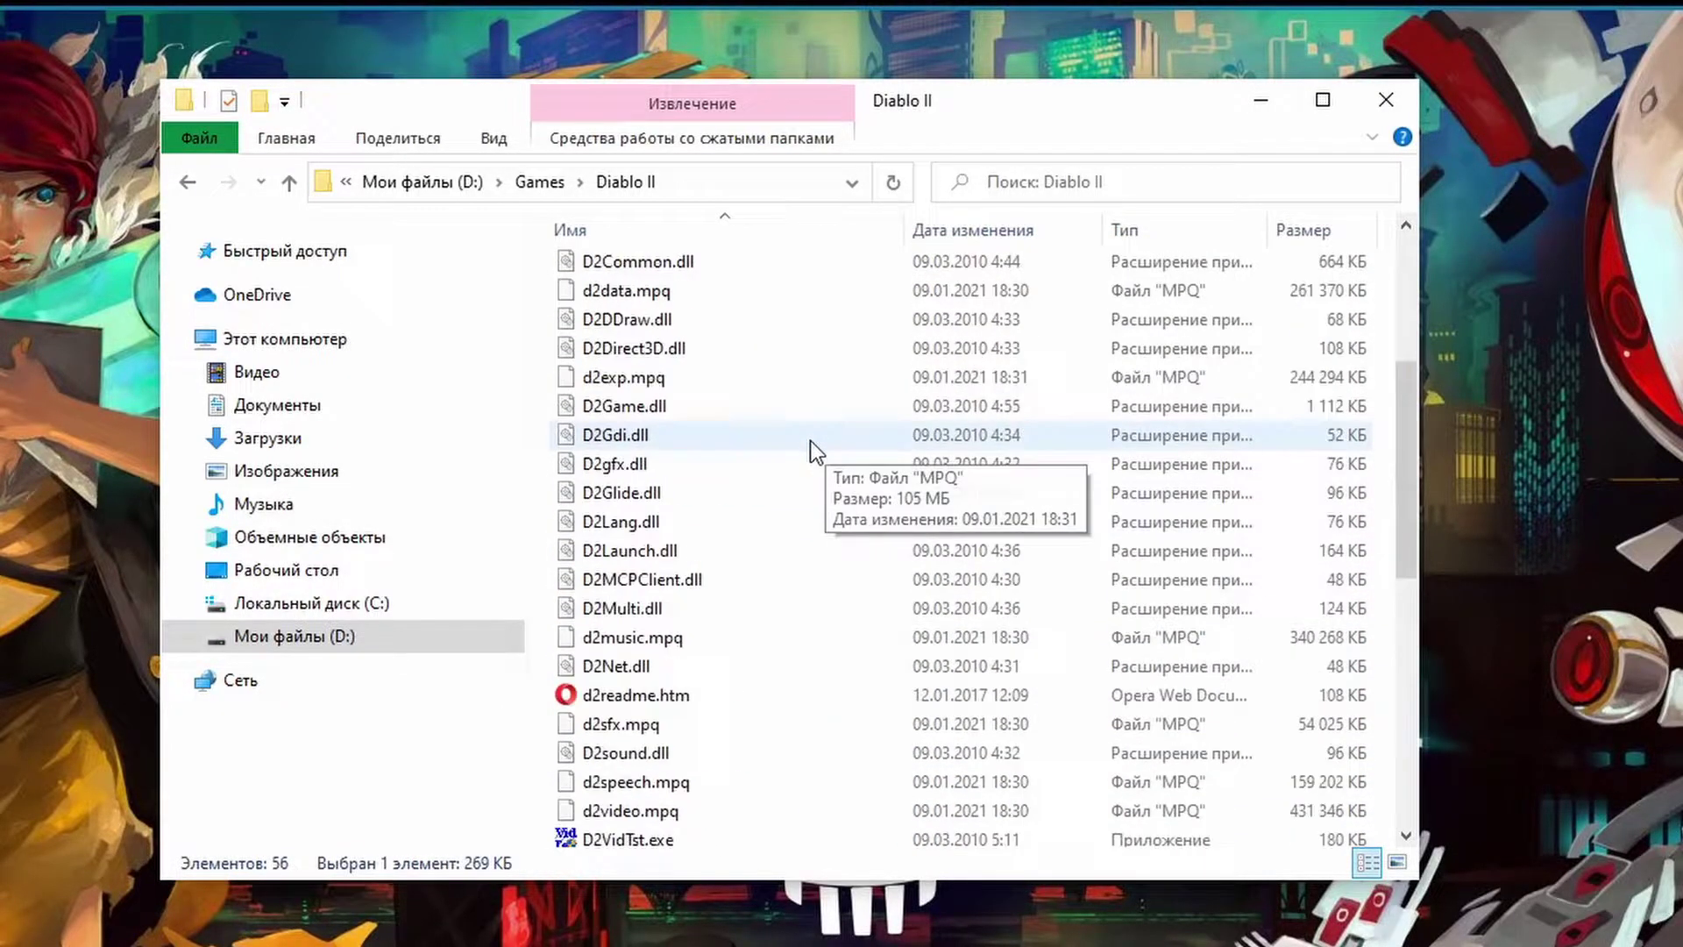
double_click(690, 277)
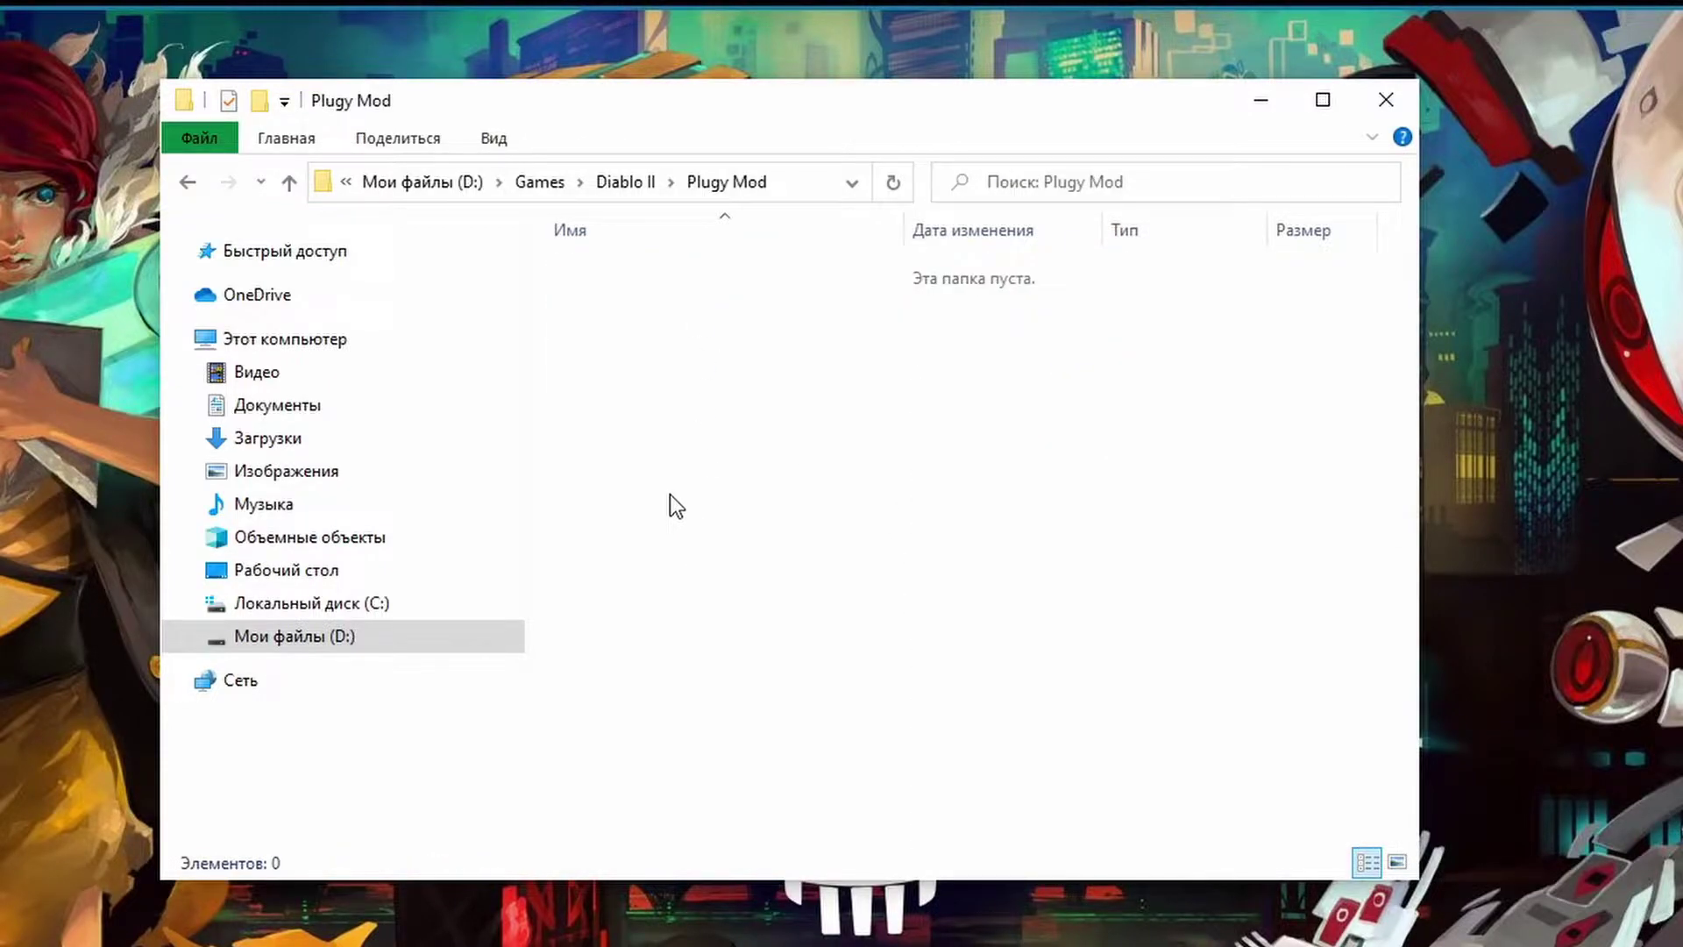
key(ctrl+v)
Step: Extract PlugY_The_Survival_Kit_v14.01.zip directly into the Plugy Mod folder with 7-Zip
click(727, 298)
click(727, 280)
right_click(728, 281)
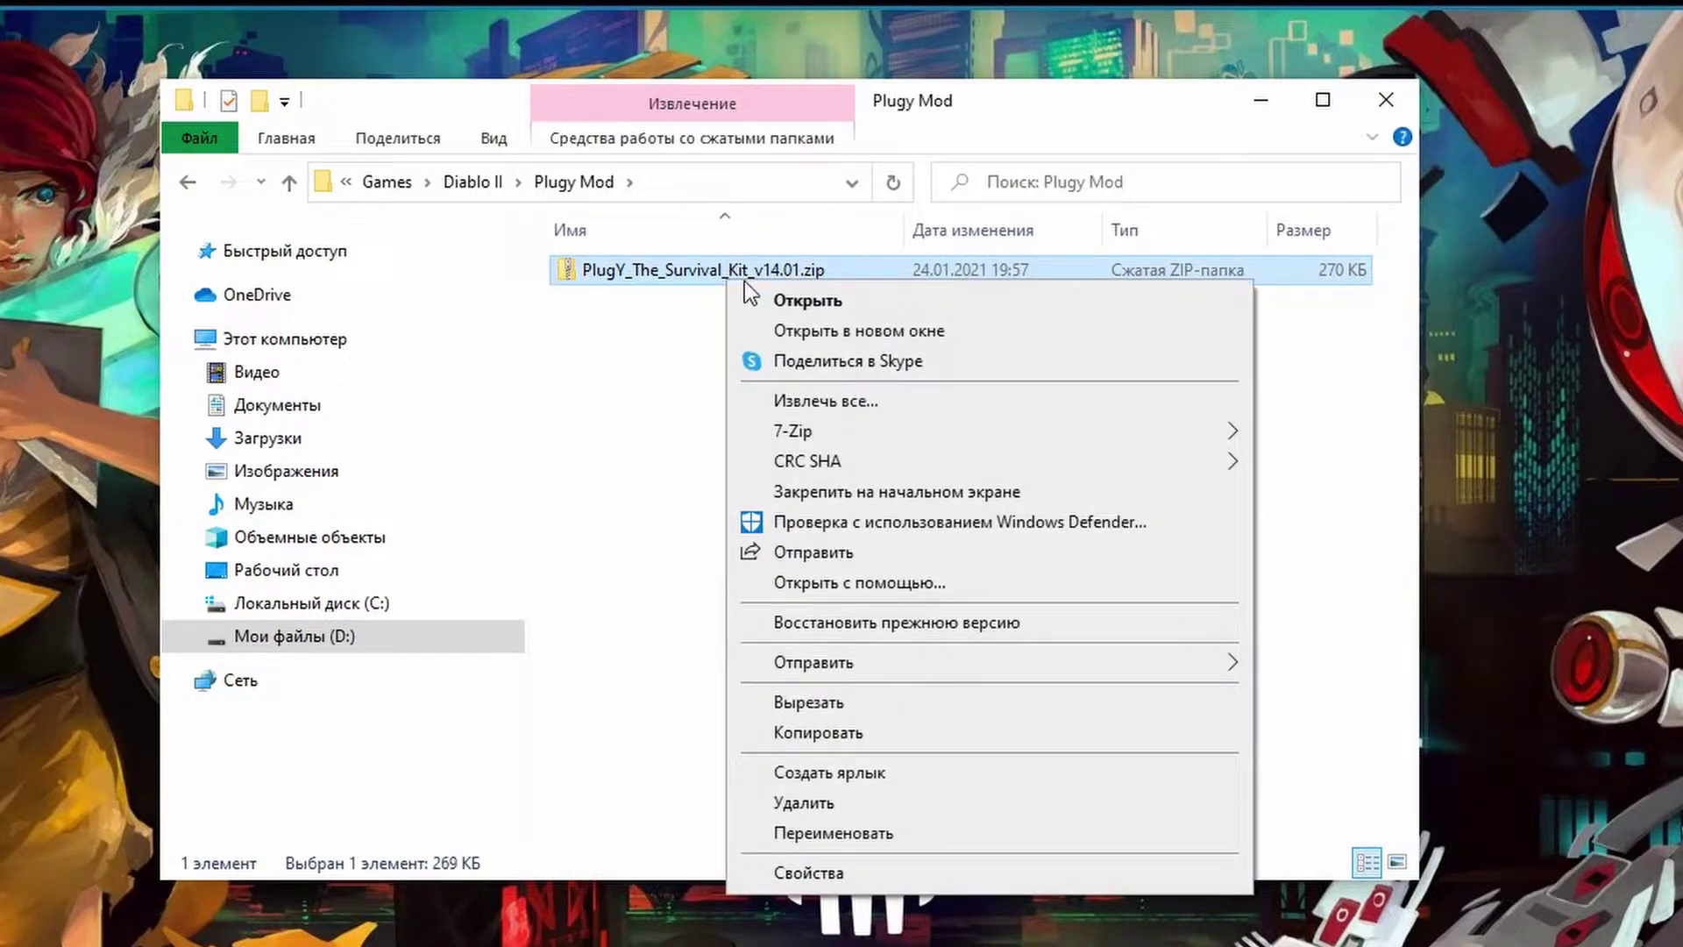
mouse_move(1045, 434)
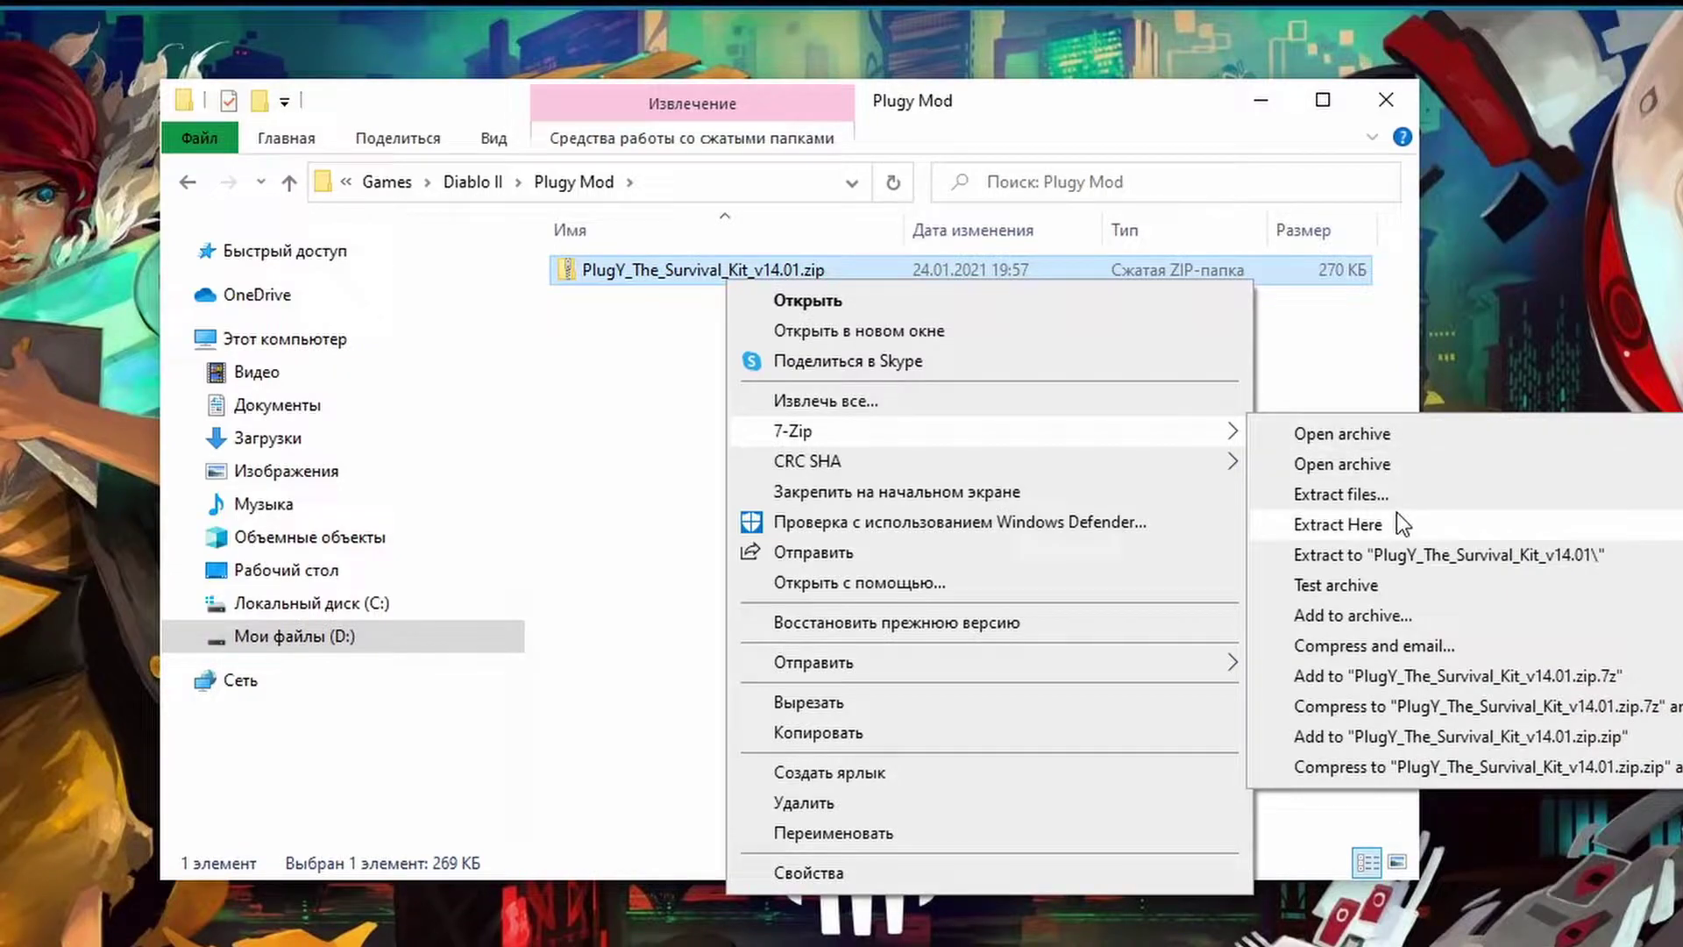
click(1360, 524)
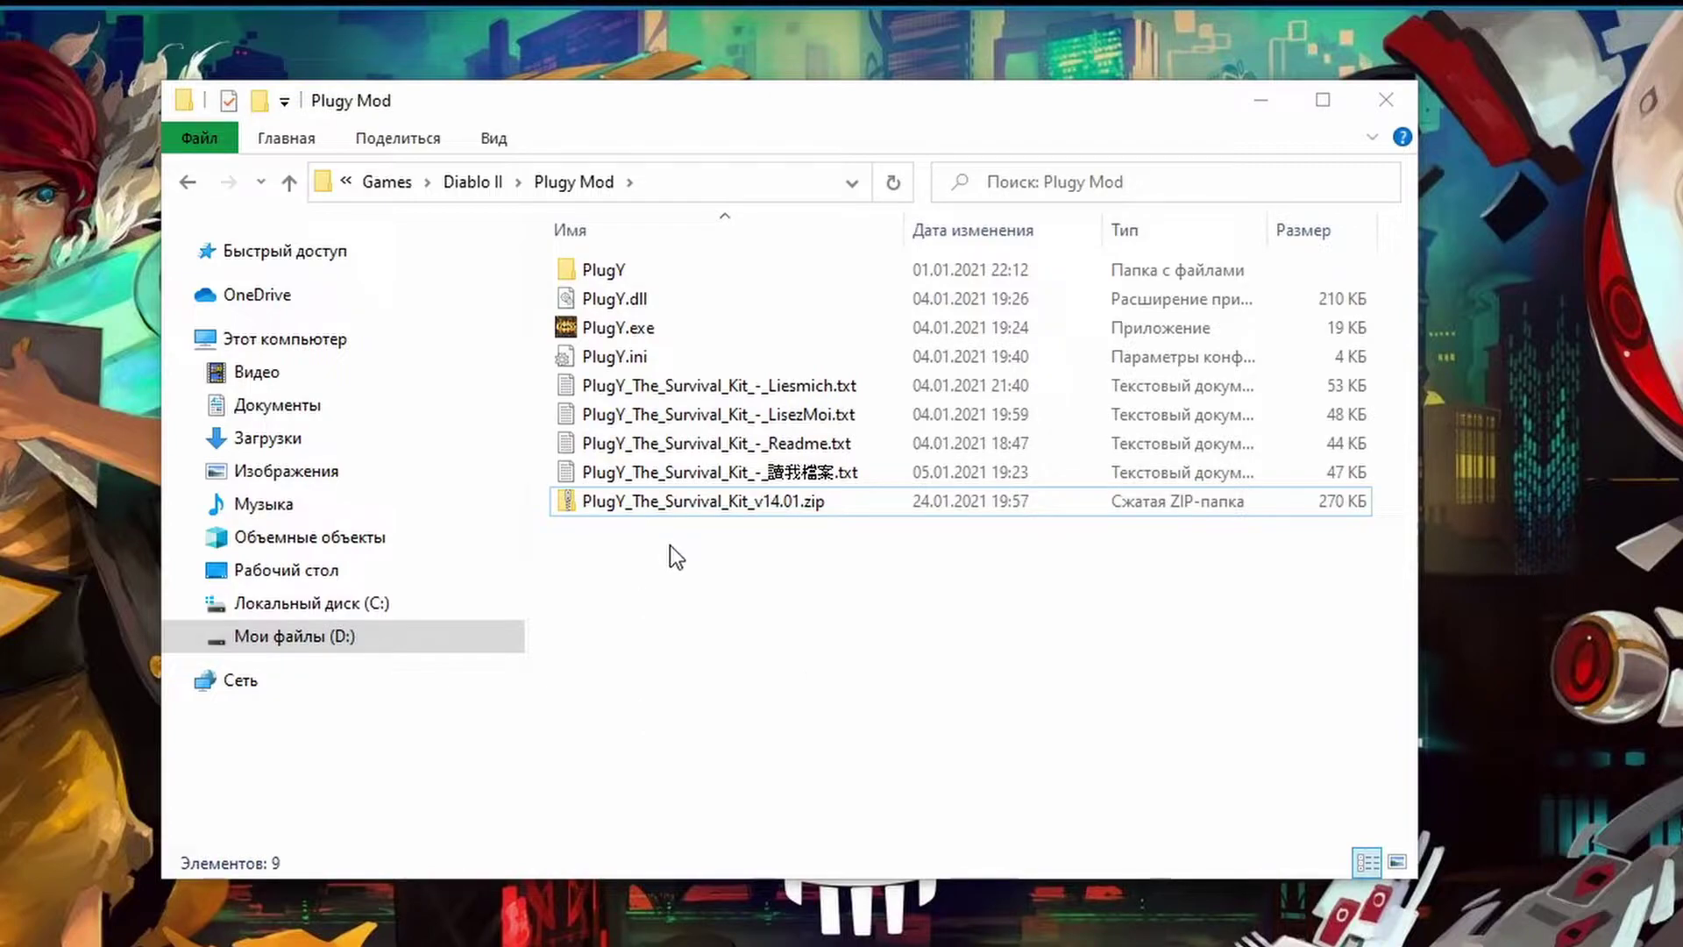
click(735, 500)
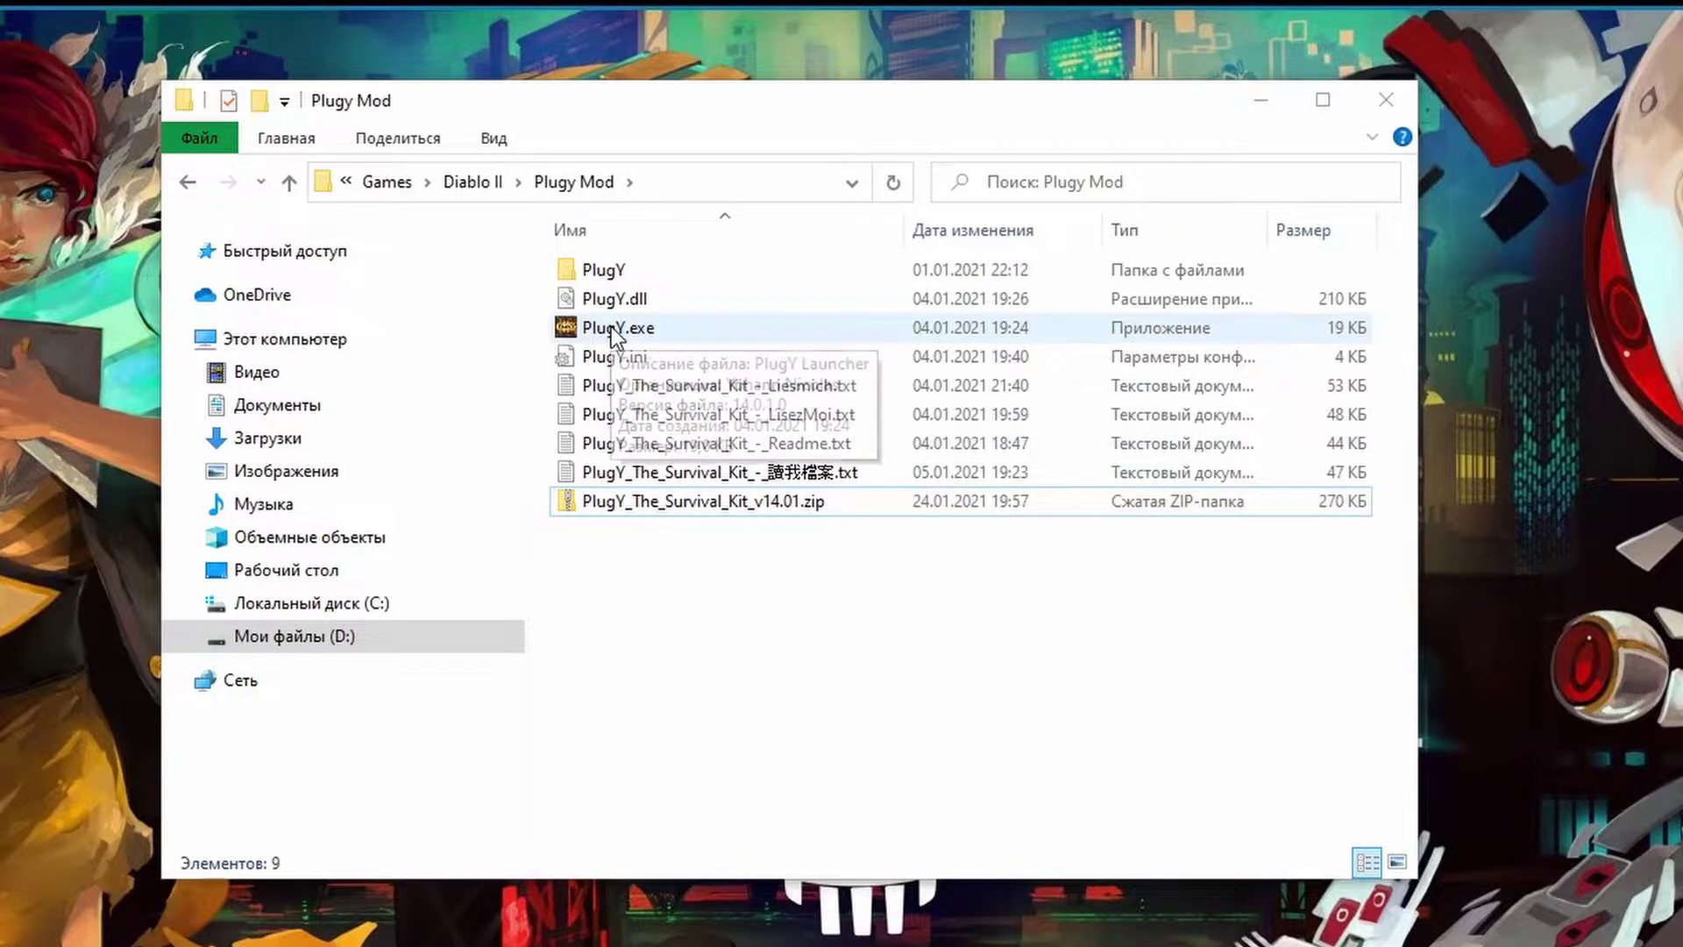
Step: Create a shortcut to PlugY.exe within the Plugy Mod folder
click(638, 327)
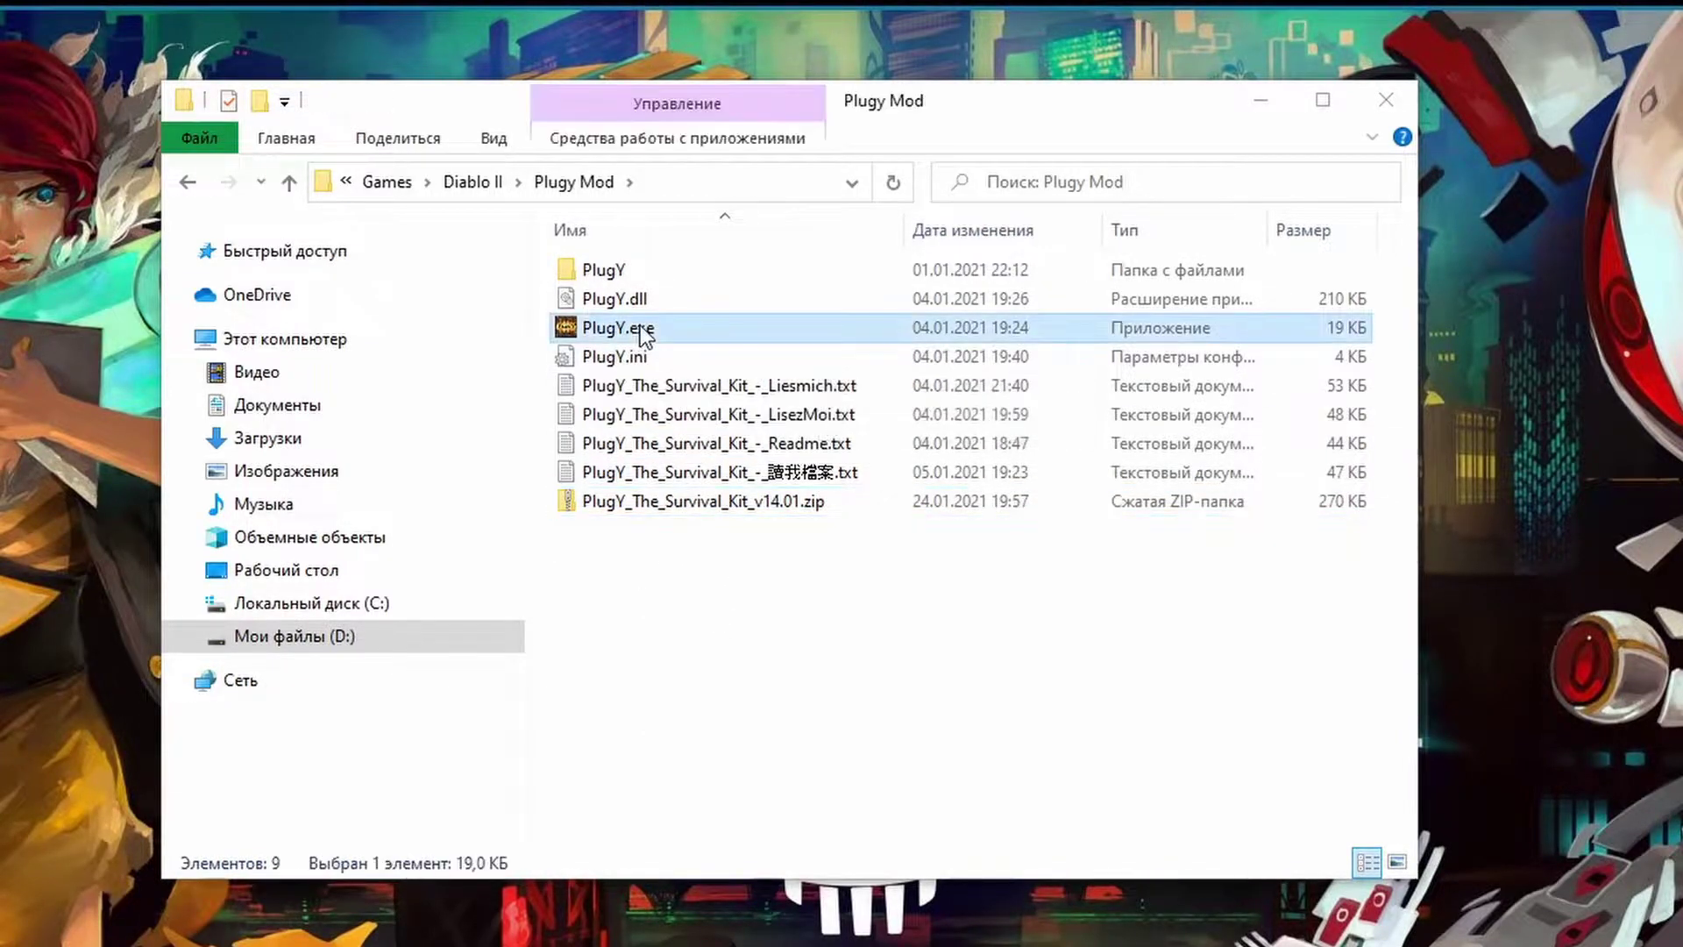
right_click(640, 325)
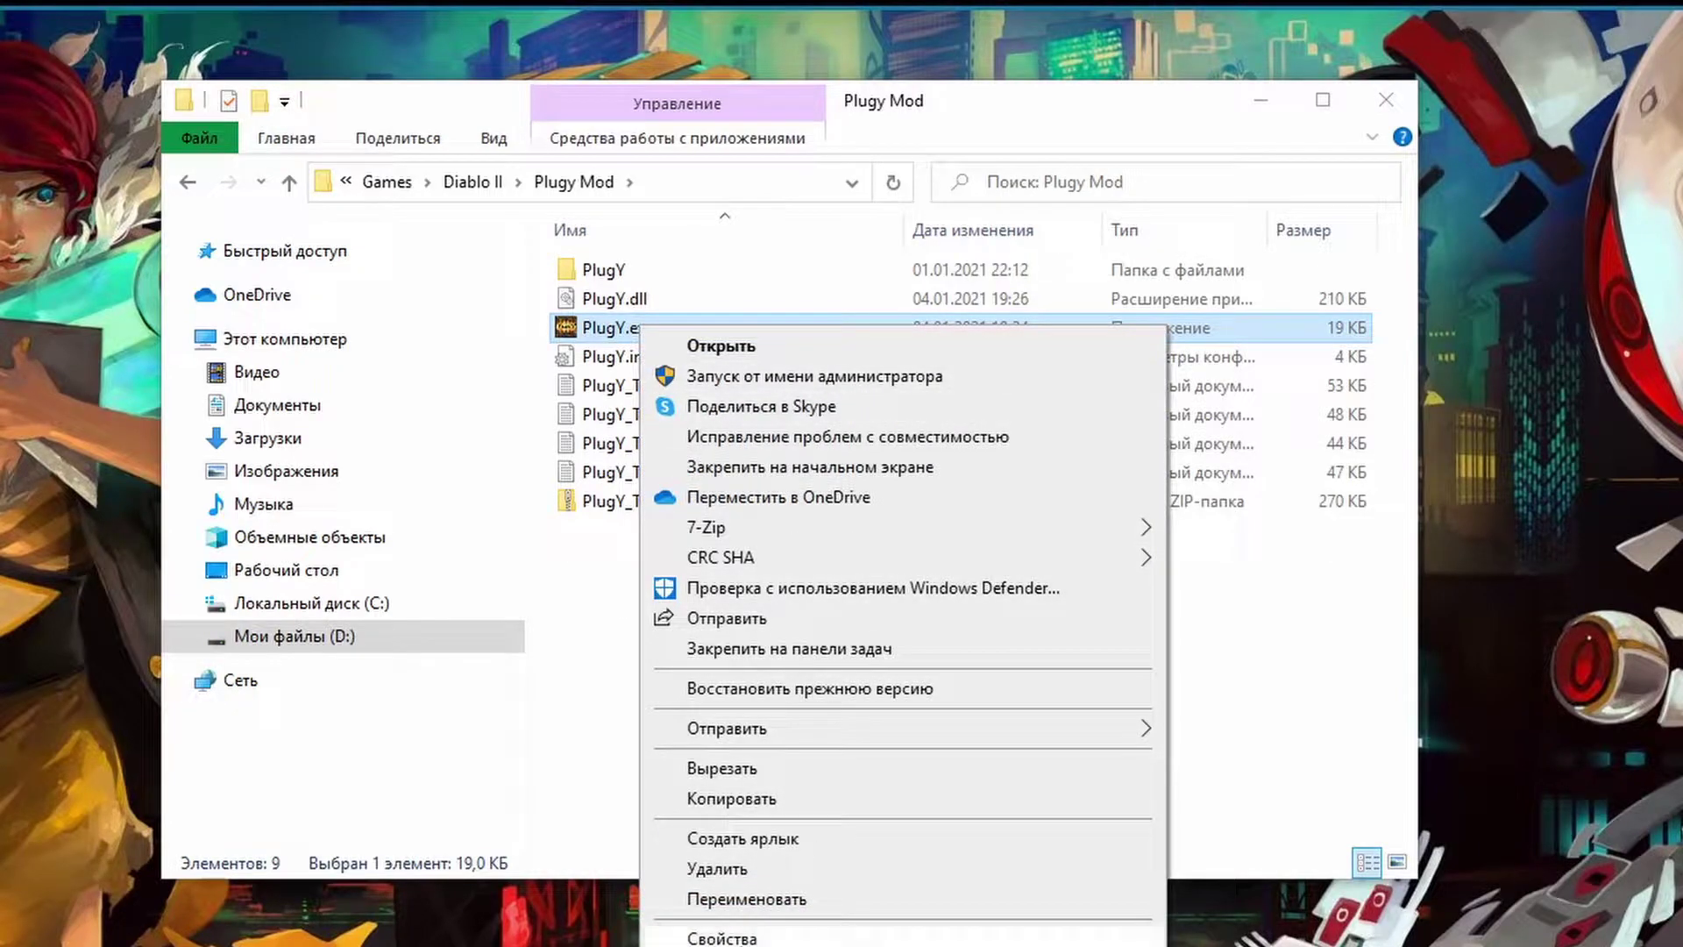
click(792, 835)
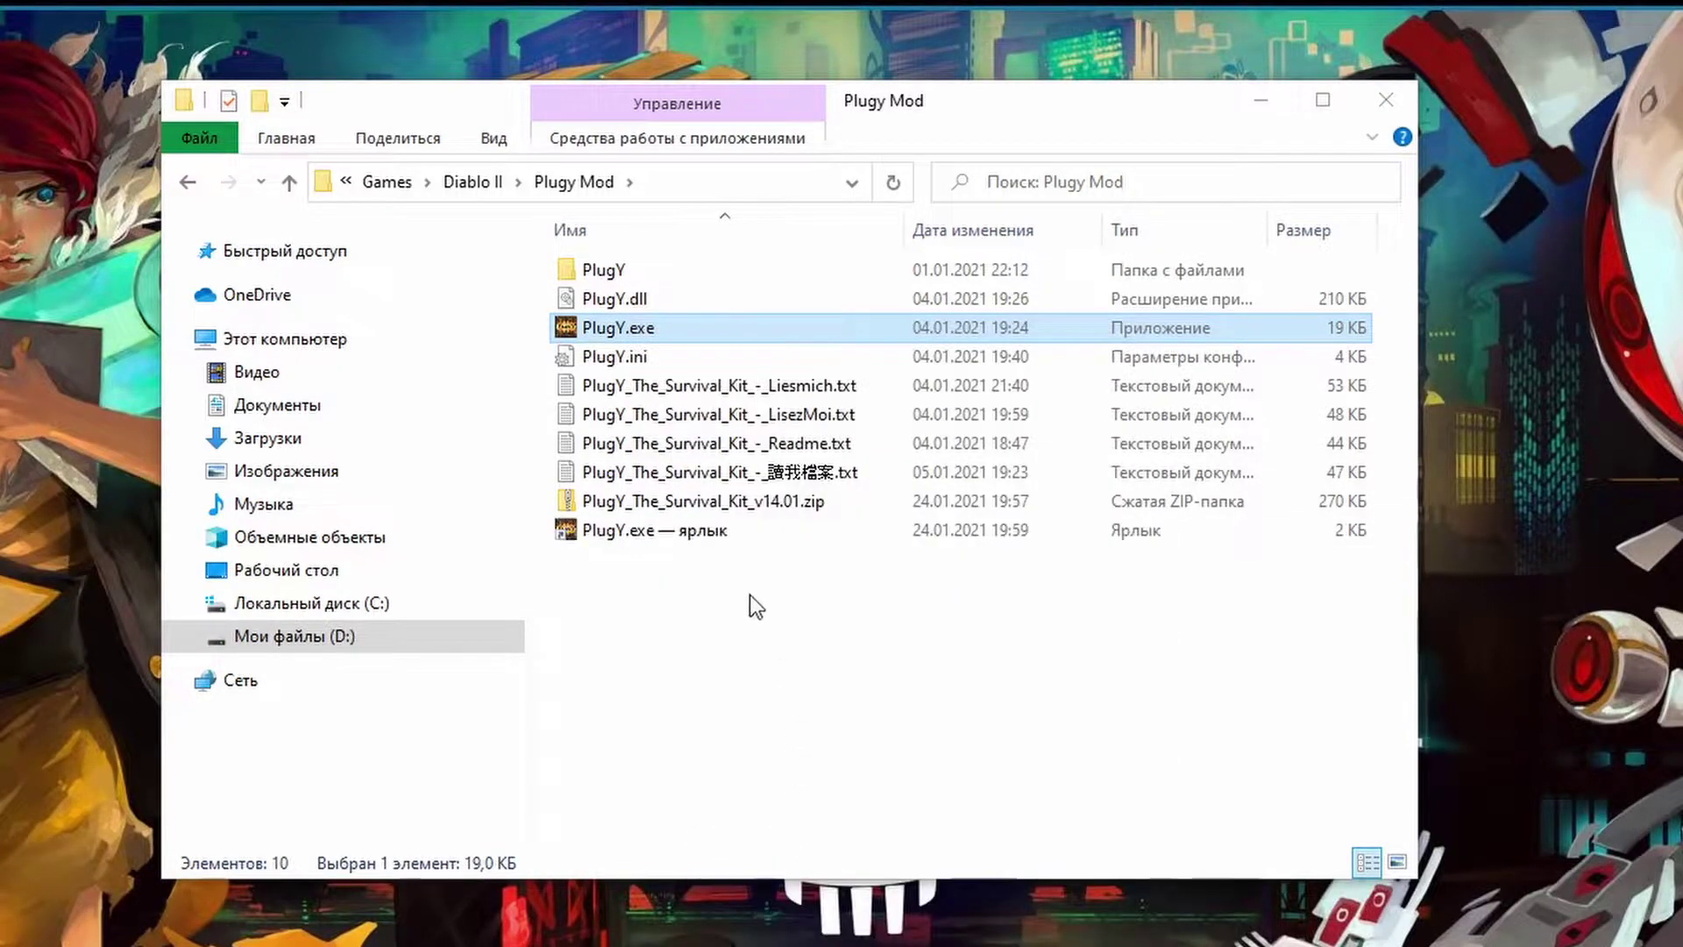
click(664, 557)
Step: Set the PlugY.exe shortcut to run in Windows XP (Service Pack 3) compatibility mode and as administrator, and apply the changes
right_click(611, 361)
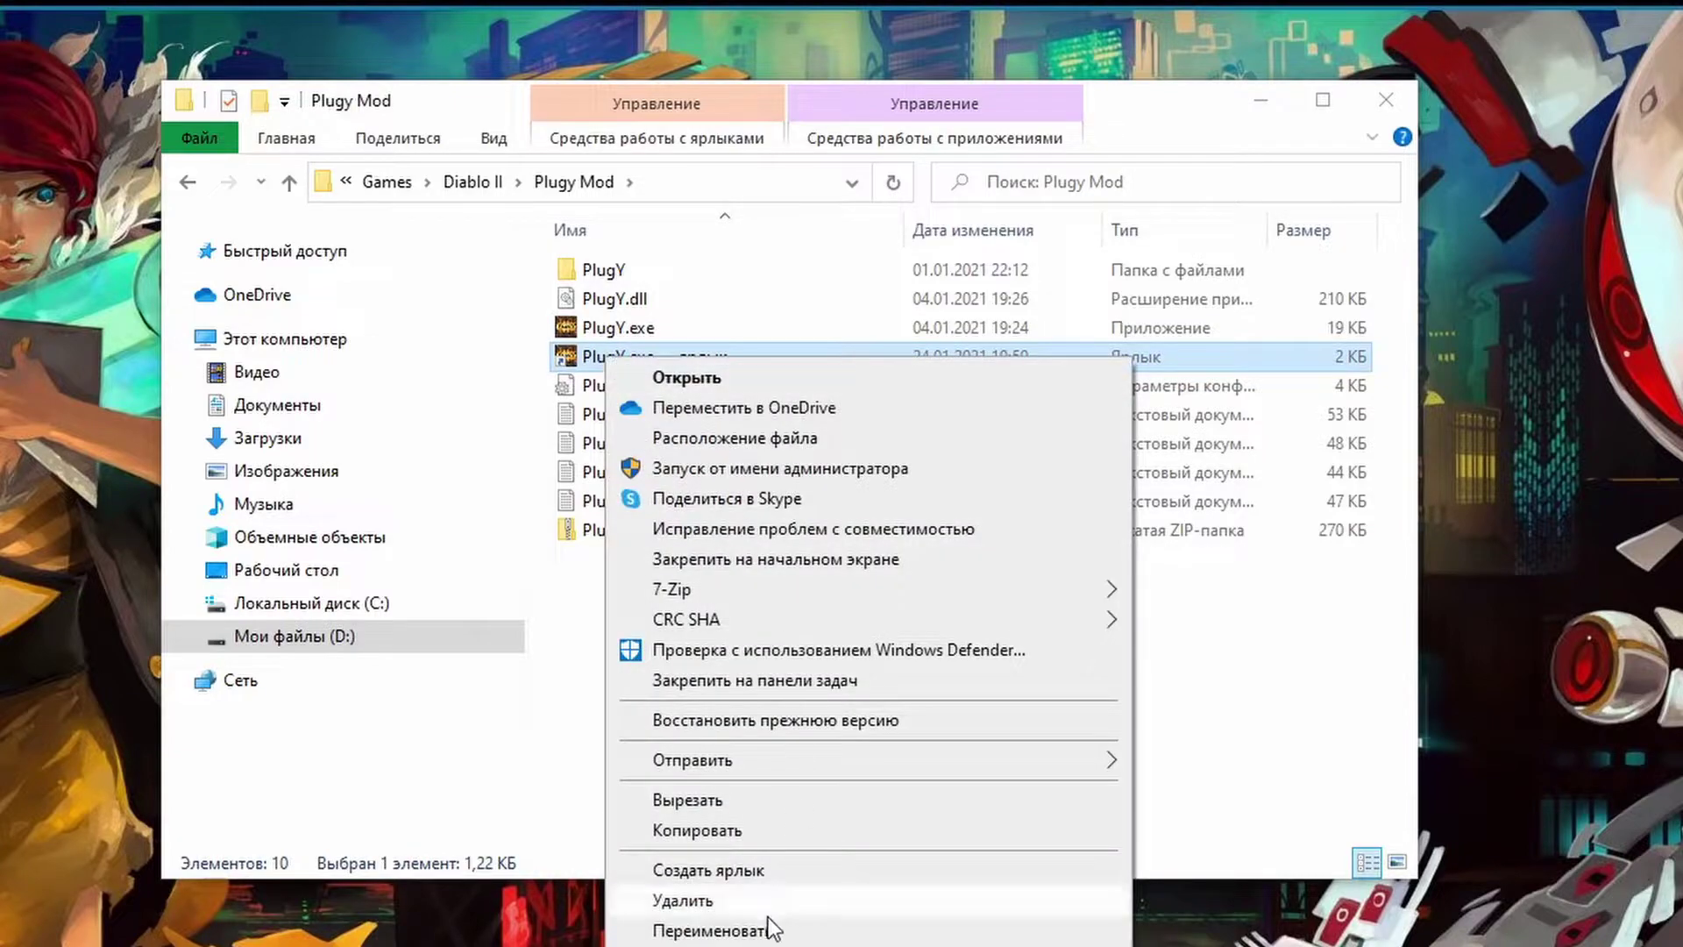
click(767, 944)
drag(901, 388, 792, 178)
click(926, 244)
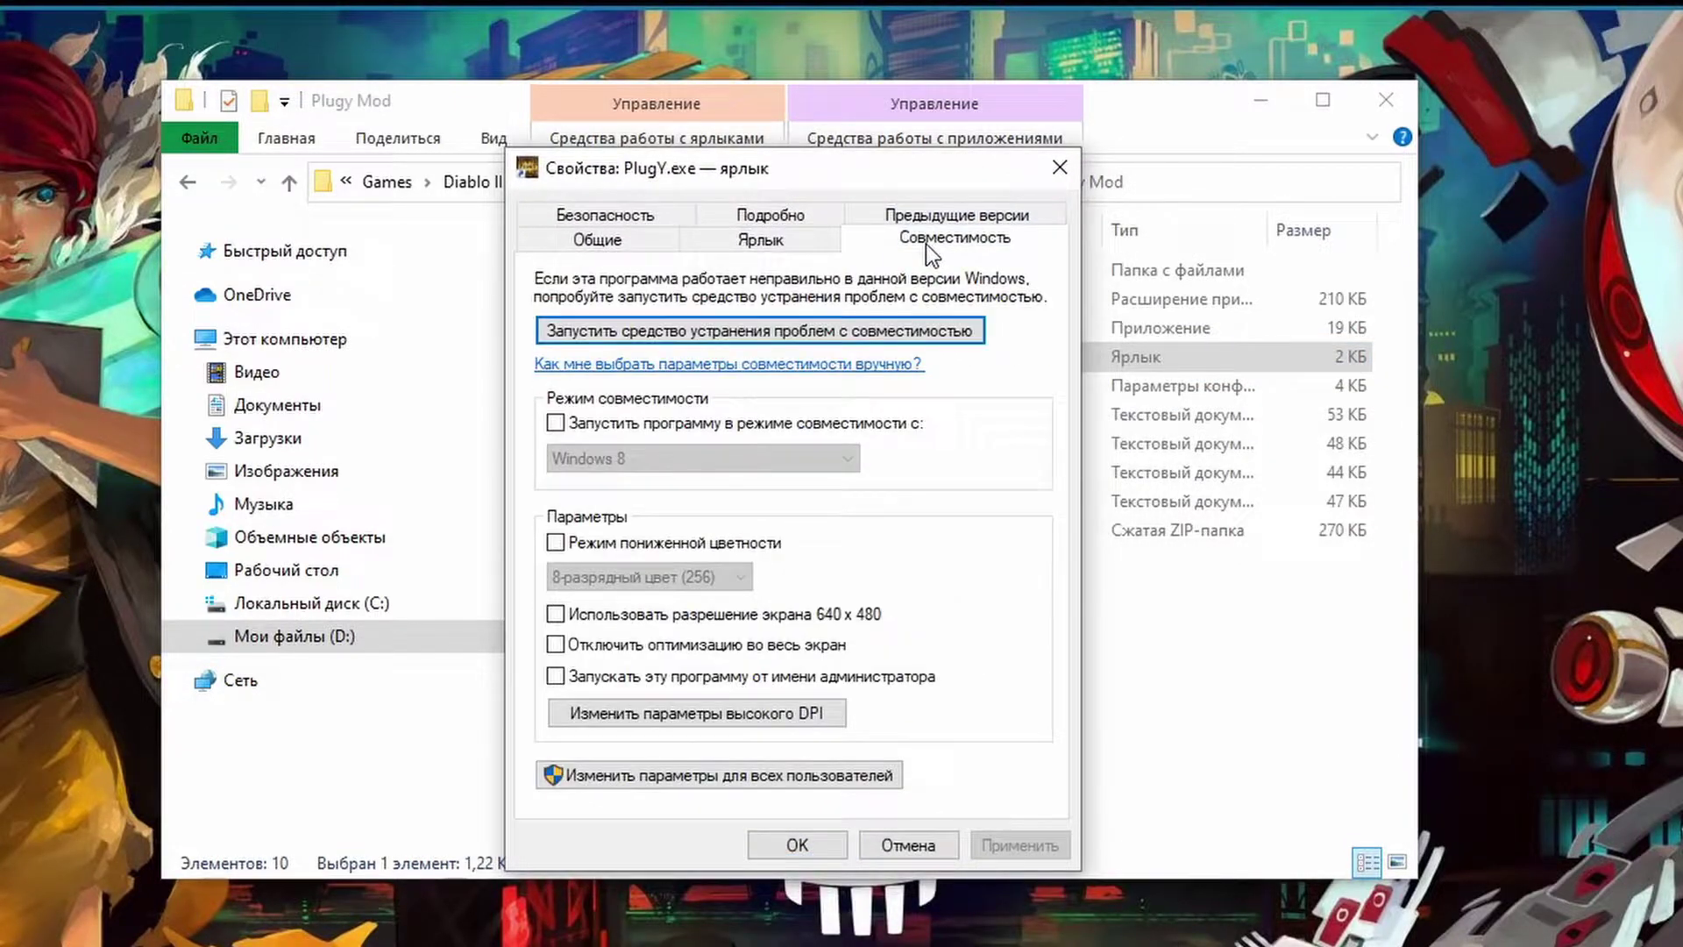
click(589, 424)
click(829, 461)
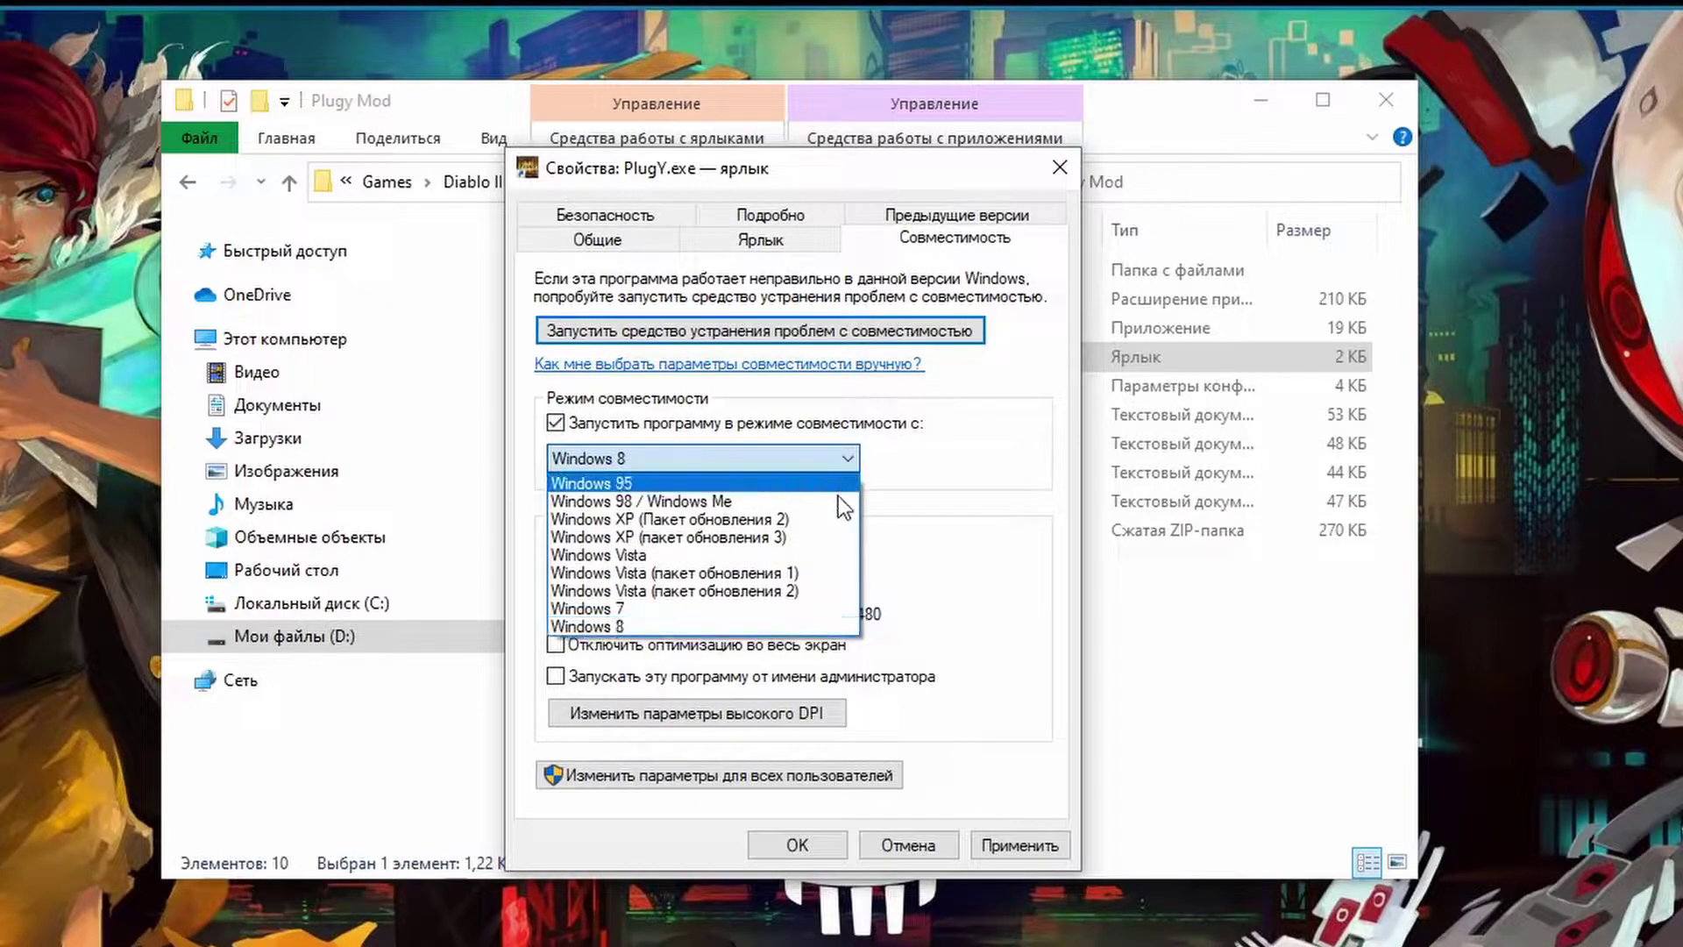
click(770, 536)
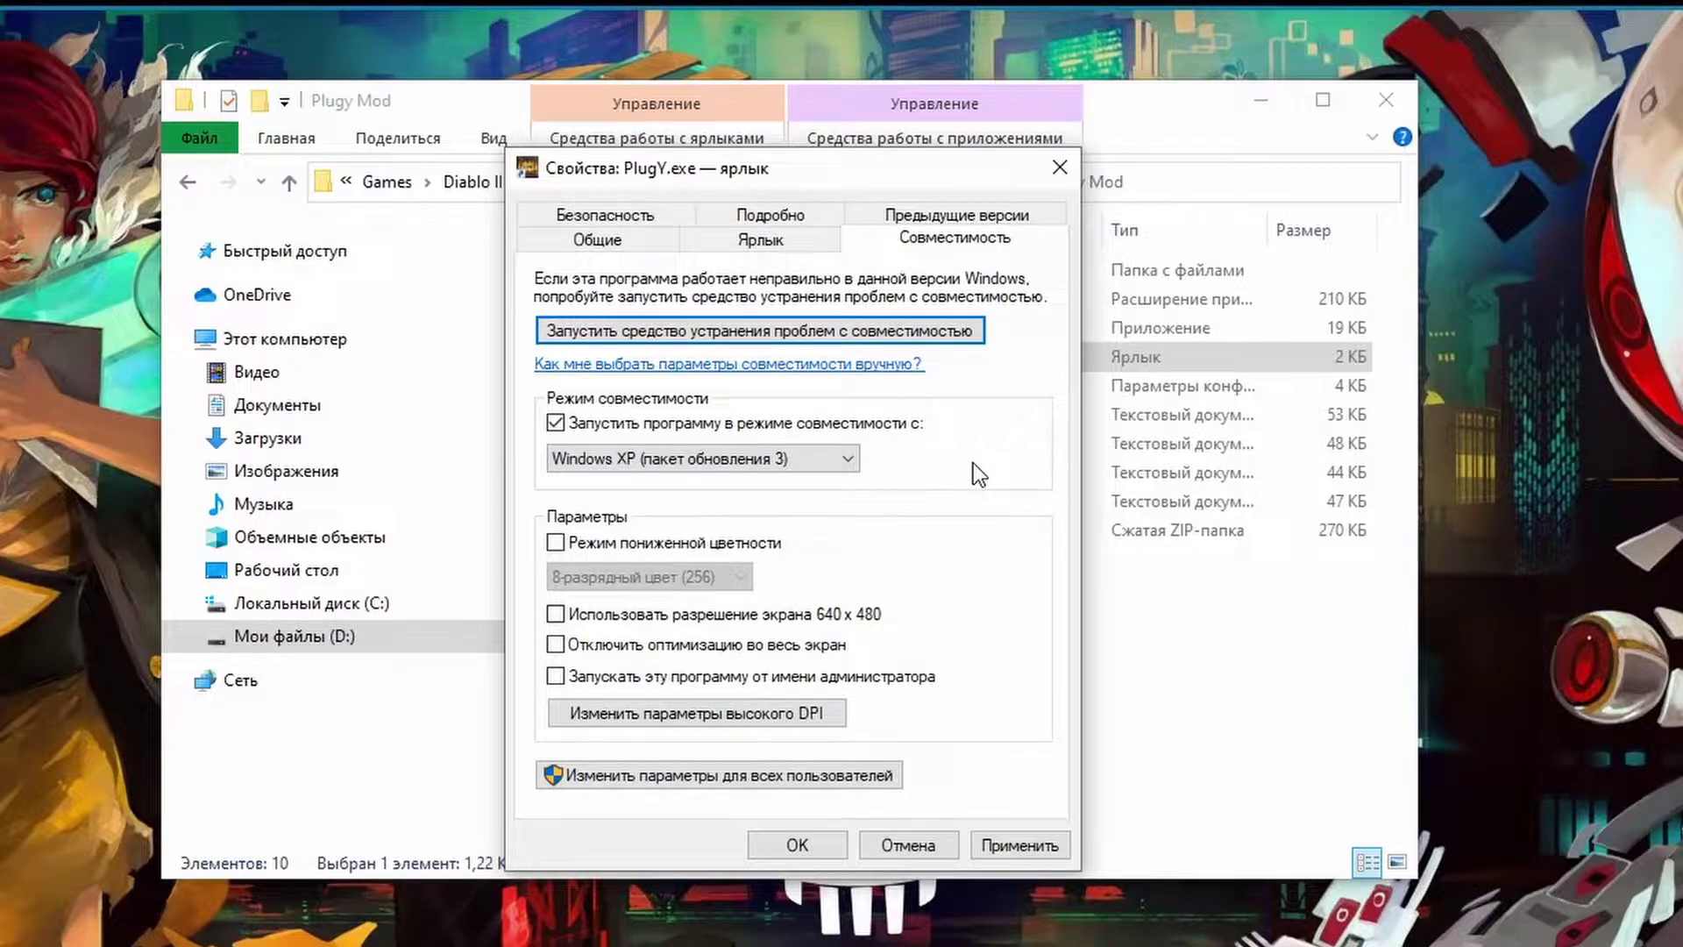
click(612, 675)
click(1018, 845)
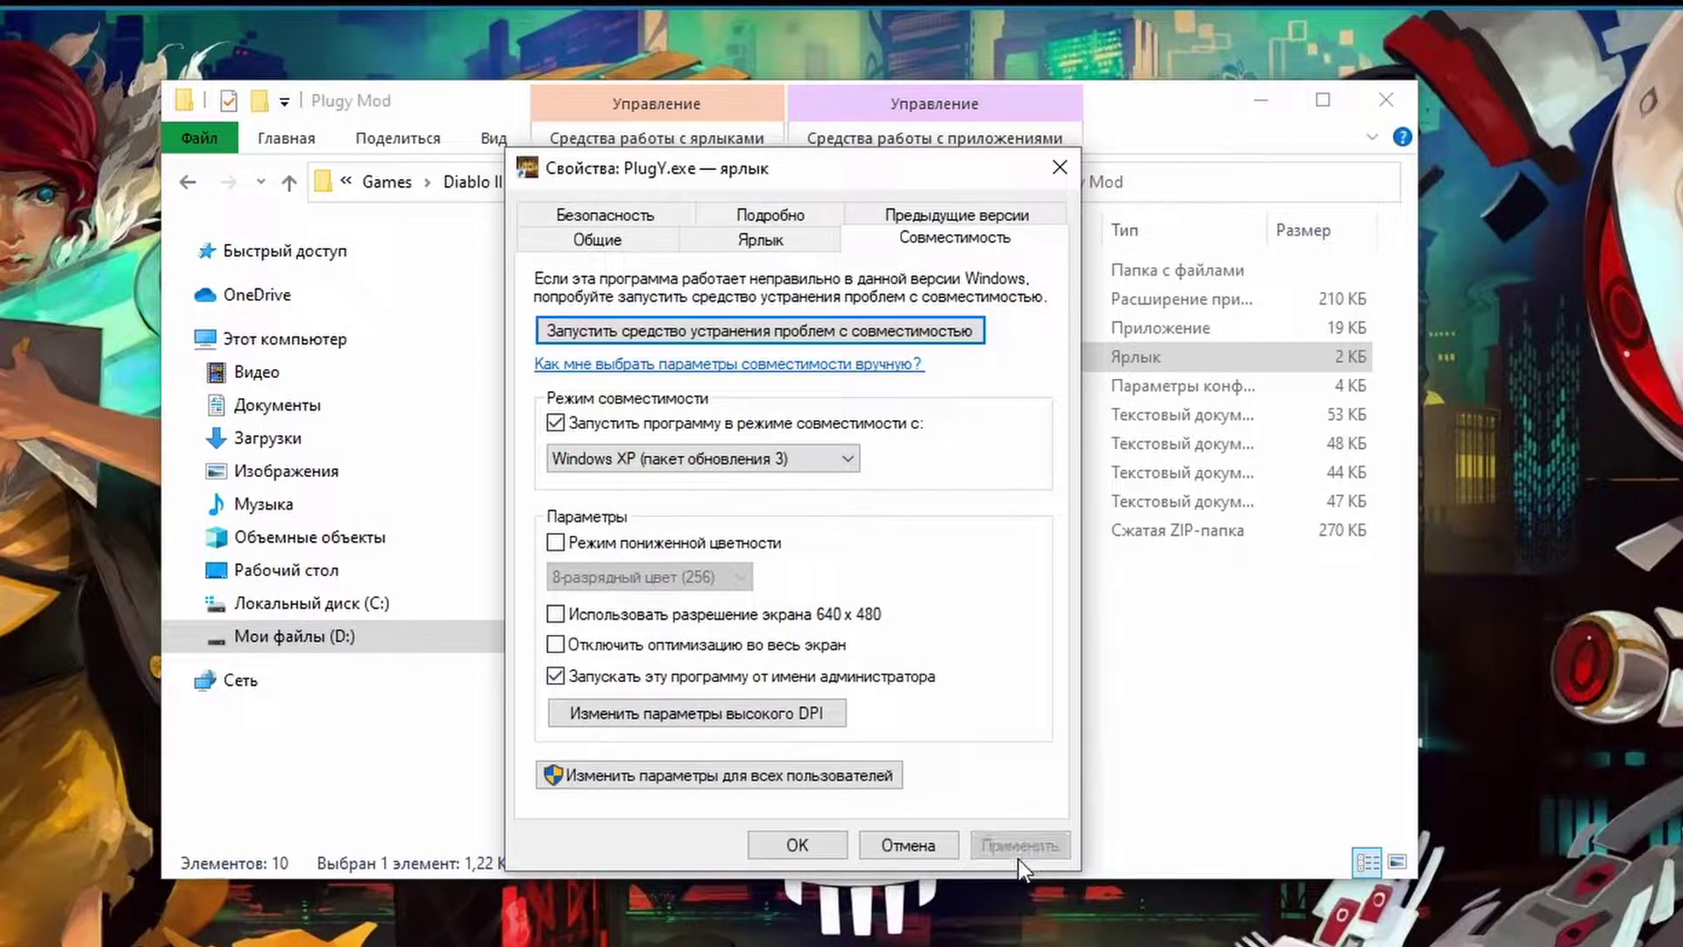
click(807, 845)
click(660, 575)
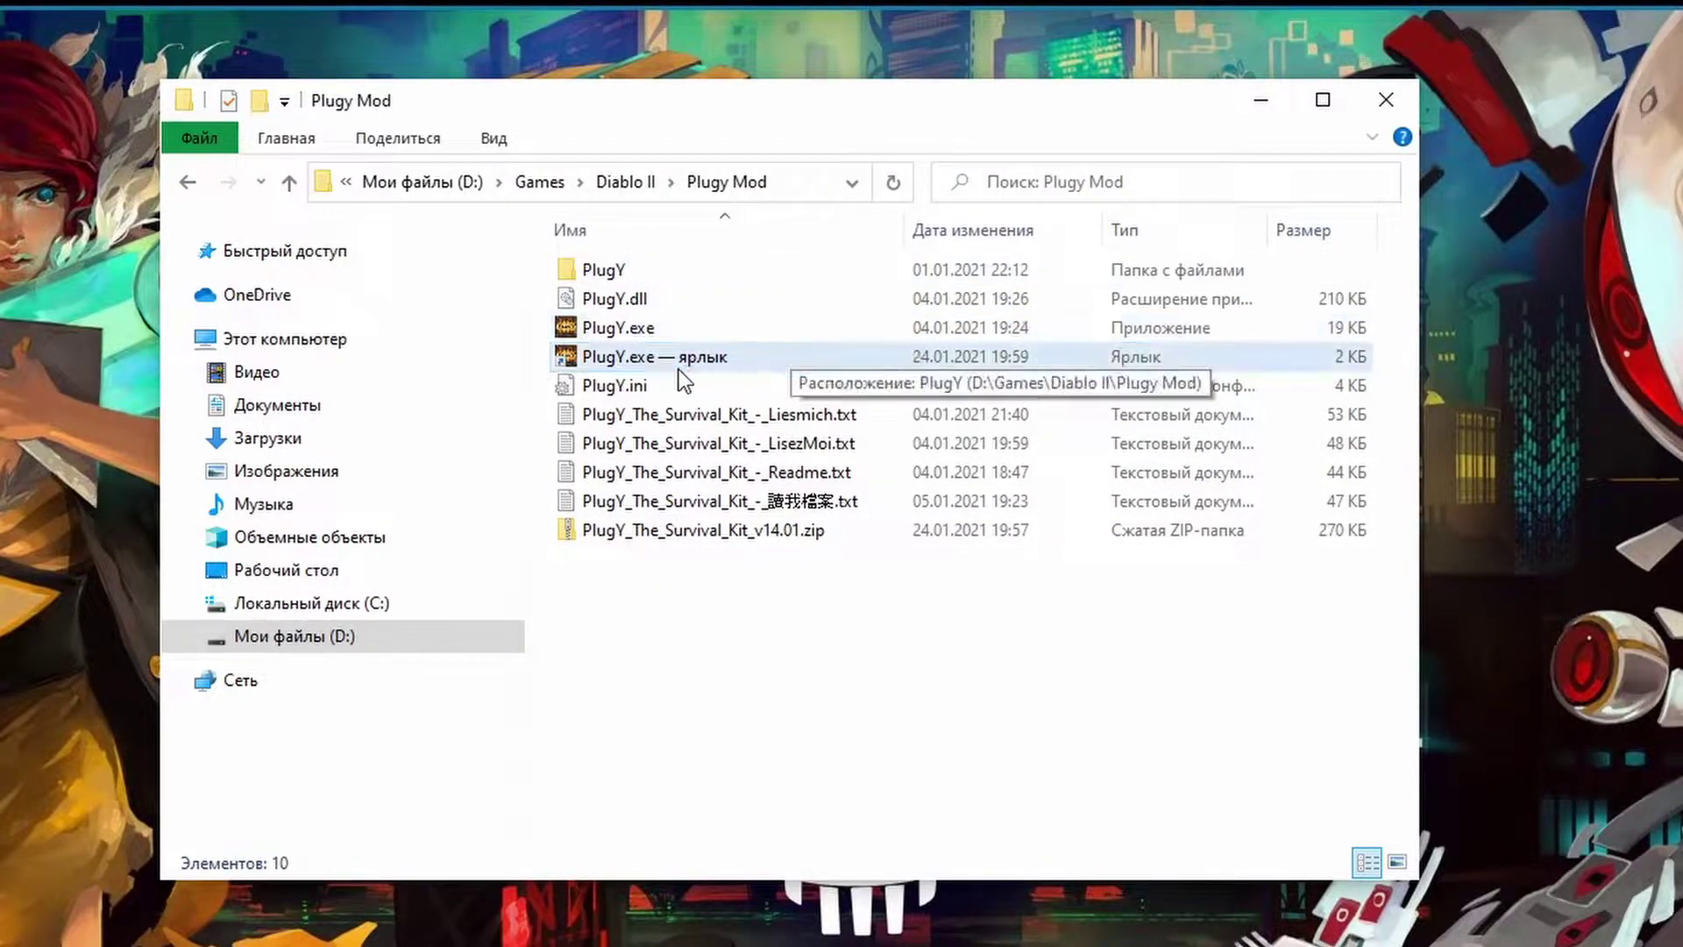
Step: Open PlugY.ini in Notepad and review its settings from the launching section through to the stash section
double_click(608, 390)
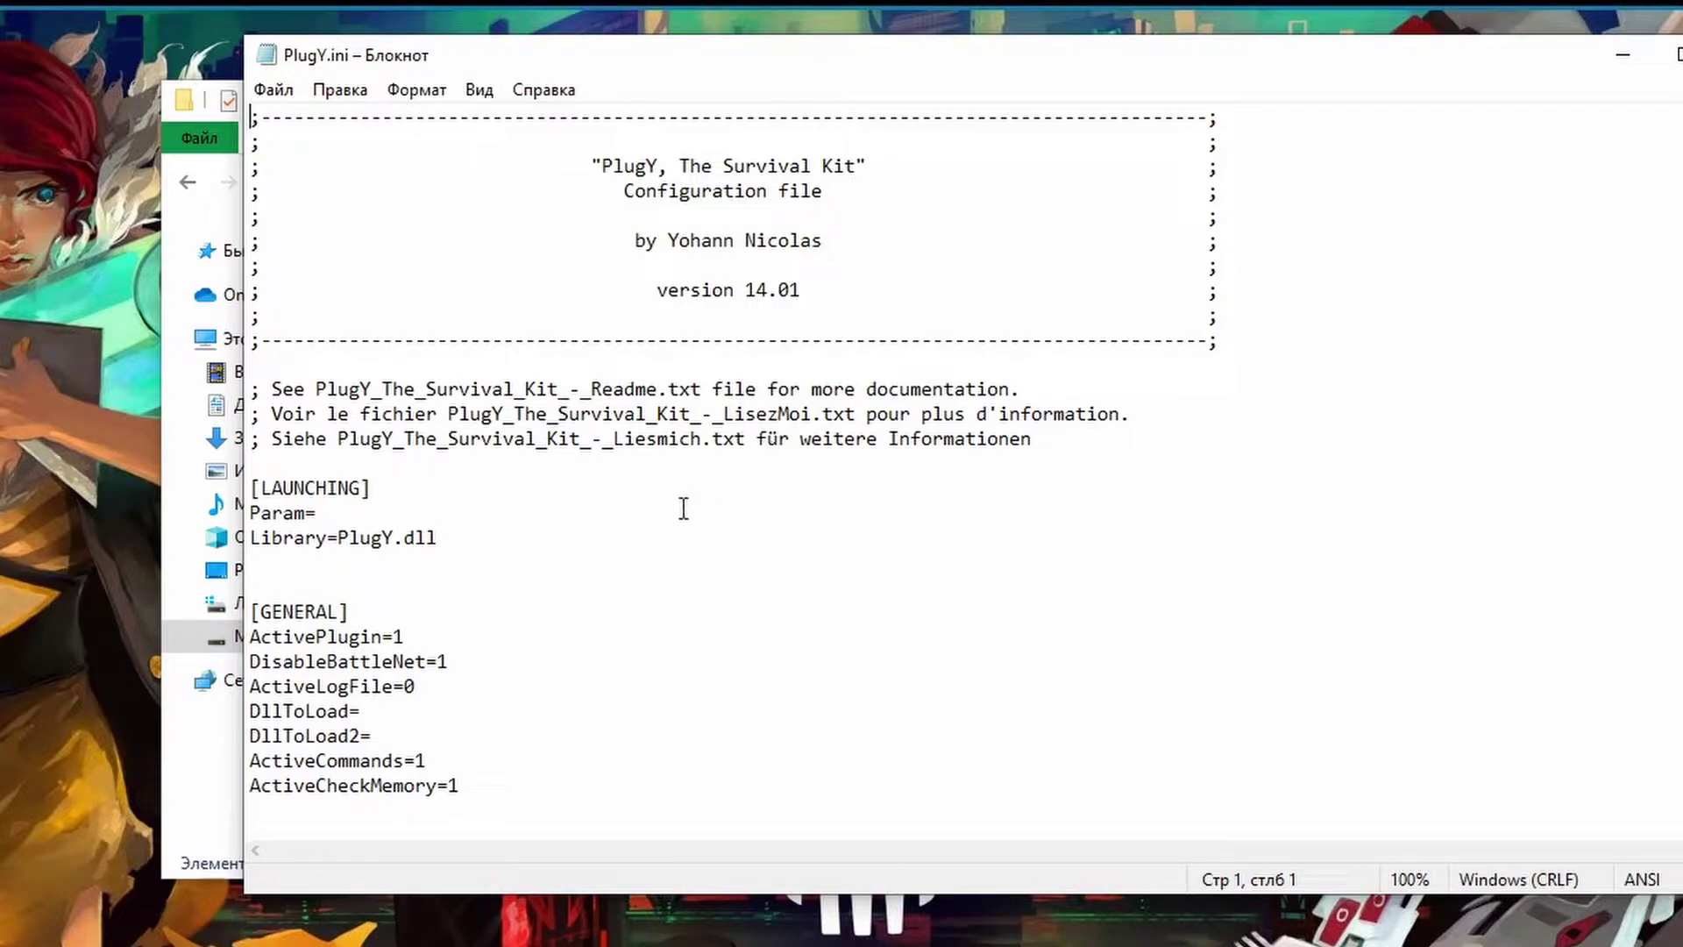
scroll(666, 510, down, 3)
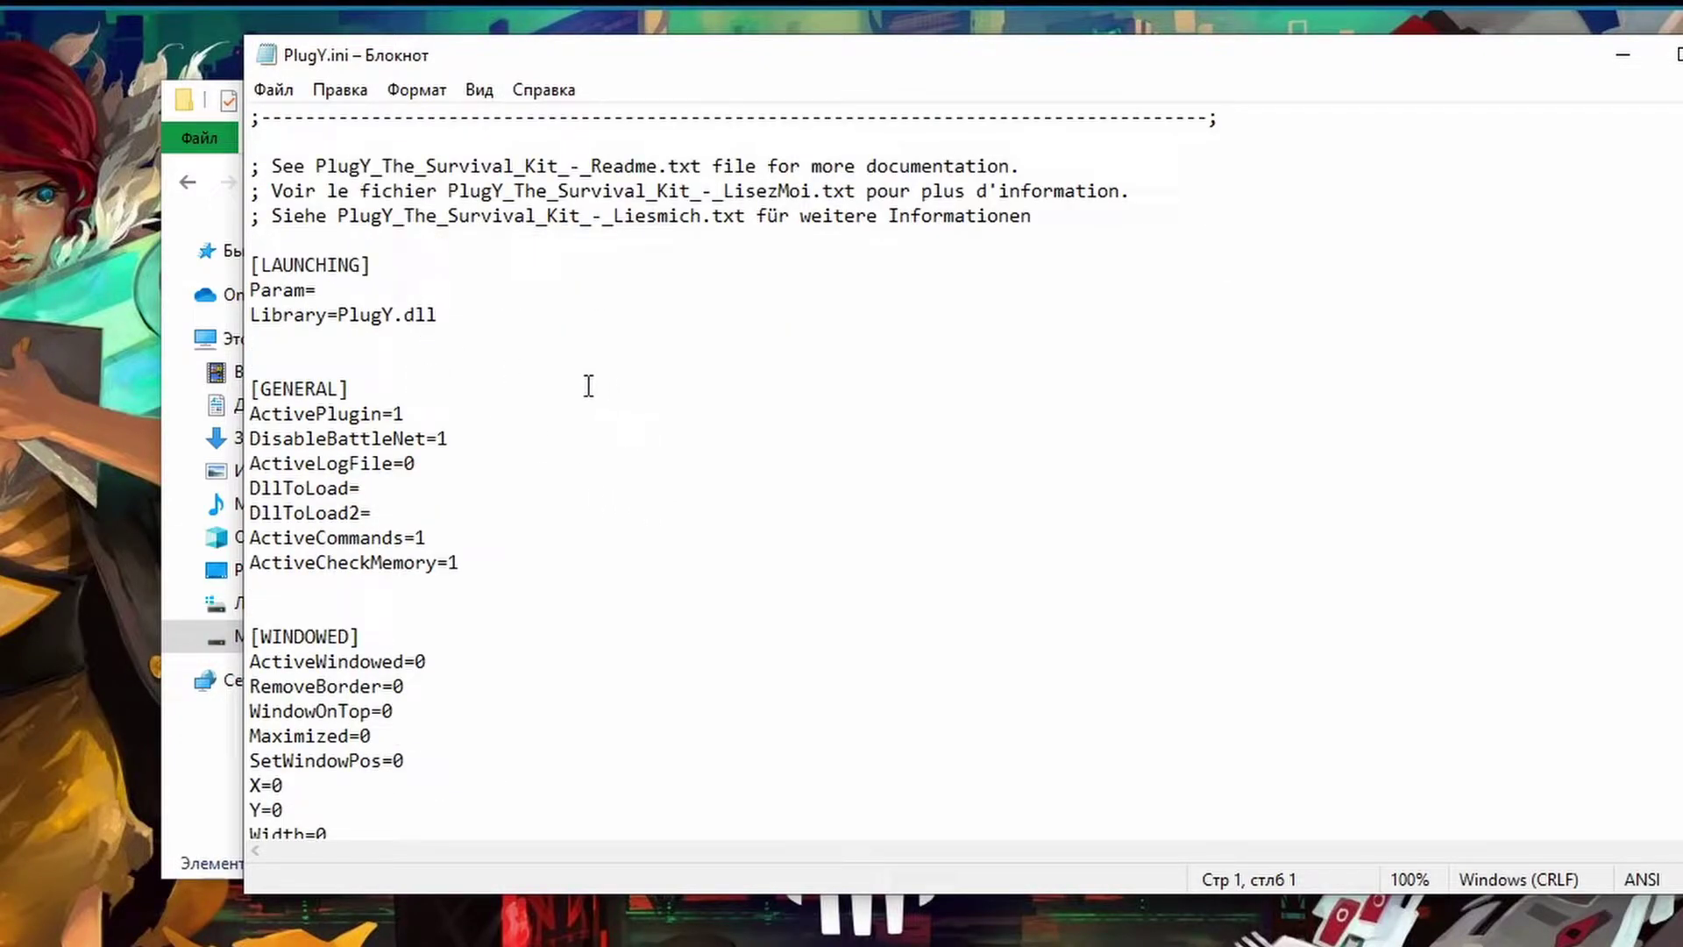
scroll(657, 545, down, 3)
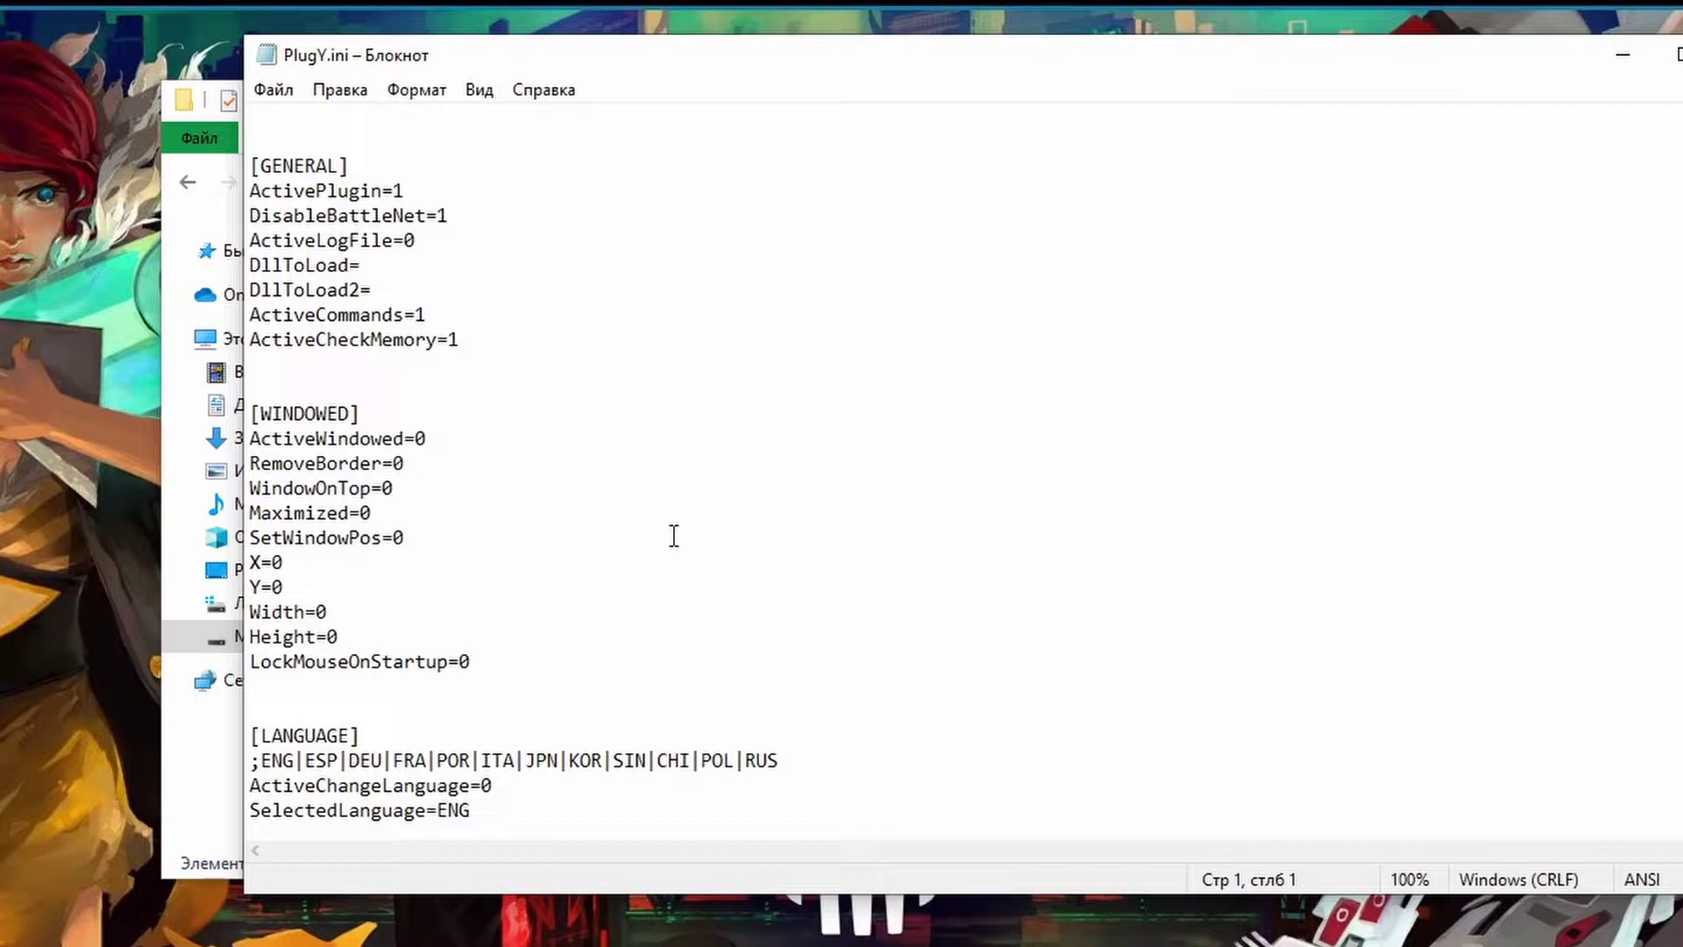
scroll(833, 596, down, 6)
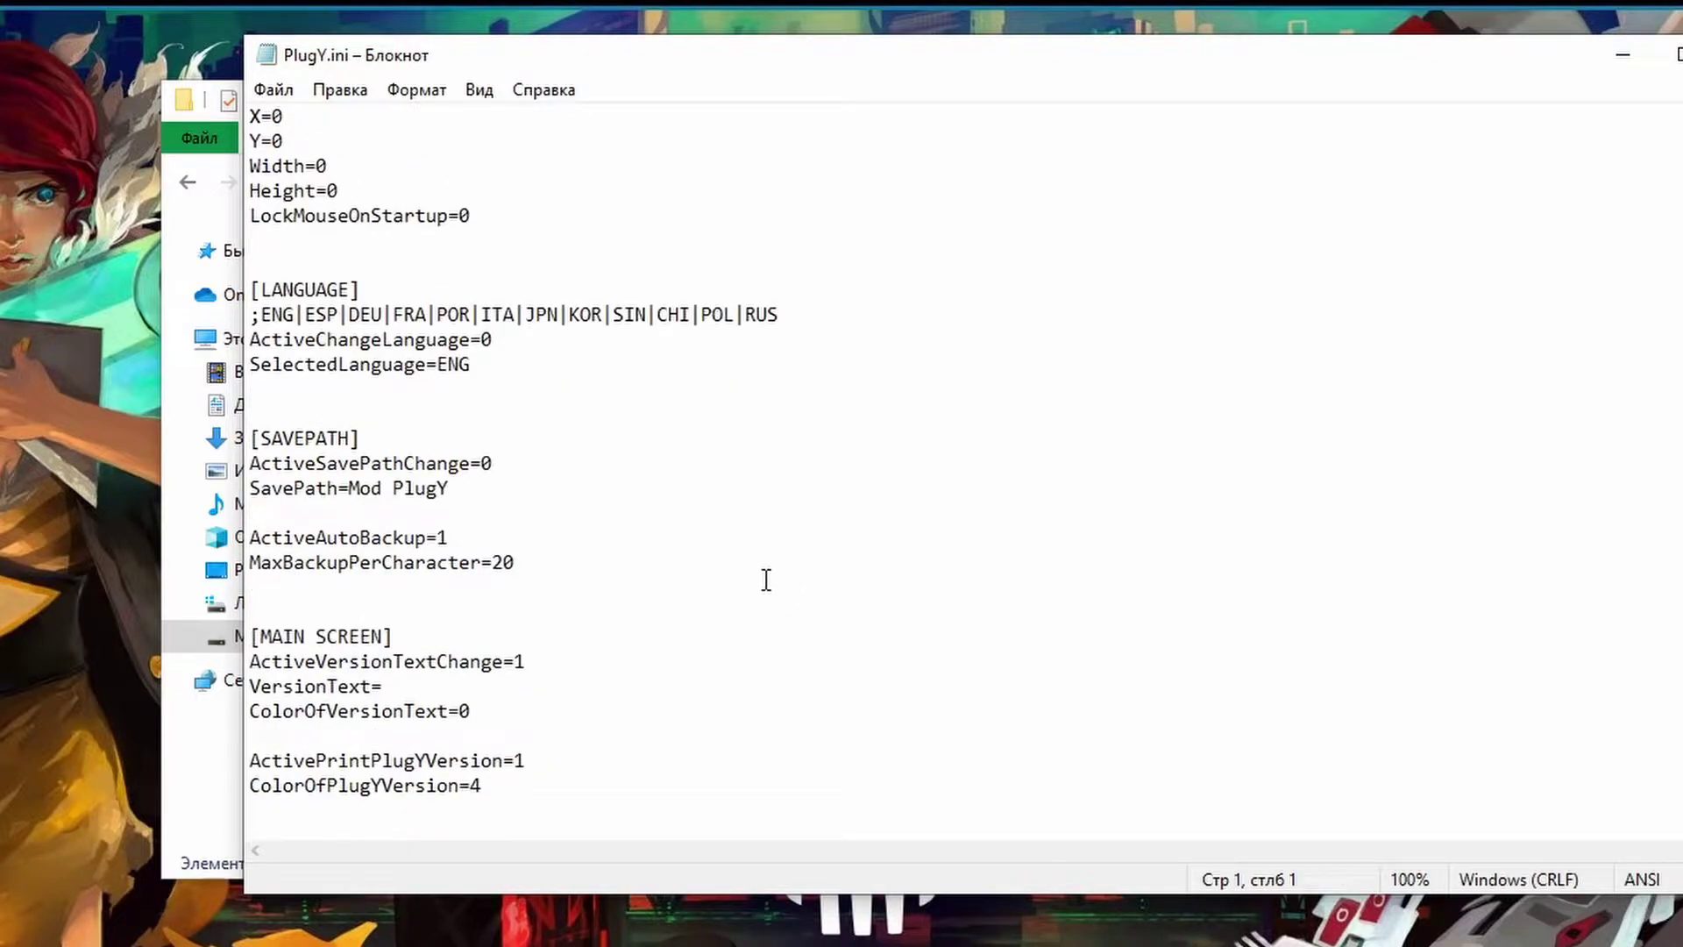
scroll(763, 535, down, 4)
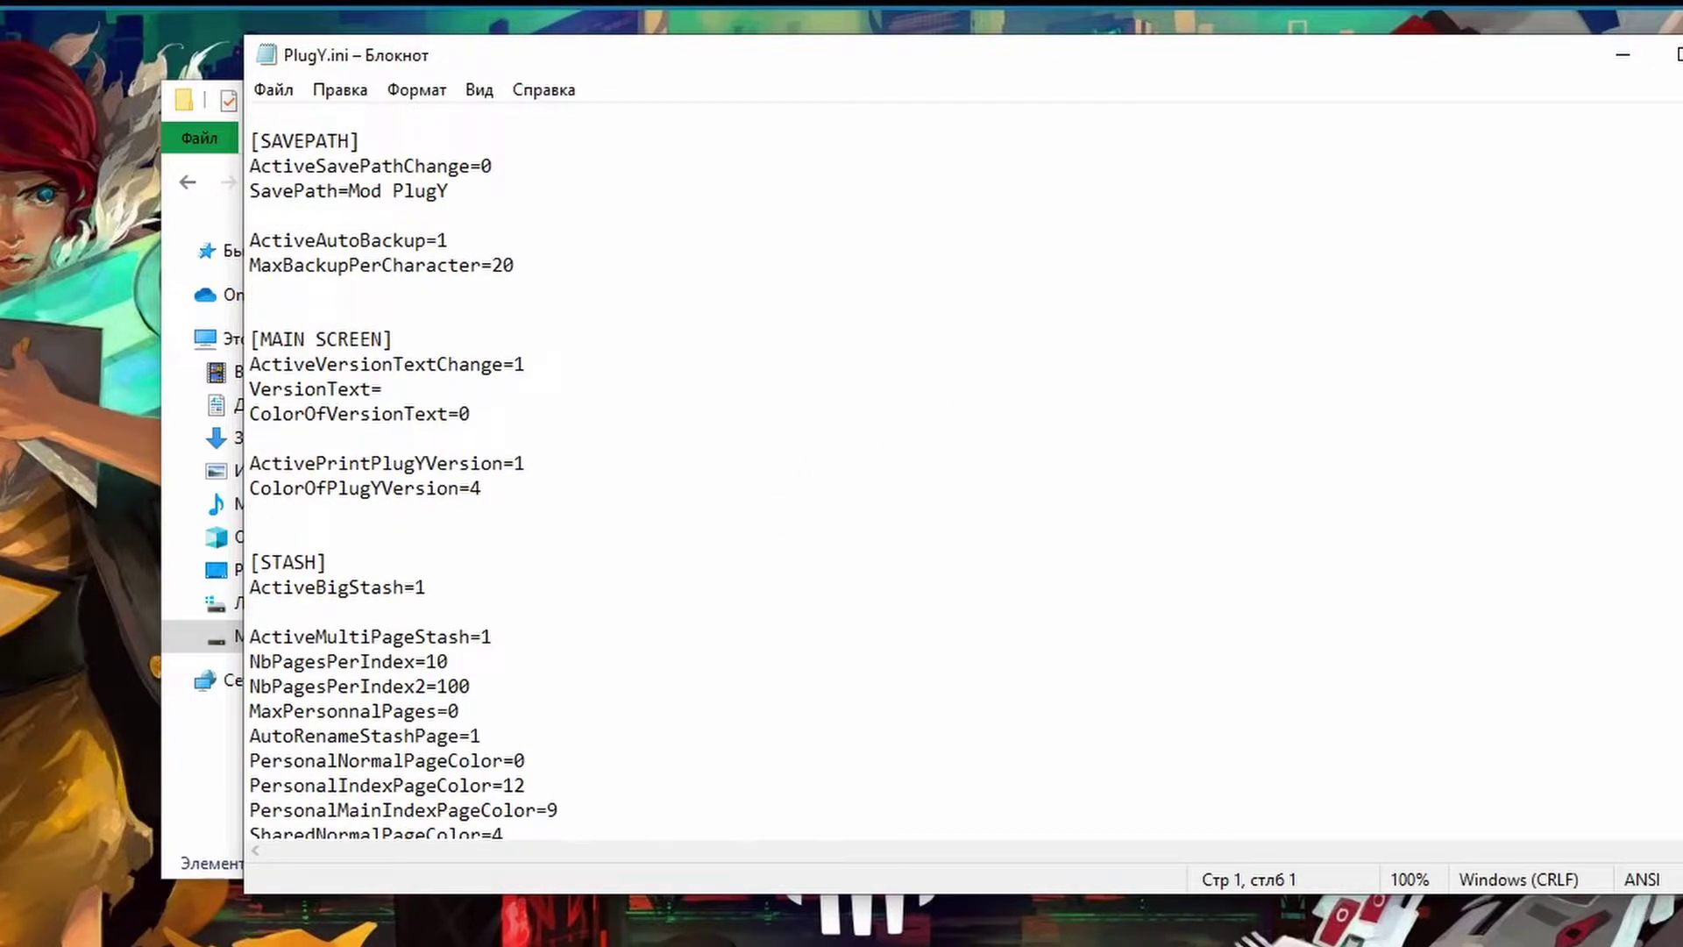
scroll(844, 441, down, 4)
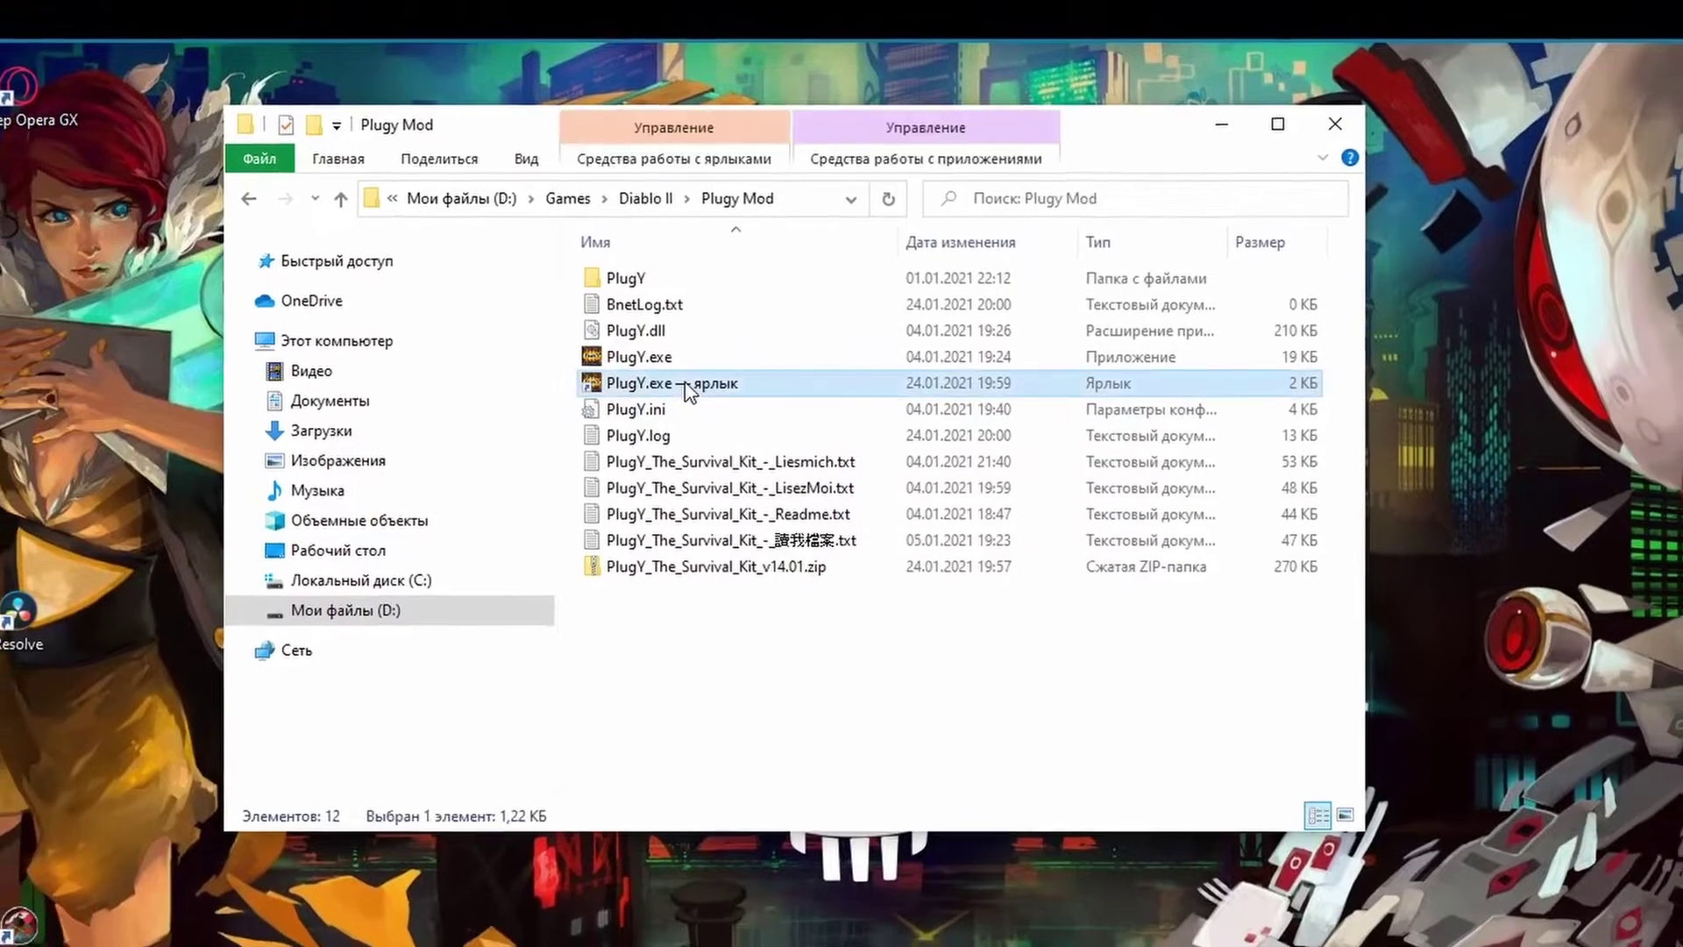
Step: Add the -w parameter to the end of the PlugY.exe shortcut's target path and save the properties
right_click(693, 382)
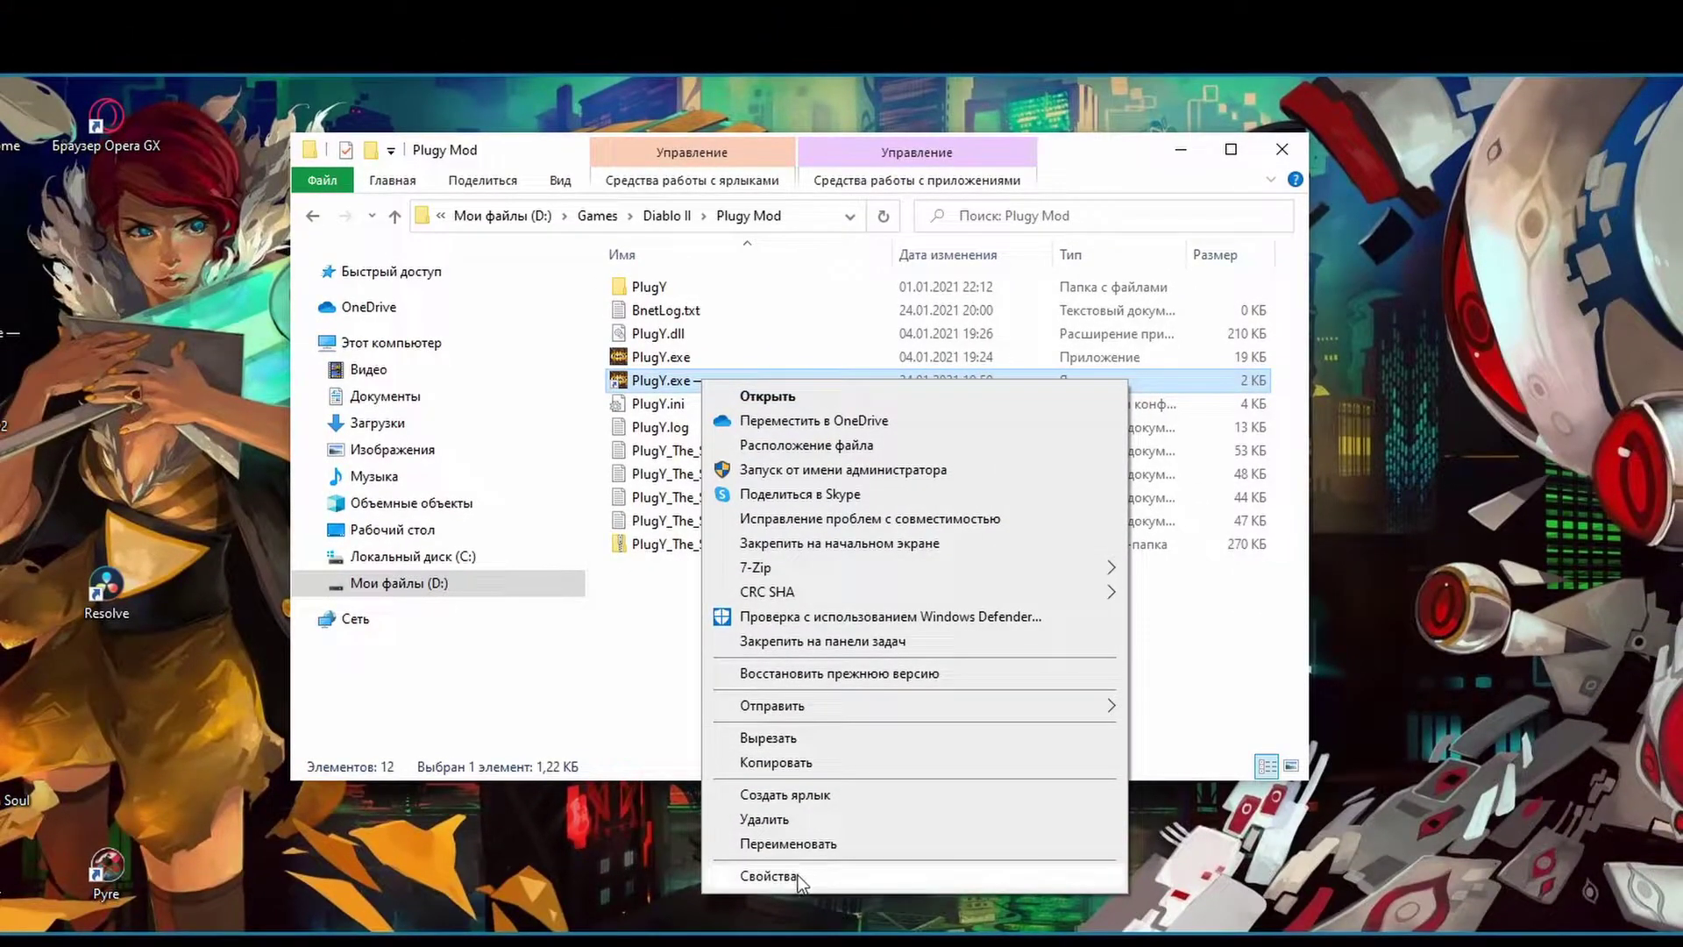
click(789, 899)
click(1100, 600)
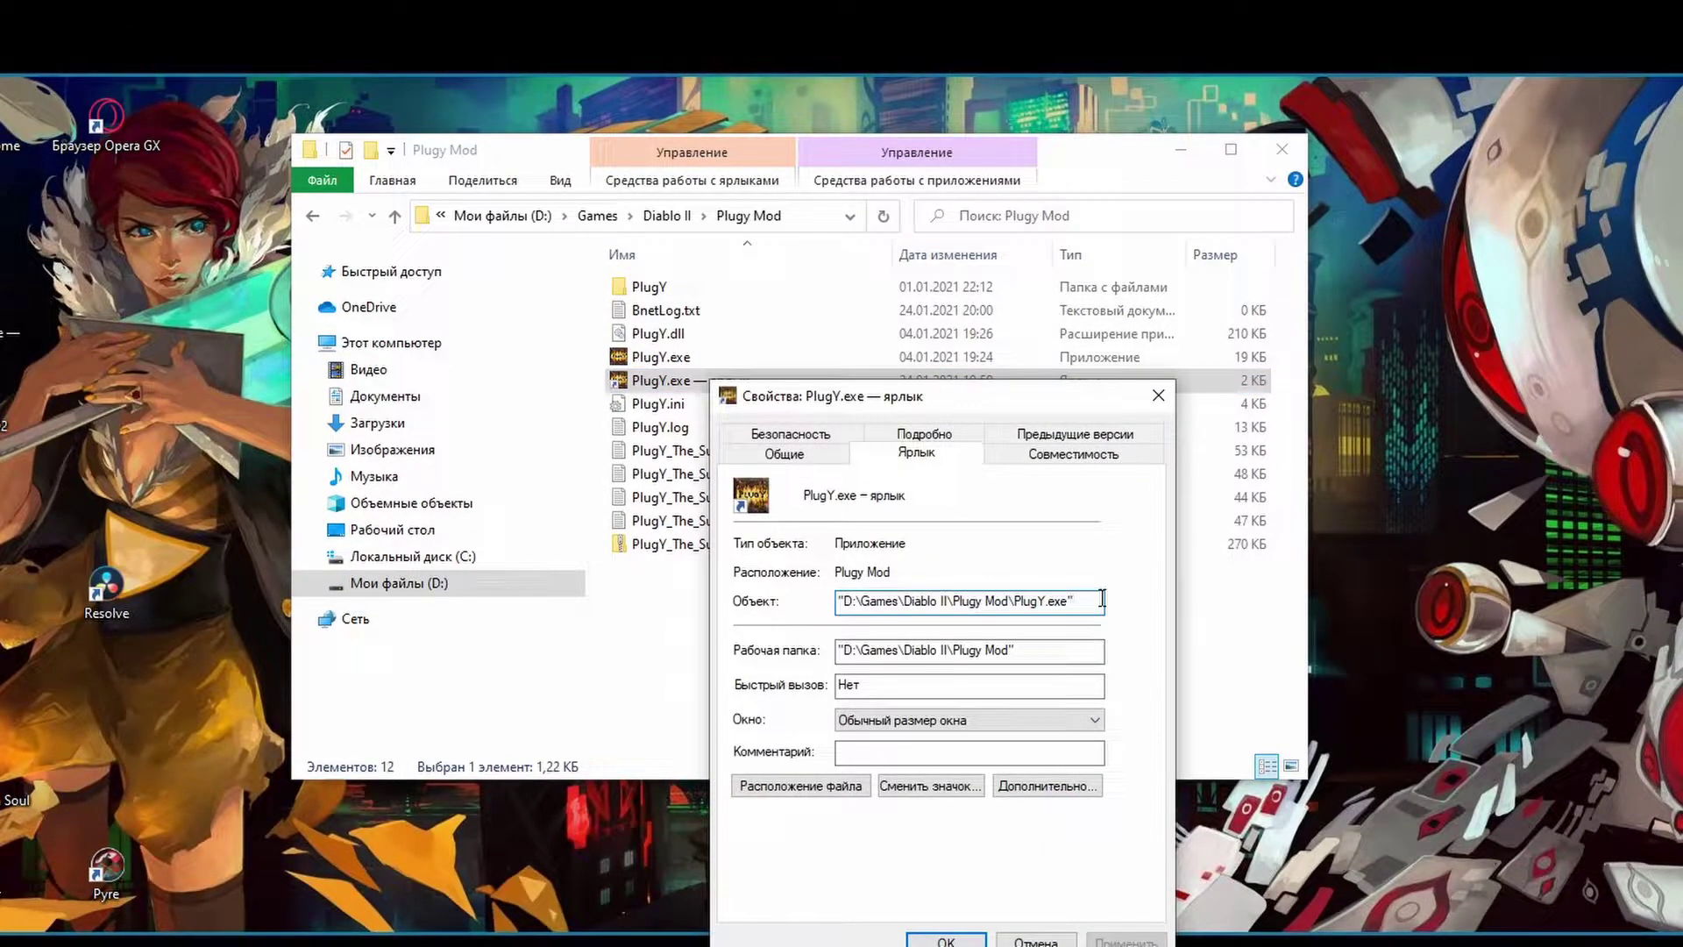
text(-w)
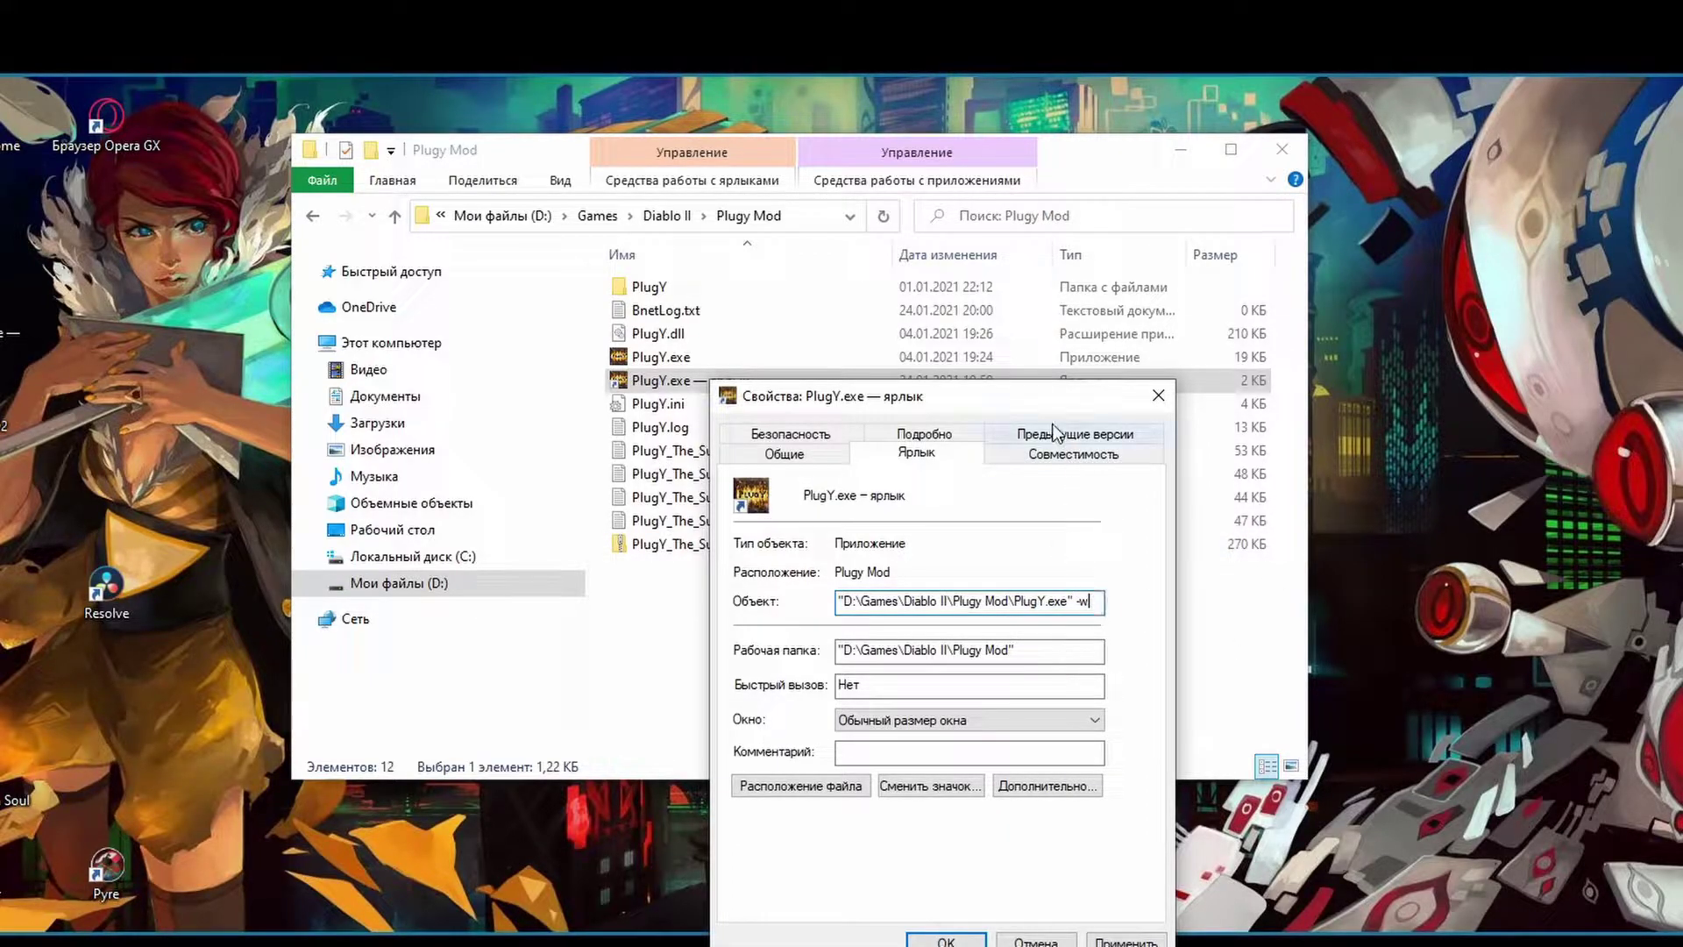
drag(1067, 402, 958, 302)
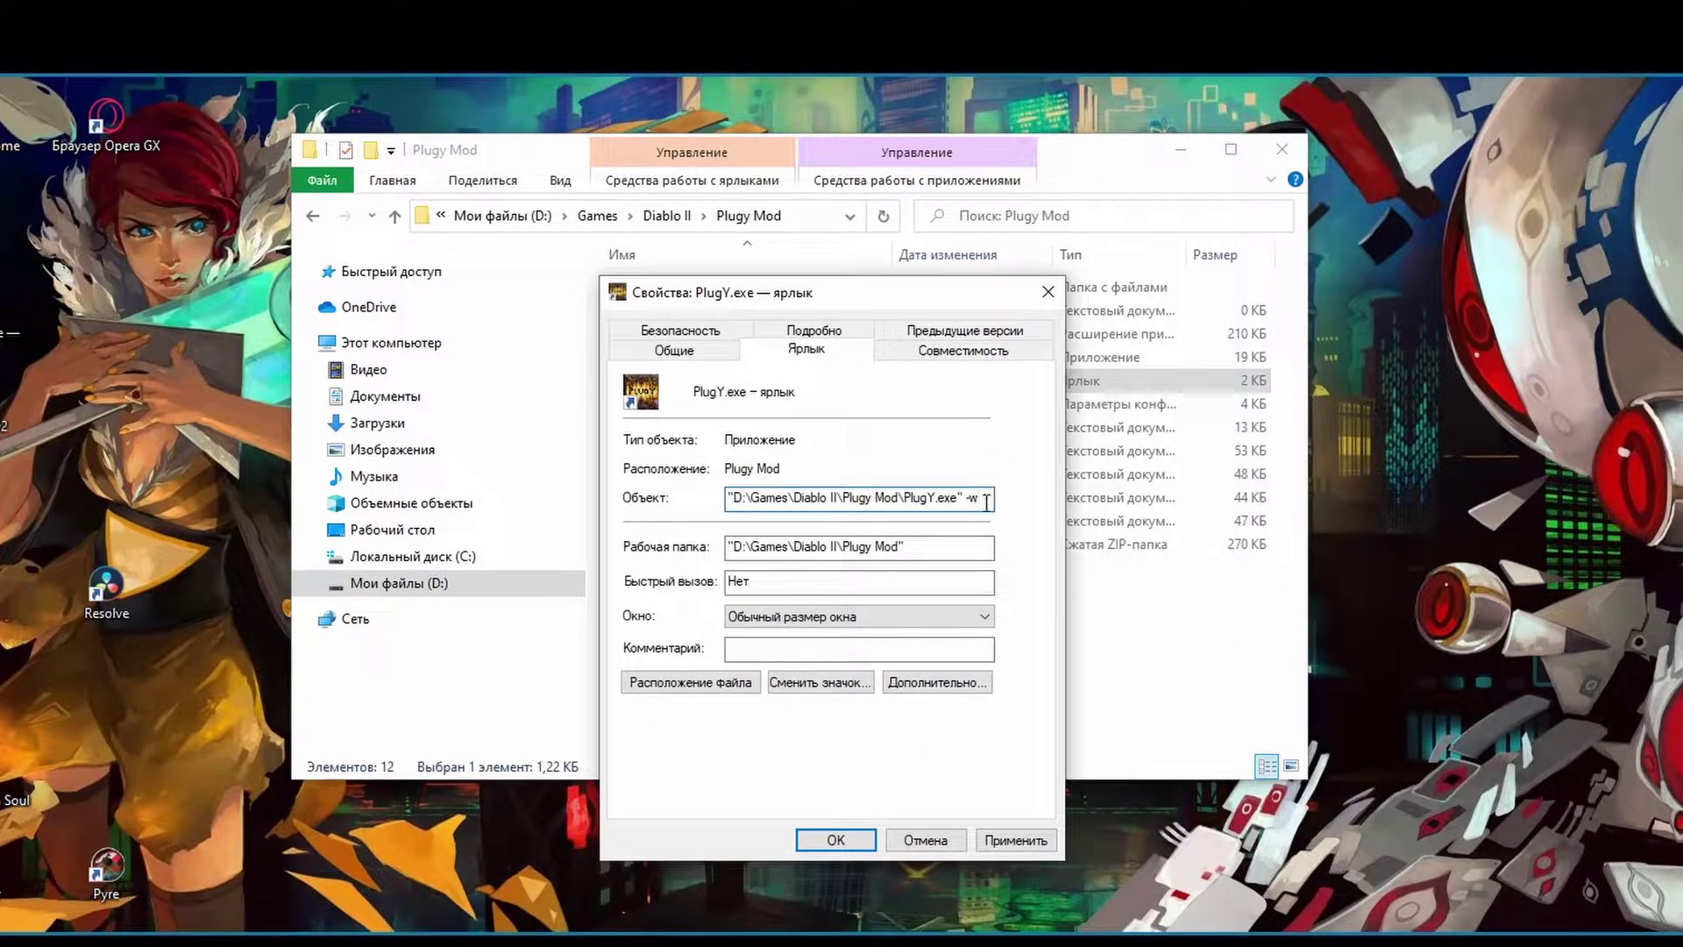
click(1026, 841)
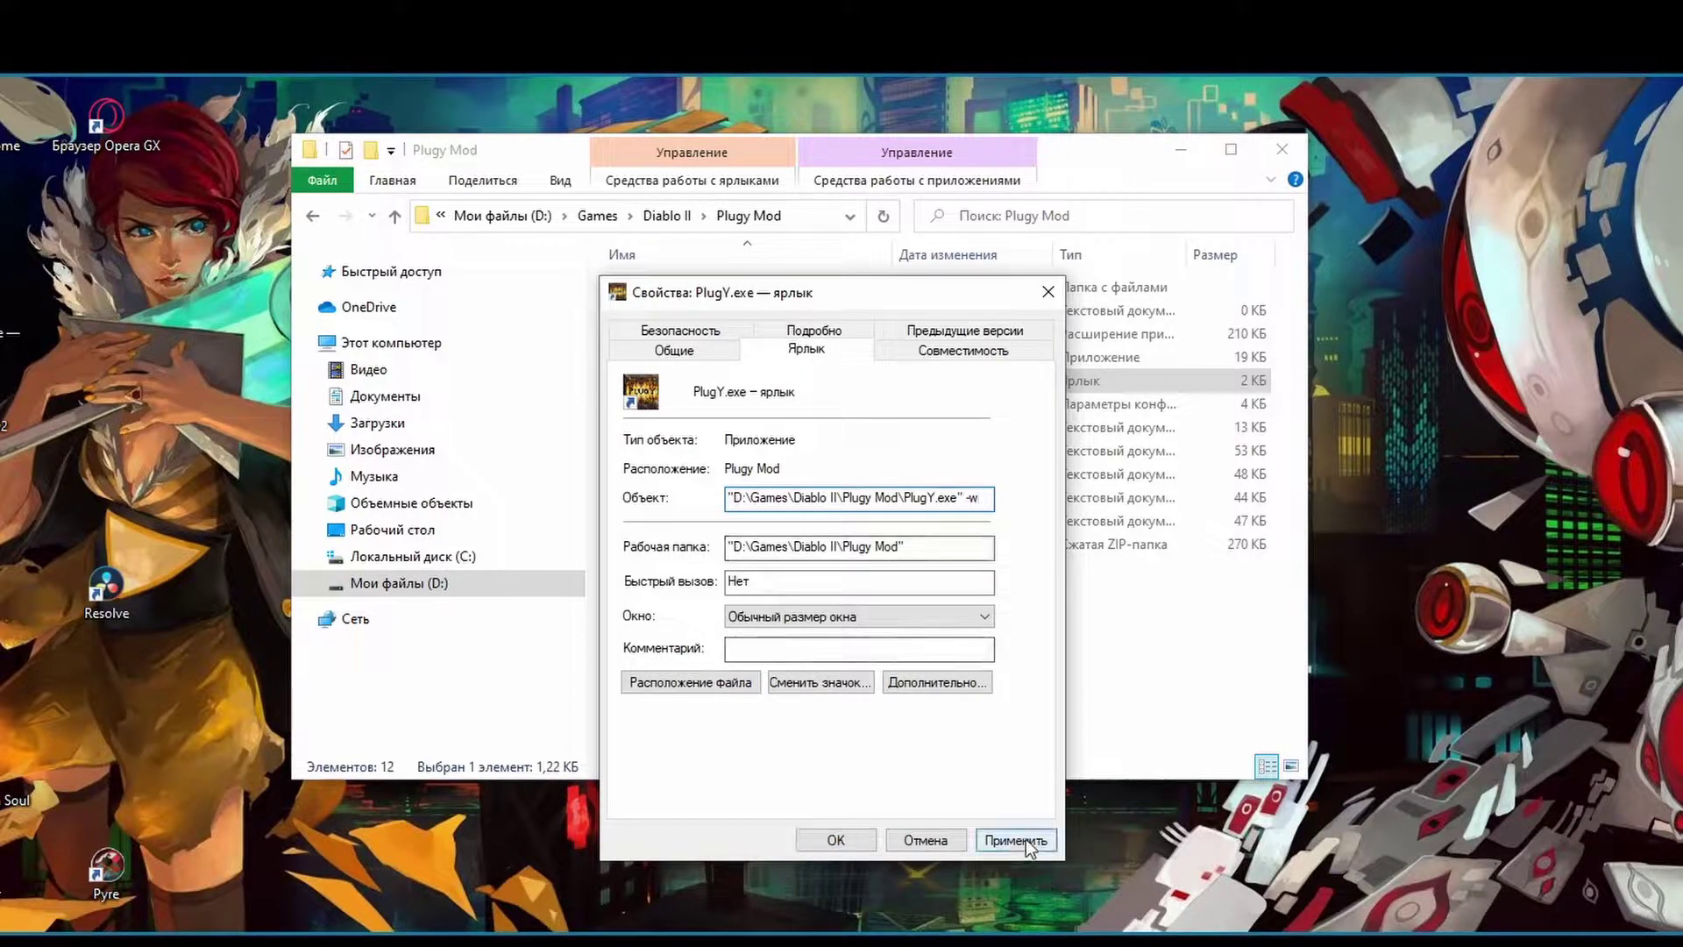
click(844, 849)
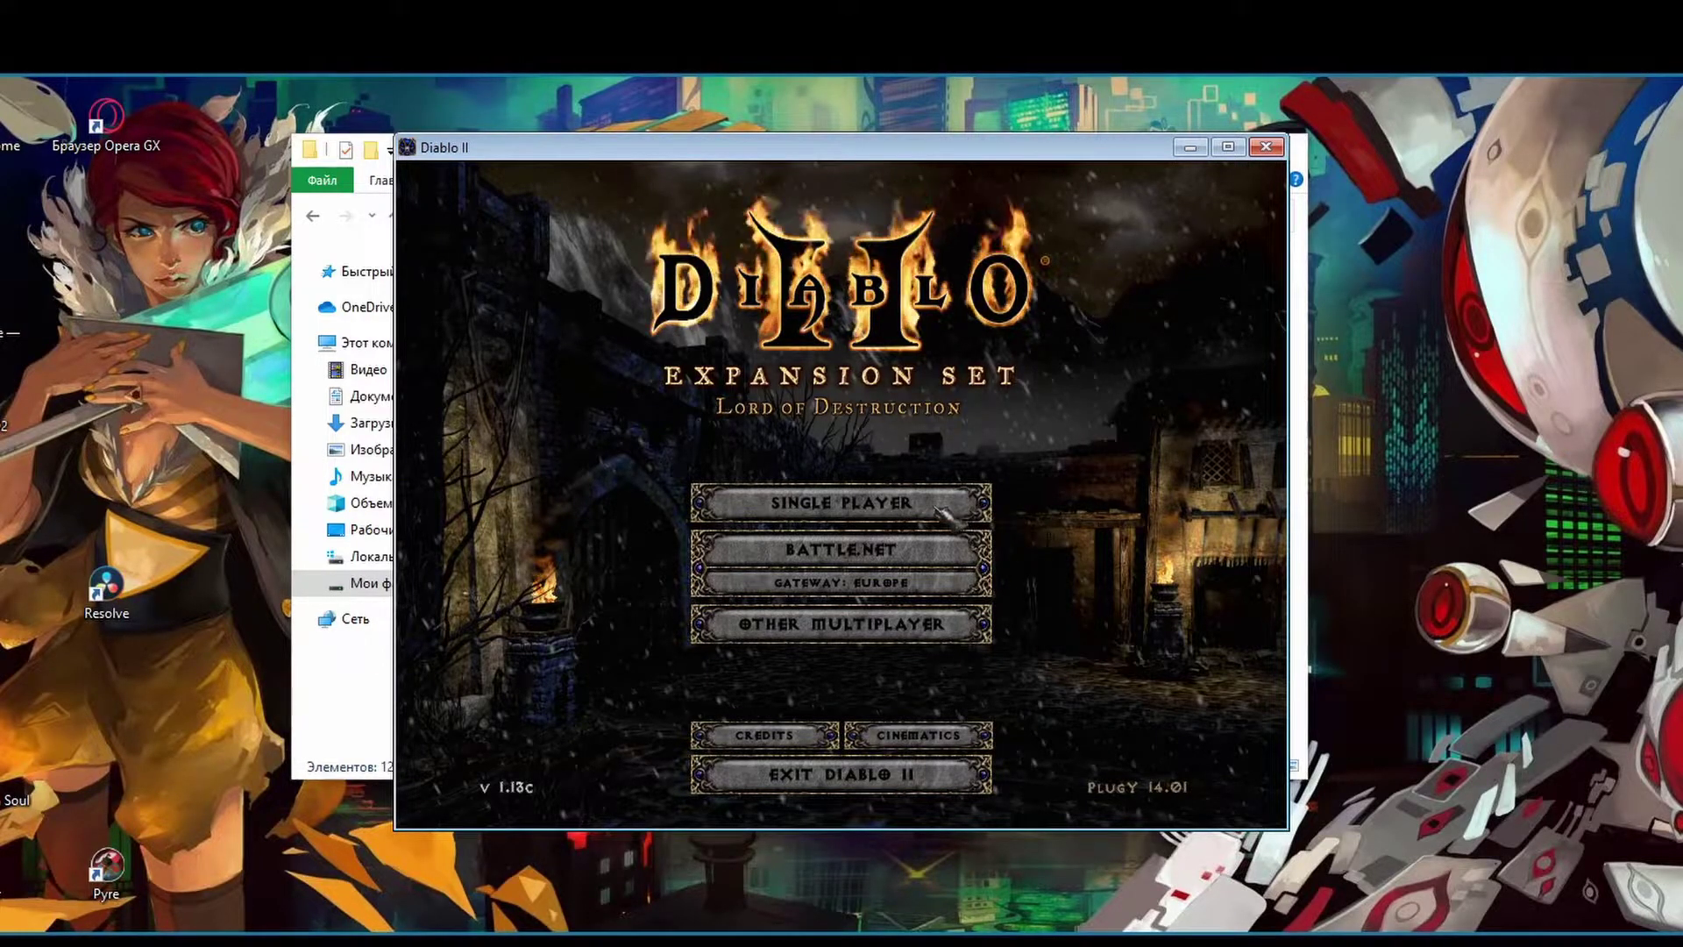
Step: Check the single-player section of Diablo II for existing characters and exit the game
click(841, 502)
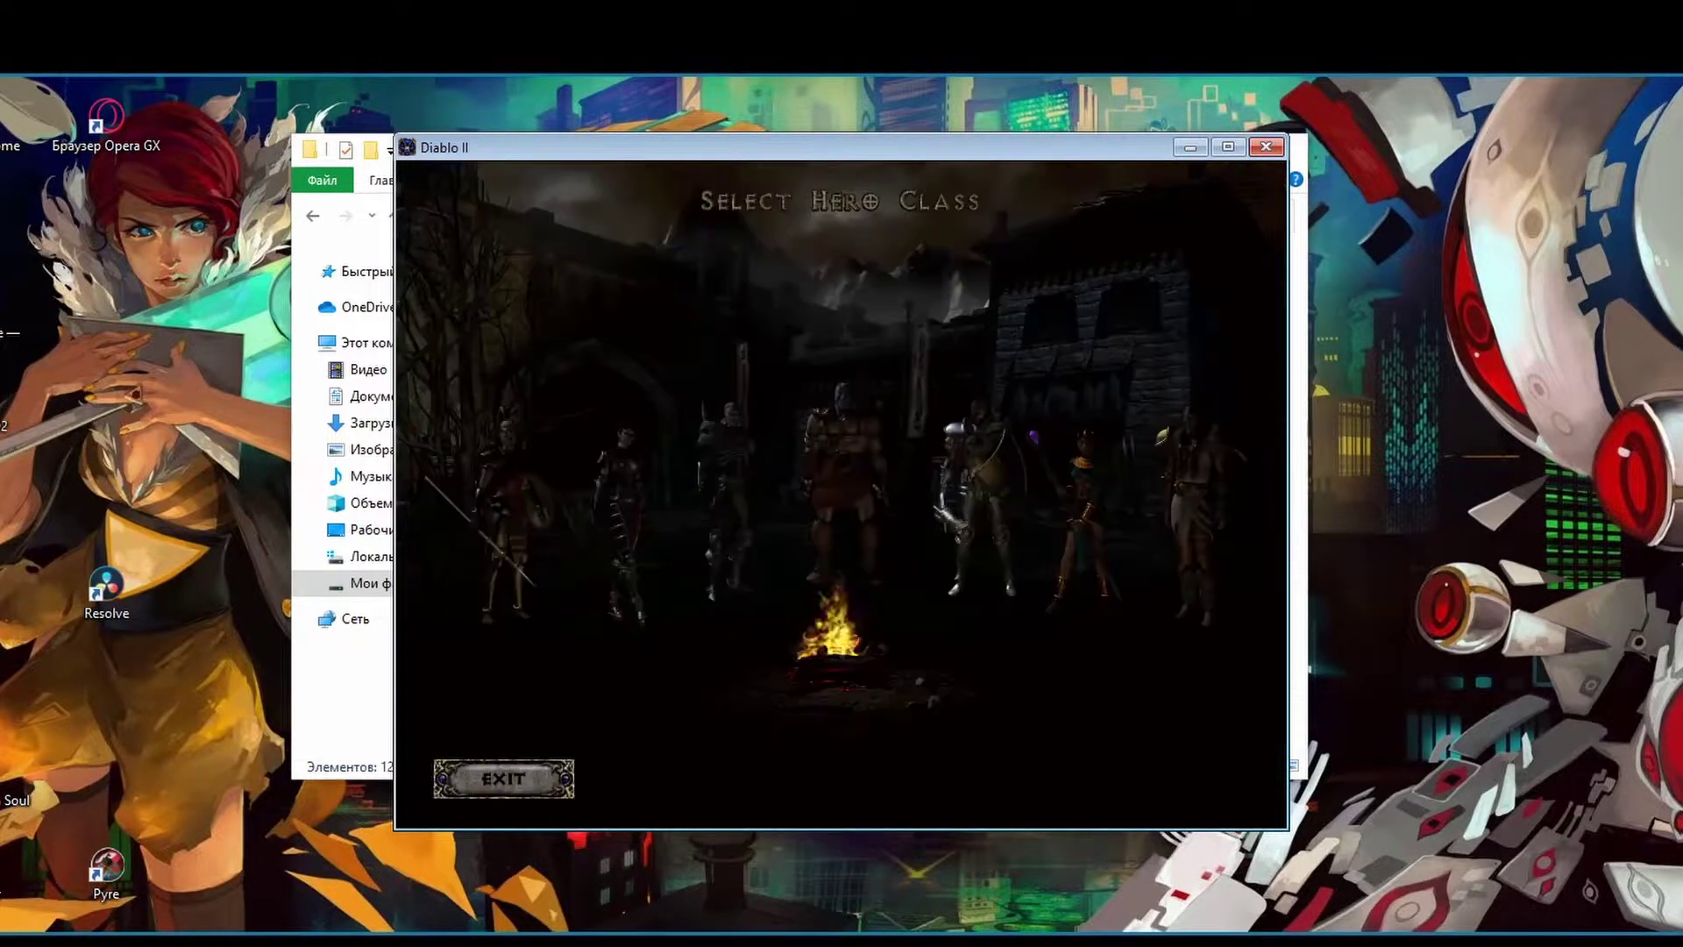
click(530, 793)
click(564, 786)
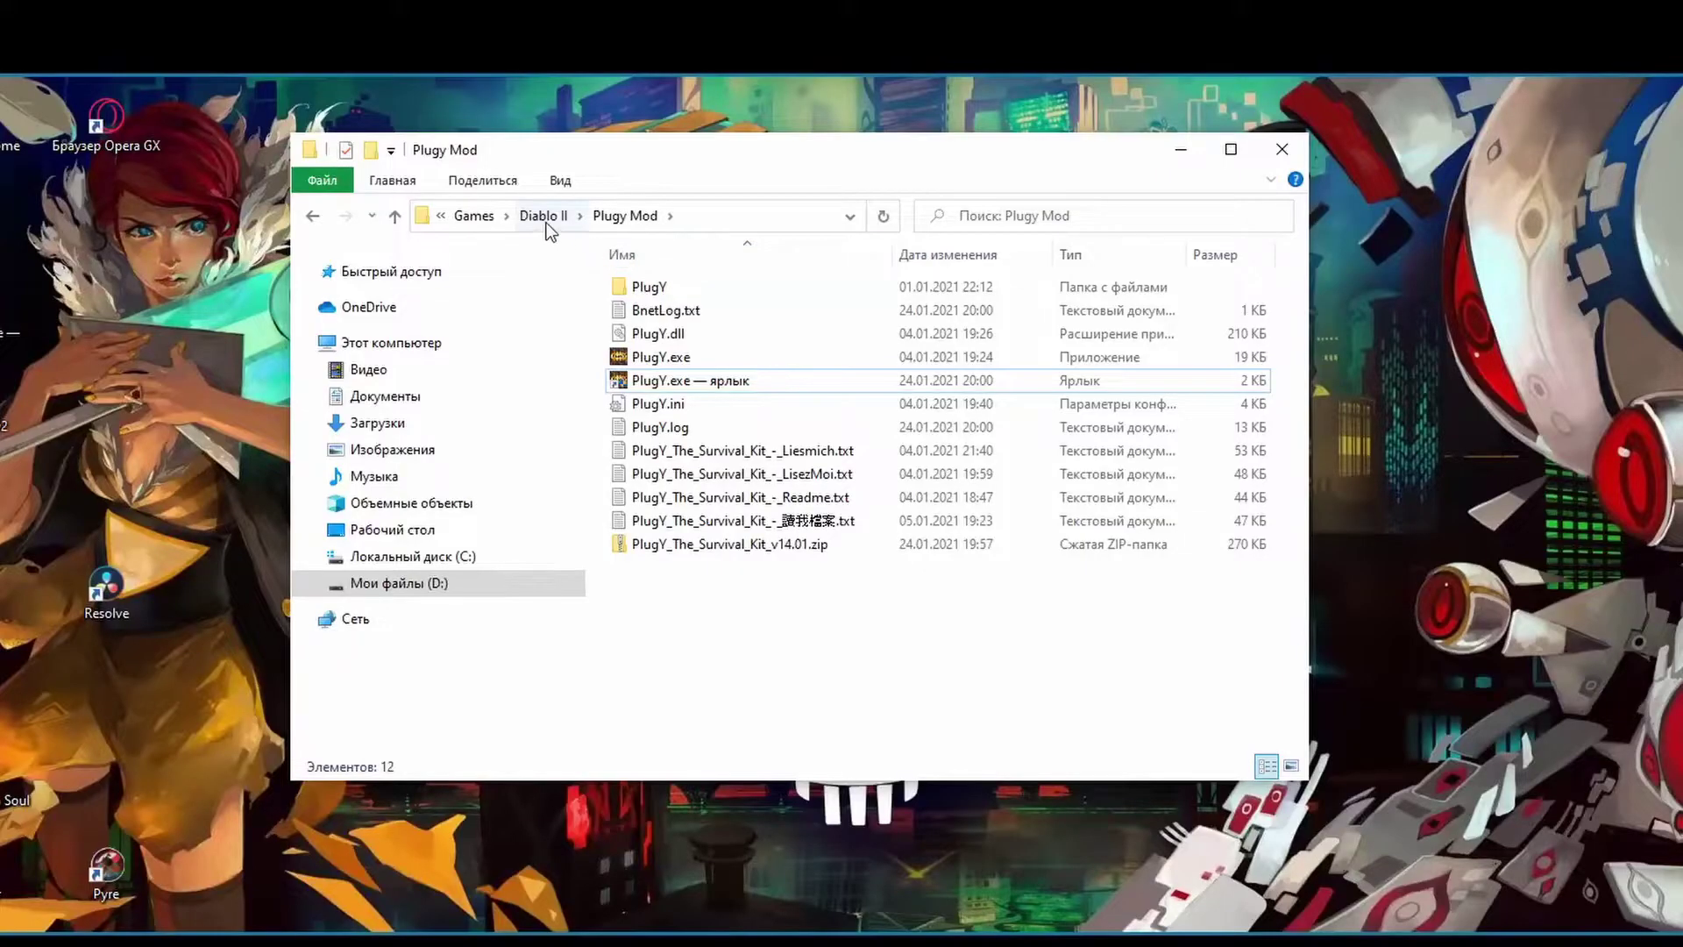
Step: Check Diablo II's Save folder, and copy all files from Diablo - Resources\20201216_Saves\save in the Games folder
click(548, 219)
double_click(670, 302)
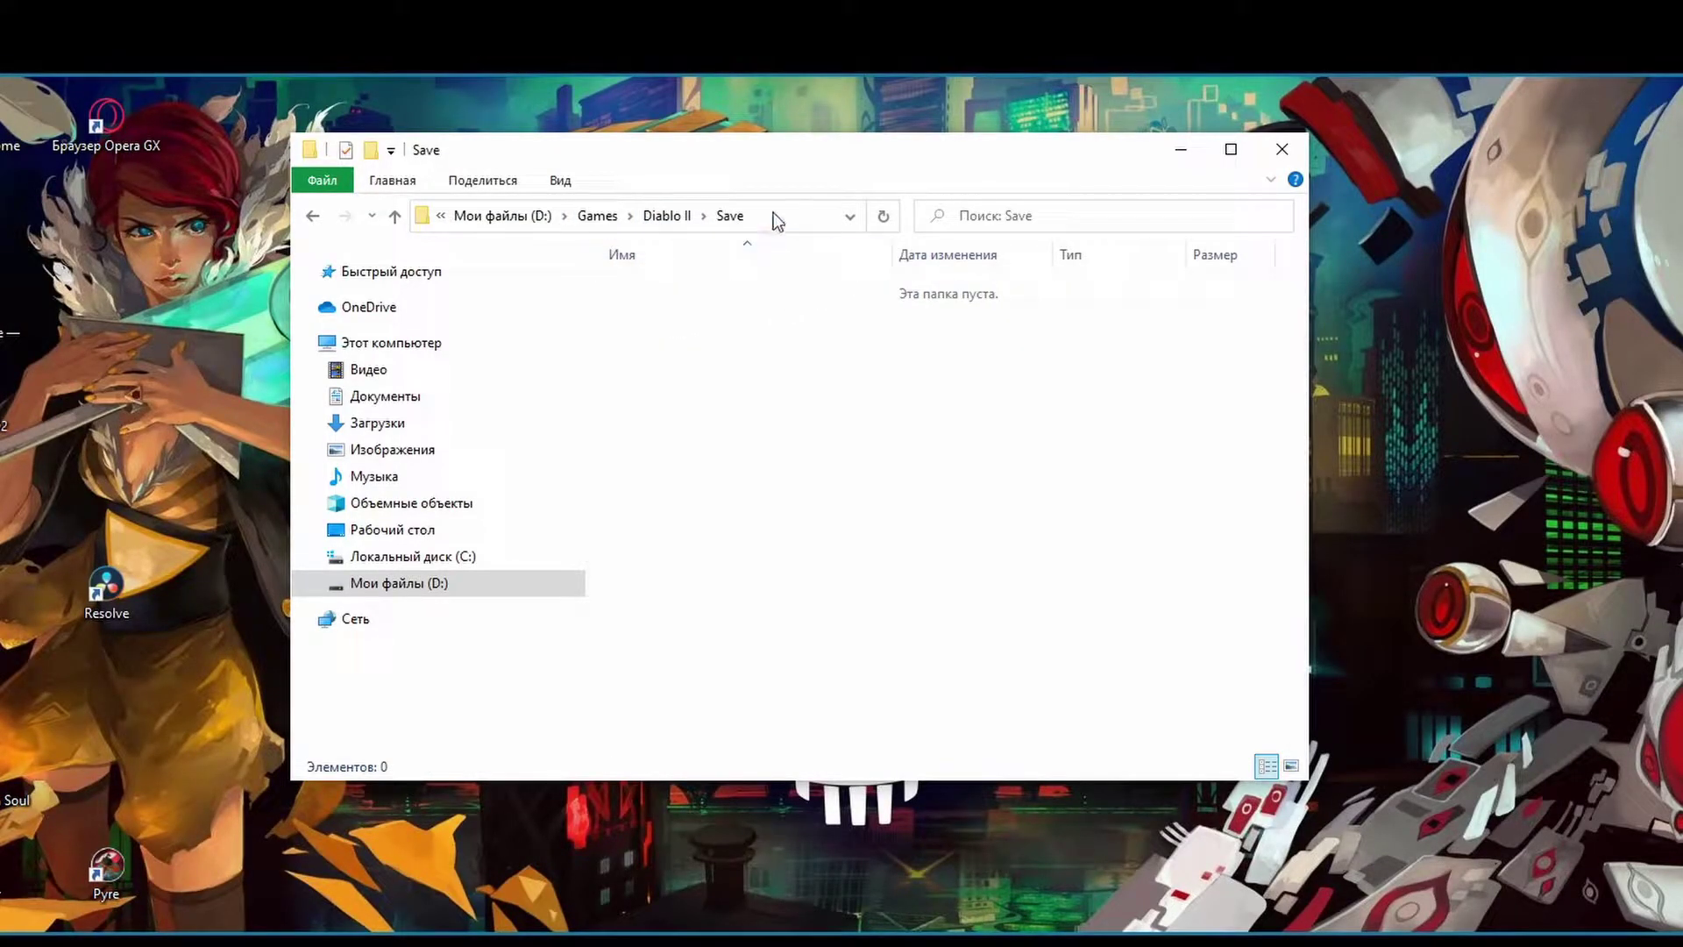
click(653, 219)
click(597, 224)
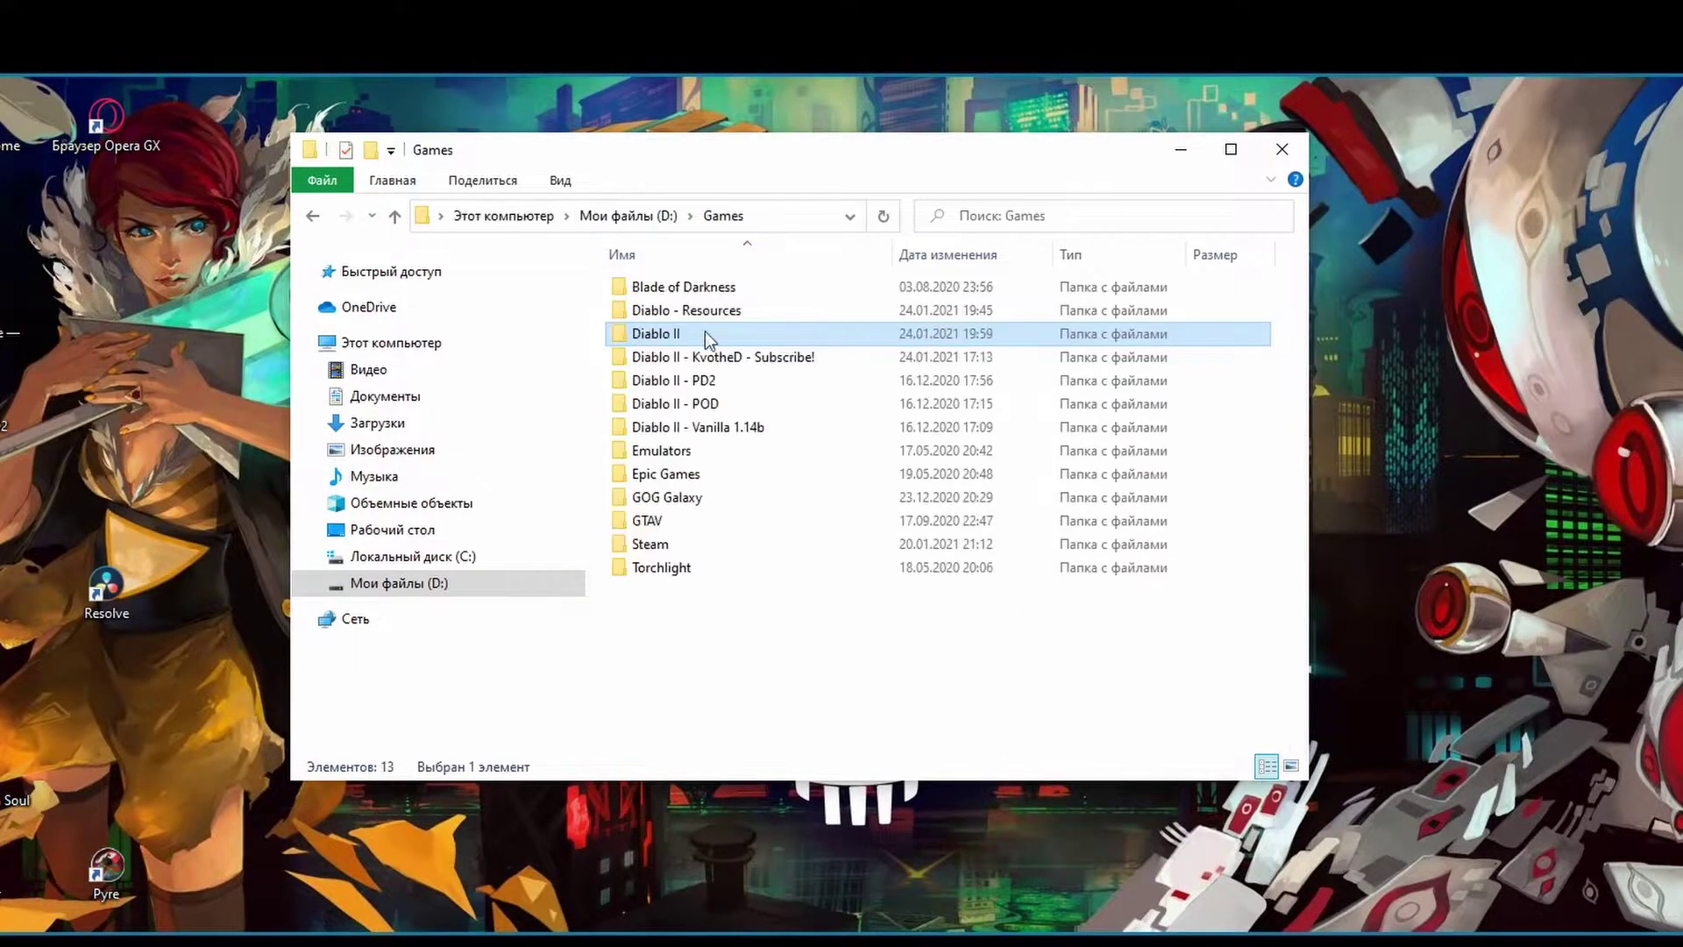
double_click(721, 311)
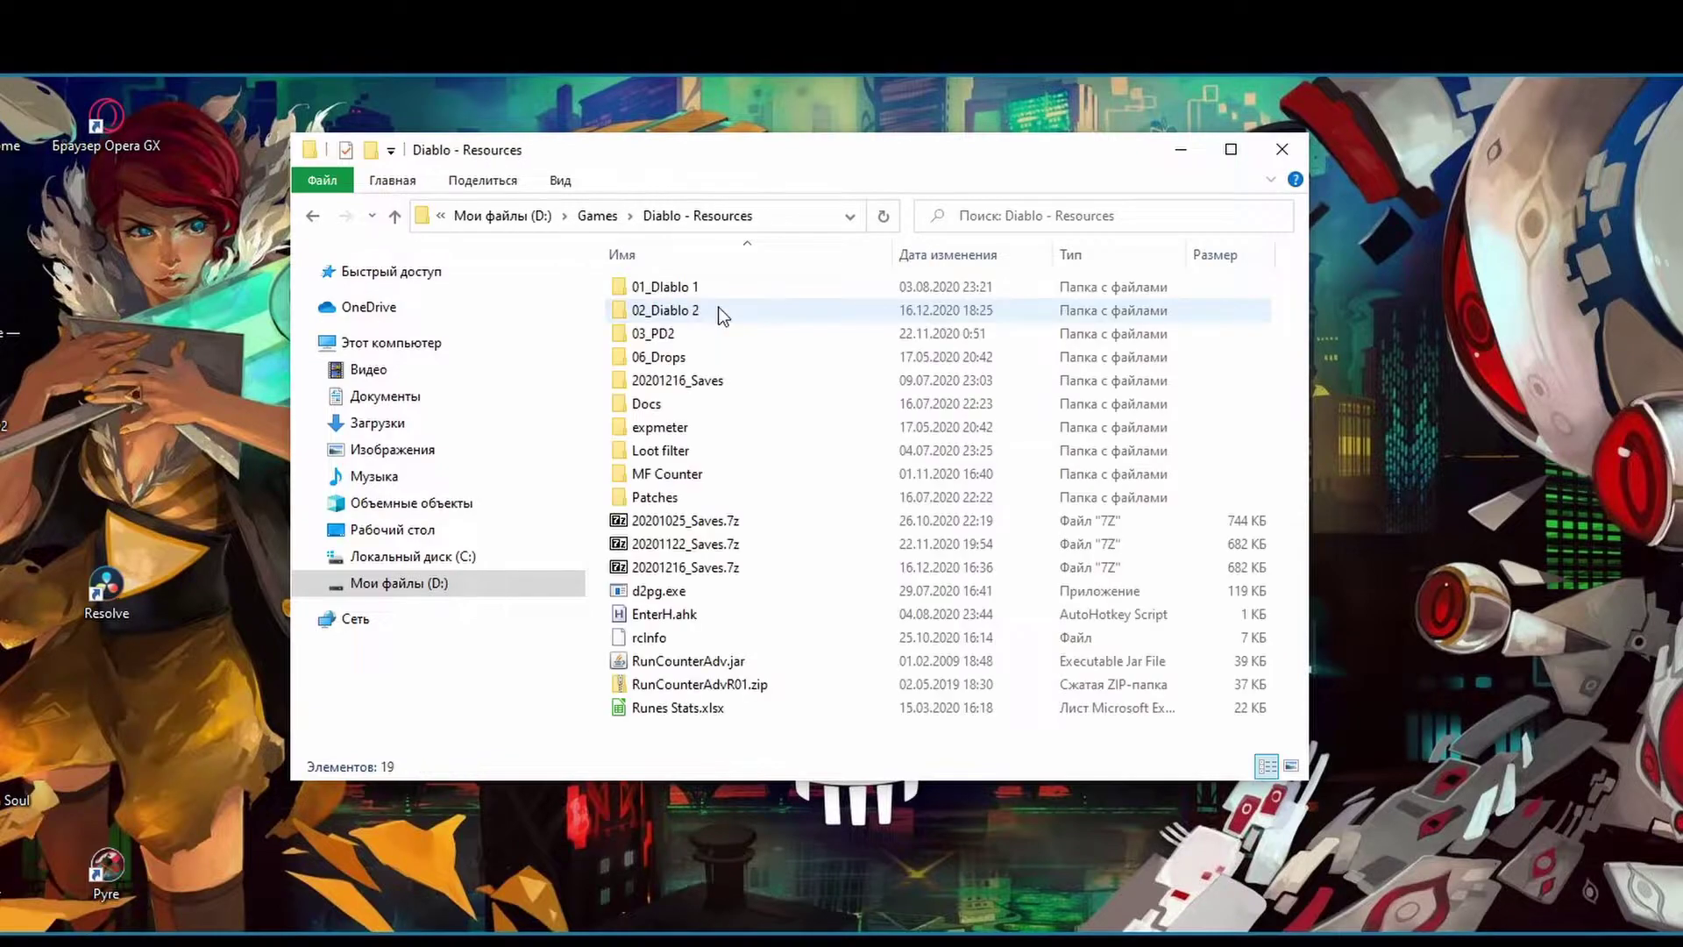
click(733, 381)
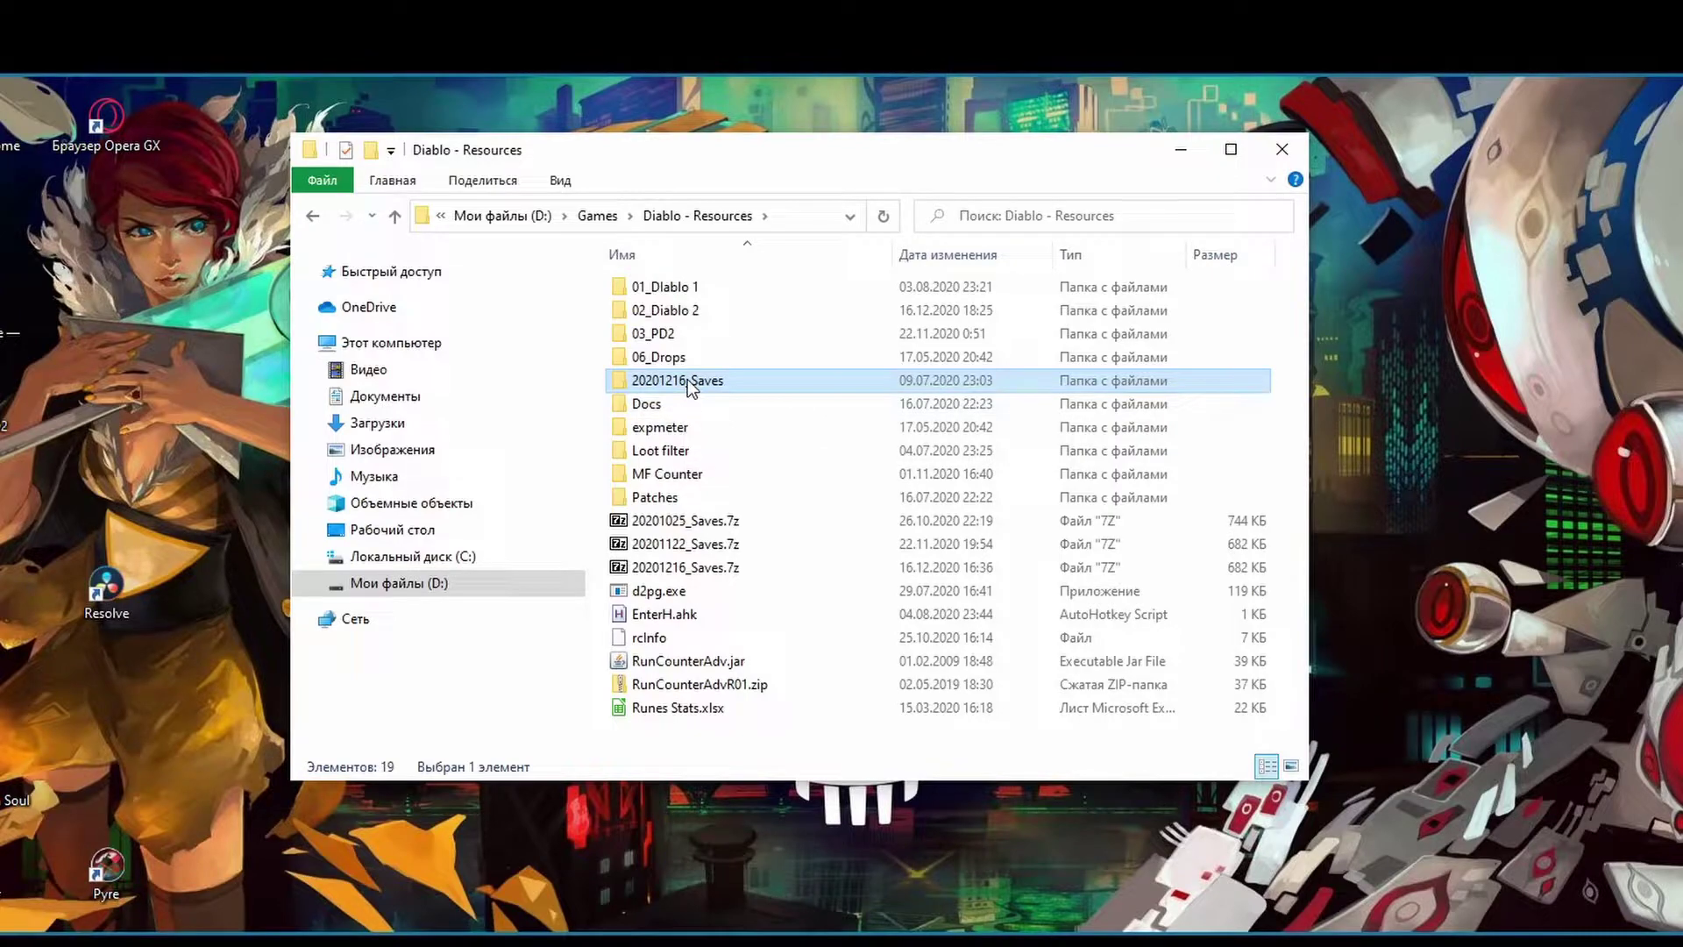
double_click(645, 379)
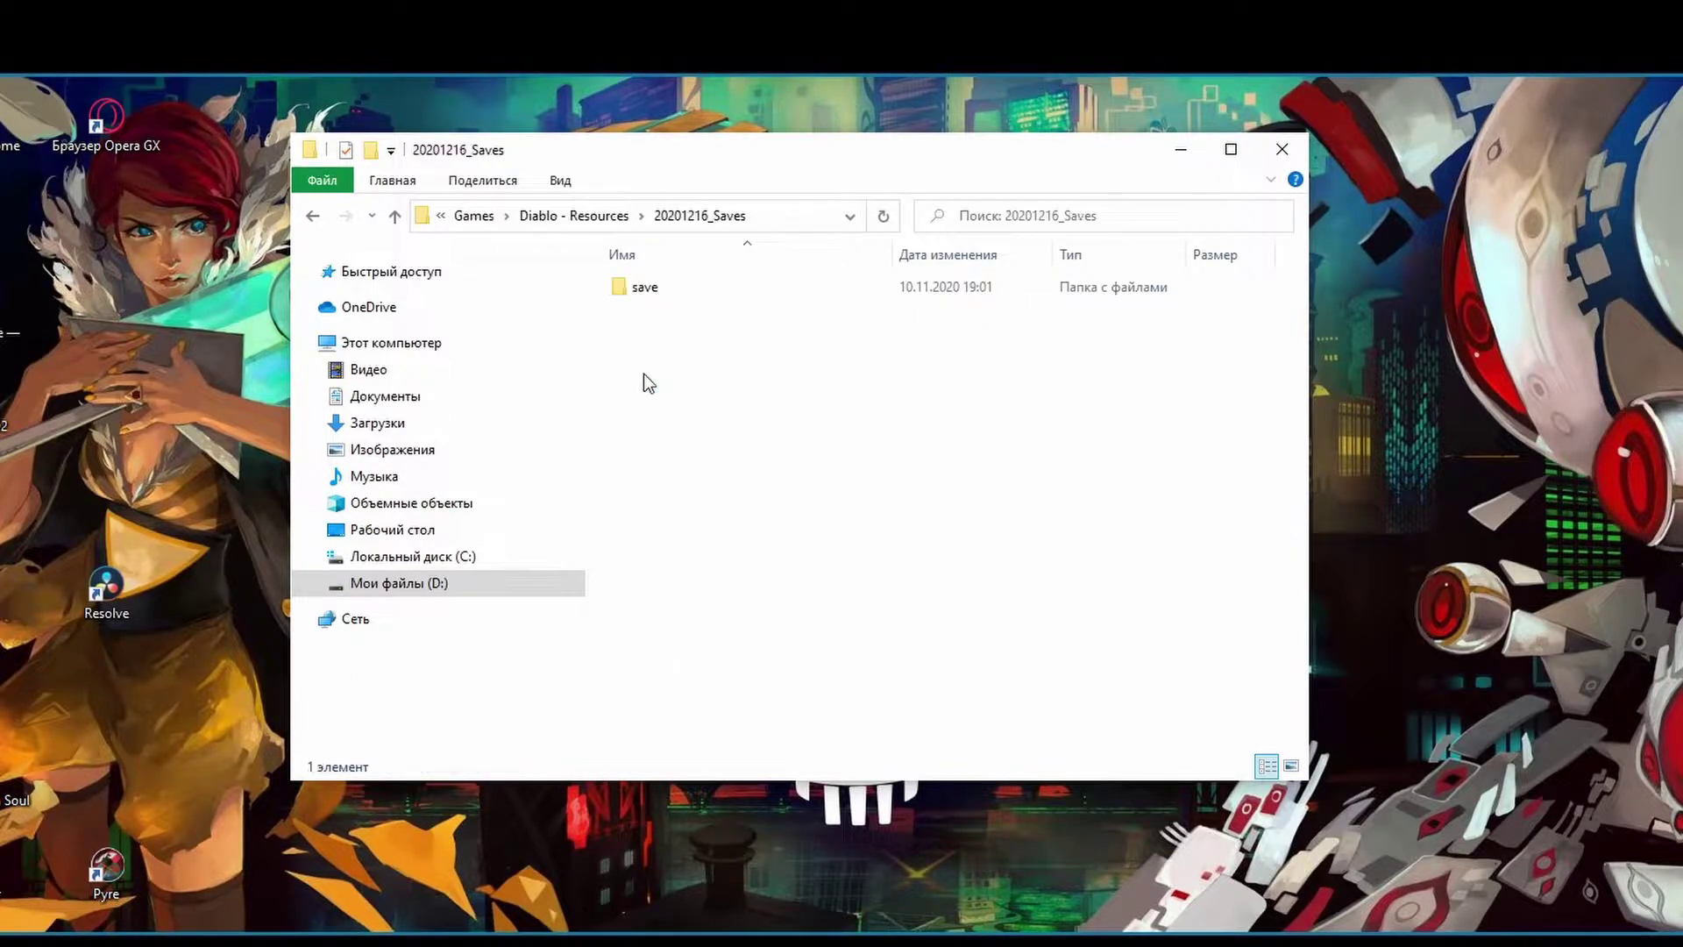
click(657, 295)
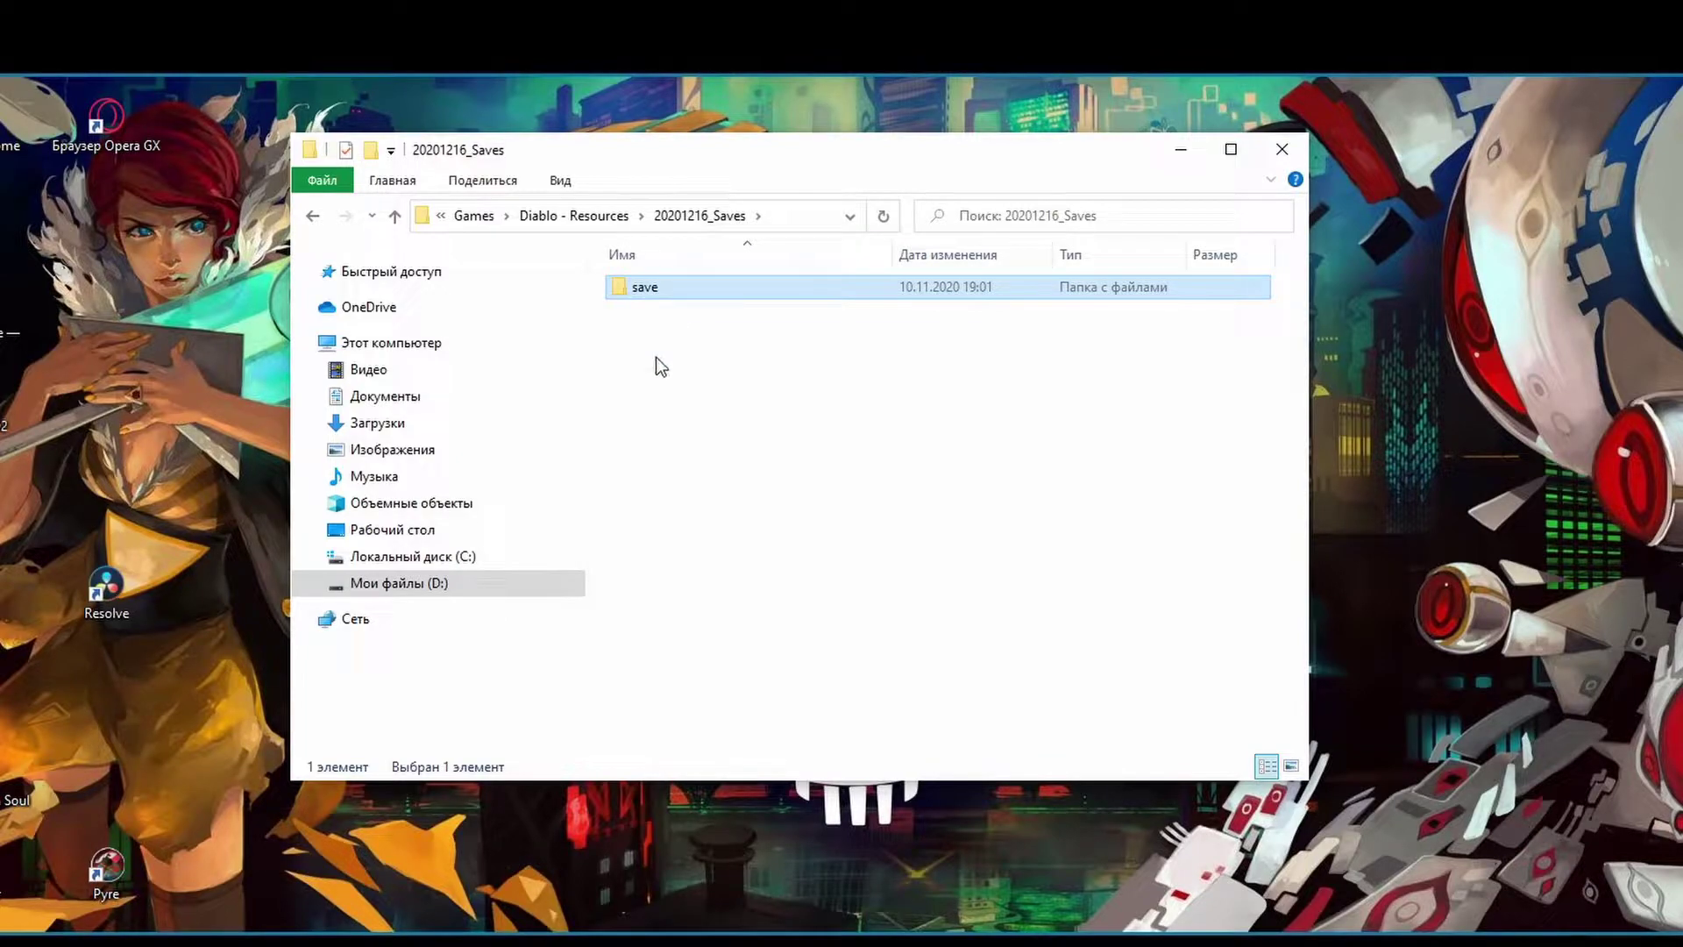
double_click(660, 297)
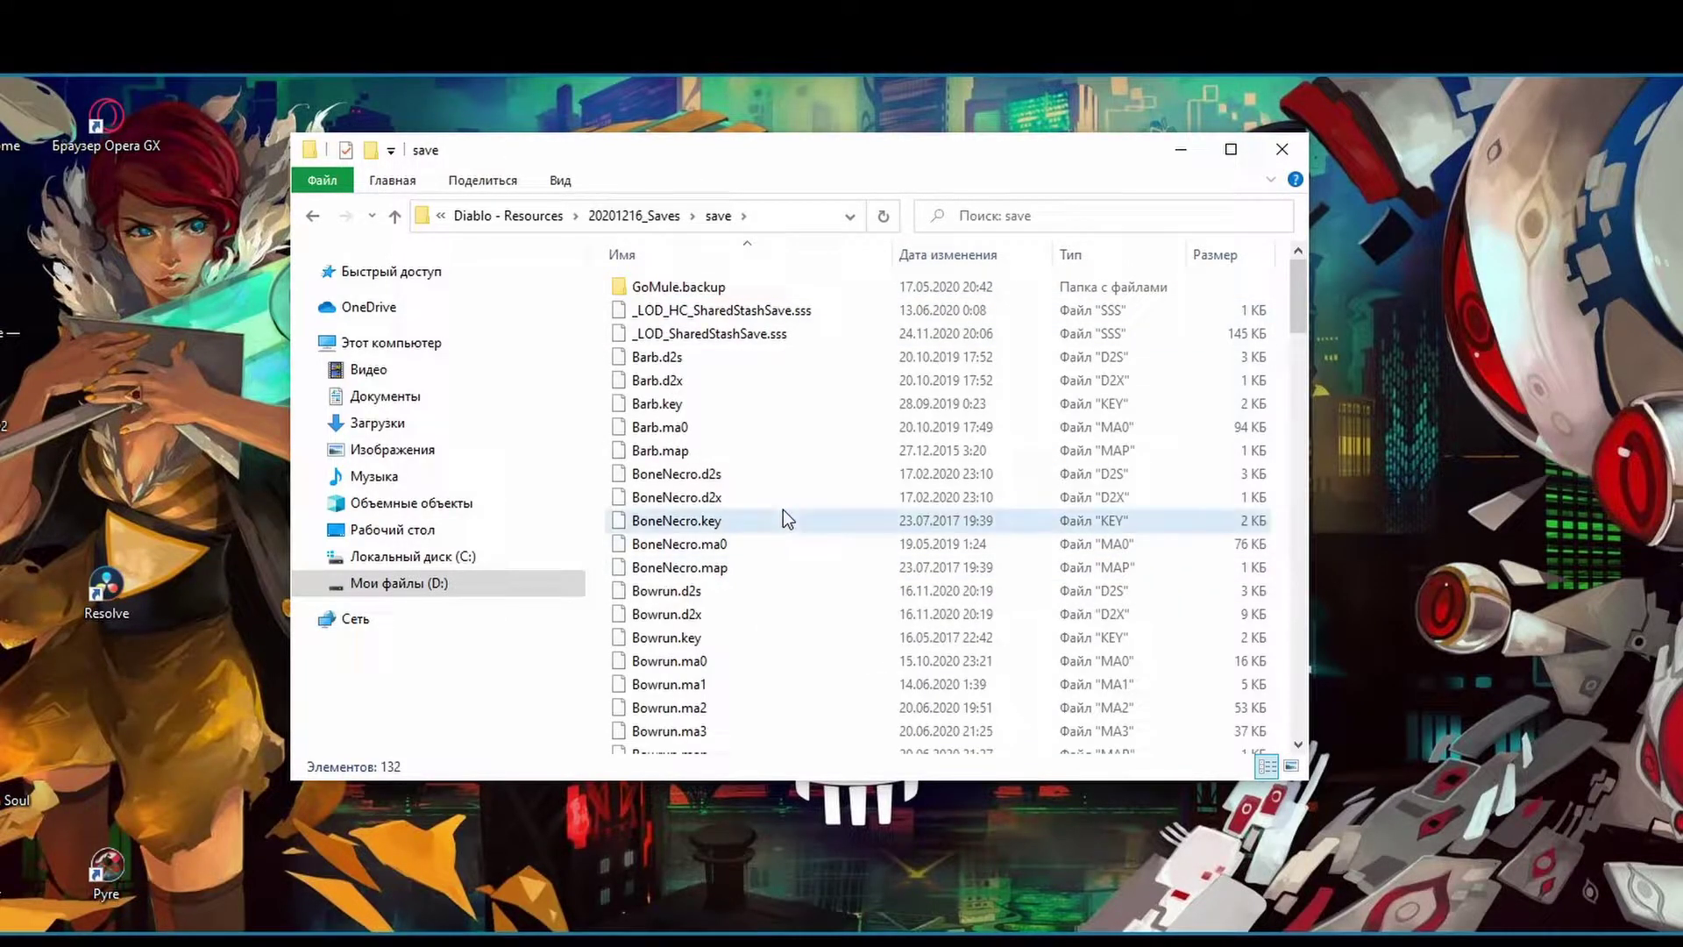
key(ctrl+a)
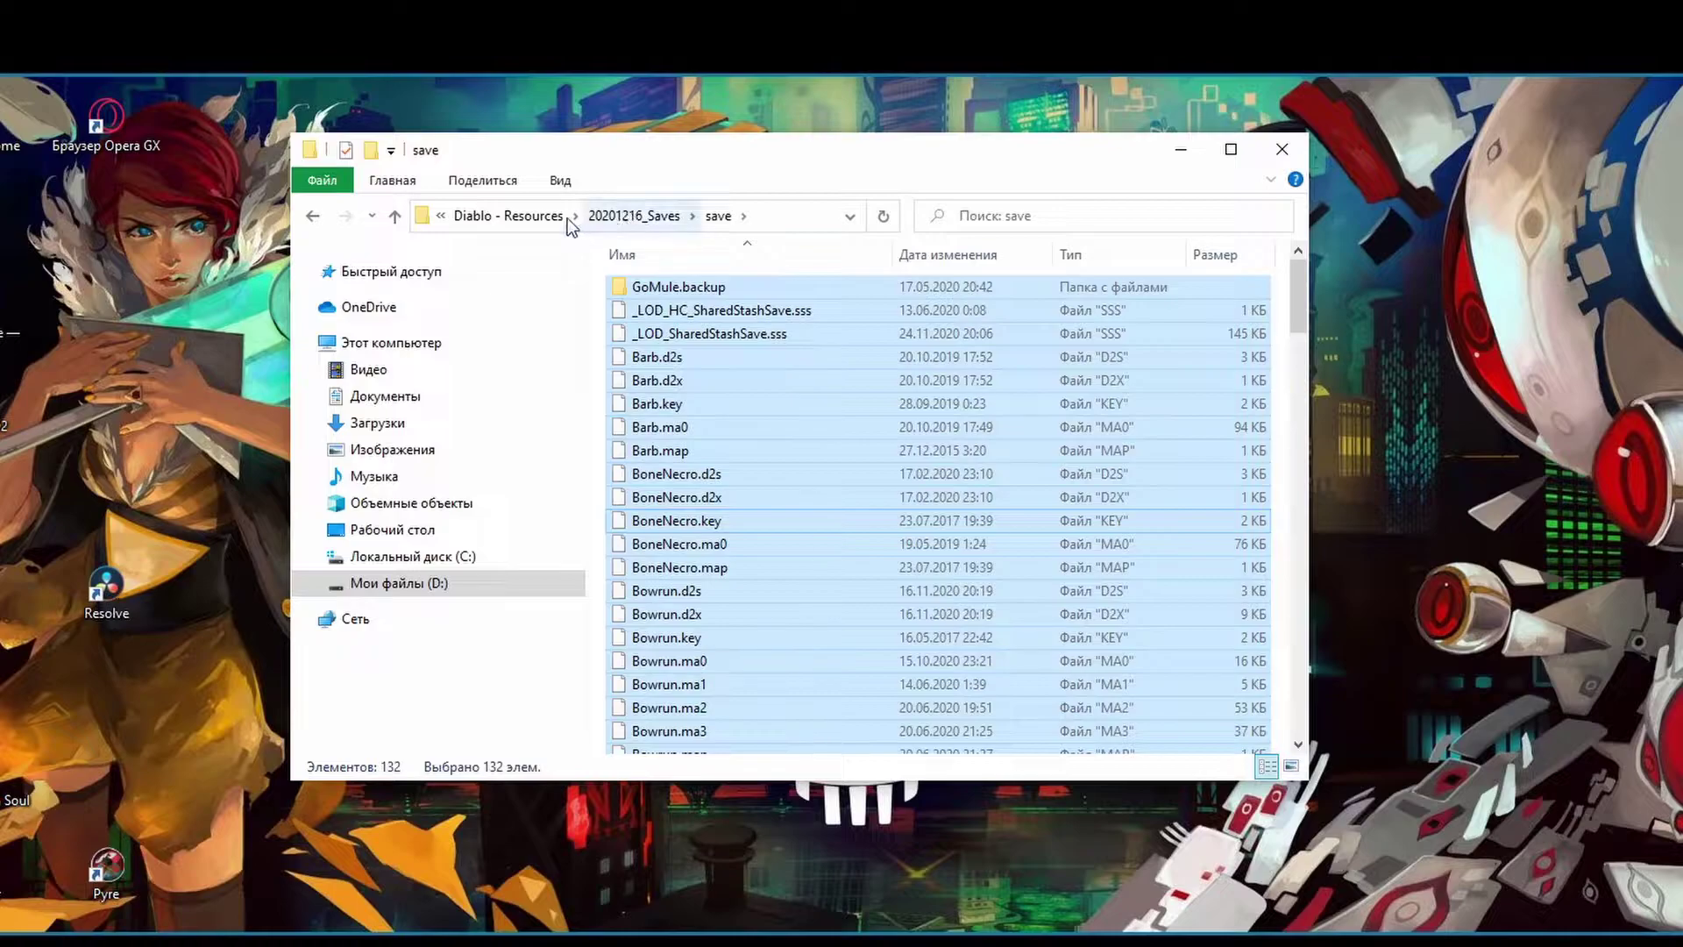
Step: Paste the copied character saves and shared stash files into the Save folder of Diablo II
click(508, 217)
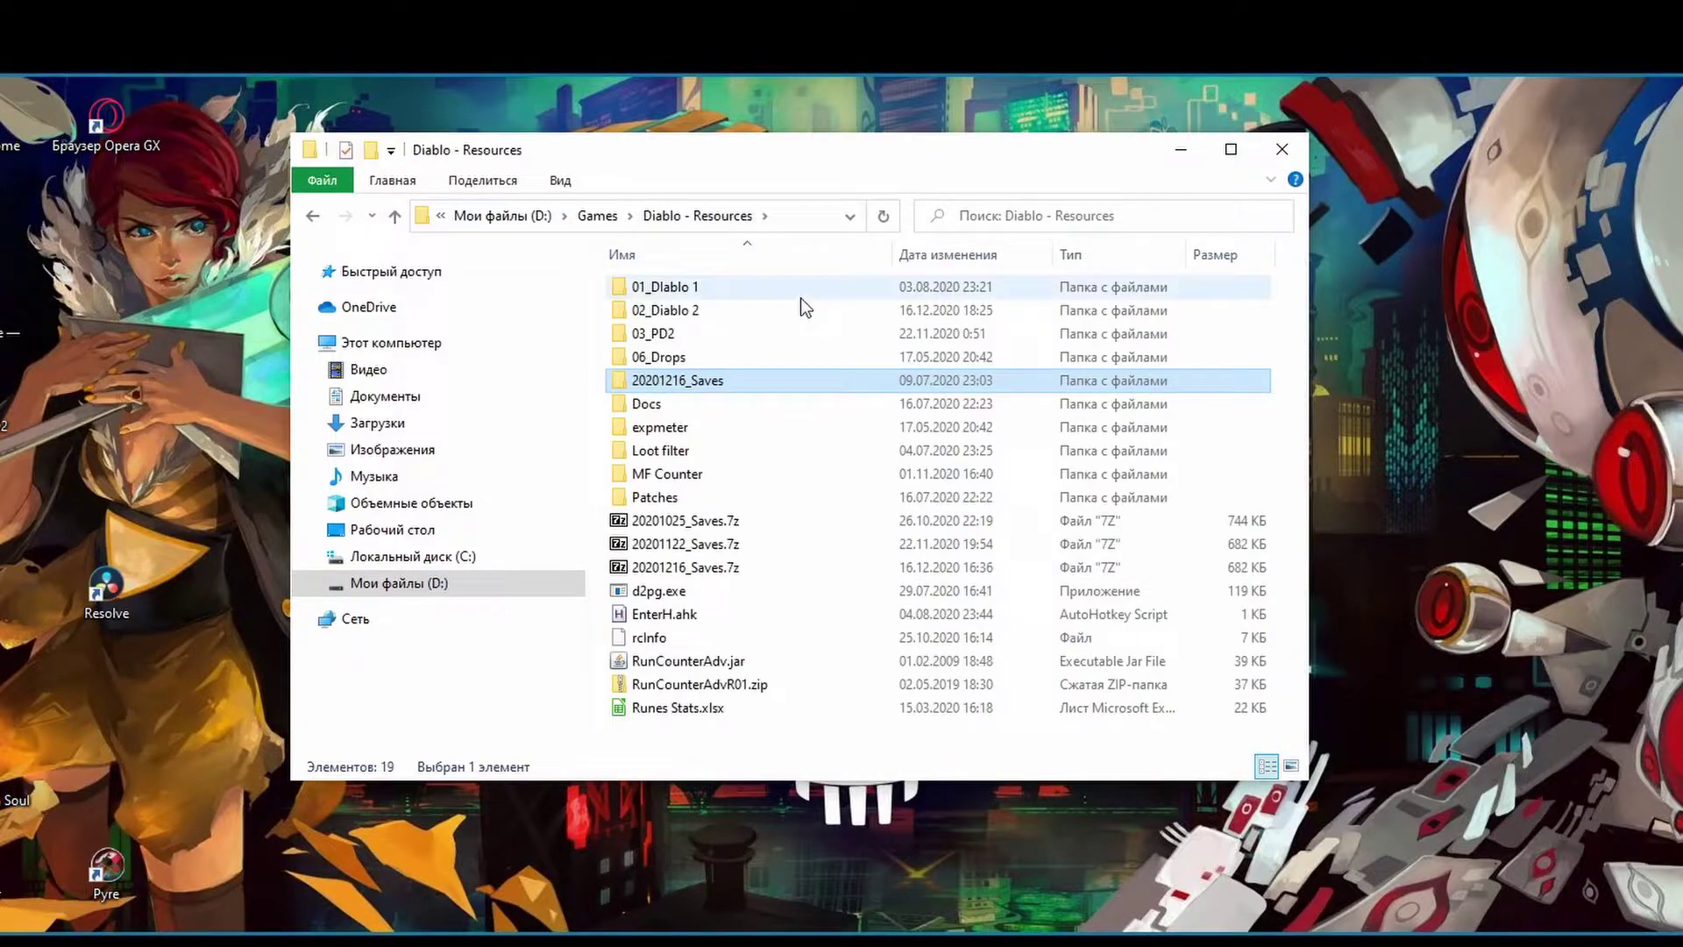
click(602, 215)
double_click(688, 333)
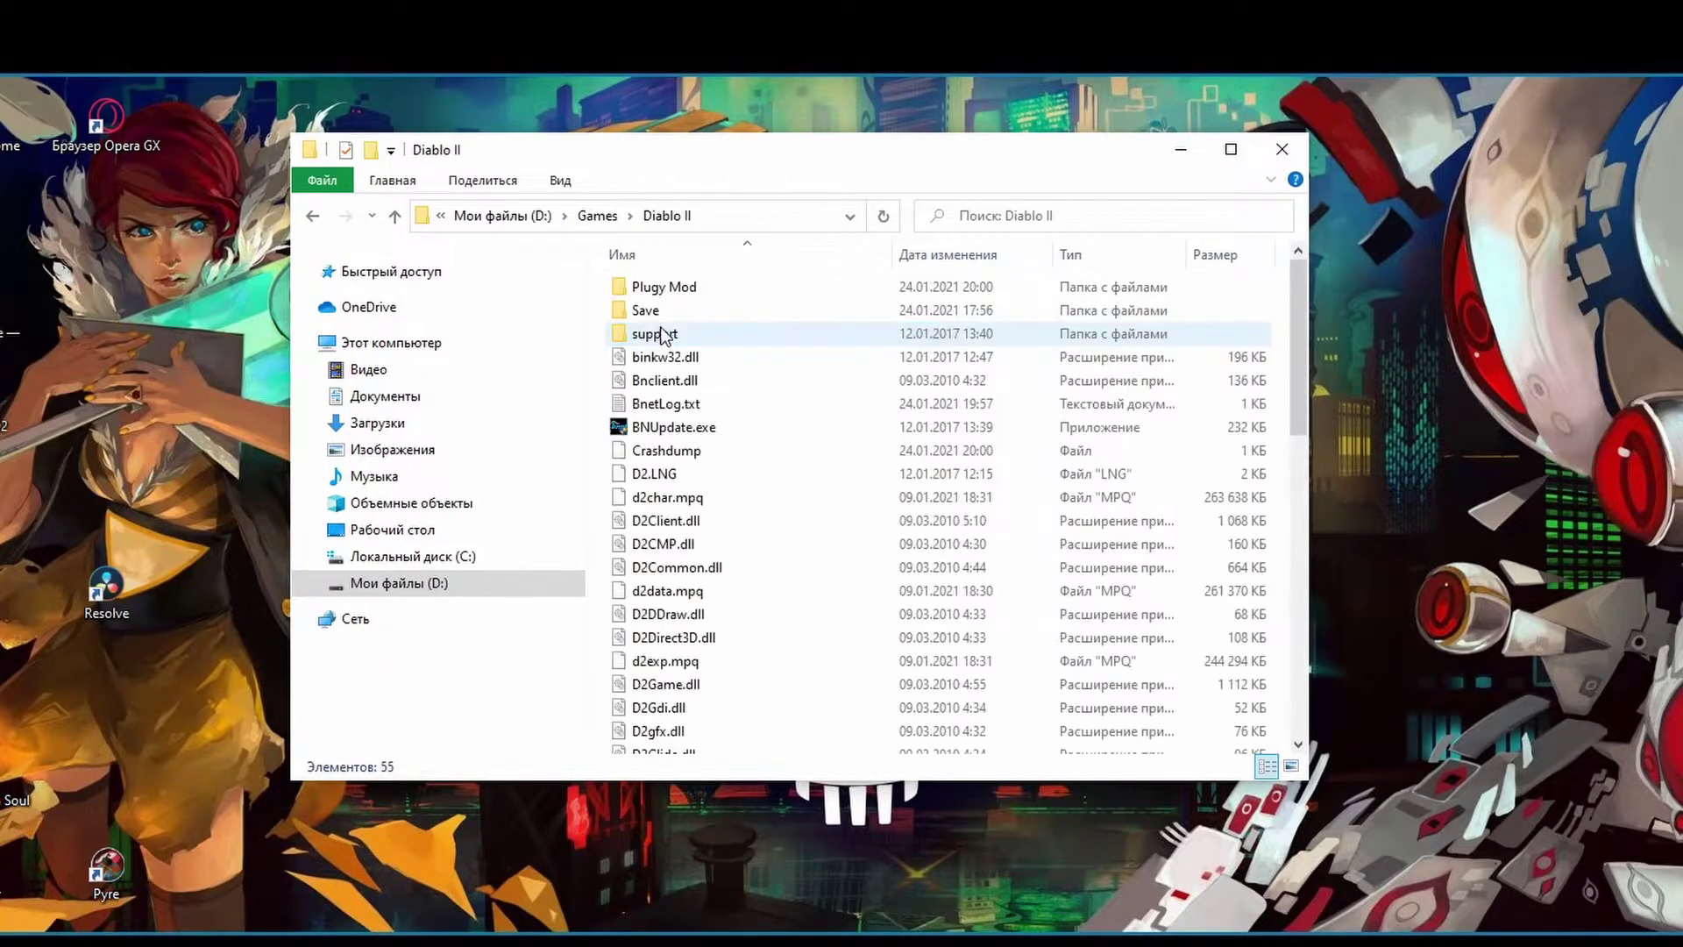
double_click(699, 312)
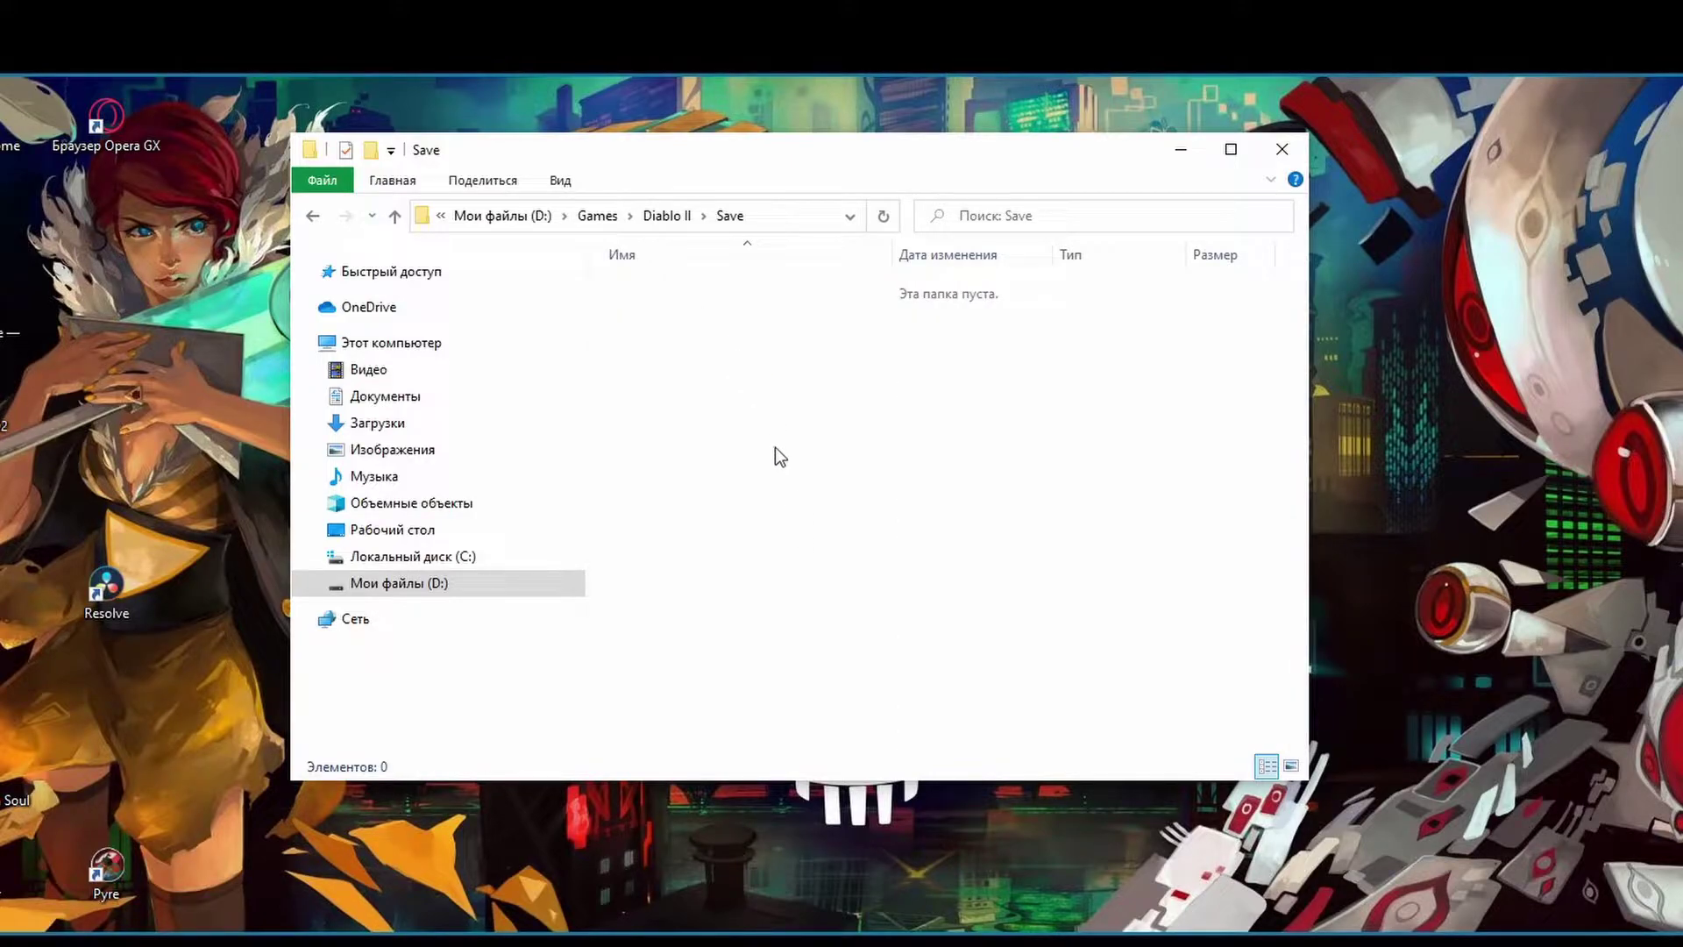
key(ctrl+v)
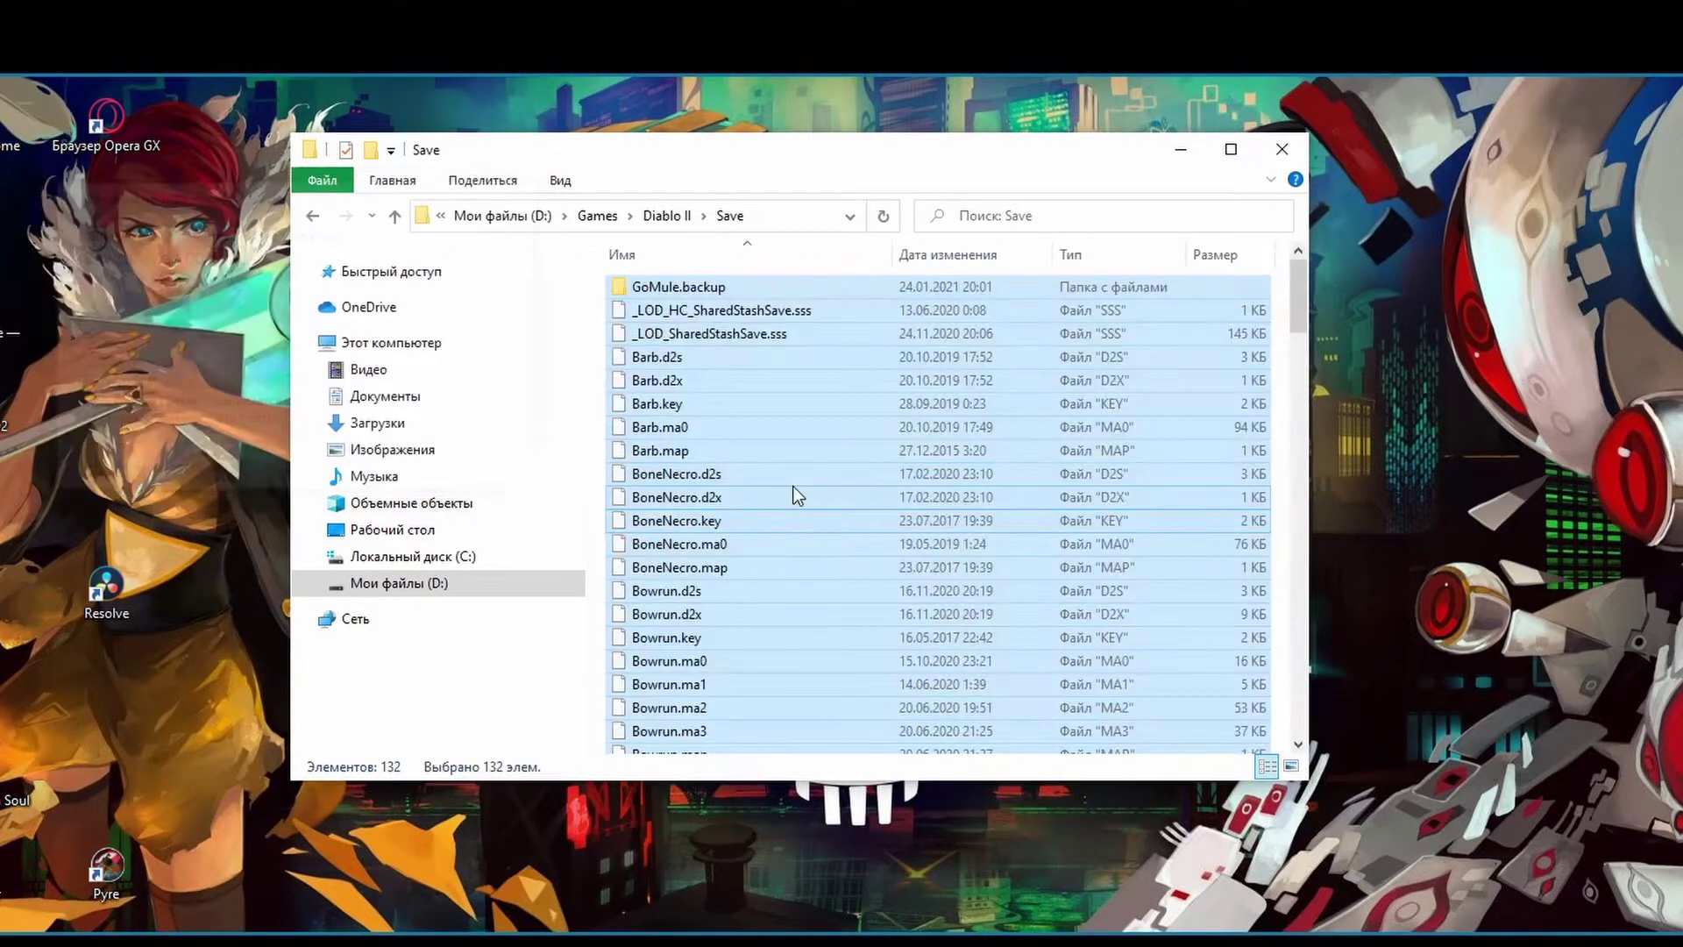
scroll(802, 484, down, 10)
scroll(806, 465, up, 10)
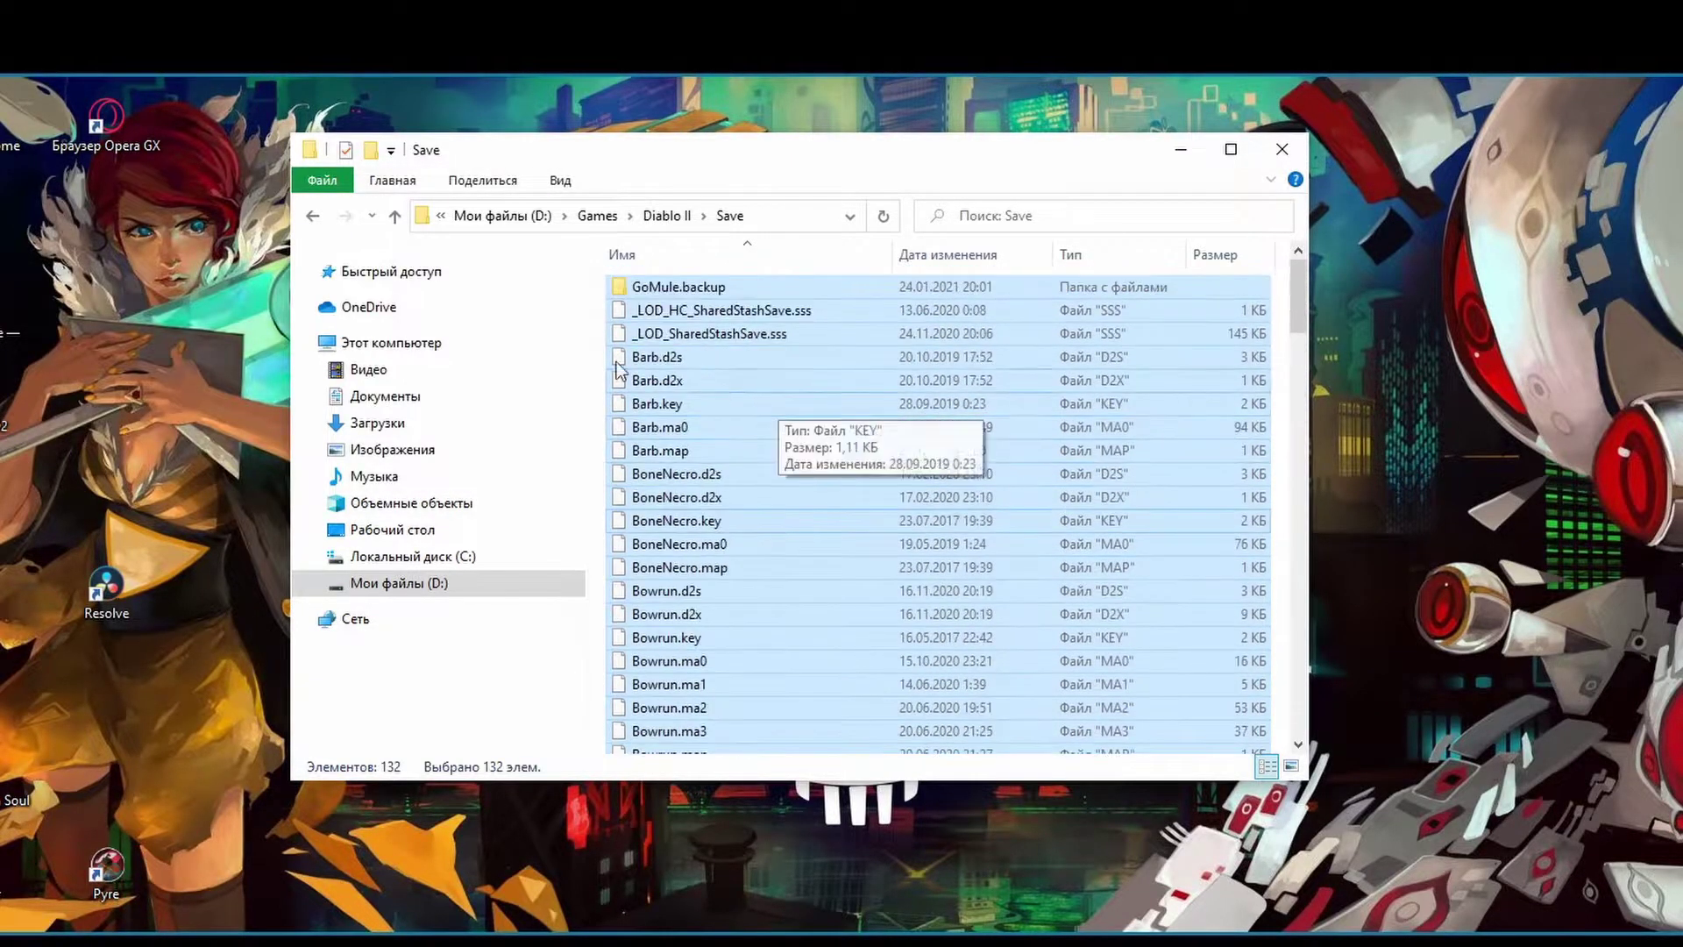
Step: Launch the game from the PlugY.exe shortcut in Plugy Mod and start single player with the Sorceress Mia
click(663, 215)
double_click(649, 287)
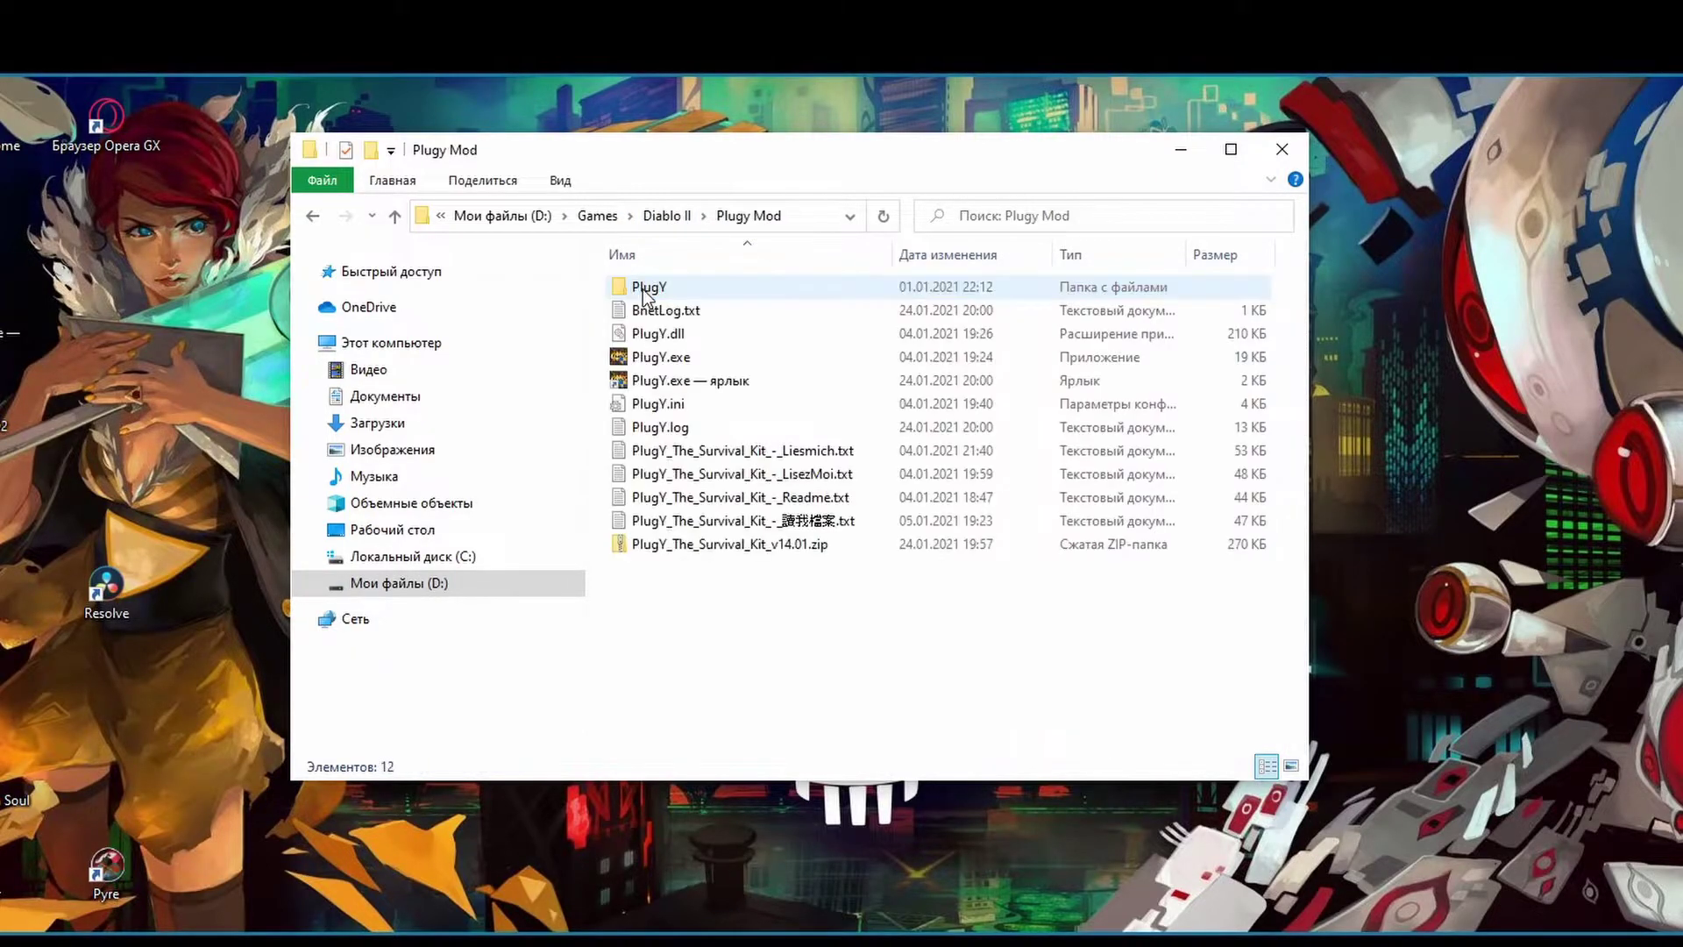
double_click(717, 381)
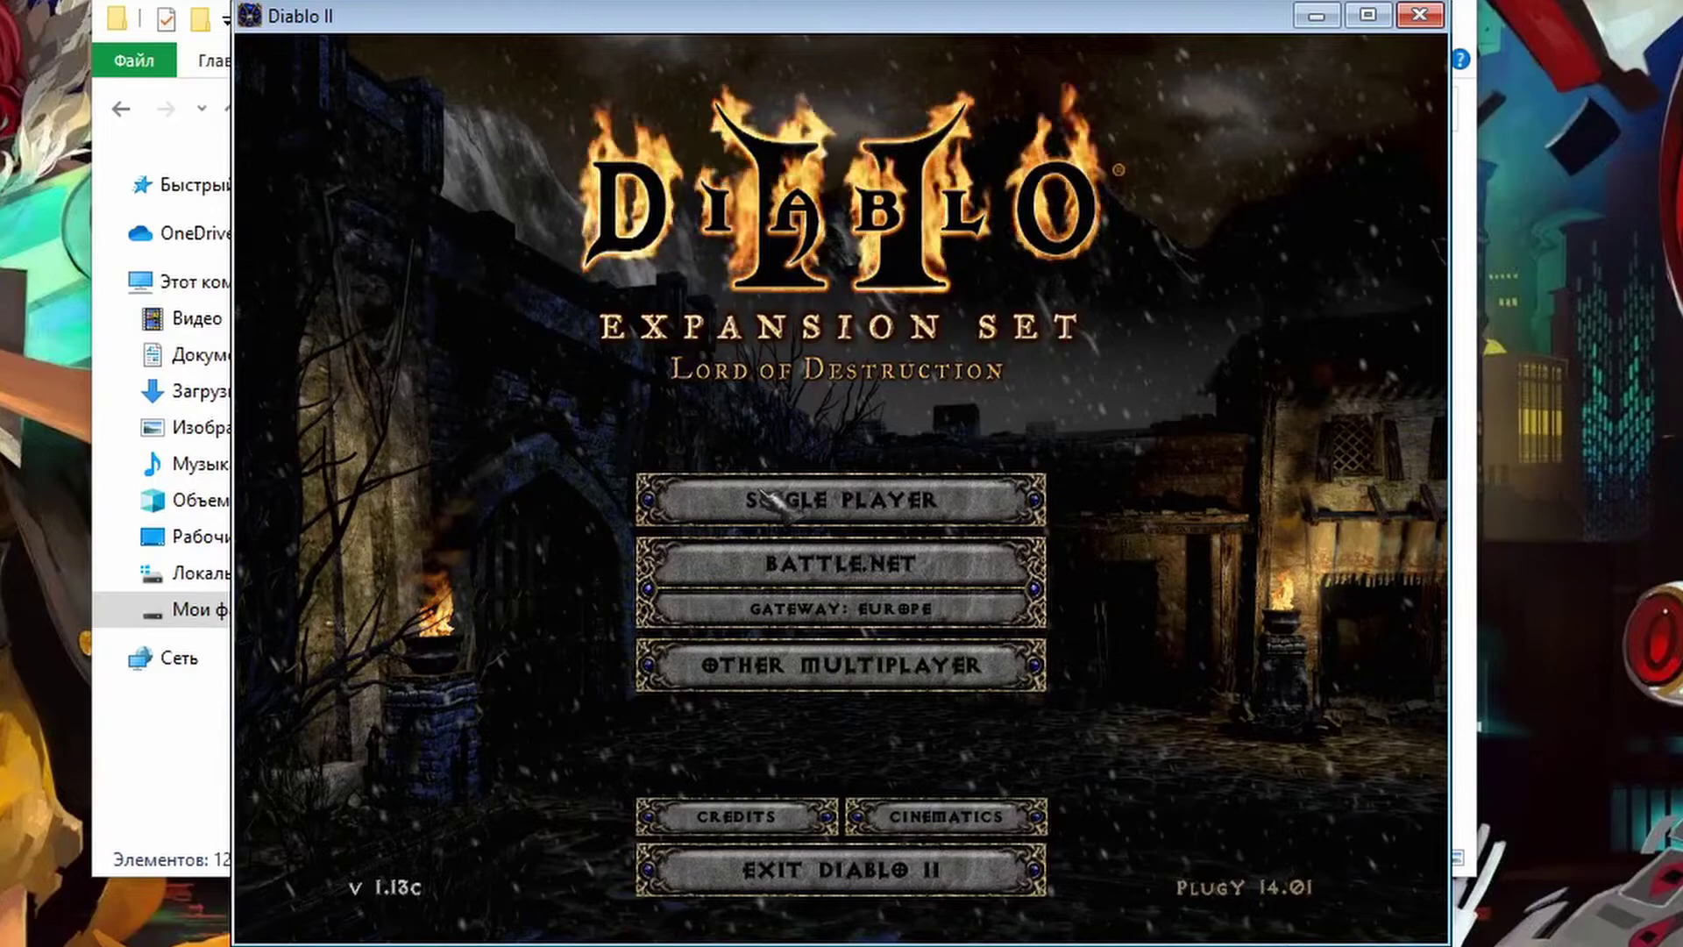
click(728, 497)
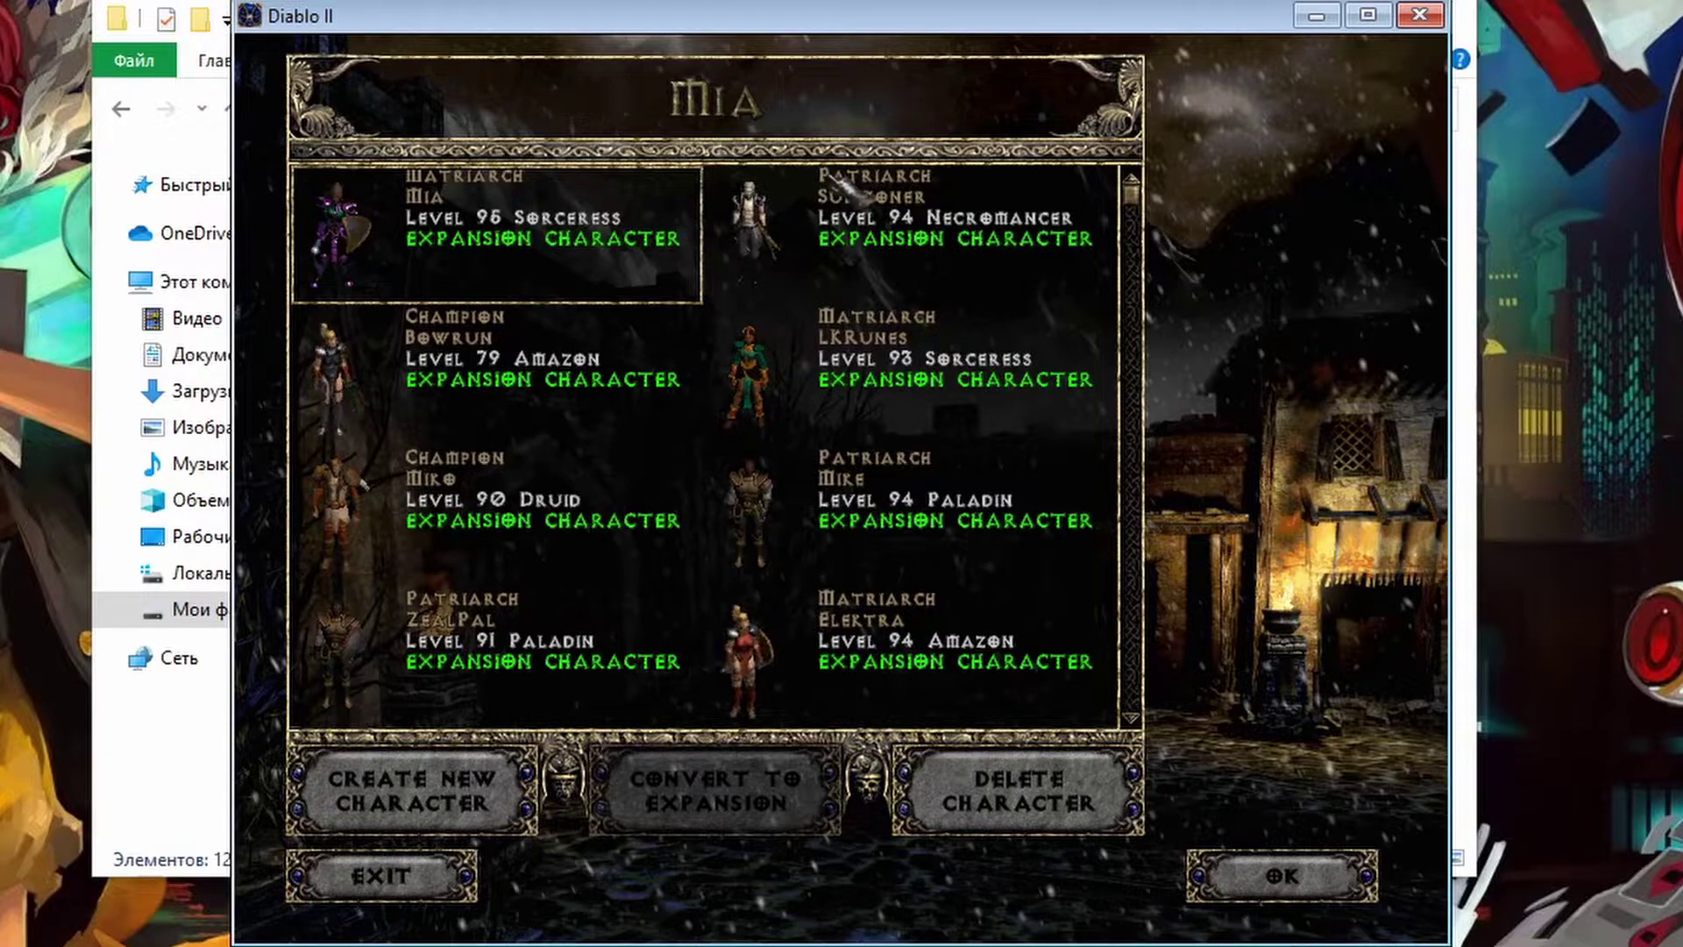
double_click(575, 241)
click(729, 598)
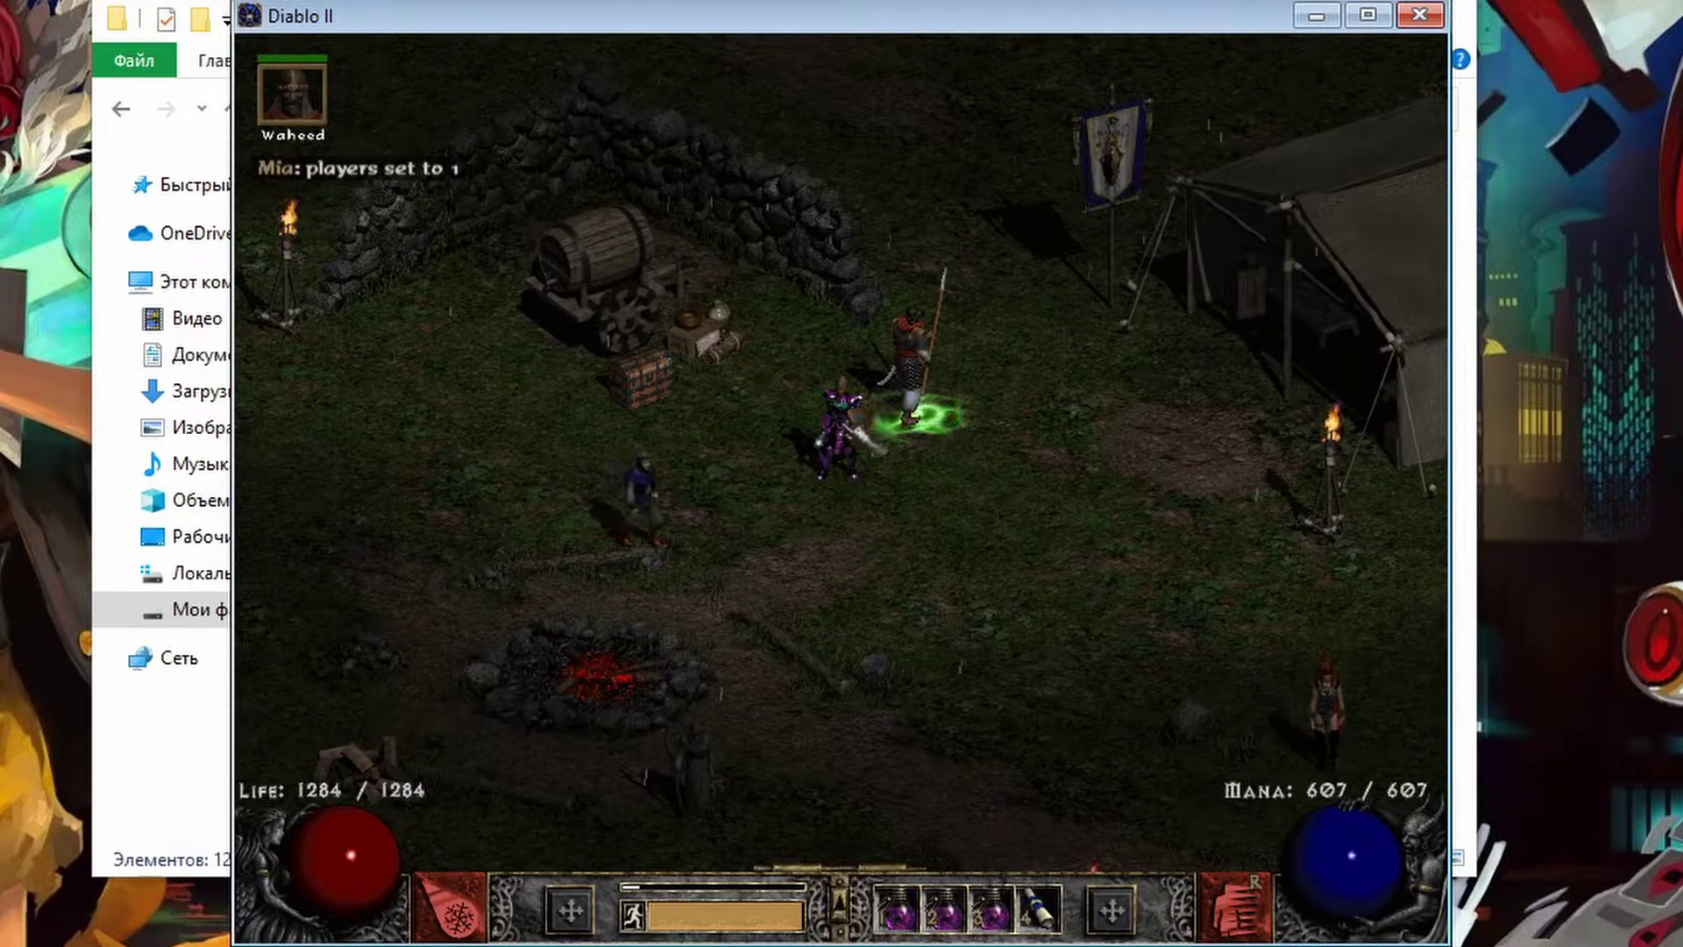
Step: Inspect the Sorceress's inventory and equipped items, including the Harlequin Crest, and close the inventory
key(i)
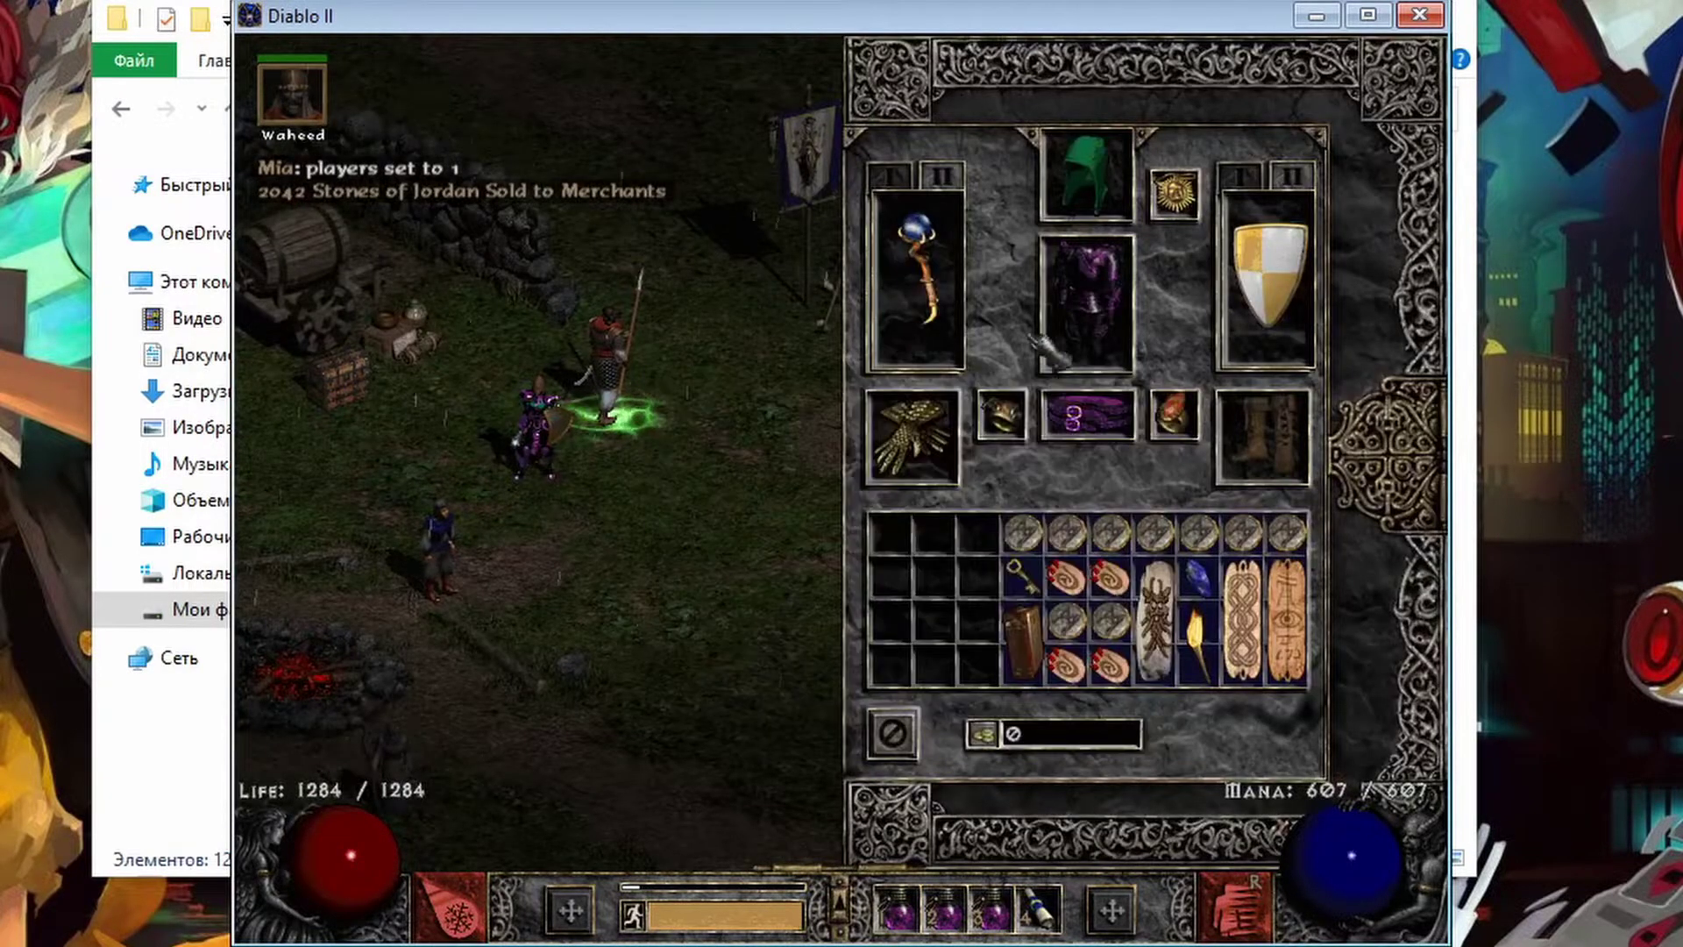
mouse_move(928, 478)
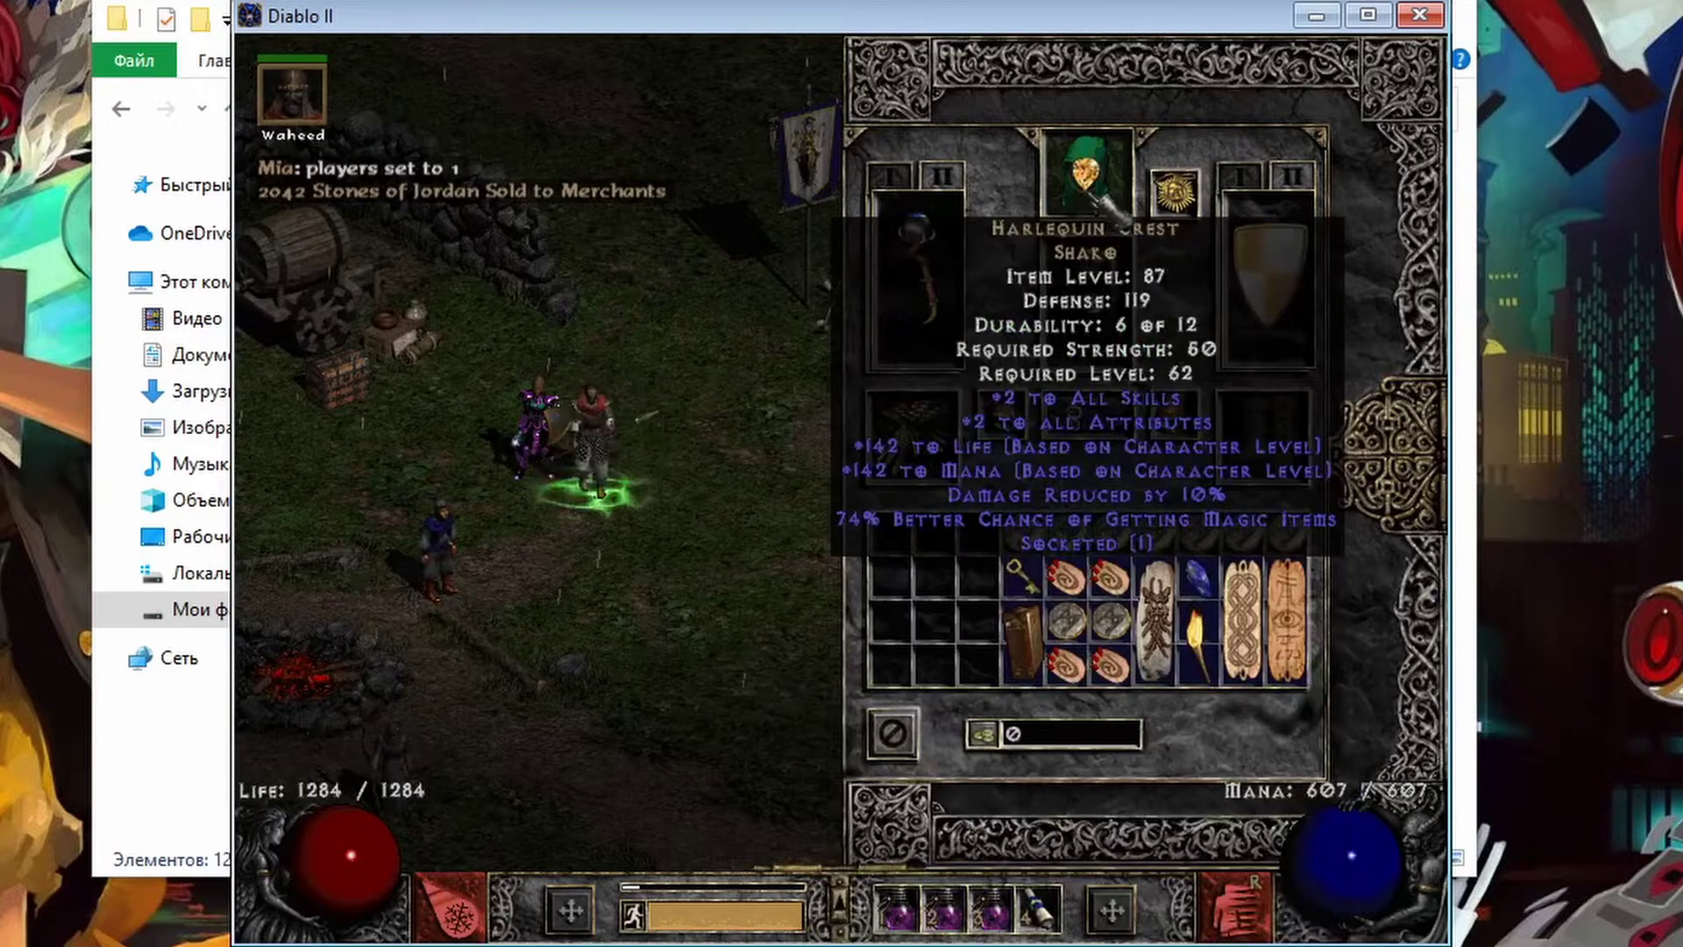
mouse_move(1275, 429)
key(i)
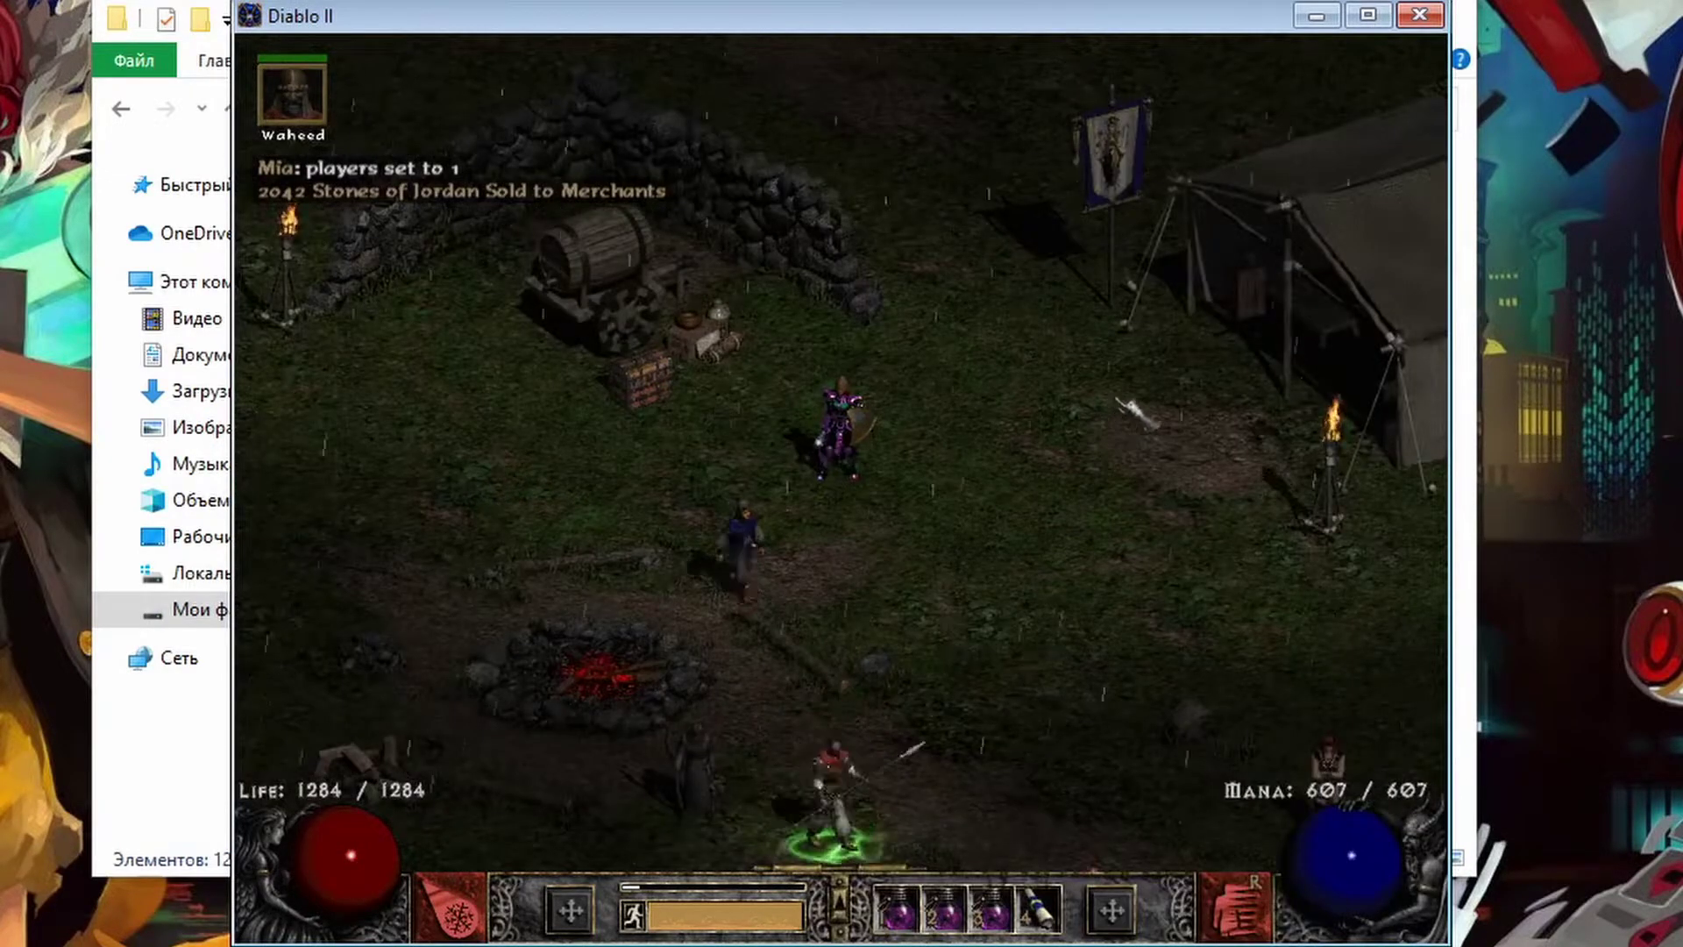
Step: Open the stash chest in the camp and browse the personal pages from page 1 through page 10
key(o)
key(o)
click(637, 362)
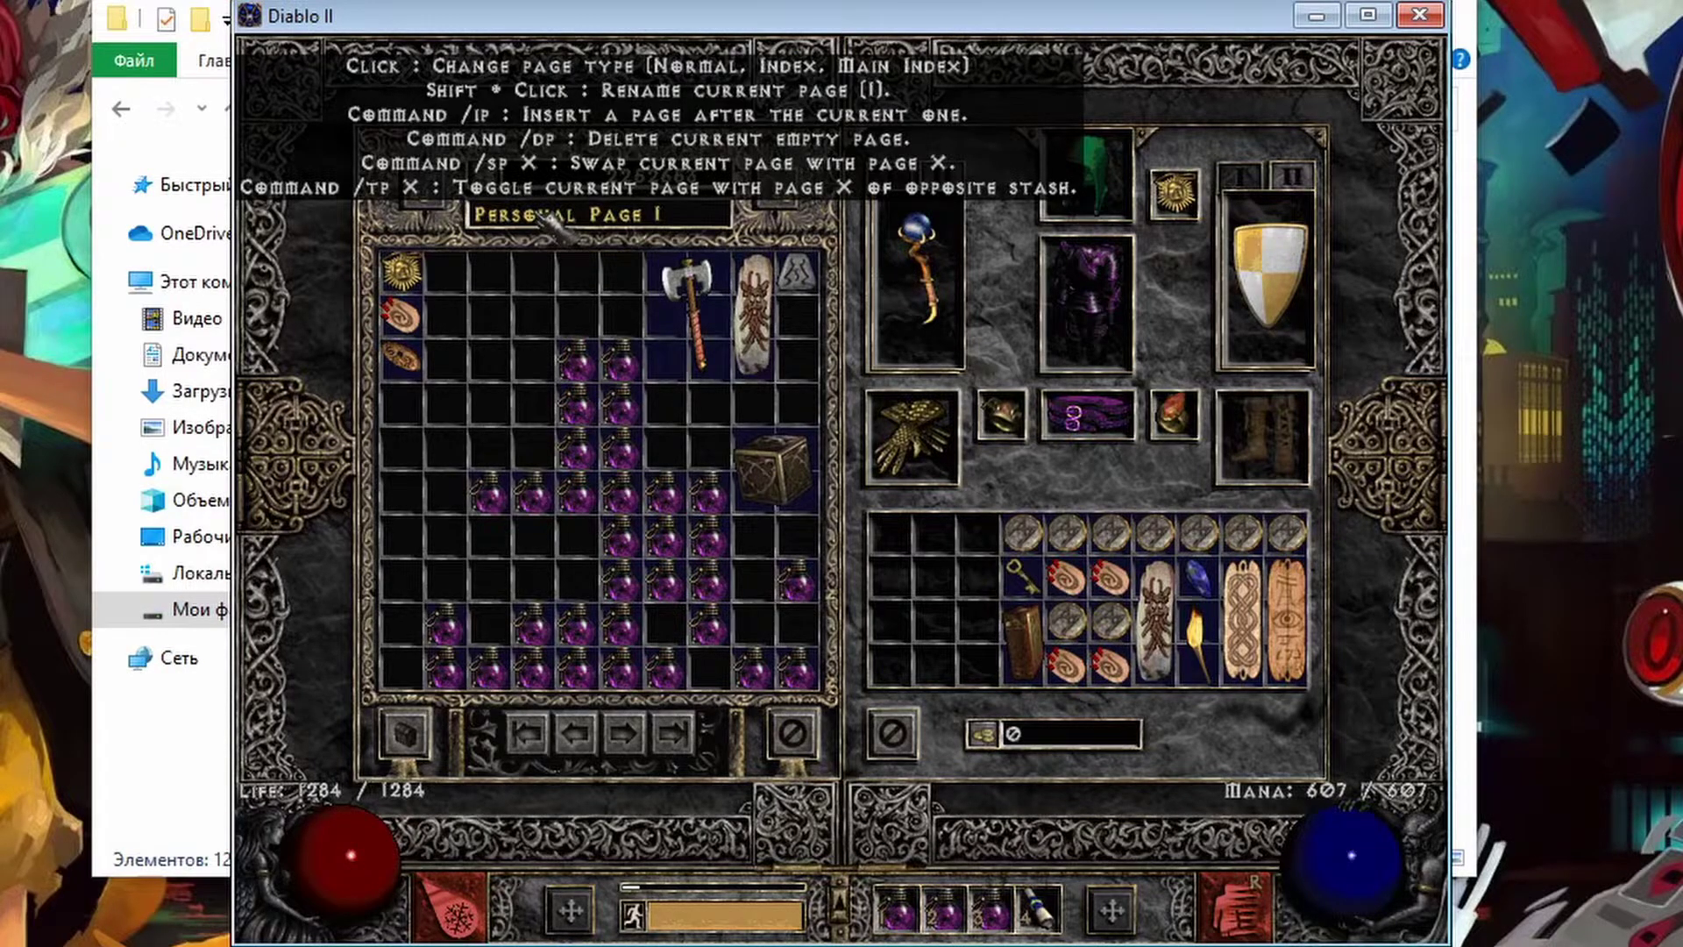
click(631, 736)
click(631, 737)
click(632, 737)
click(631, 736)
click(631, 736)
click(631, 736)
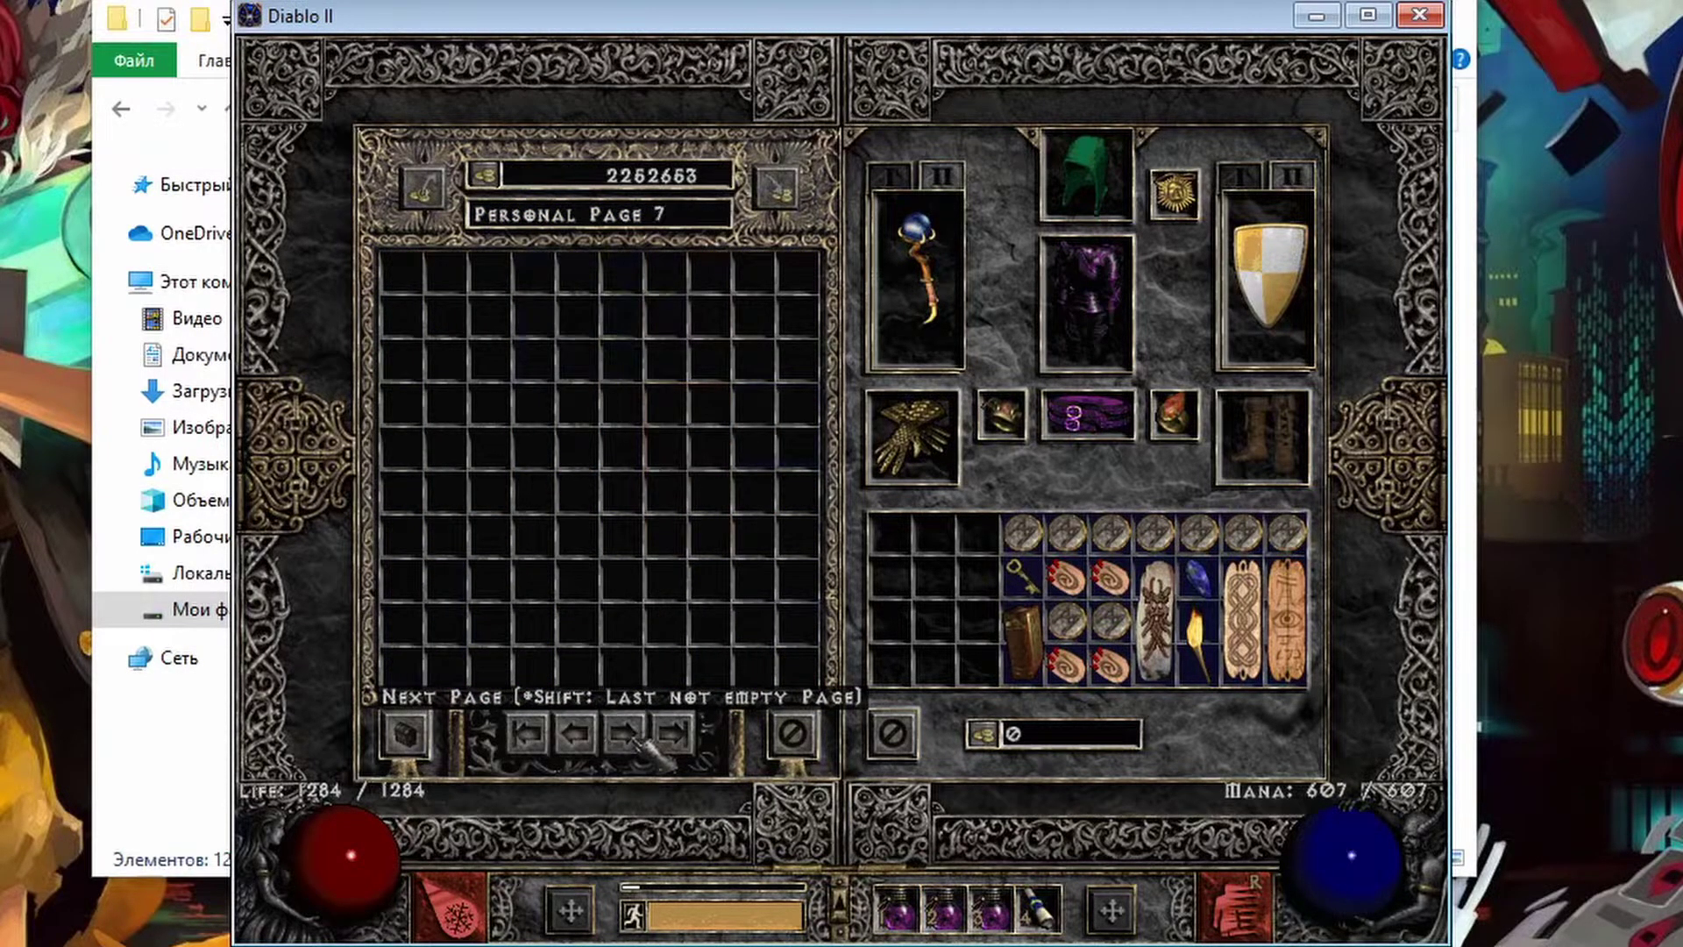
click(650, 726)
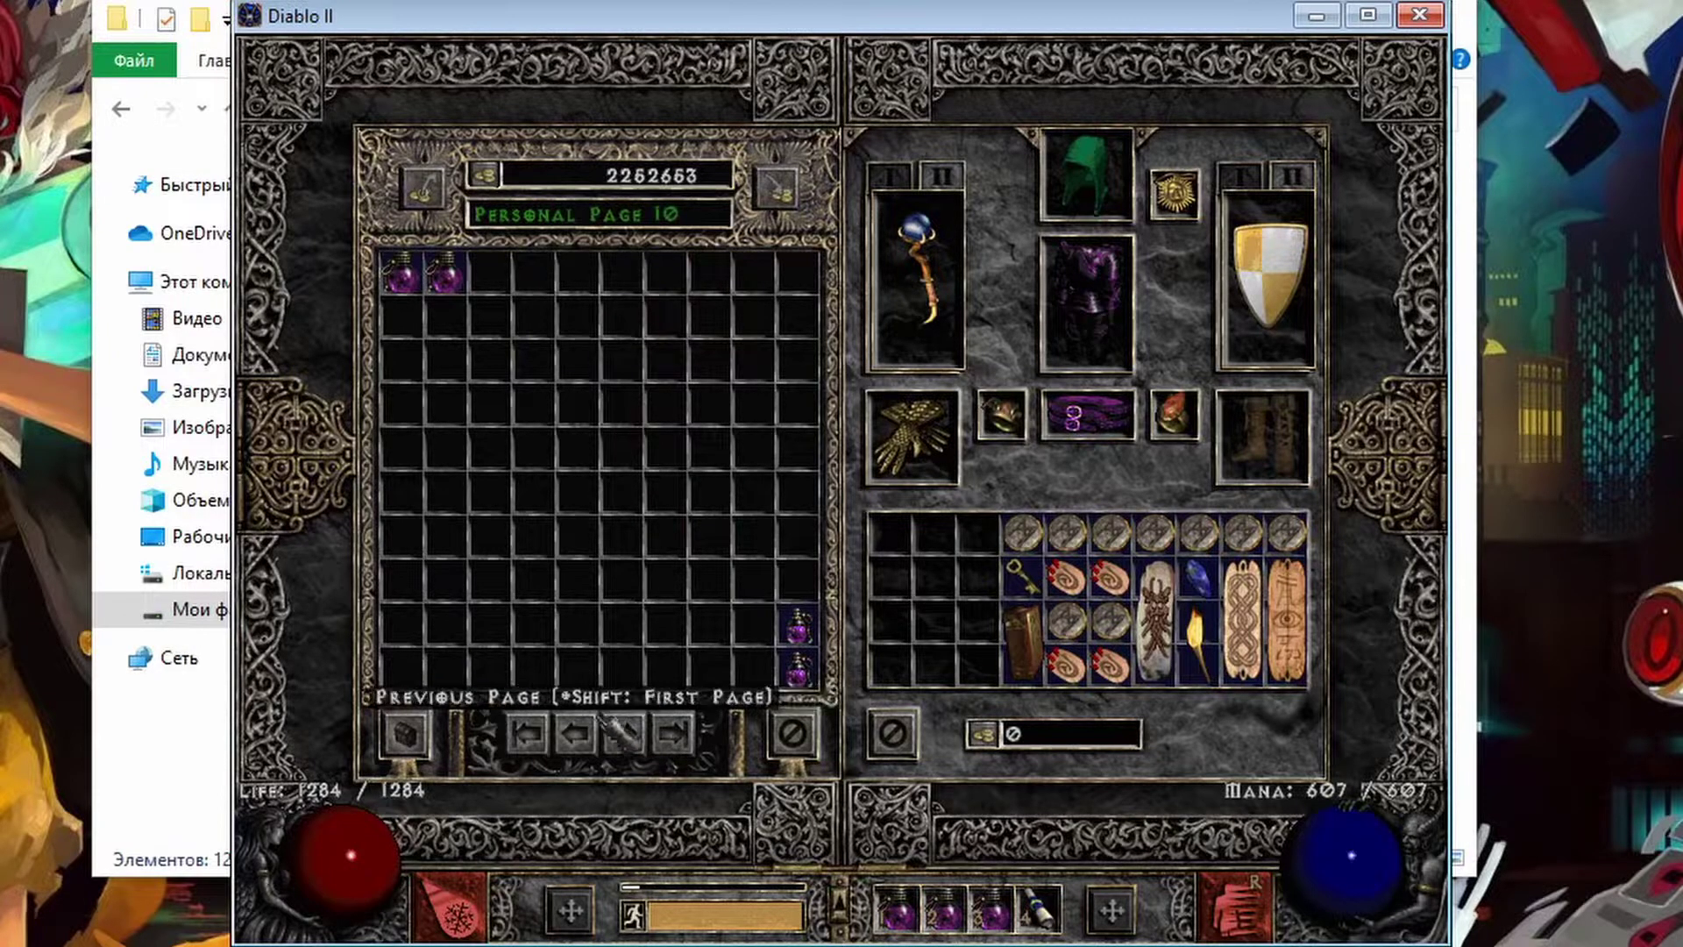
Step: Switch to the shared stash and browse its pages from the first one through Shared Page 20
click(396, 743)
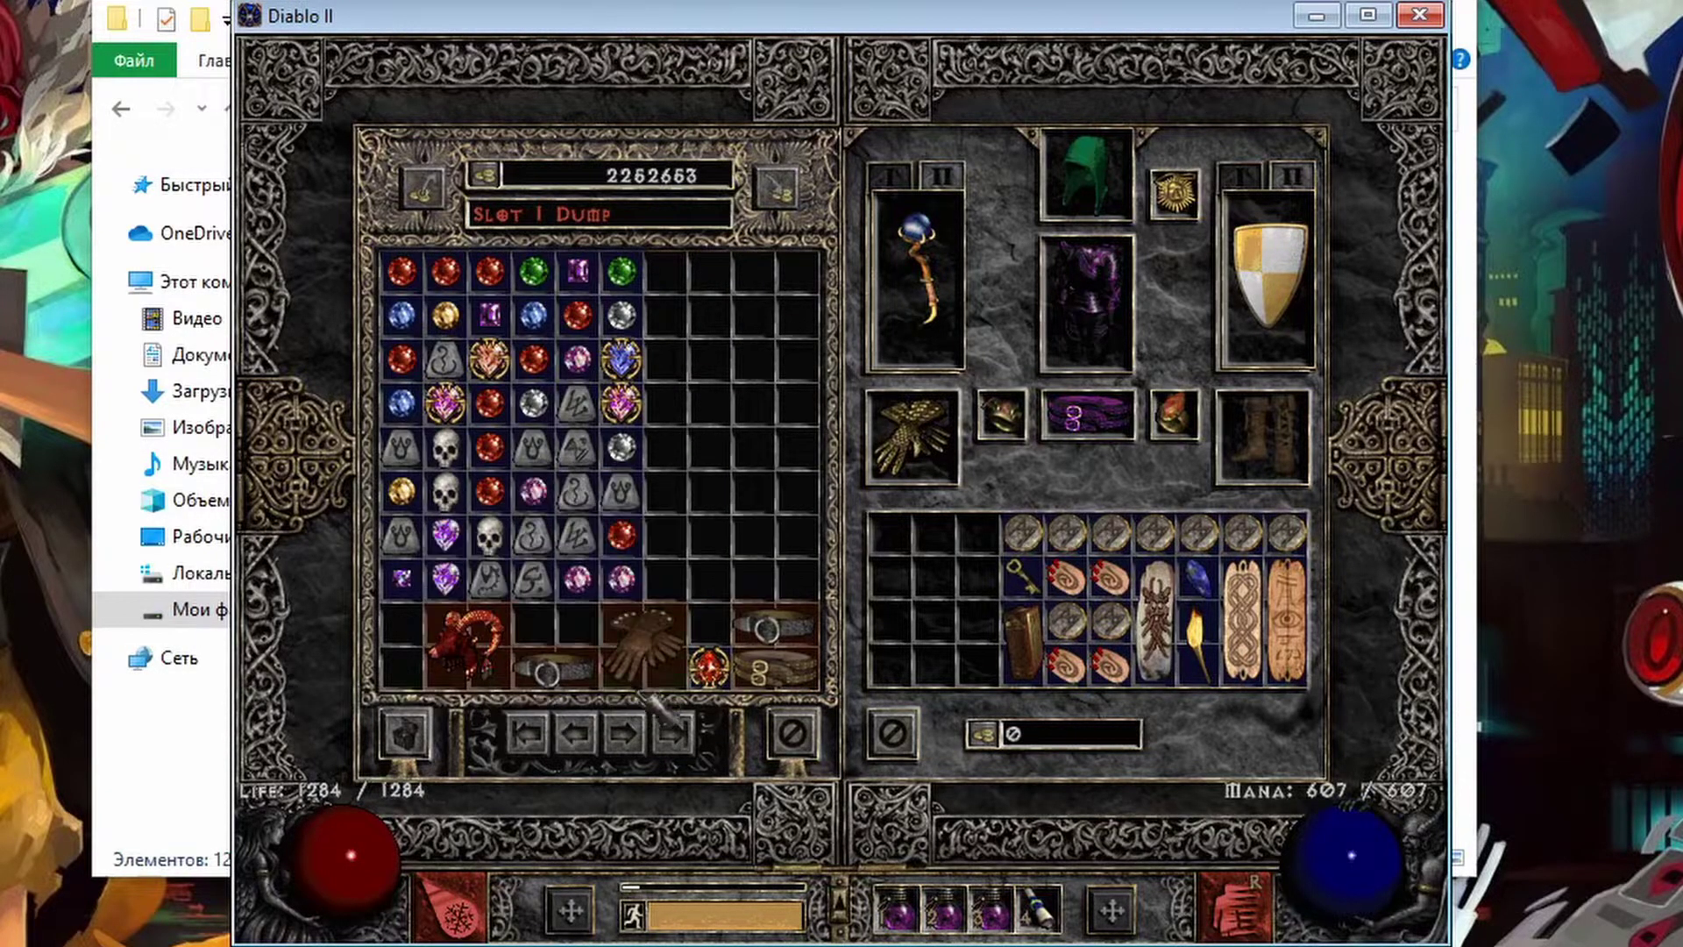
click(629, 734)
click(629, 735)
click(629, 734)
click(630, 734)
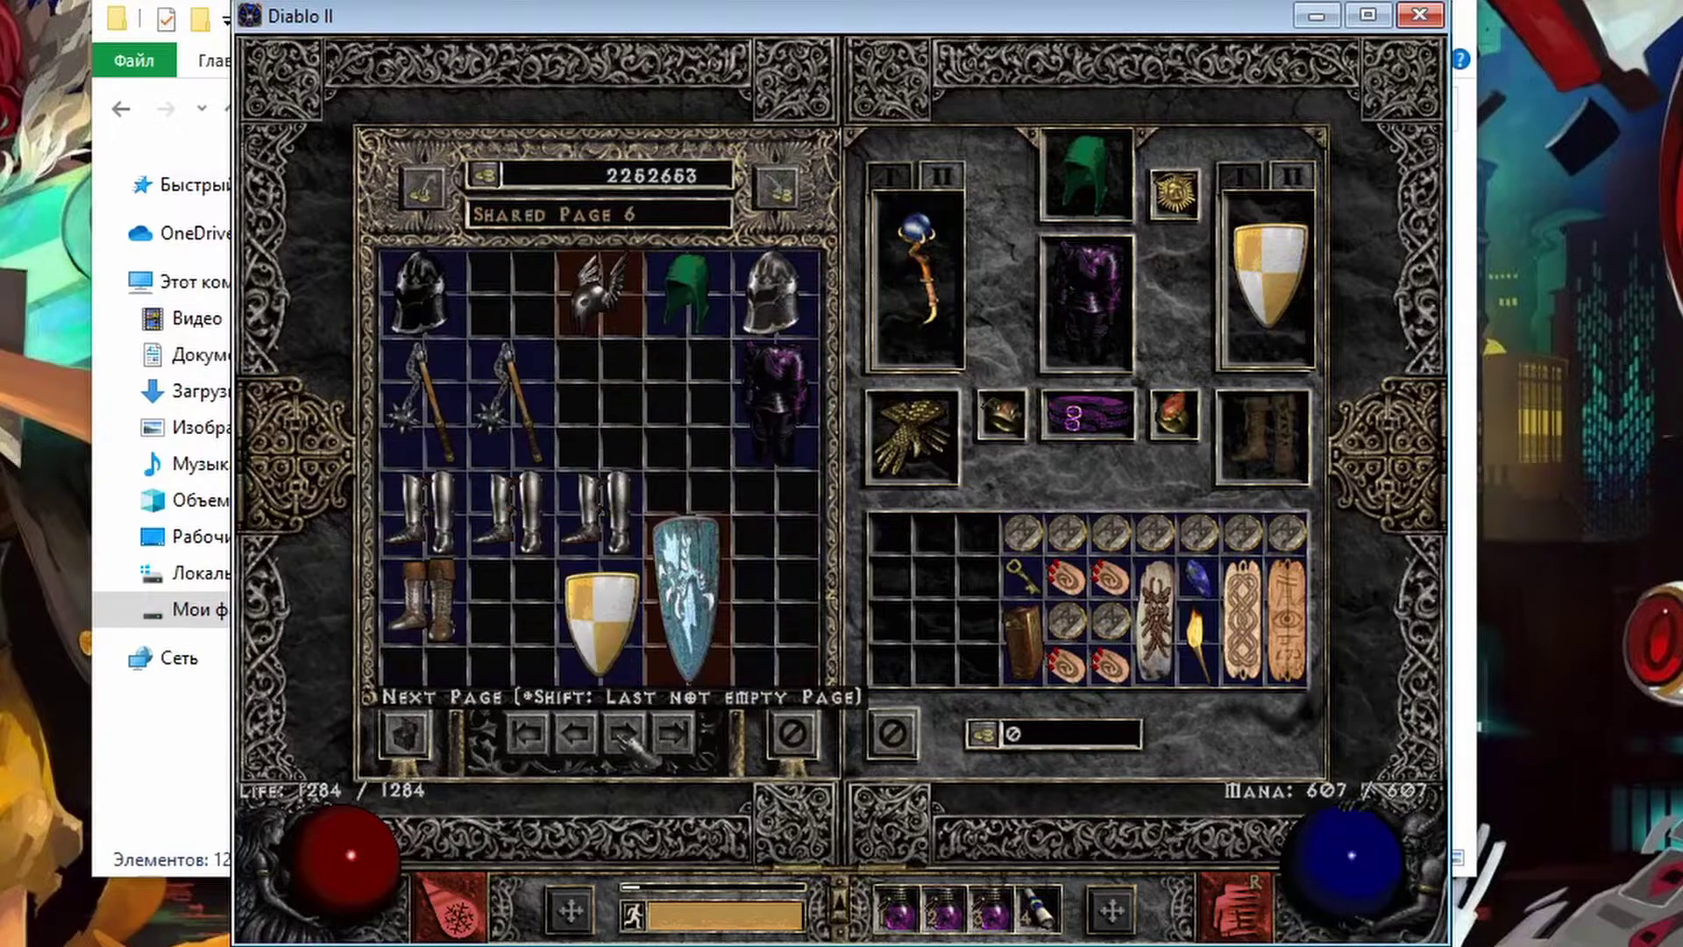
click(629, 735)
click(630, 734)
click(630, 734)
click(629, 735)
click(630, 734)
click(629, 734)
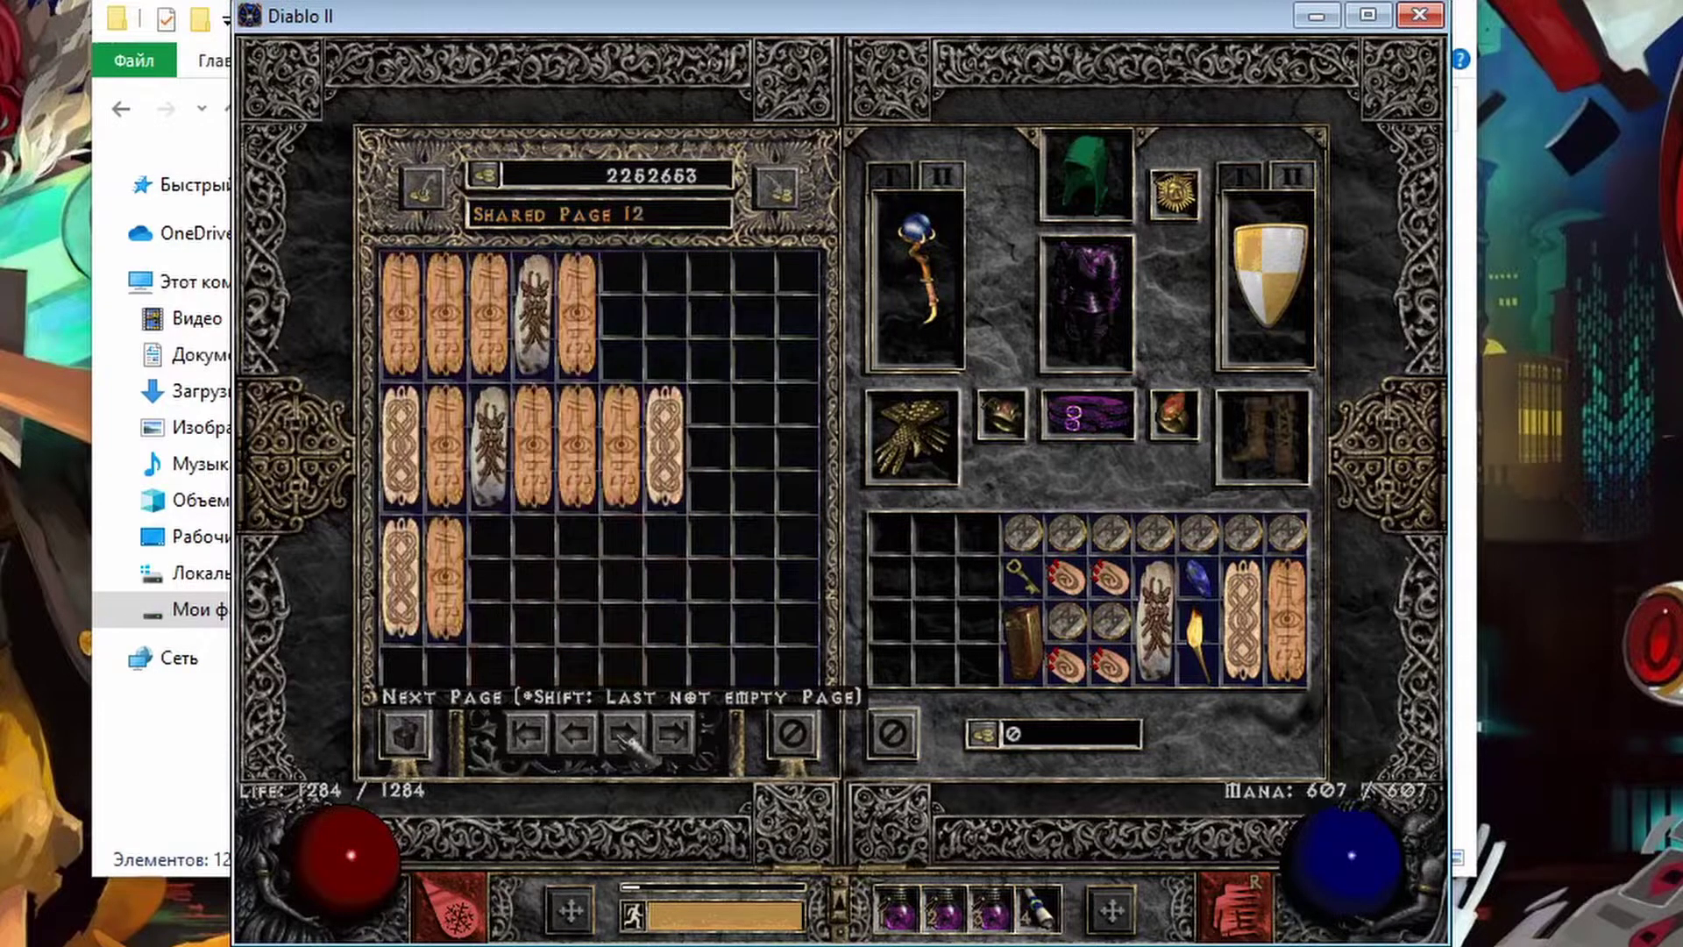
click(630, 735)
click(630, 734)
click(629, 735)
click(630, 734)
click(629, 734)
click(629, 735)
click(630, 734)
click(630, 734)
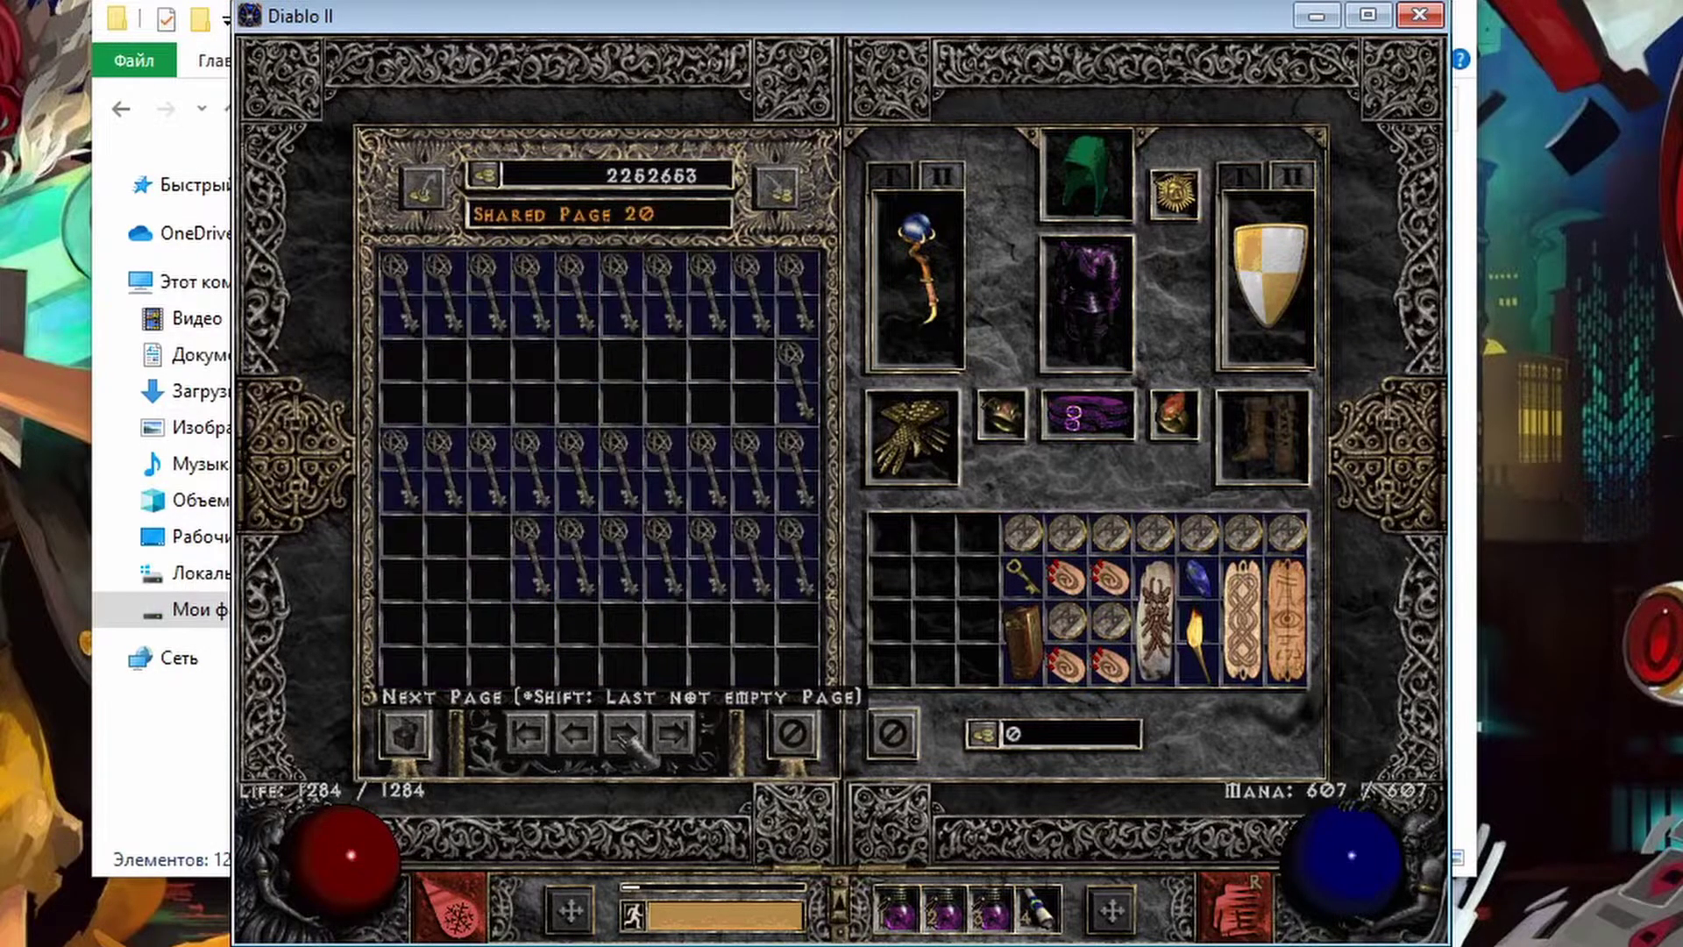
Step: Browse the remaining shared stash pages past pages 23 and 30 to the rune page, and close the stash
click(575, 736)
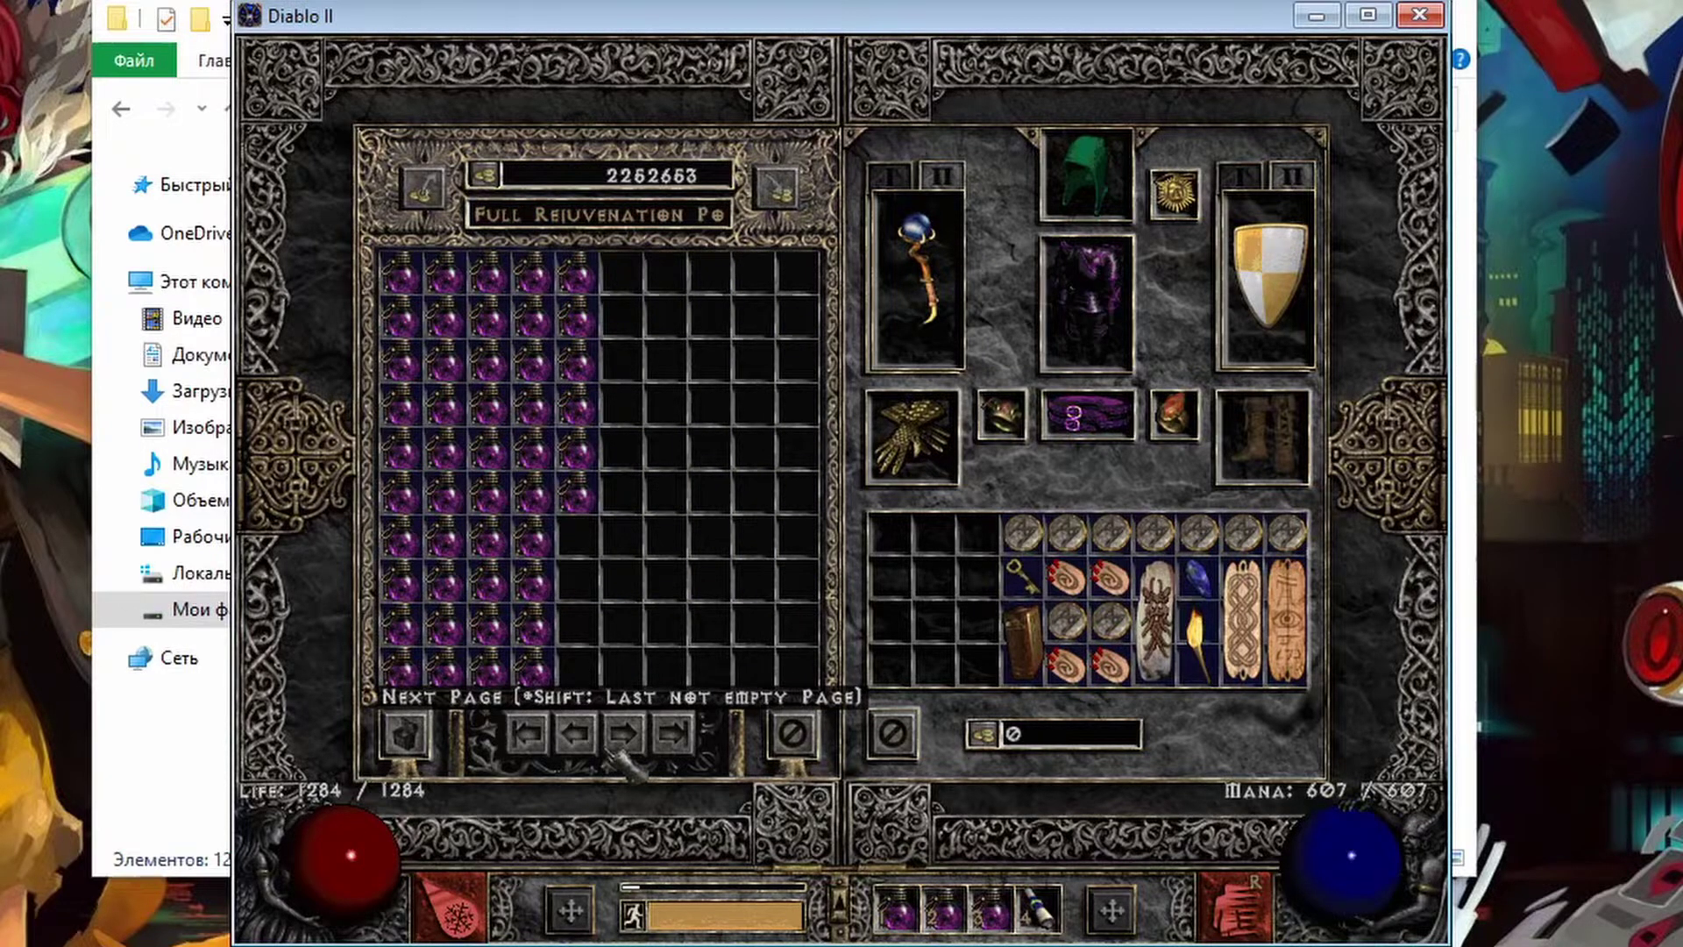
click(629, 734)
click(623, 749)
click(622, 749)
click(622, 749)
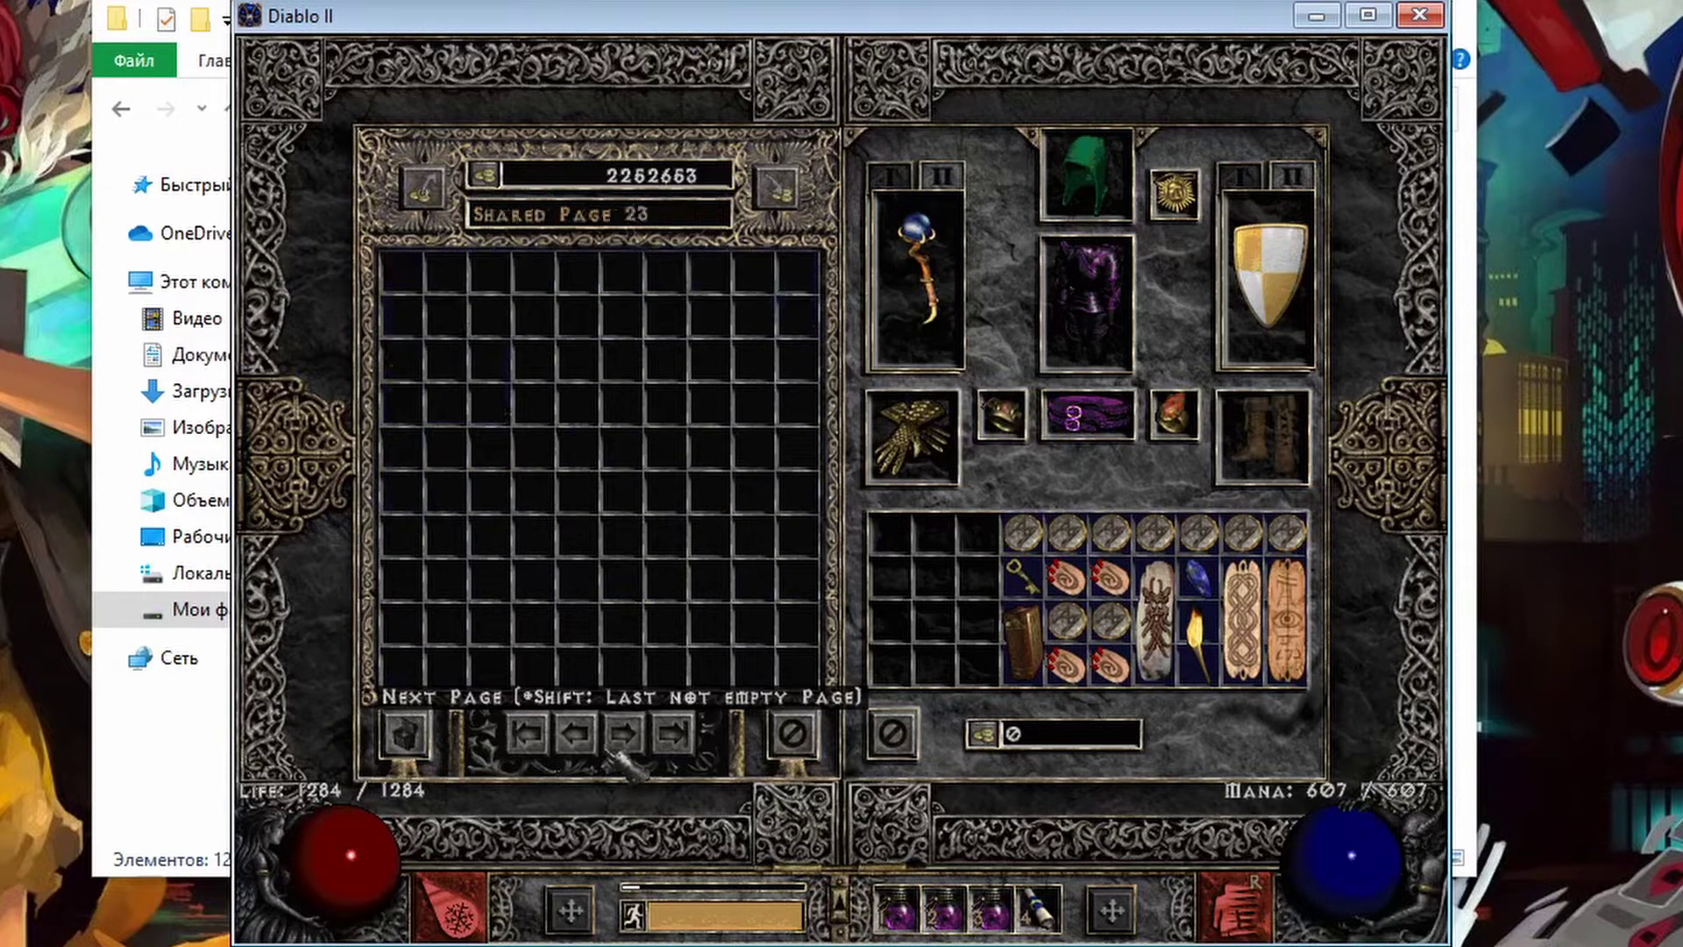
click(677, 735)
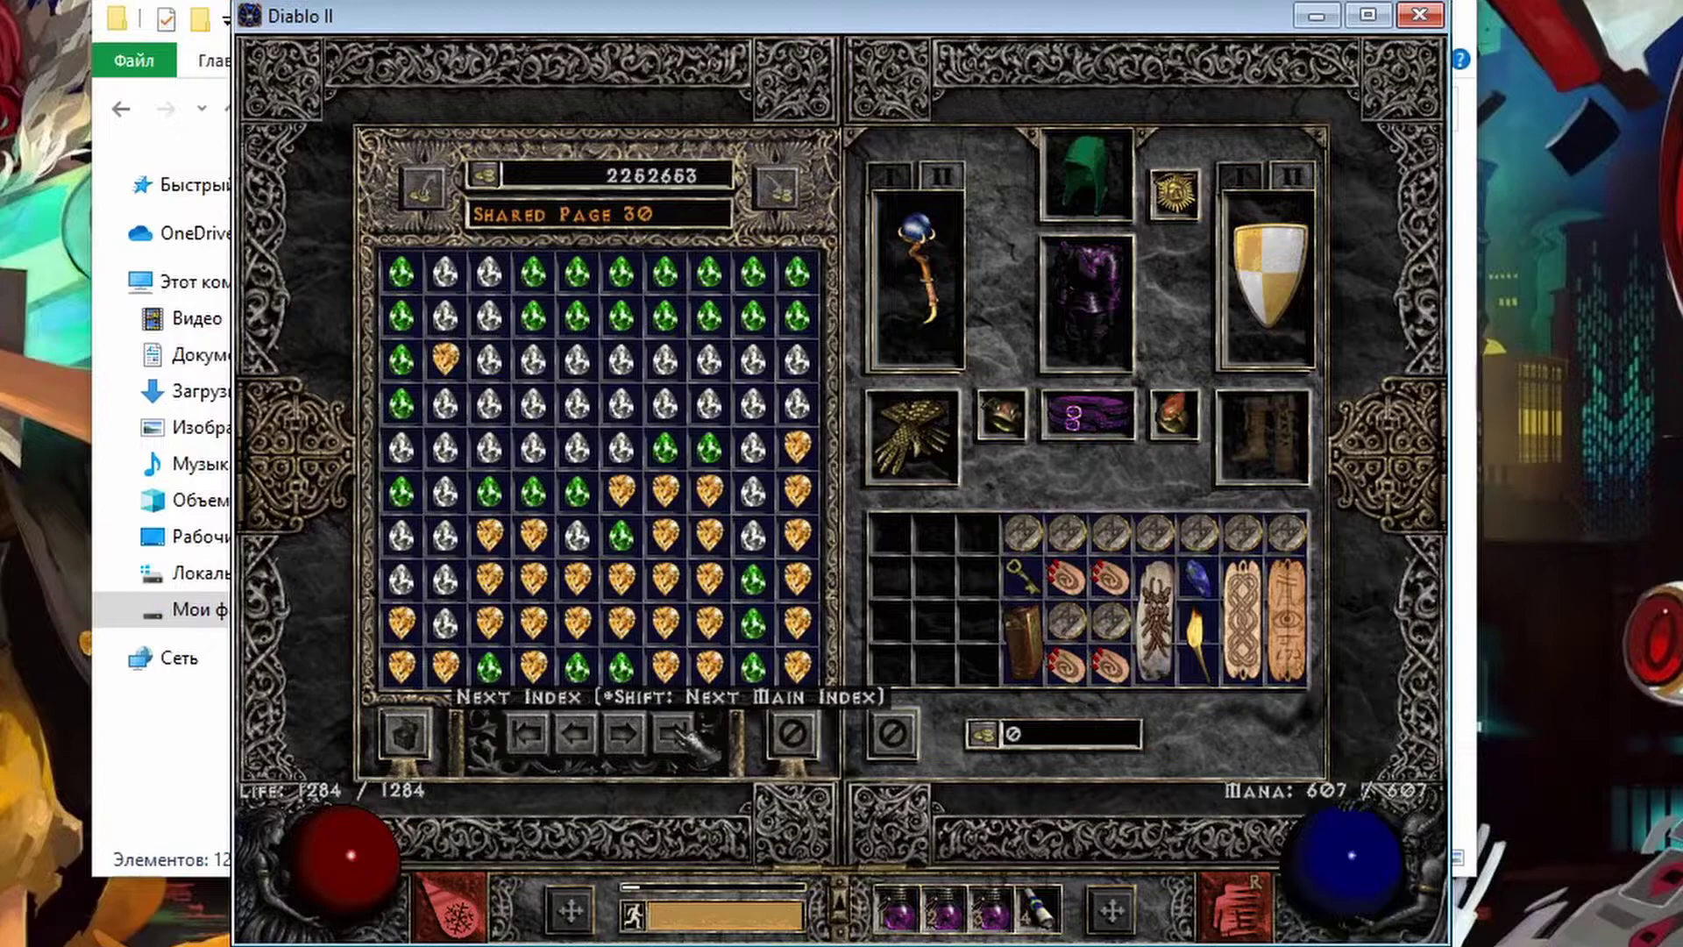
click(675, 734)
click(675, 735)
click(675, 734)
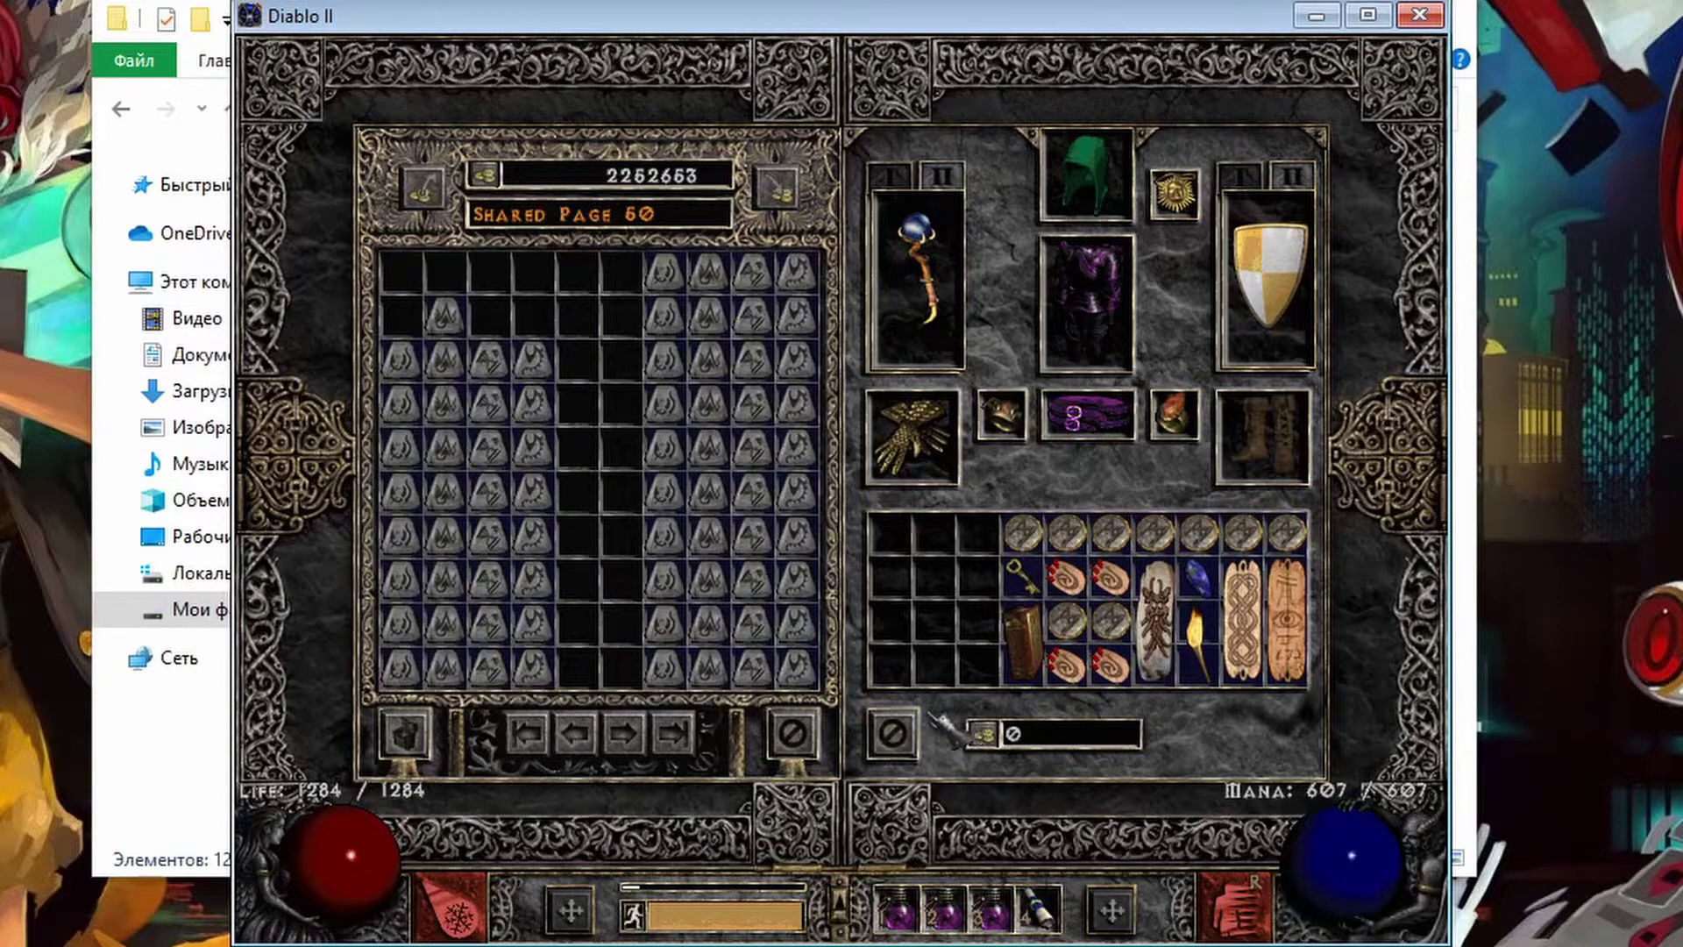
click(894, 734)
Step: Go through all pages of the Sorceress's character sheet, including the bonus, resistance and breakpoint pages, and close it
key(c)
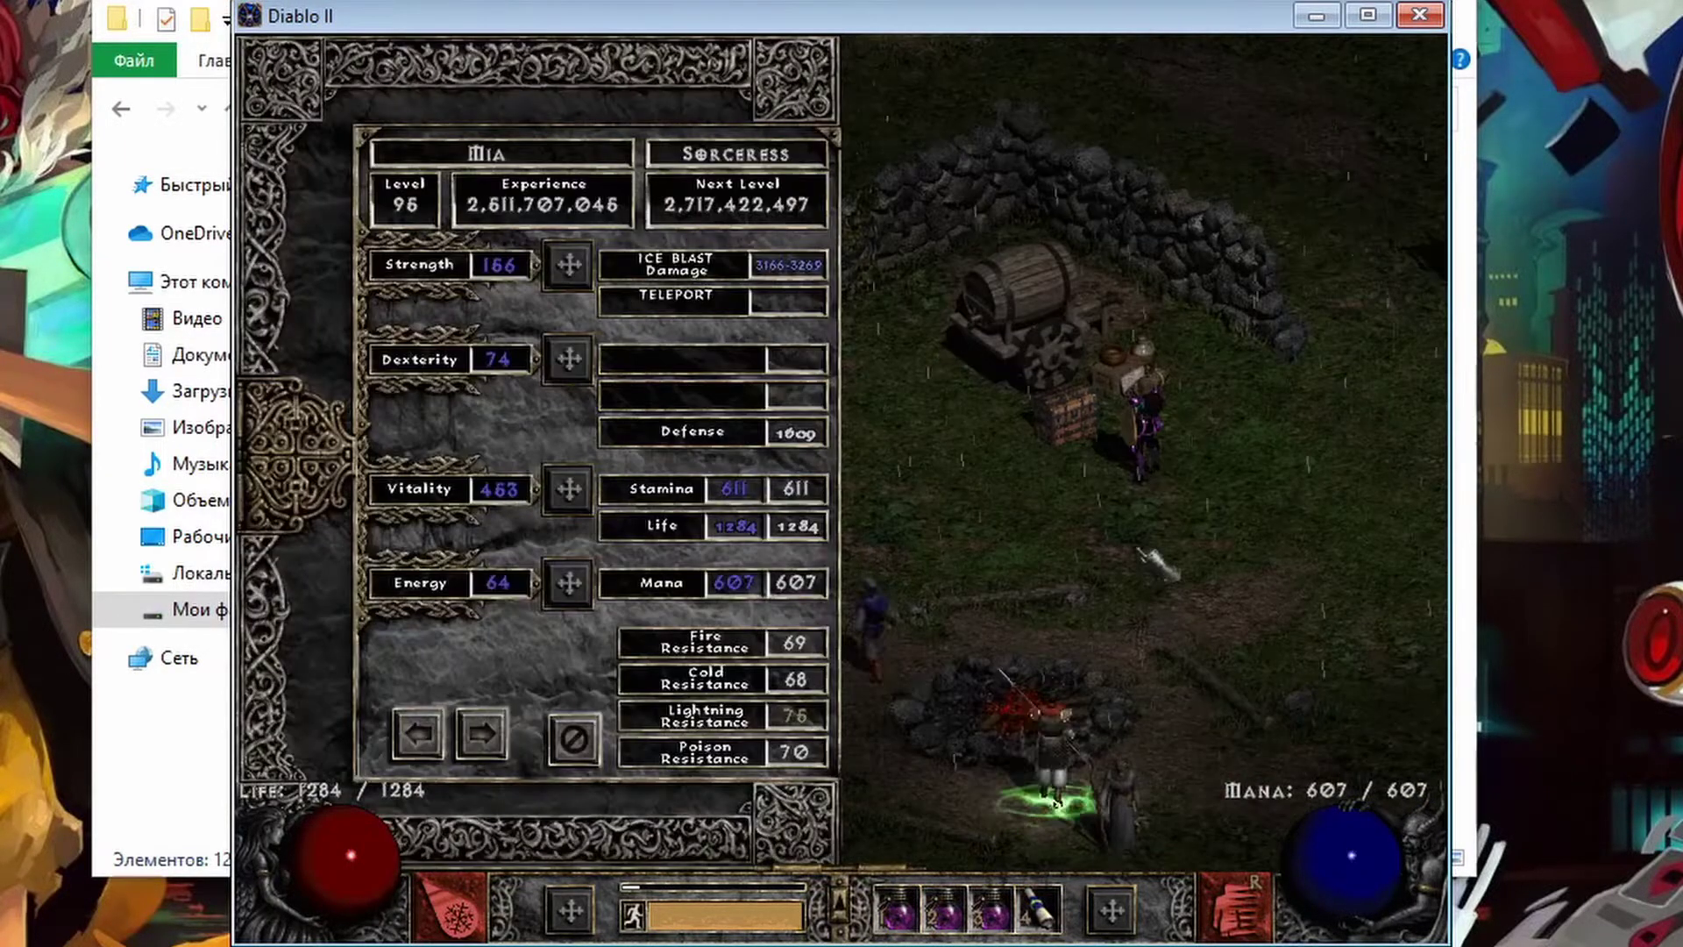
click(483, 733)
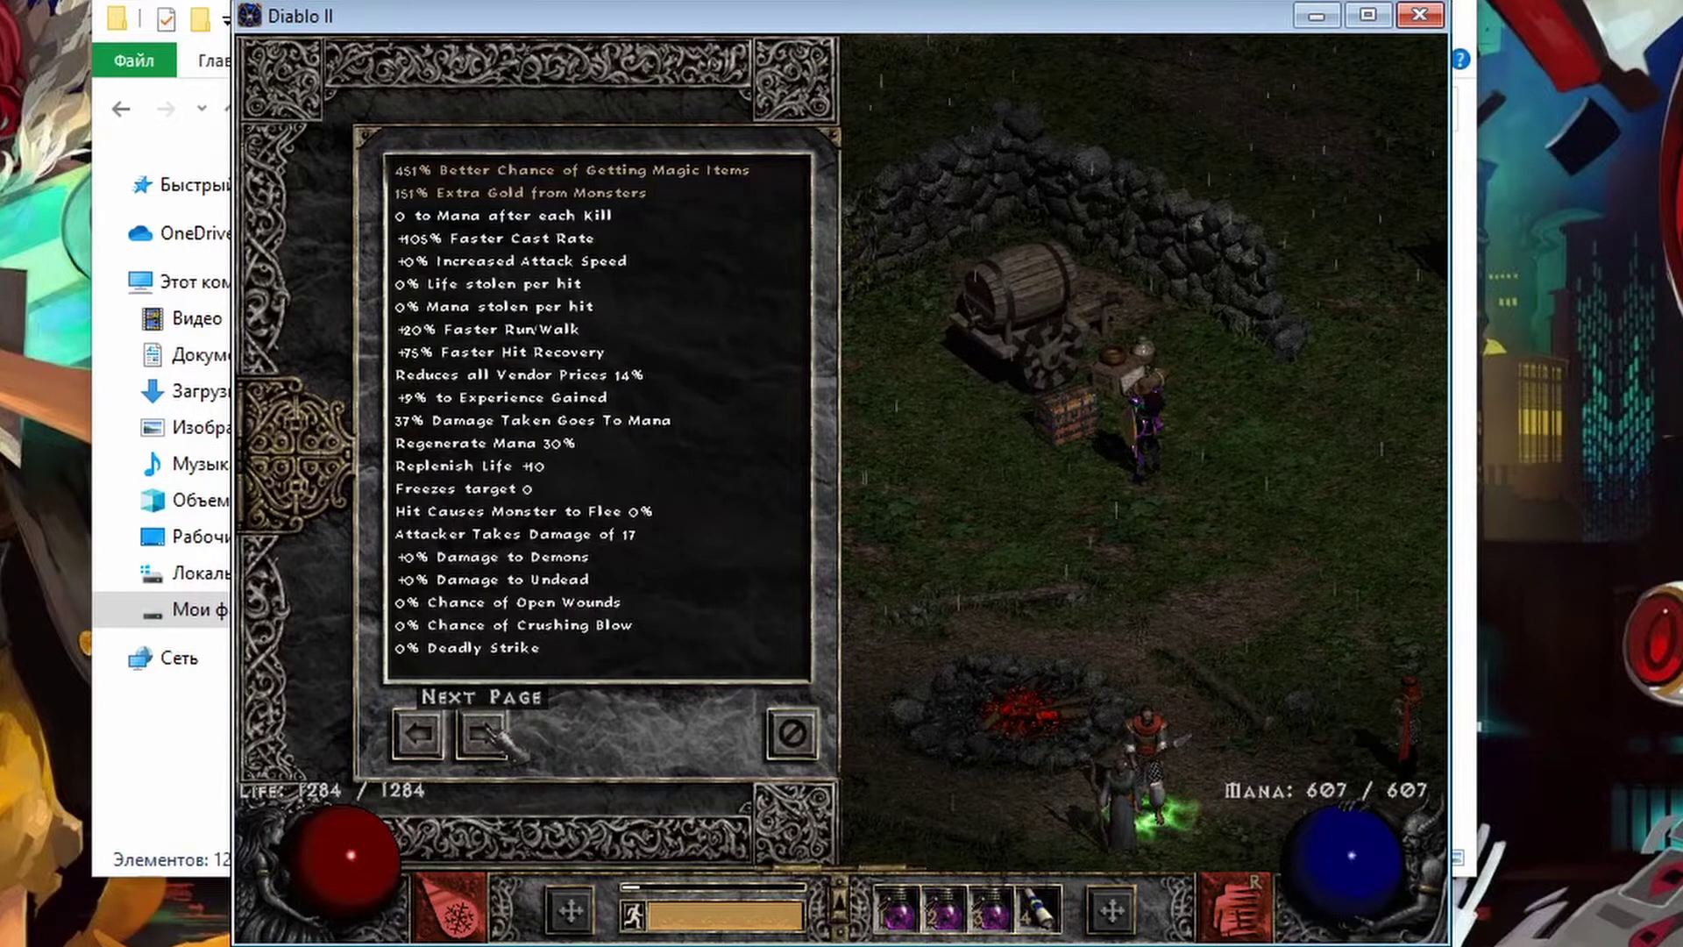
click(483, 733)
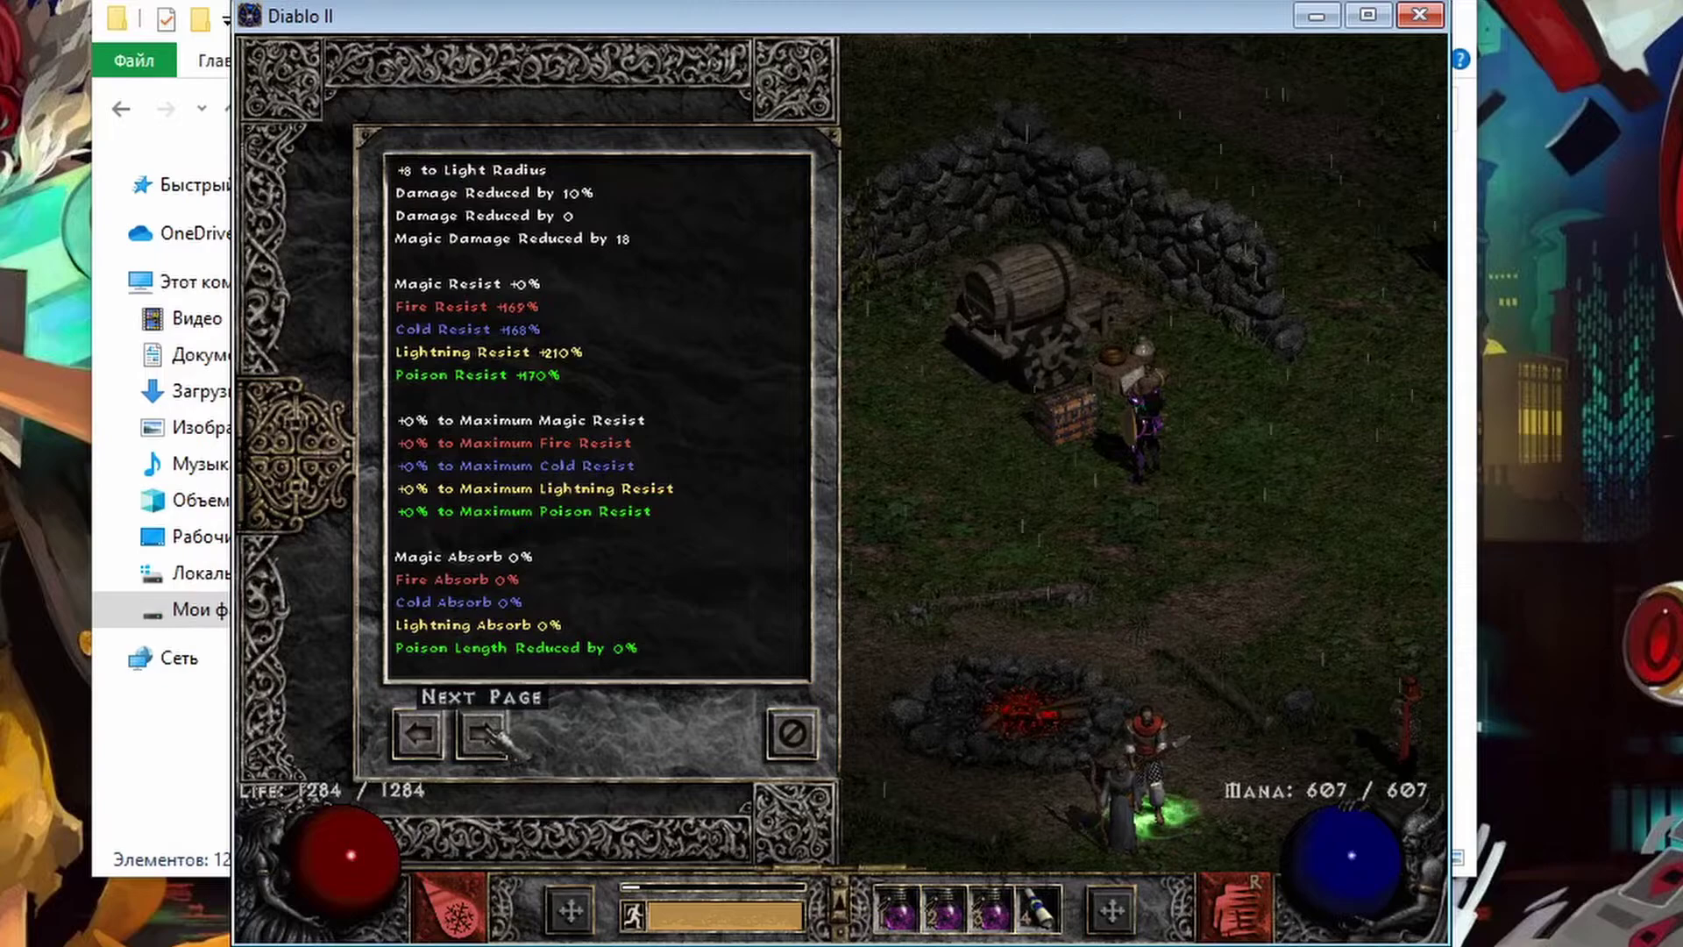
click(483, 733)
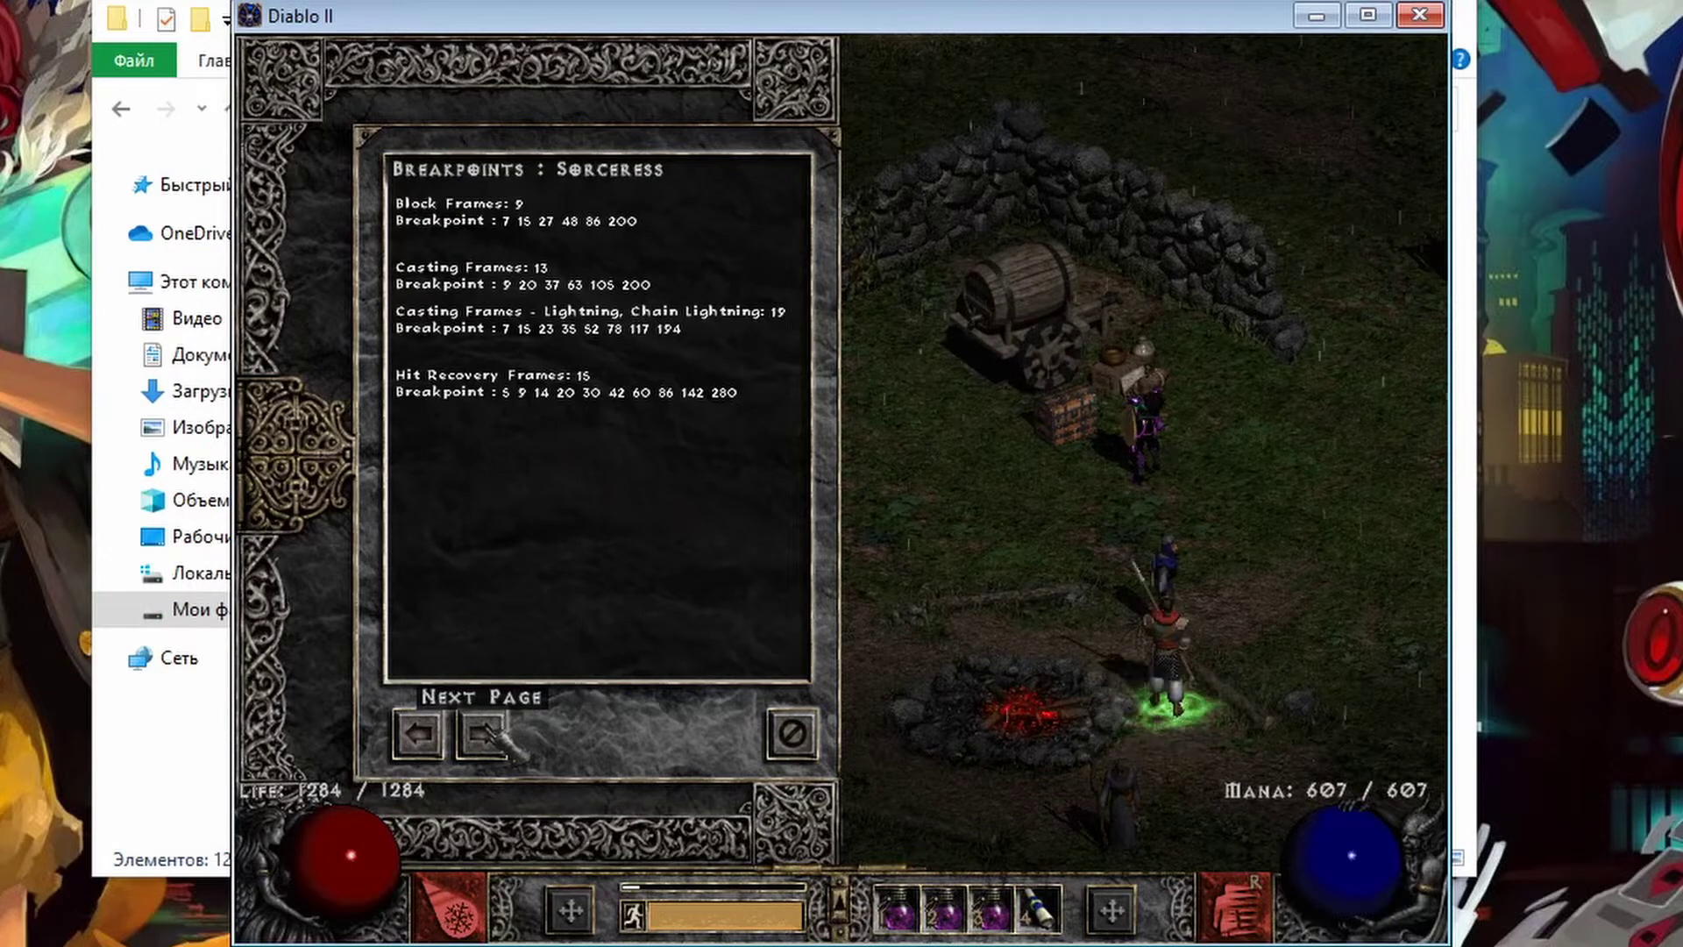
click(483, 735)
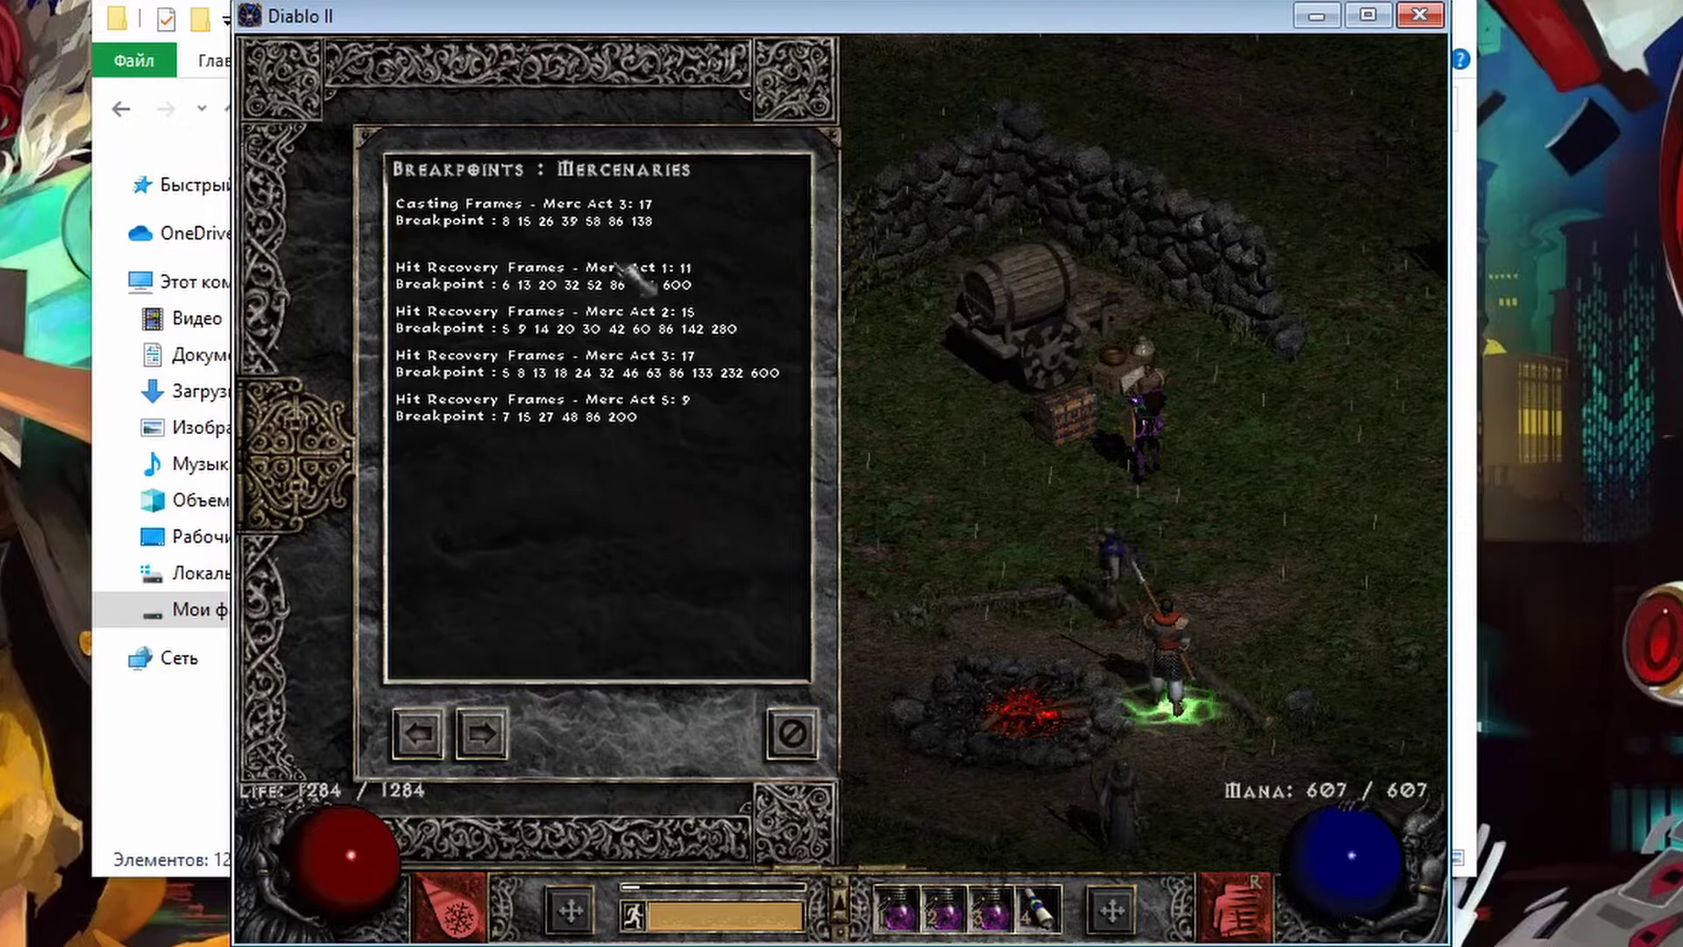
click(481, 736)
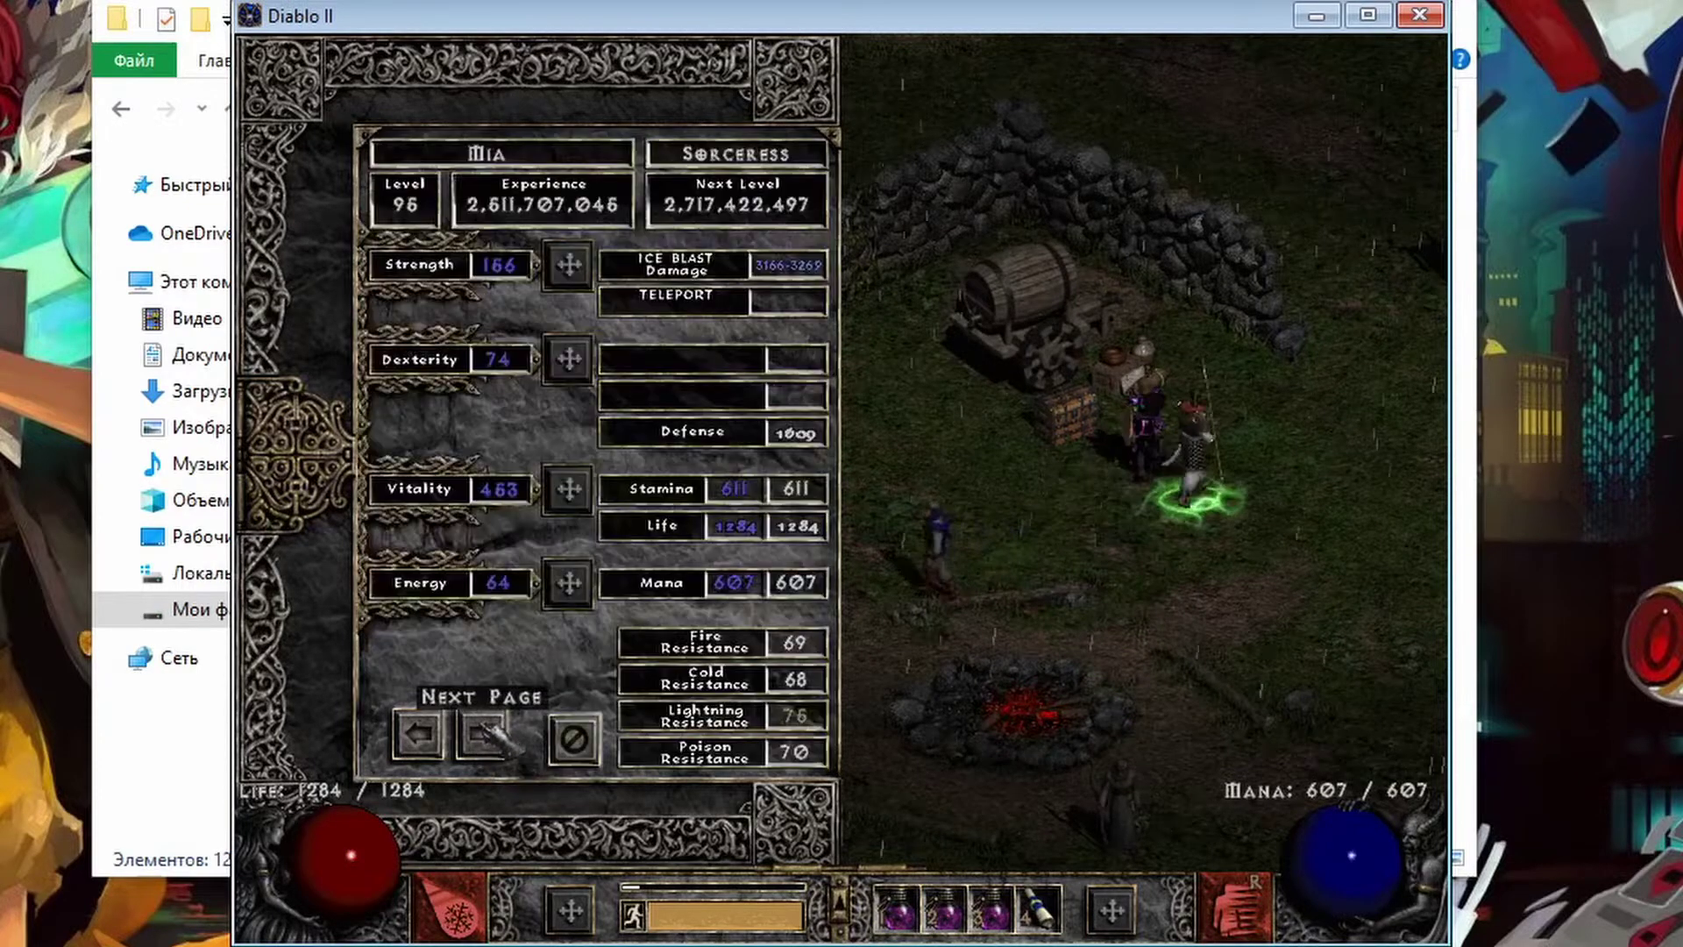
click(571, 733)
Step: Check the Sorceress's skill tree and inventory, and close both
key(t)
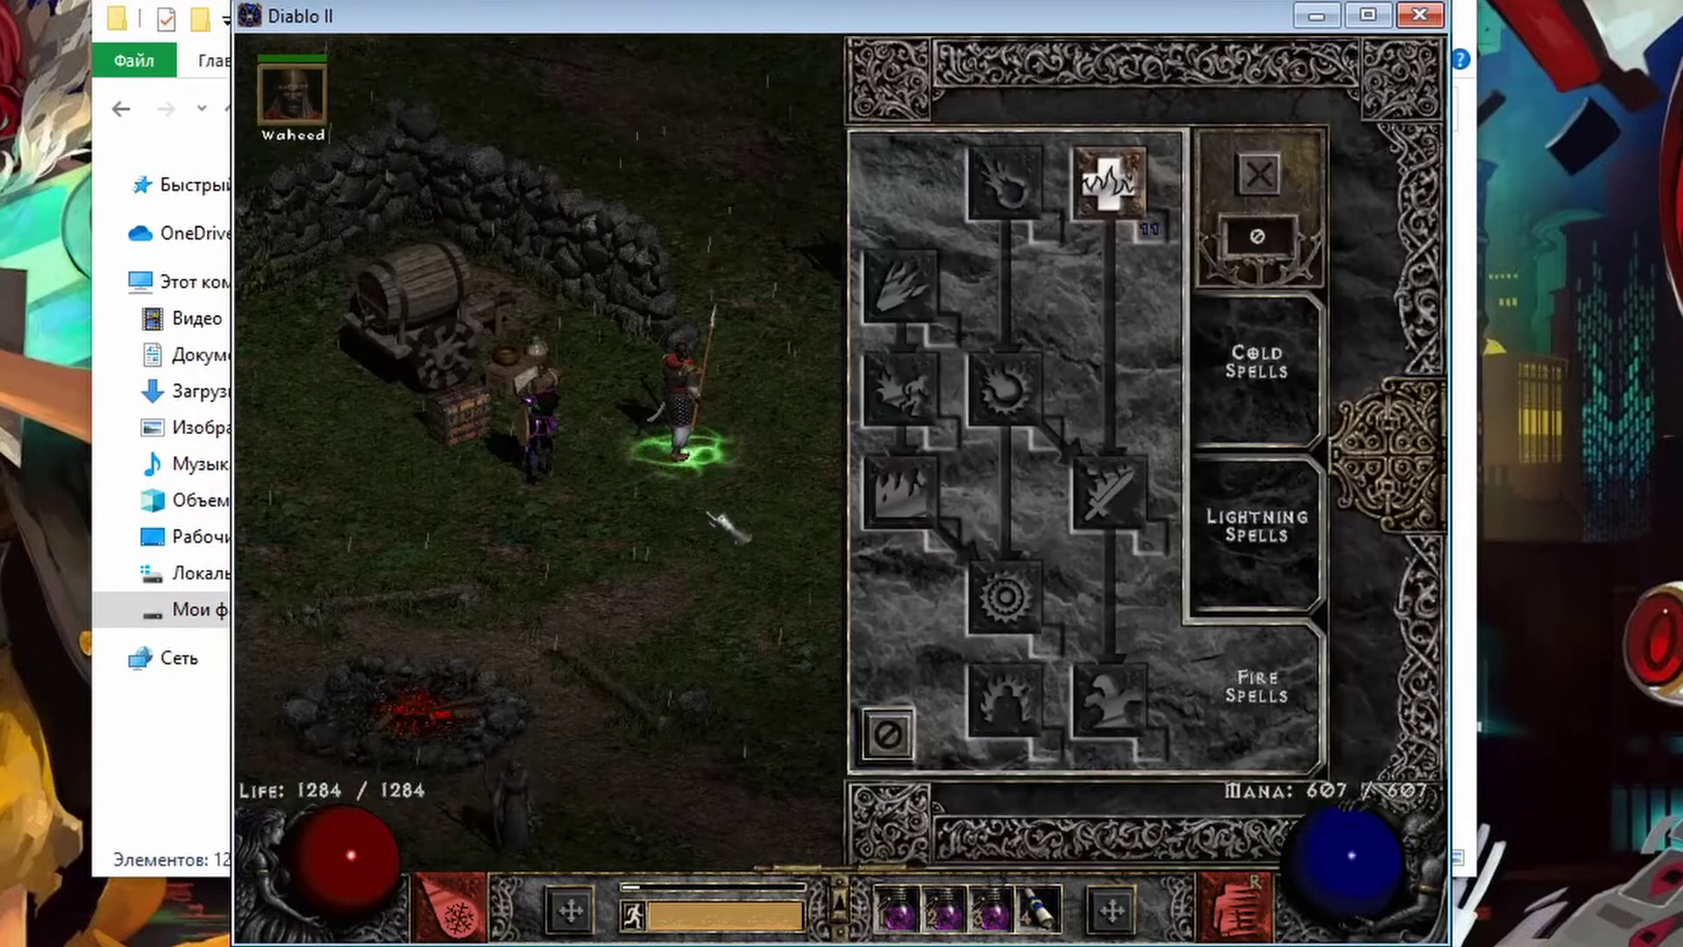
key(t)
key(i)
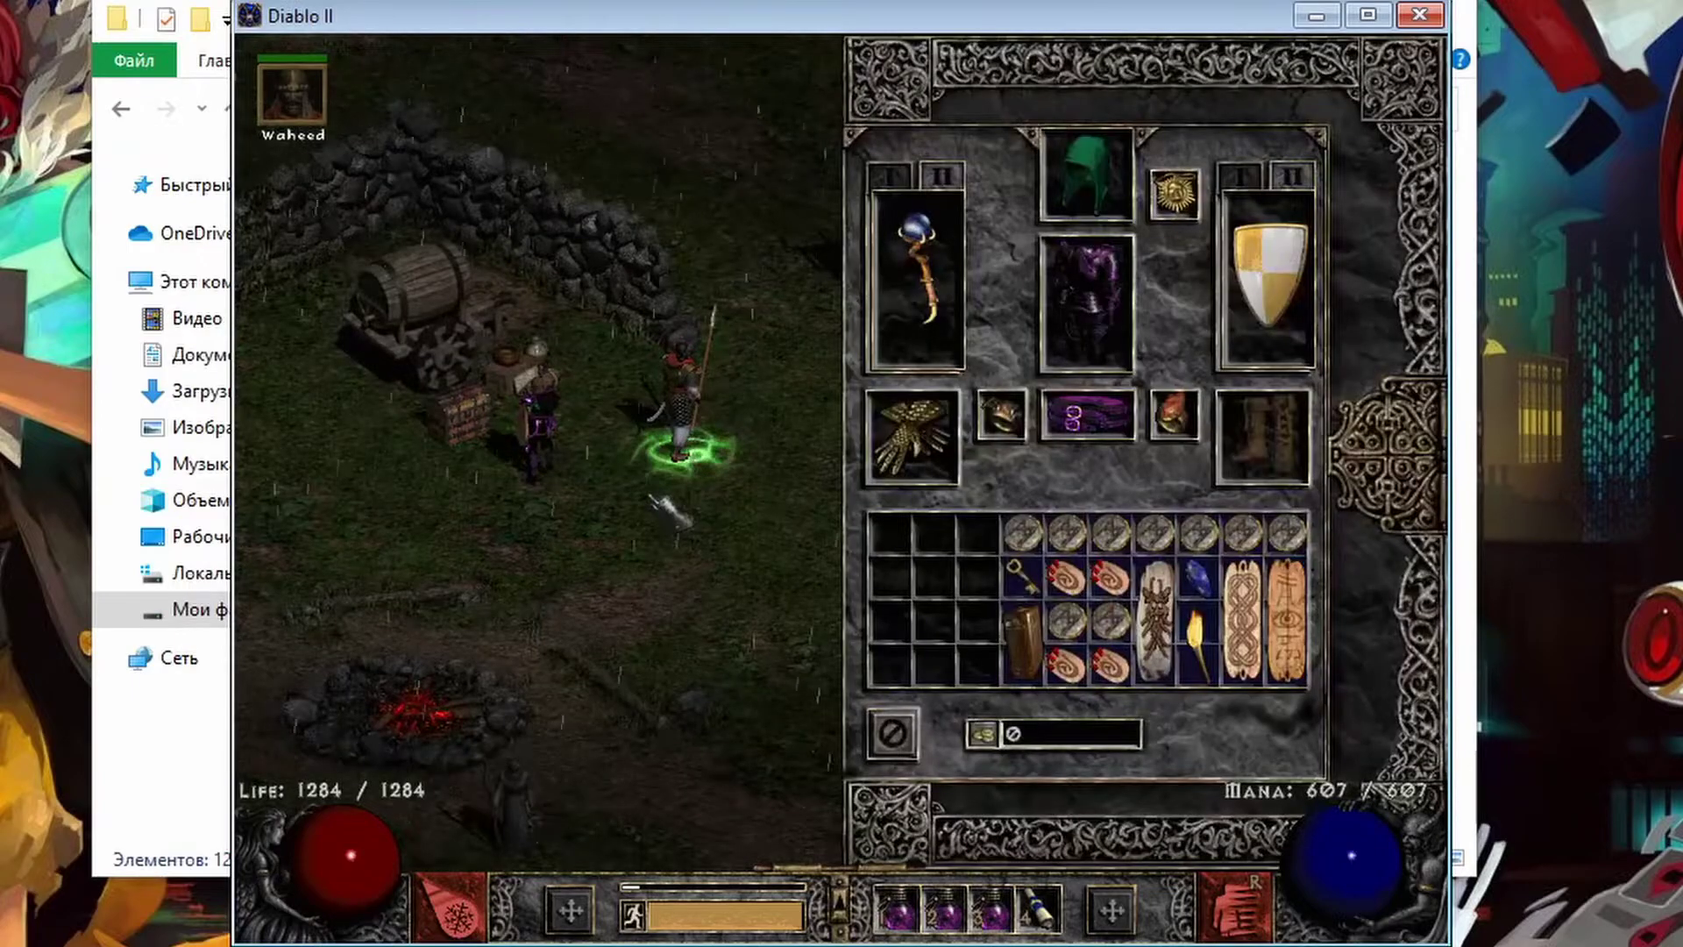
key(i)
key(i)
key(i)
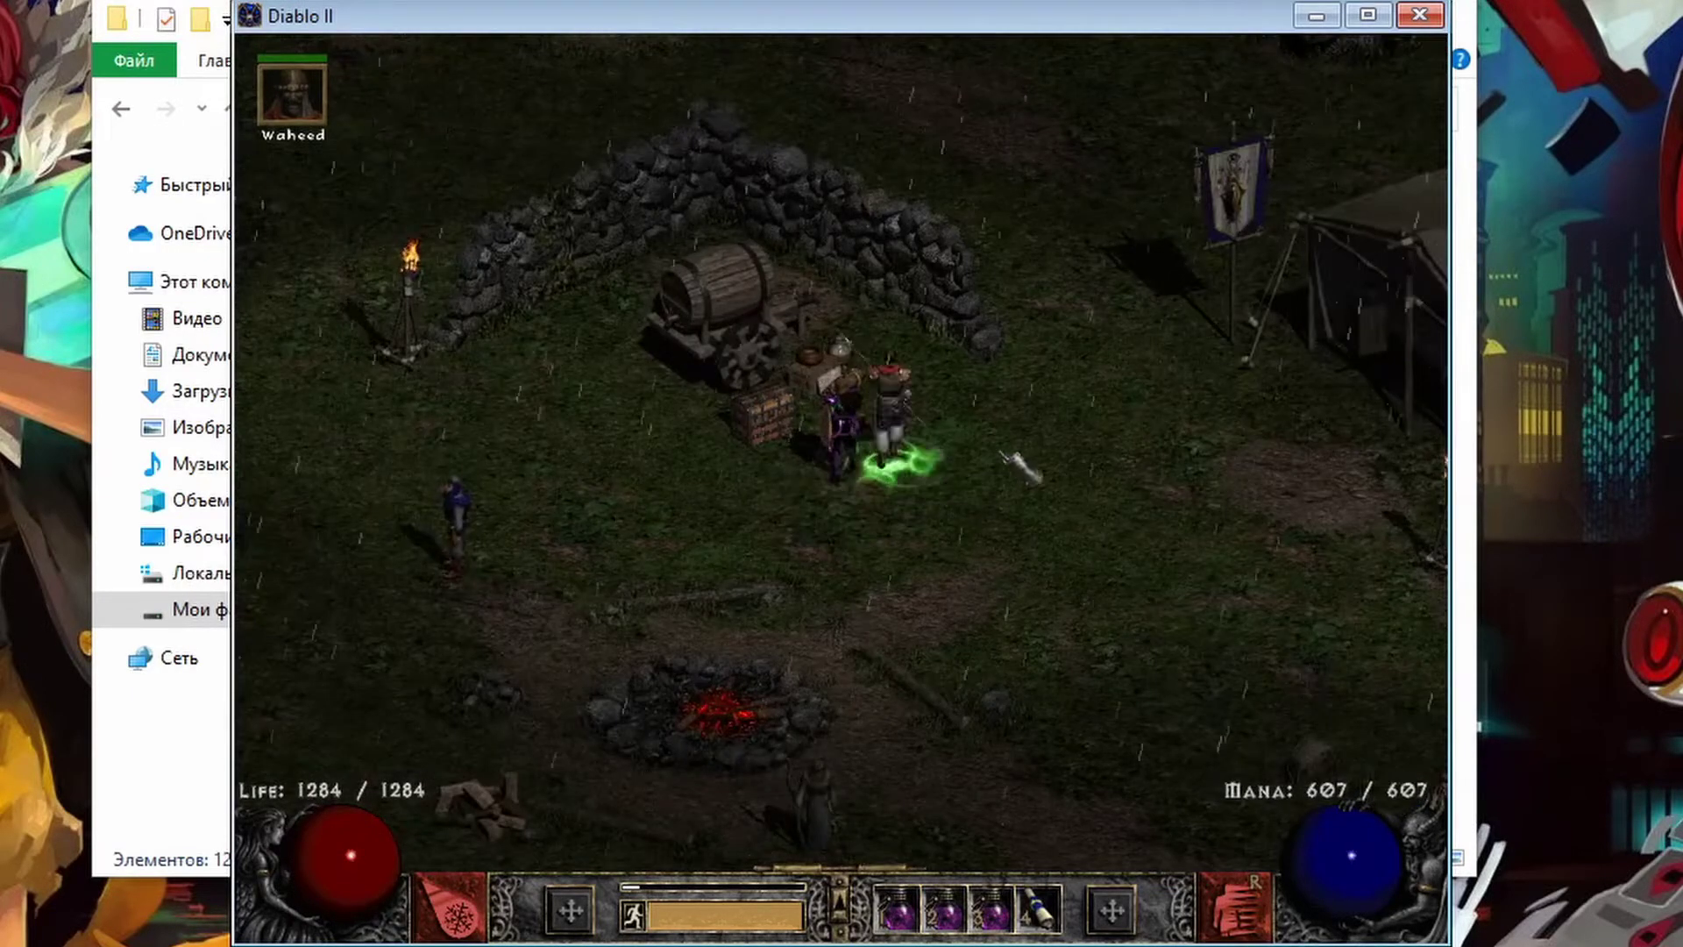
Step: Move the Sorceress toward the campfire and enter the chat command /lock
click(837, 512)
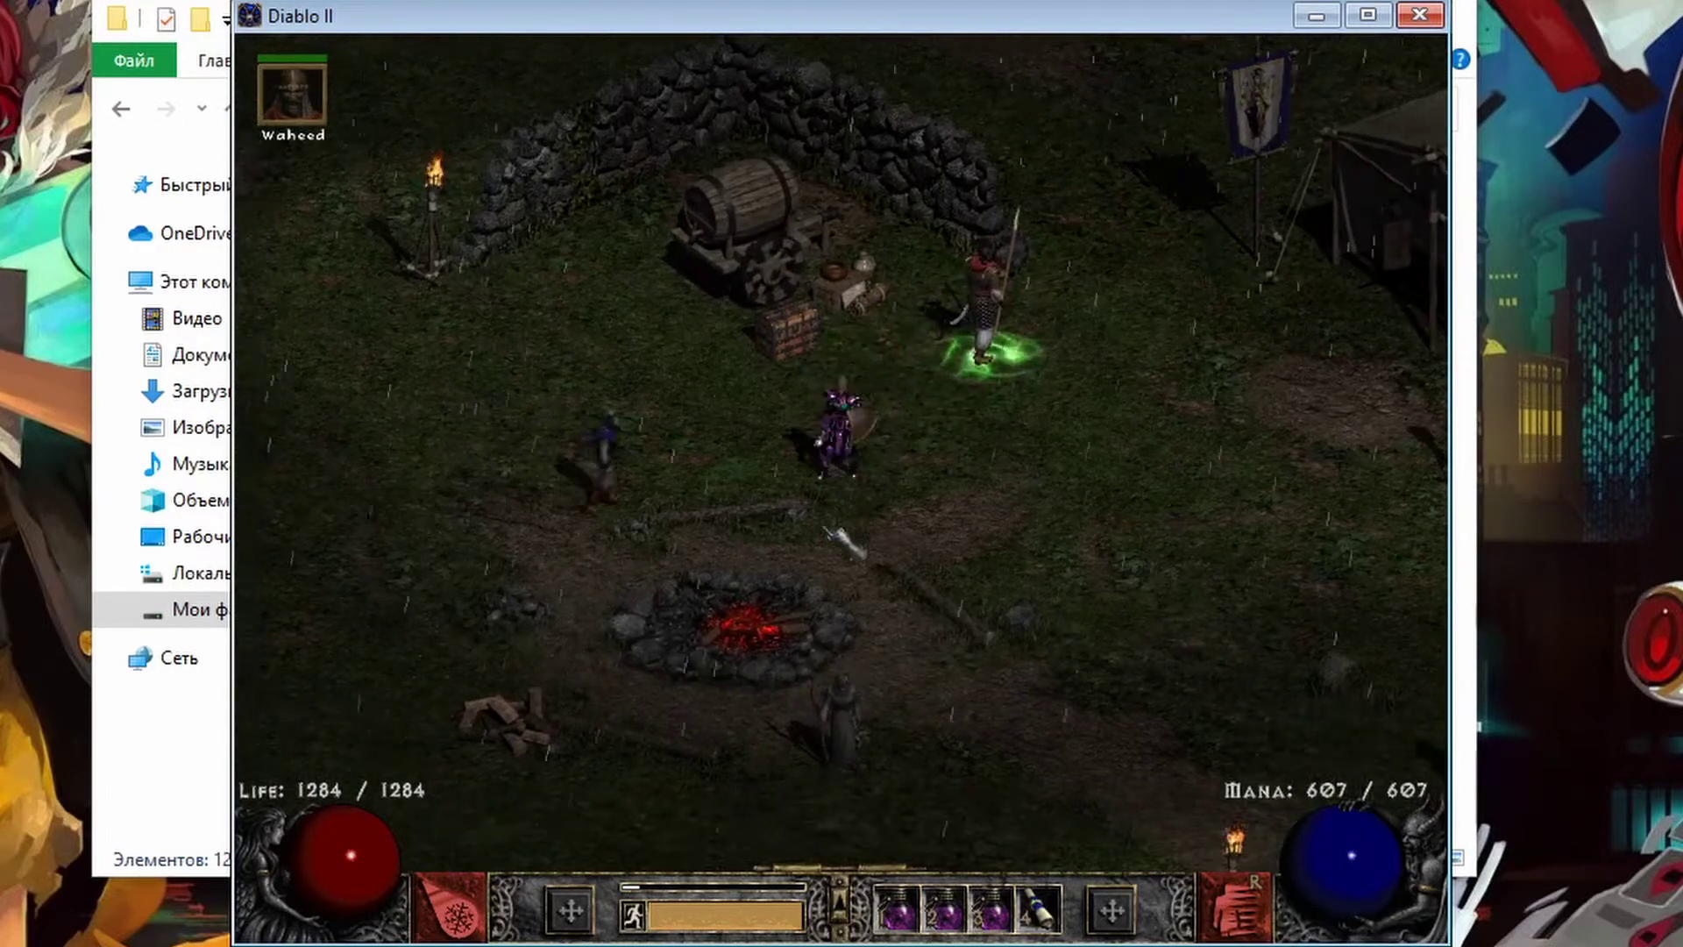
key(Return)
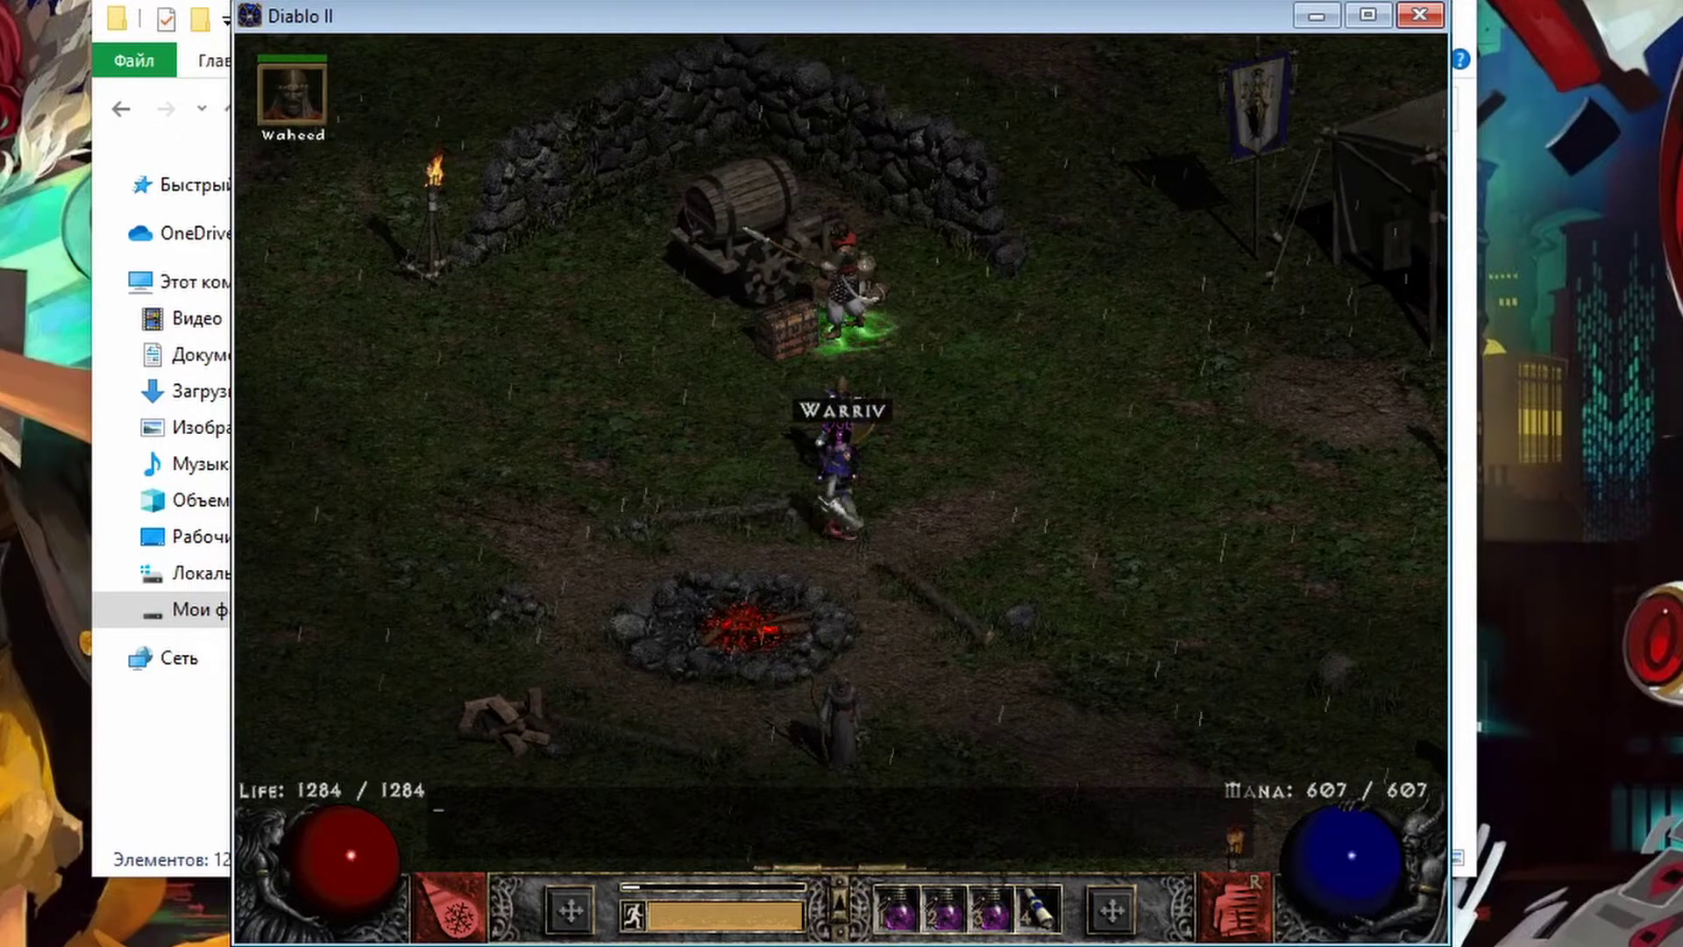
text(/lock)
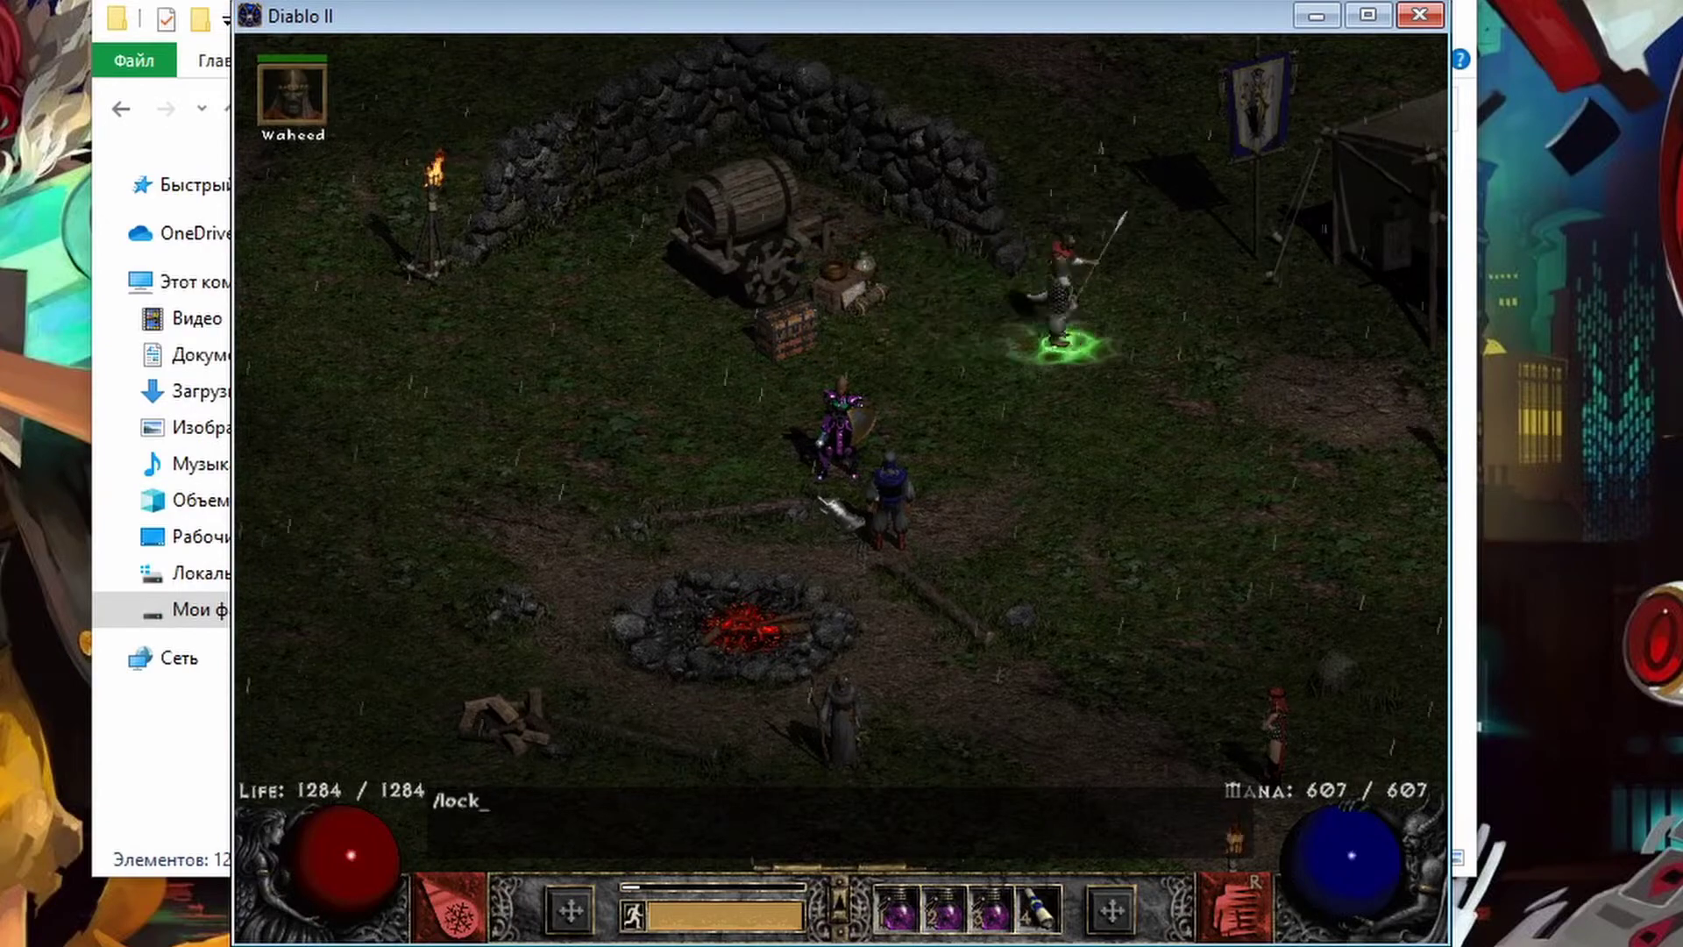
key(Return)
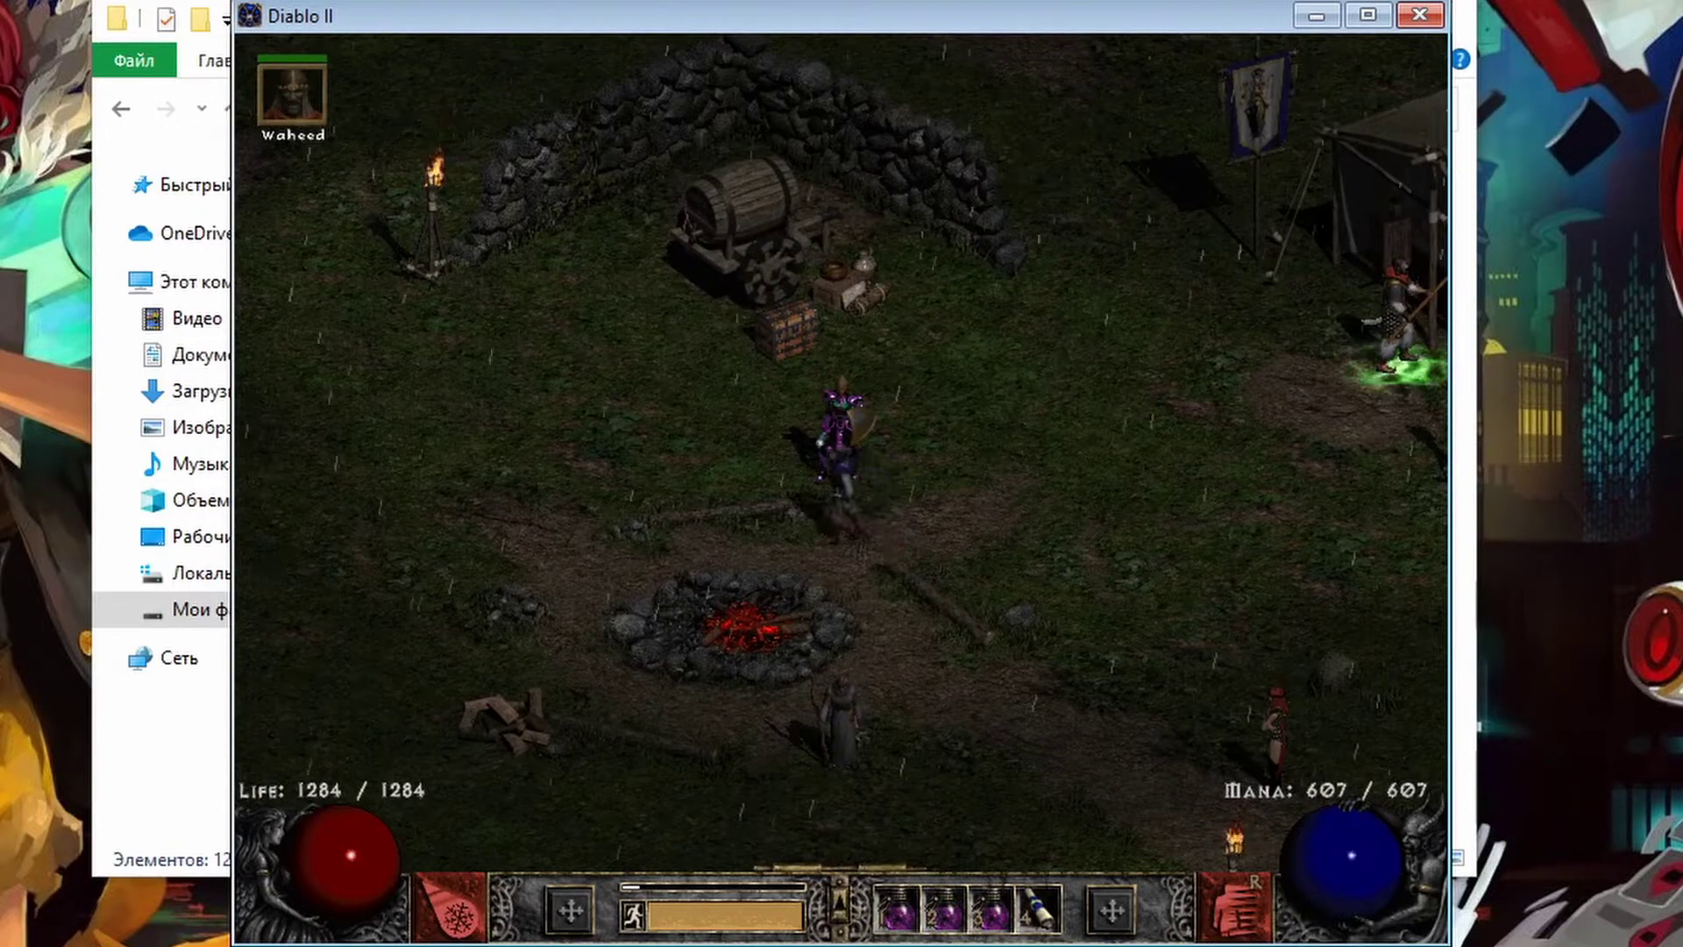
Step: View the game's sound options and return to the camp
click(966, 397)
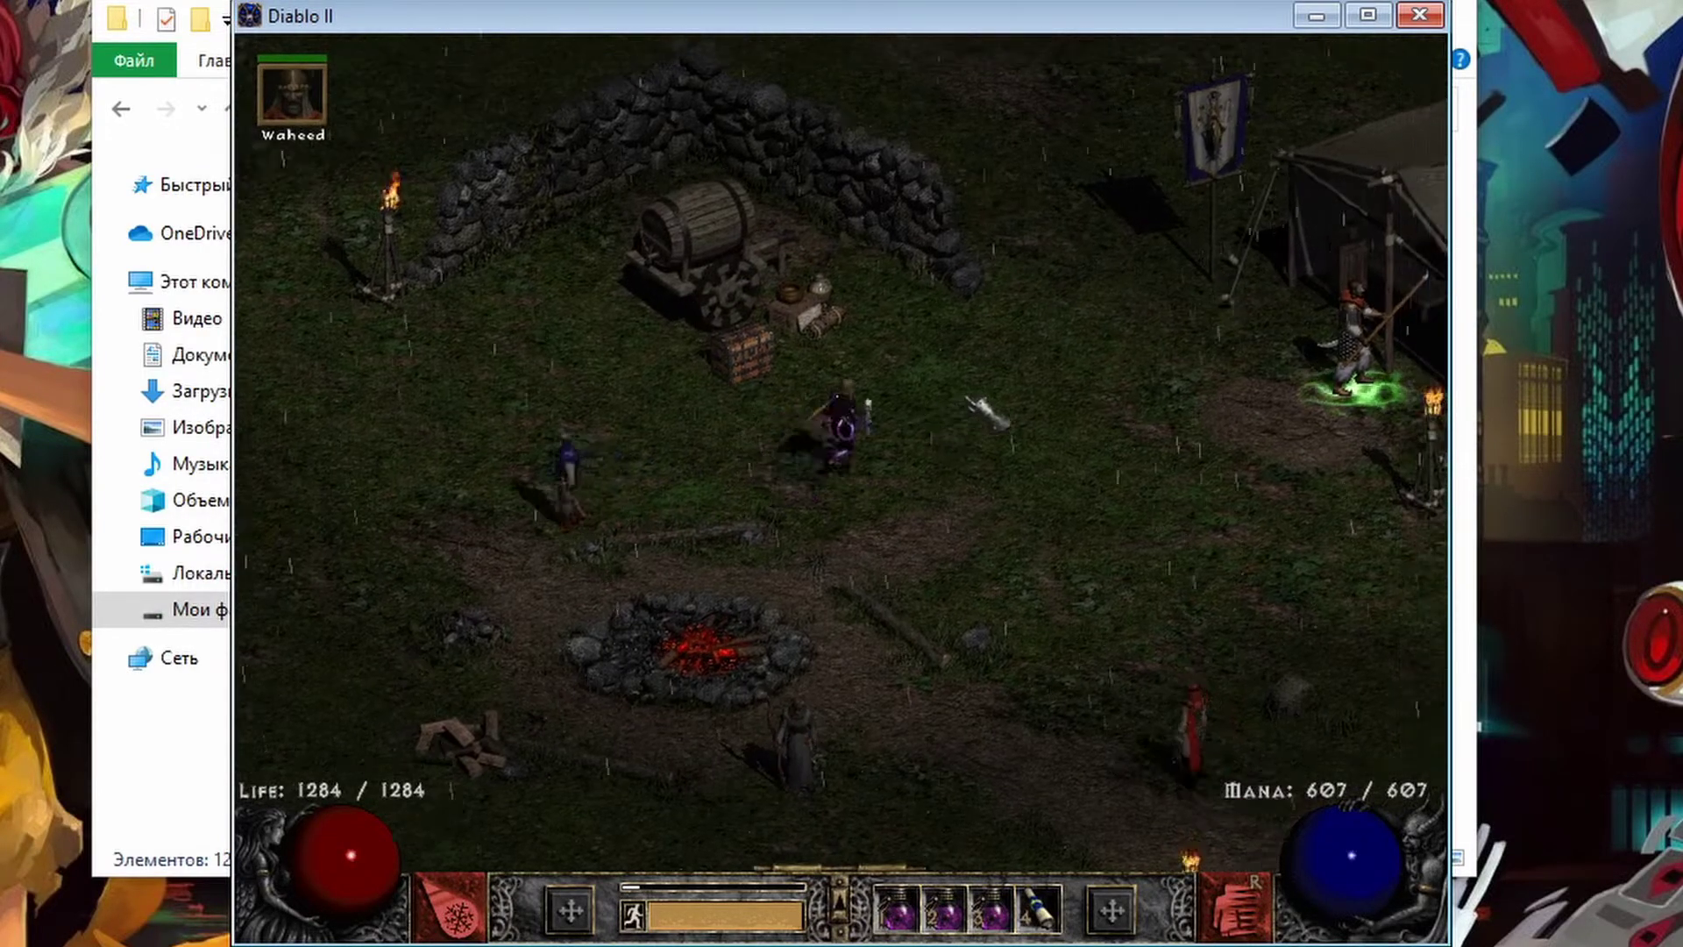
key(Escape)
click(820, 355)
click(841, 270)
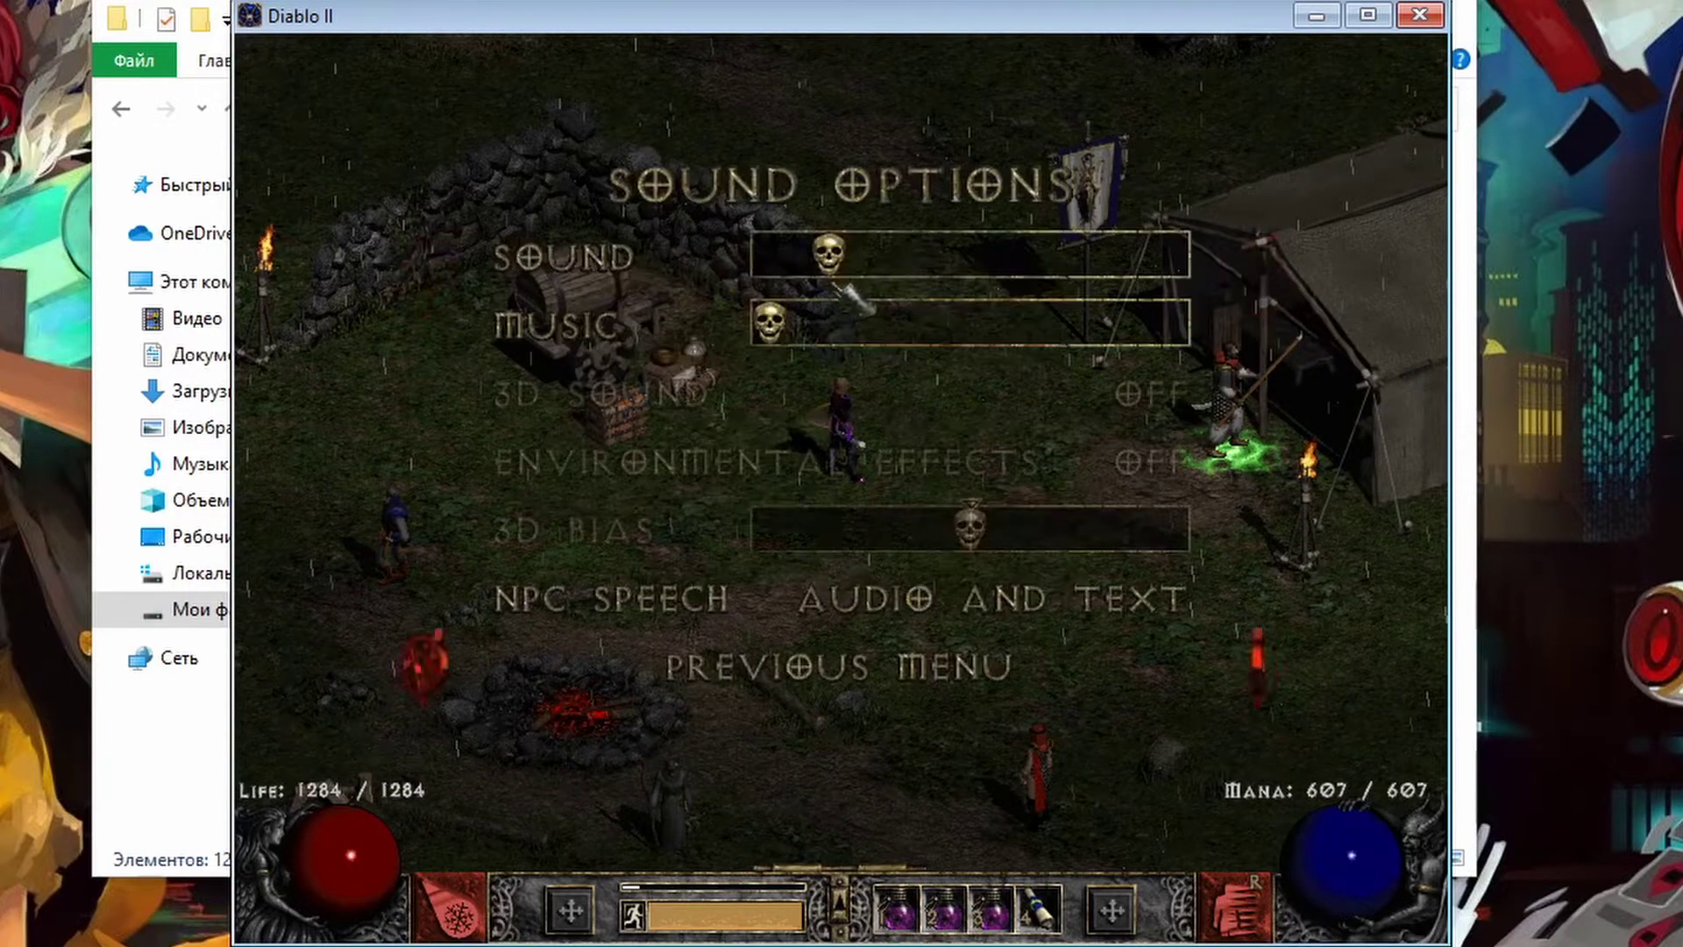
key(Escape)
click(761, 532)
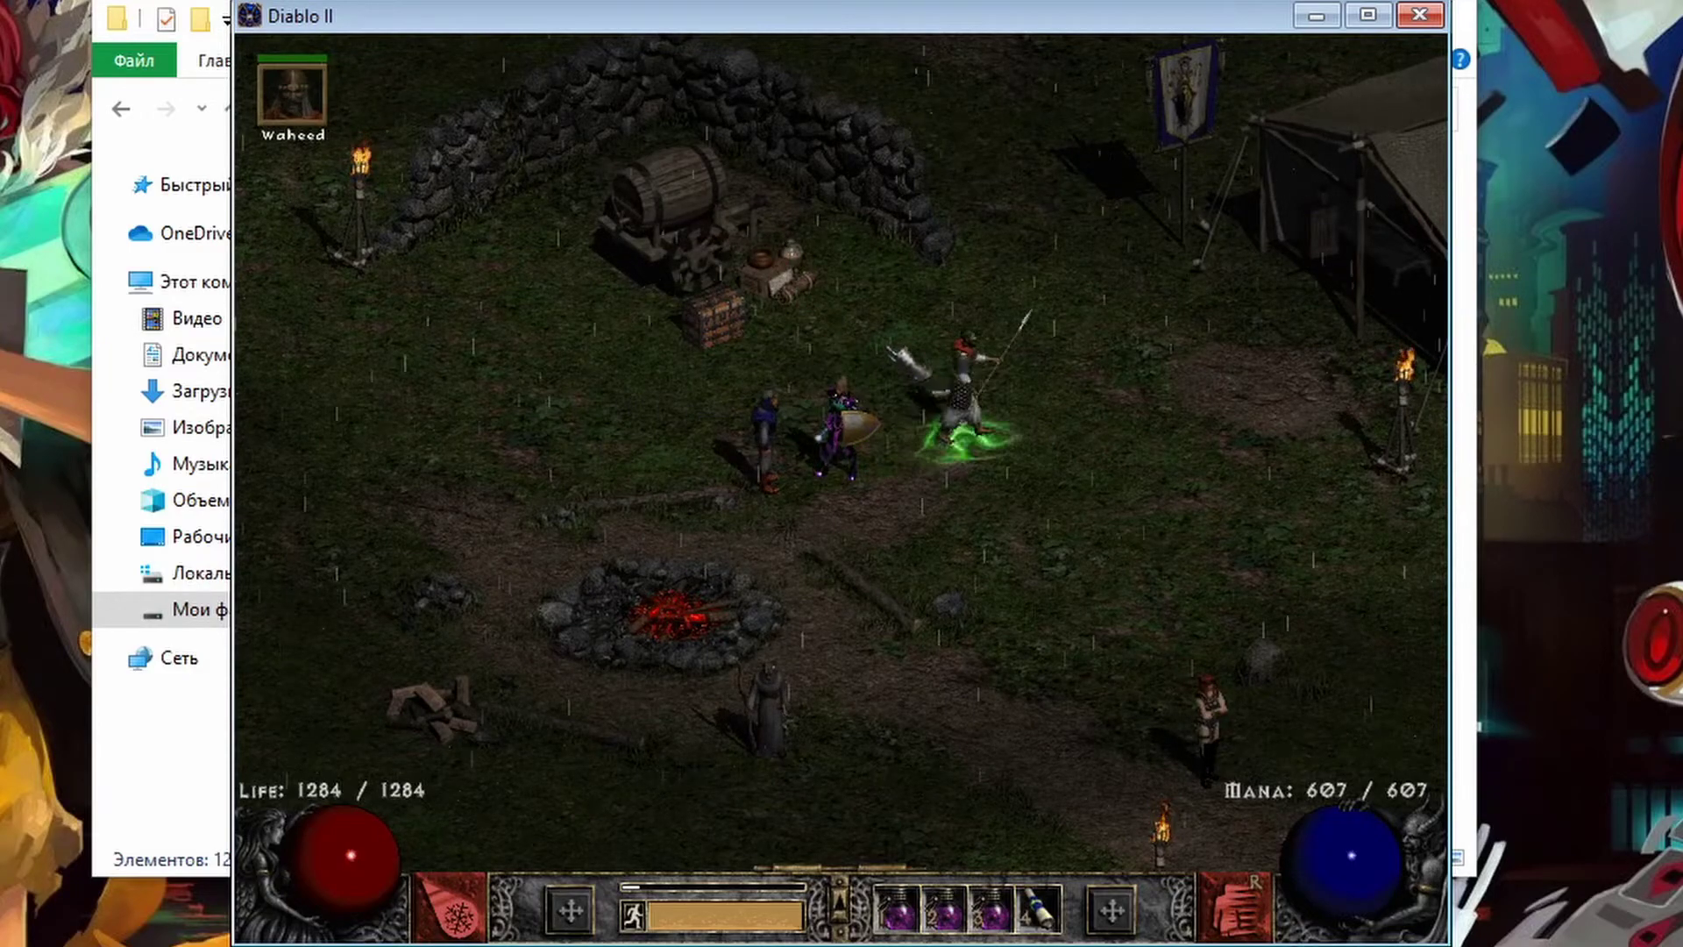
click(1092, 741)
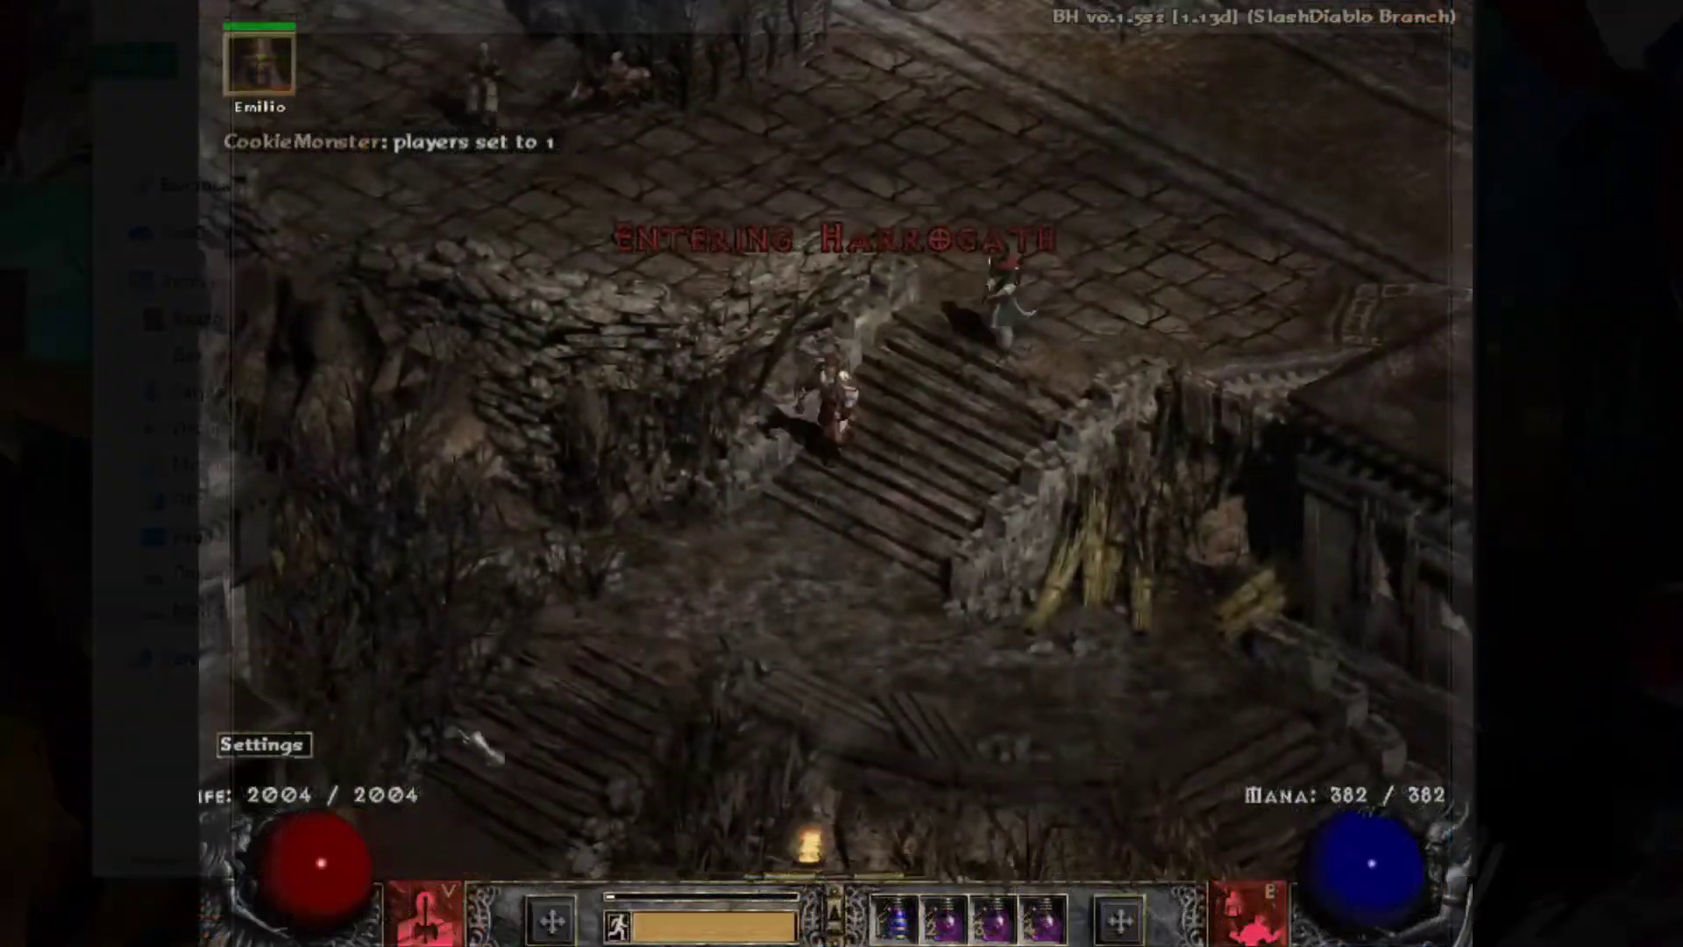
Step: Enter Nihlathak's Temple and teleport to the monsters near the temple entrance
drag(463, 732, 591, 364)
click(591, 364)
right_click(1306, 263)
key(r)
right_click(1402, 79)
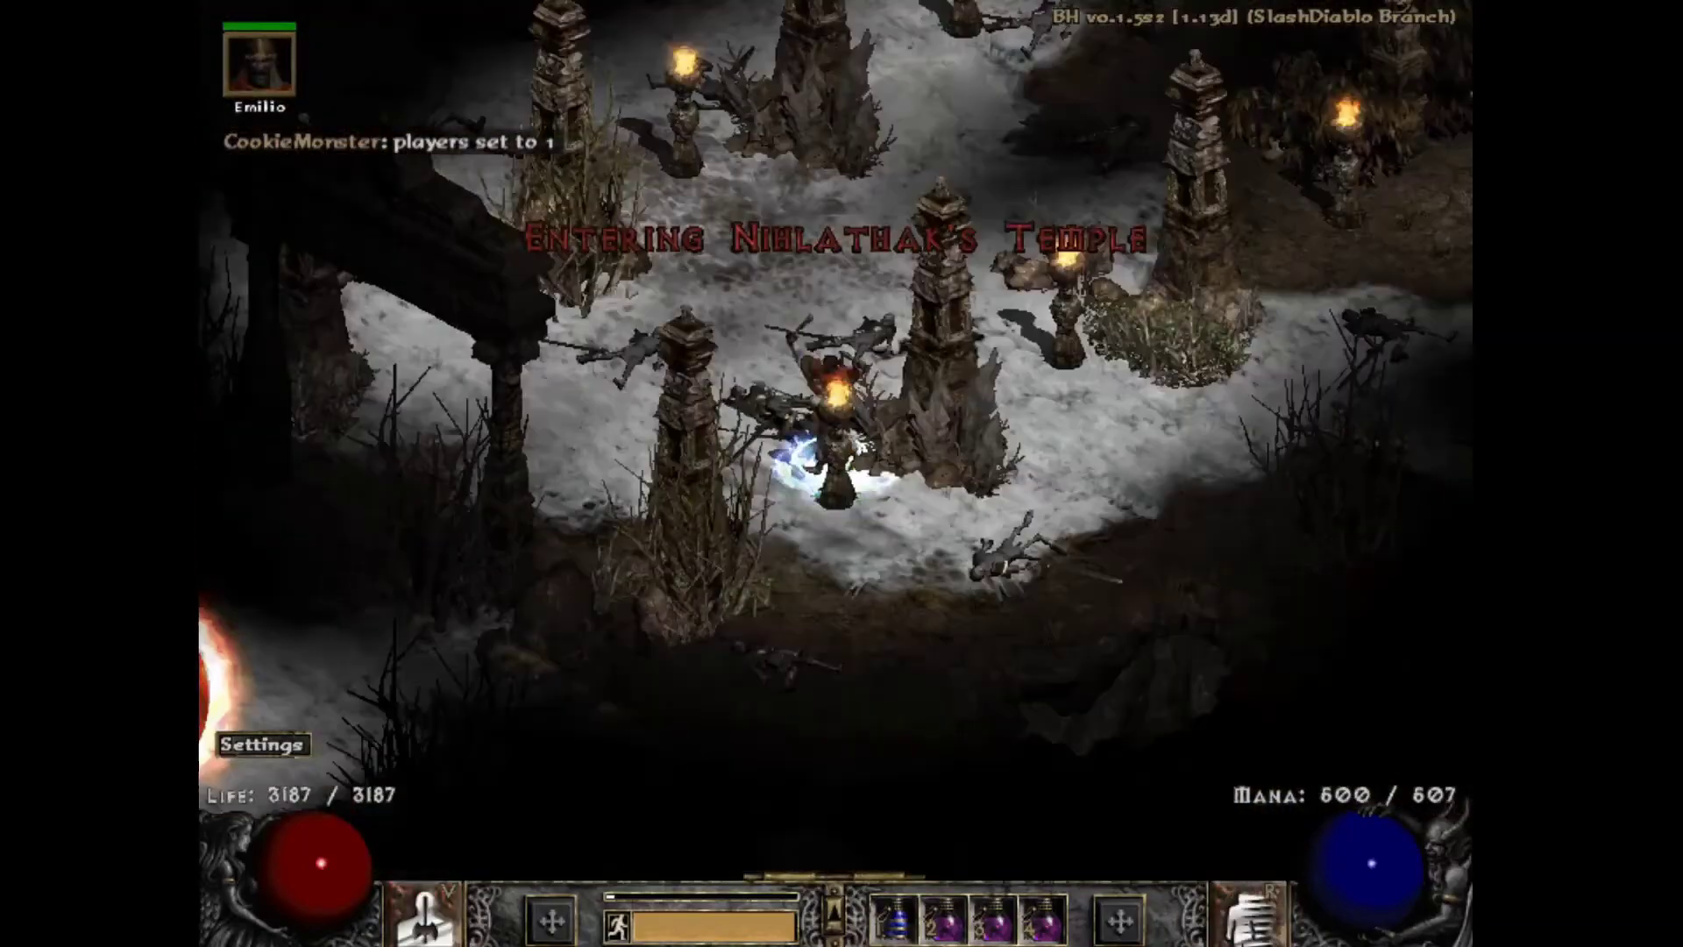
right_click(1428, 106)
right_click(1429, 263)
right_click(1428, 442)
Step: Attack and kill Pindleskin in Nihlathak's Temple
key(f)
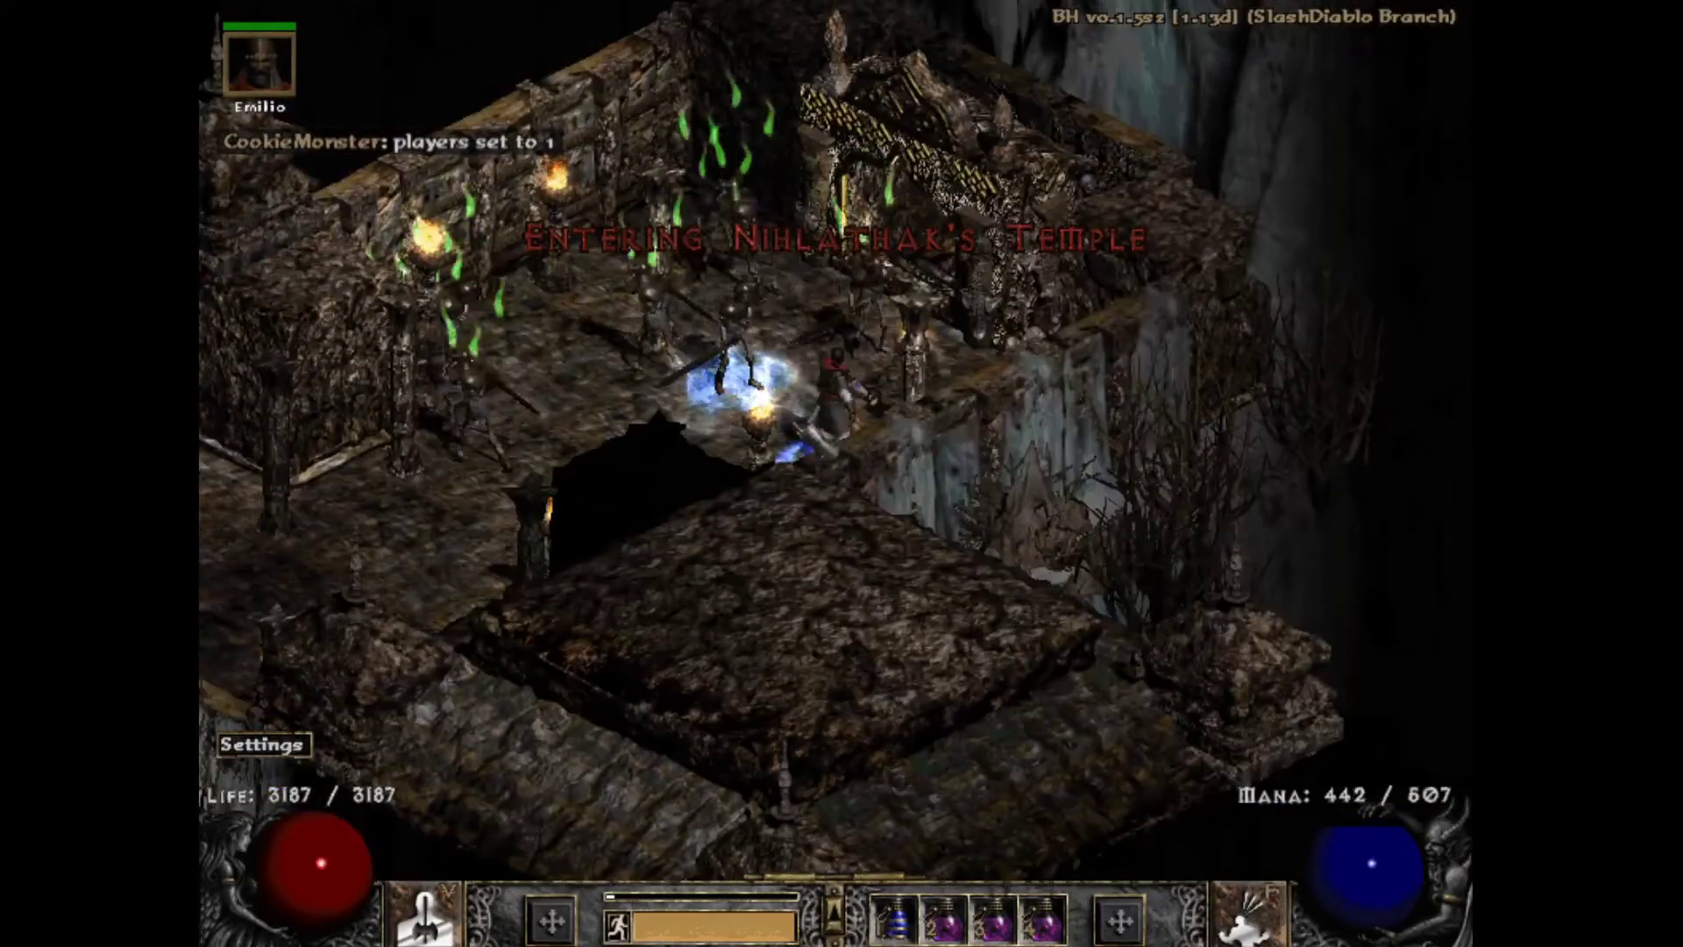
click(802, 398)
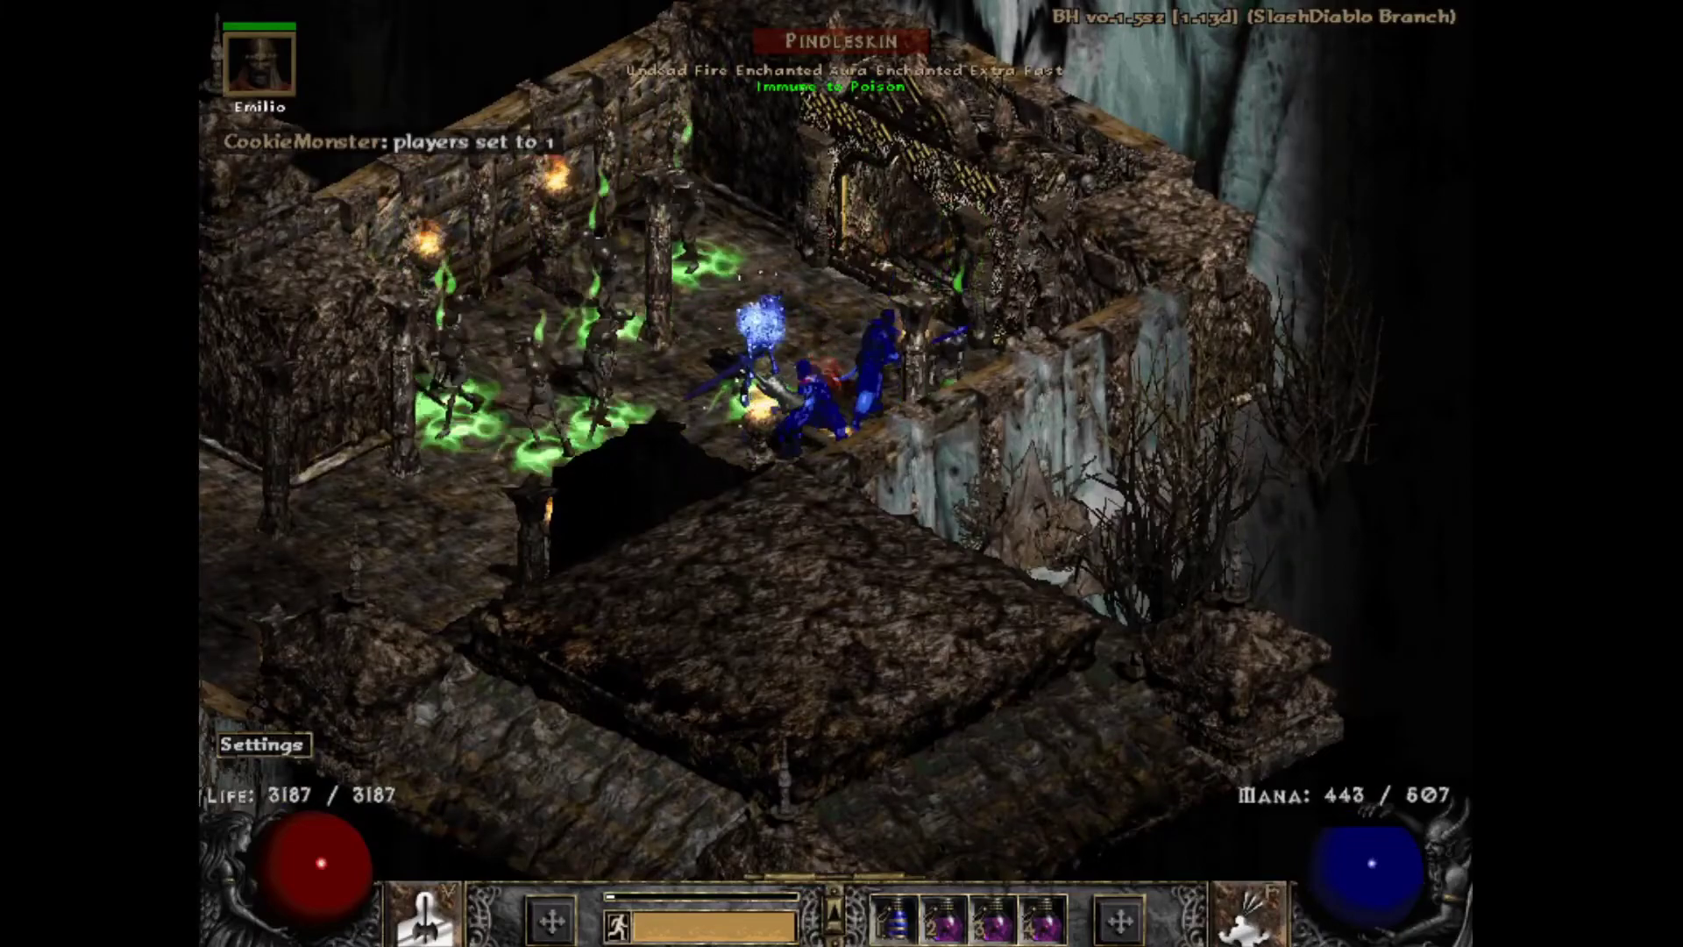
key(w)
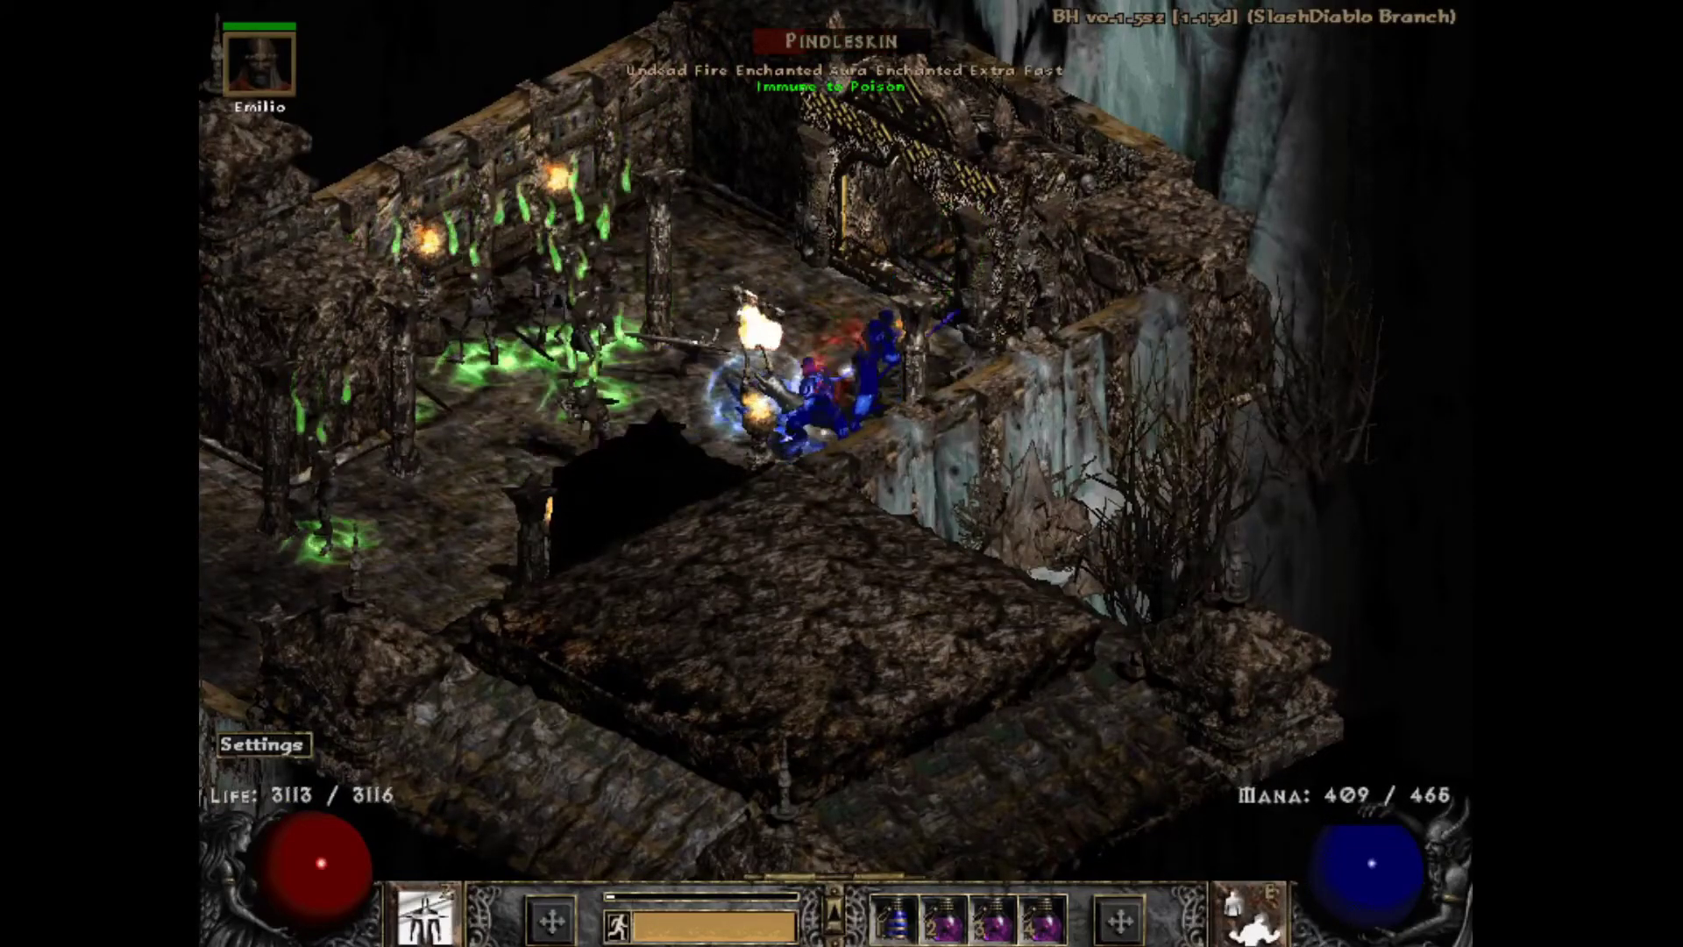
key(w)
click(738, 387)
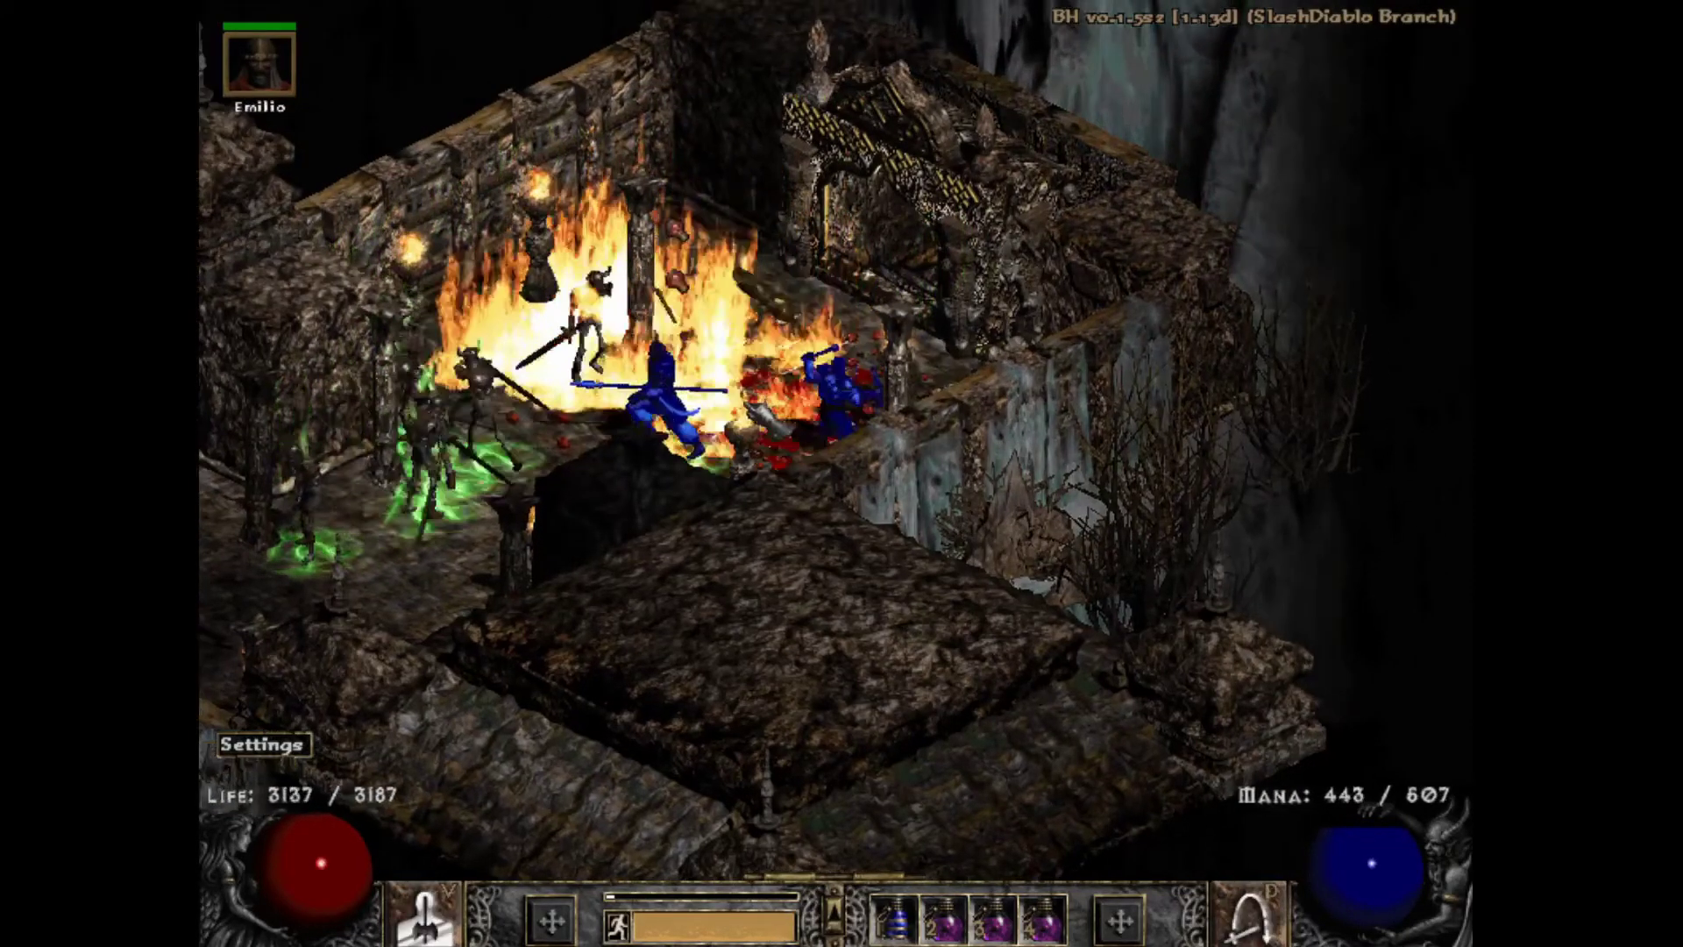
Step: Collect the dropped Lacquered Plate into the Horadric Cube and identify it with the Tome of Identify
key(alt)
key(i)
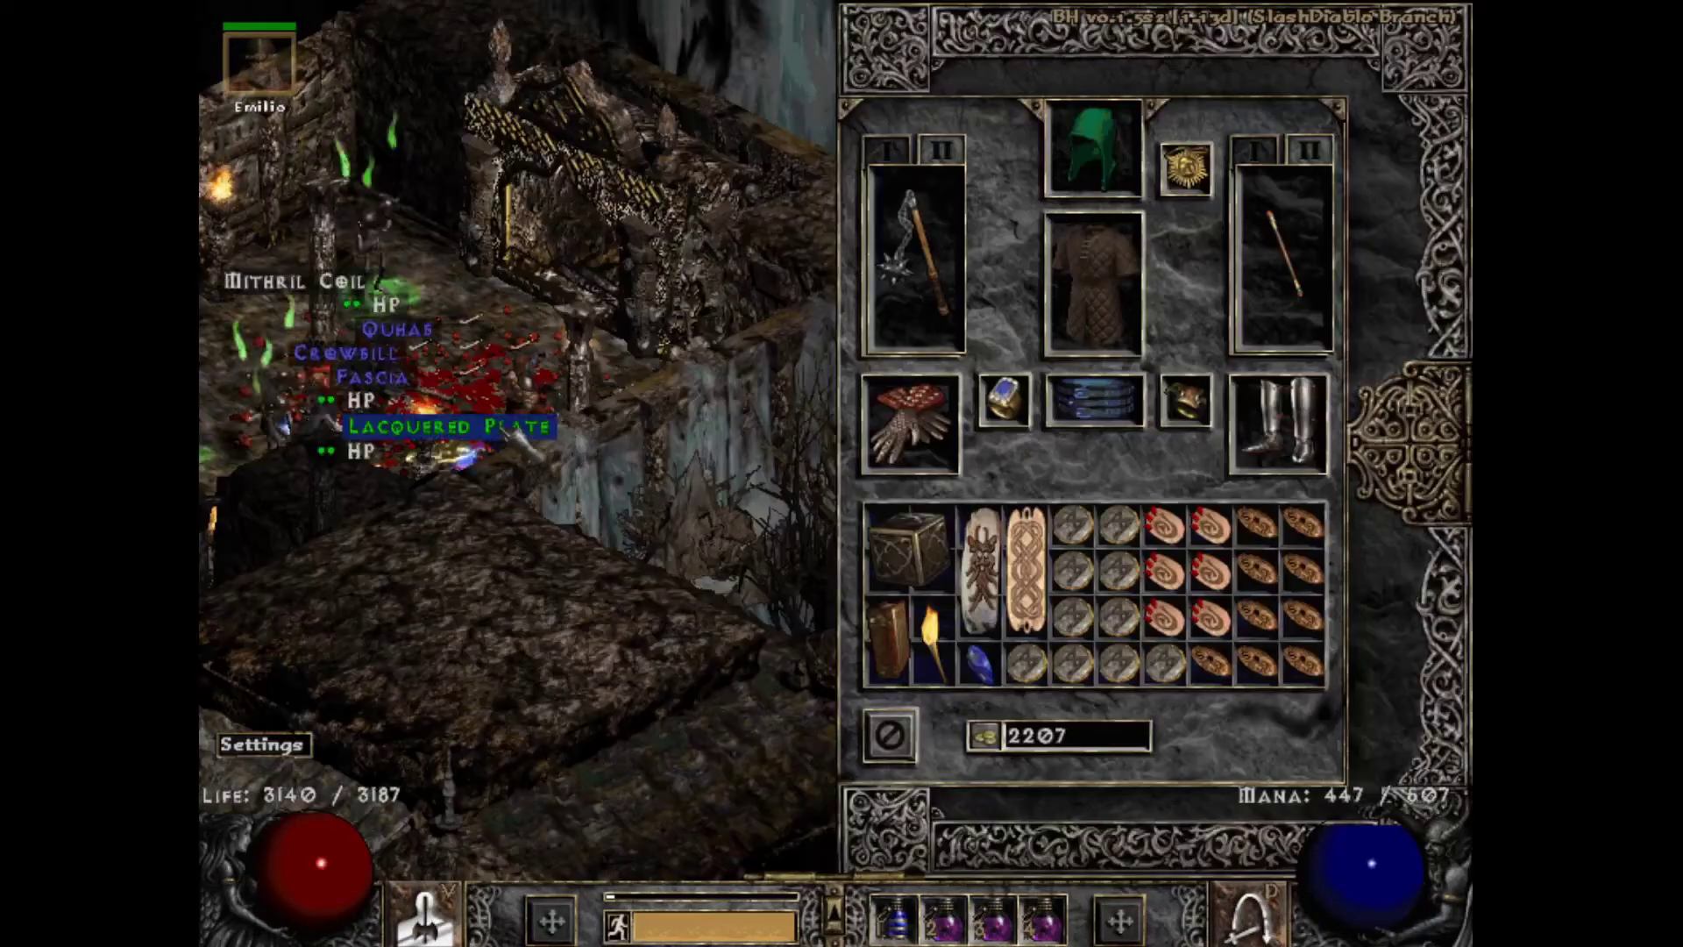
right_click(903, 539)
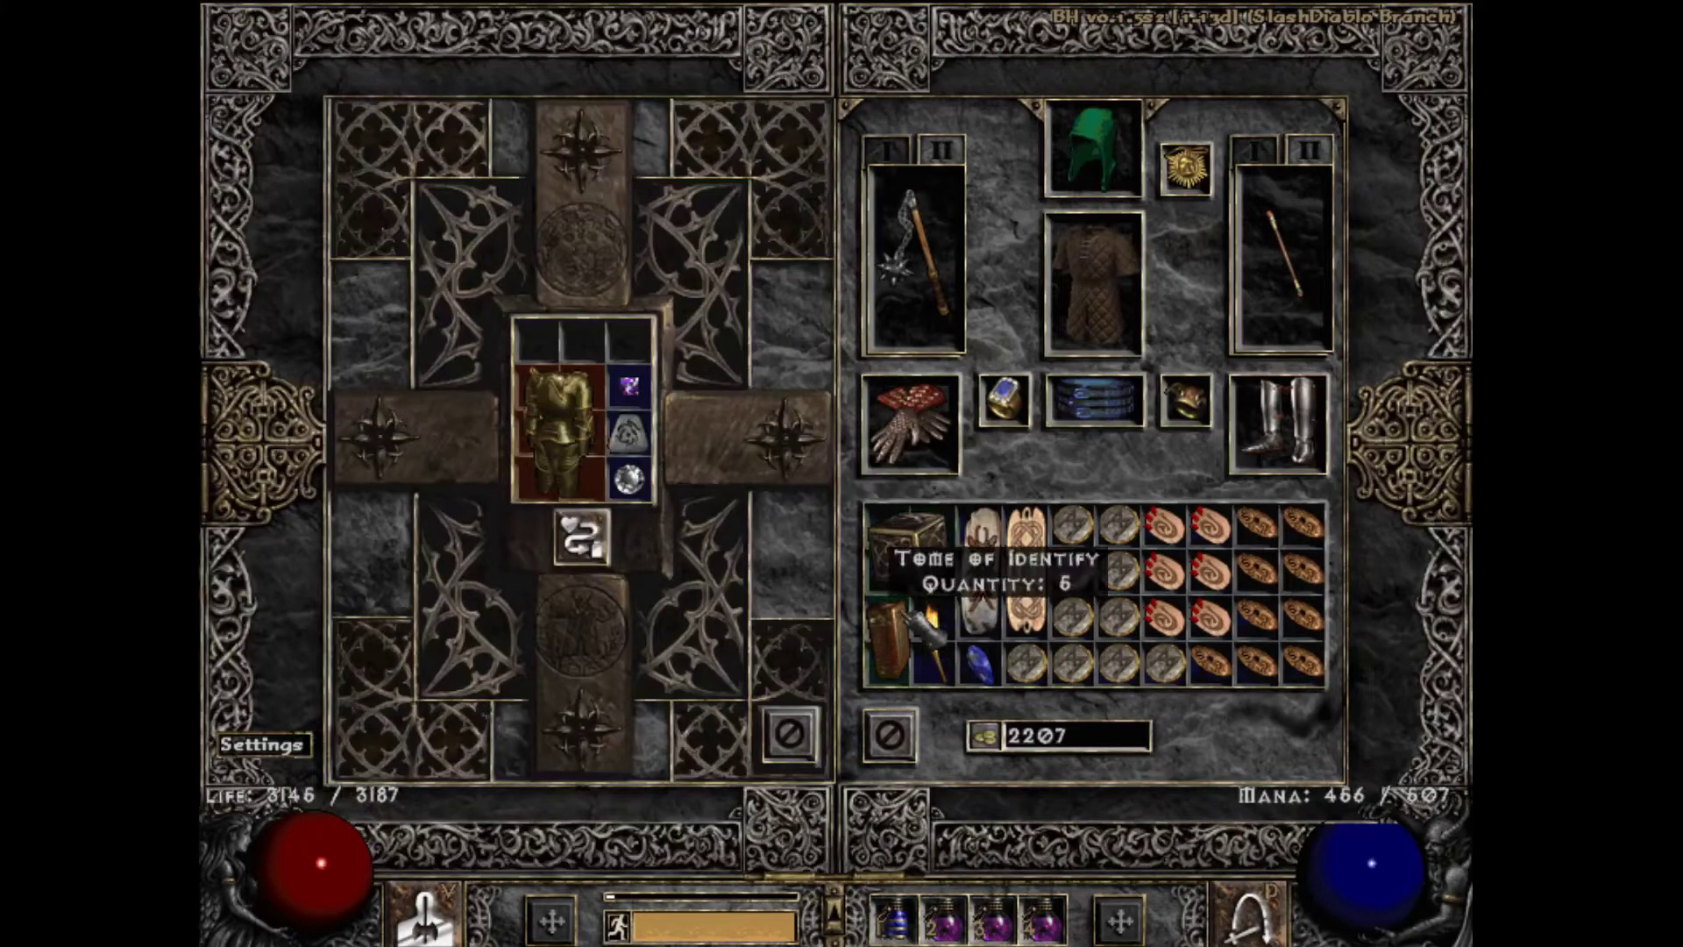
click(578, 438)
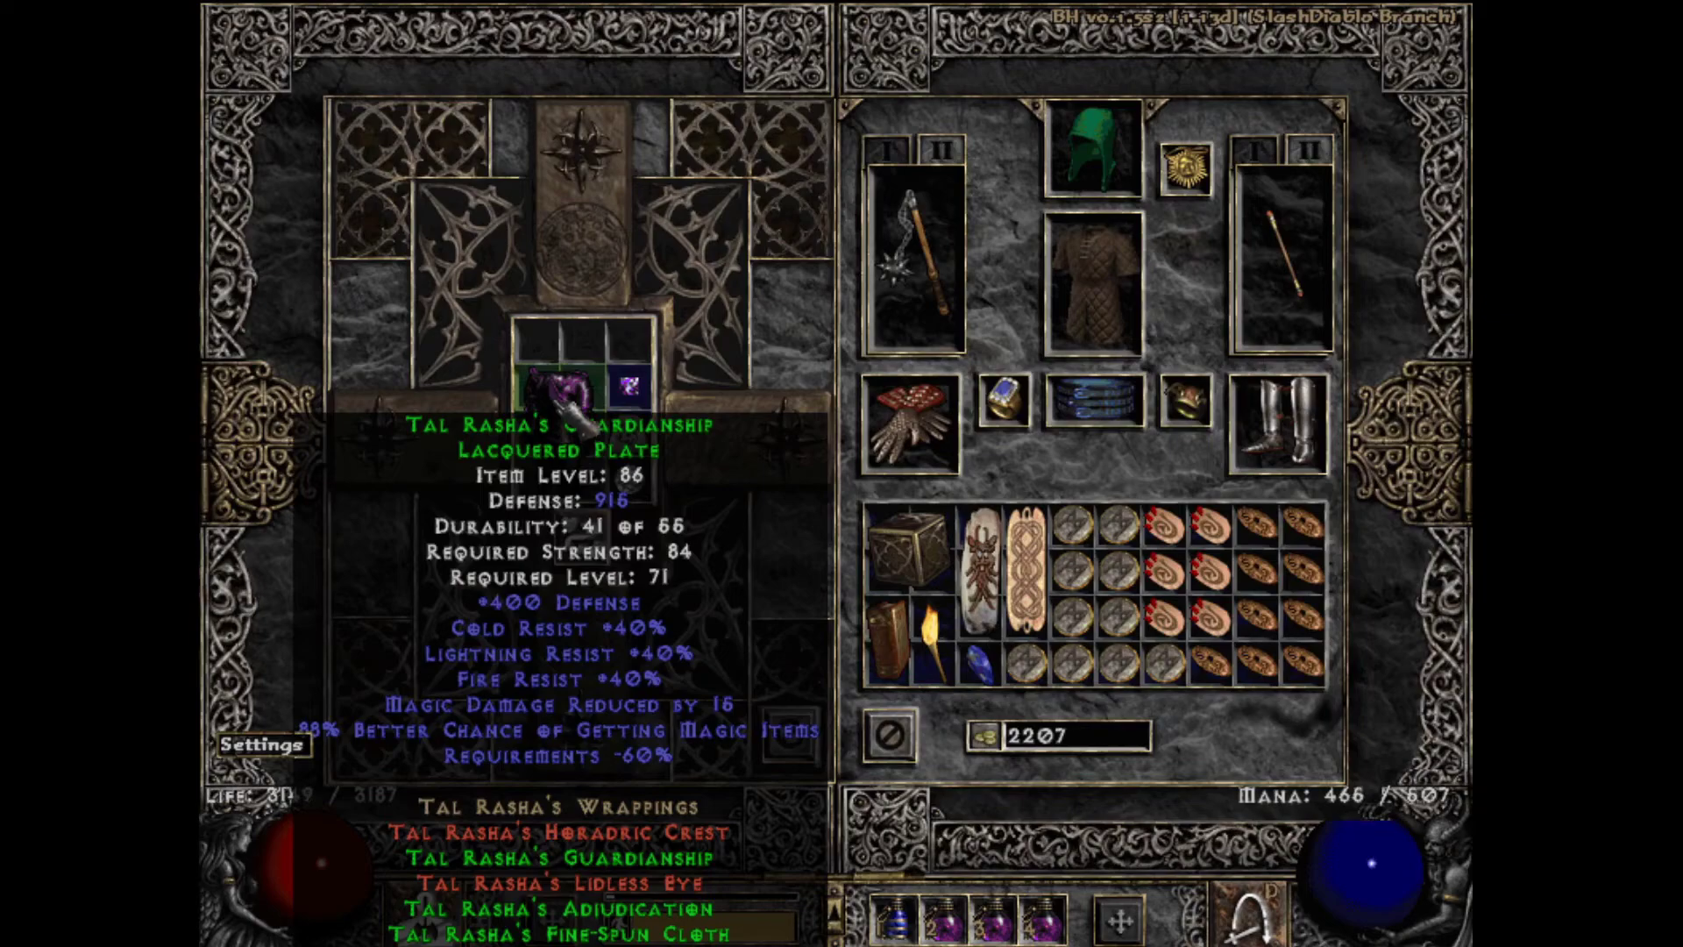